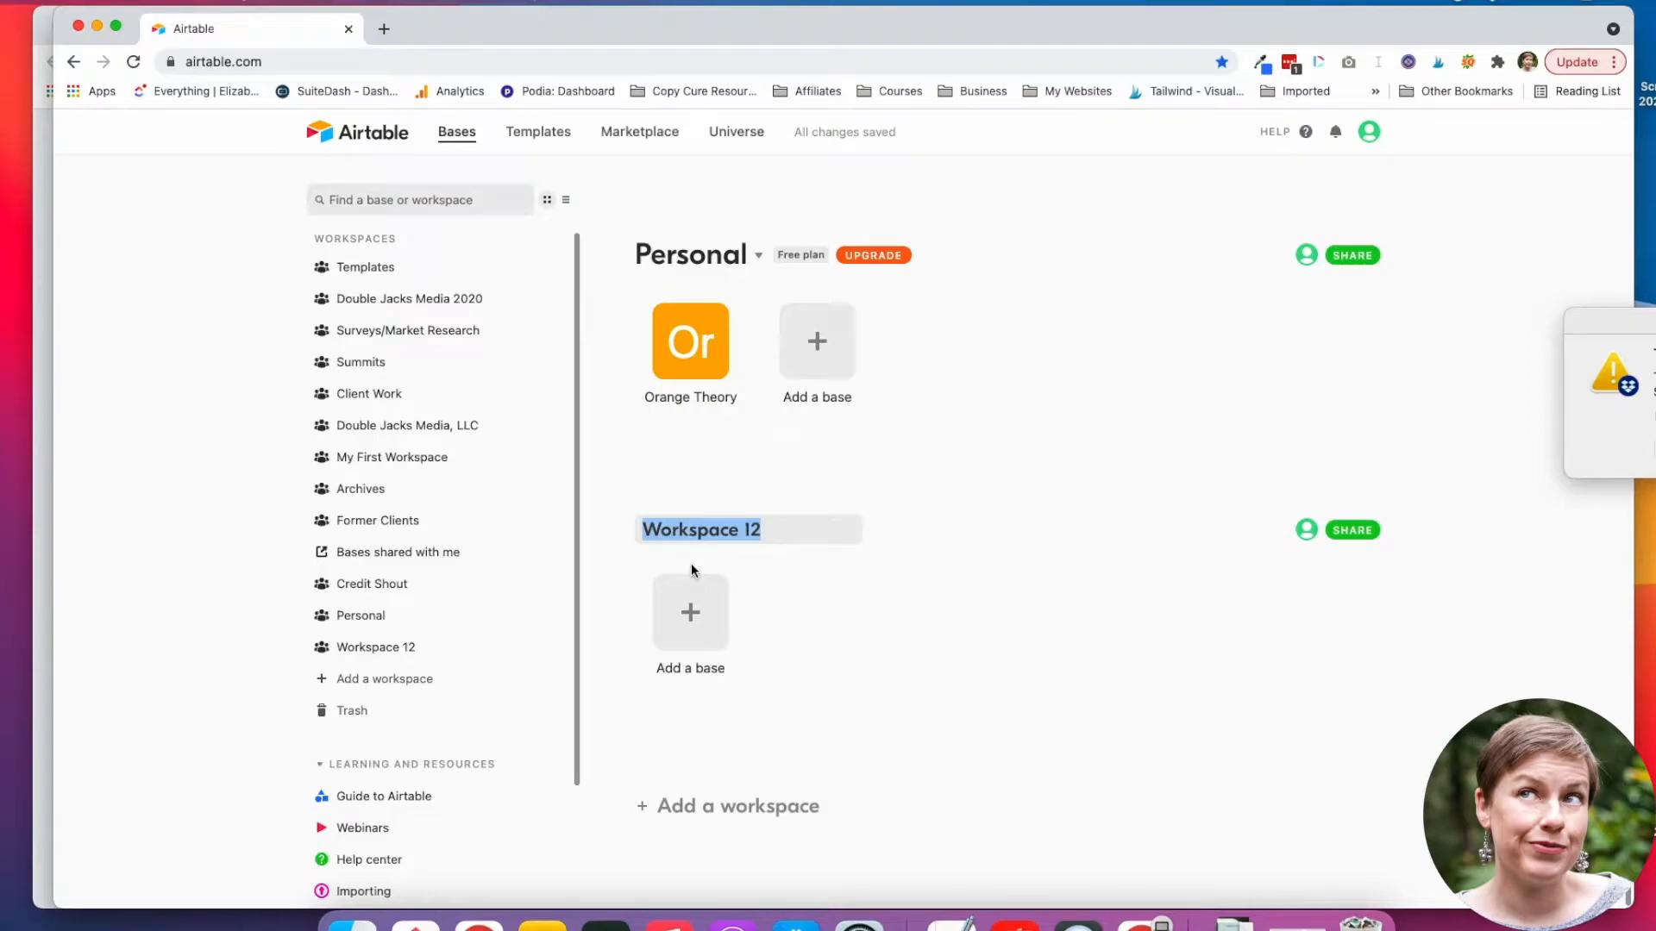
# Name the new workspace Youtube and start adding a base to it from a template.
pyautogui.write('Youtube')
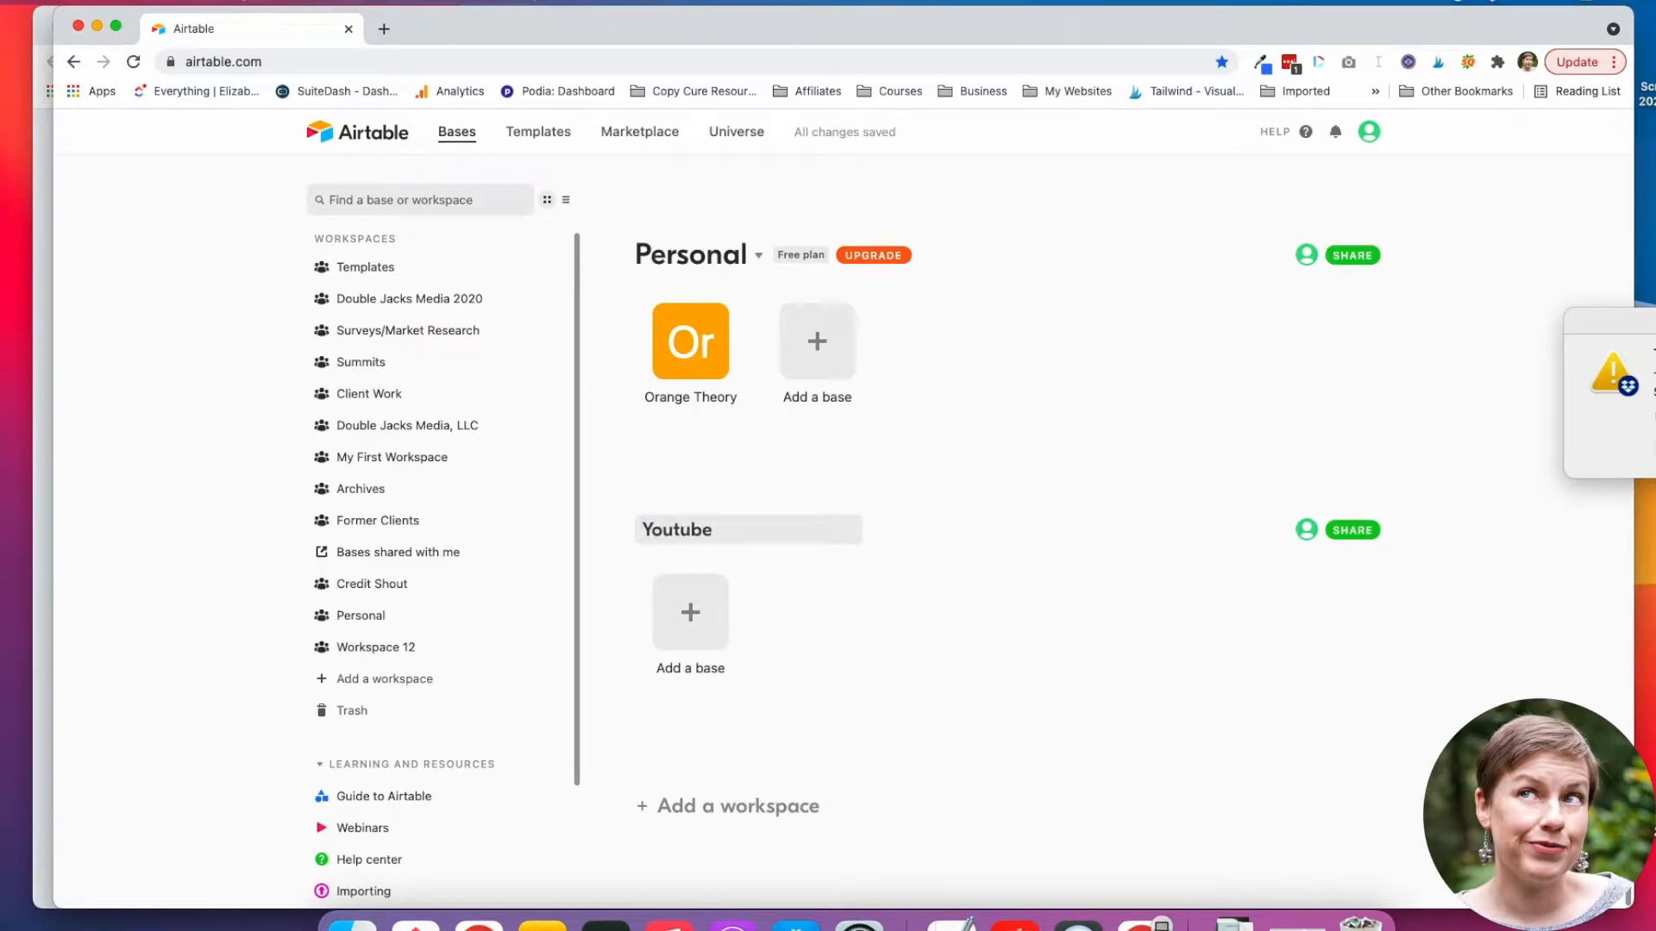
pyautogui.press('Return')
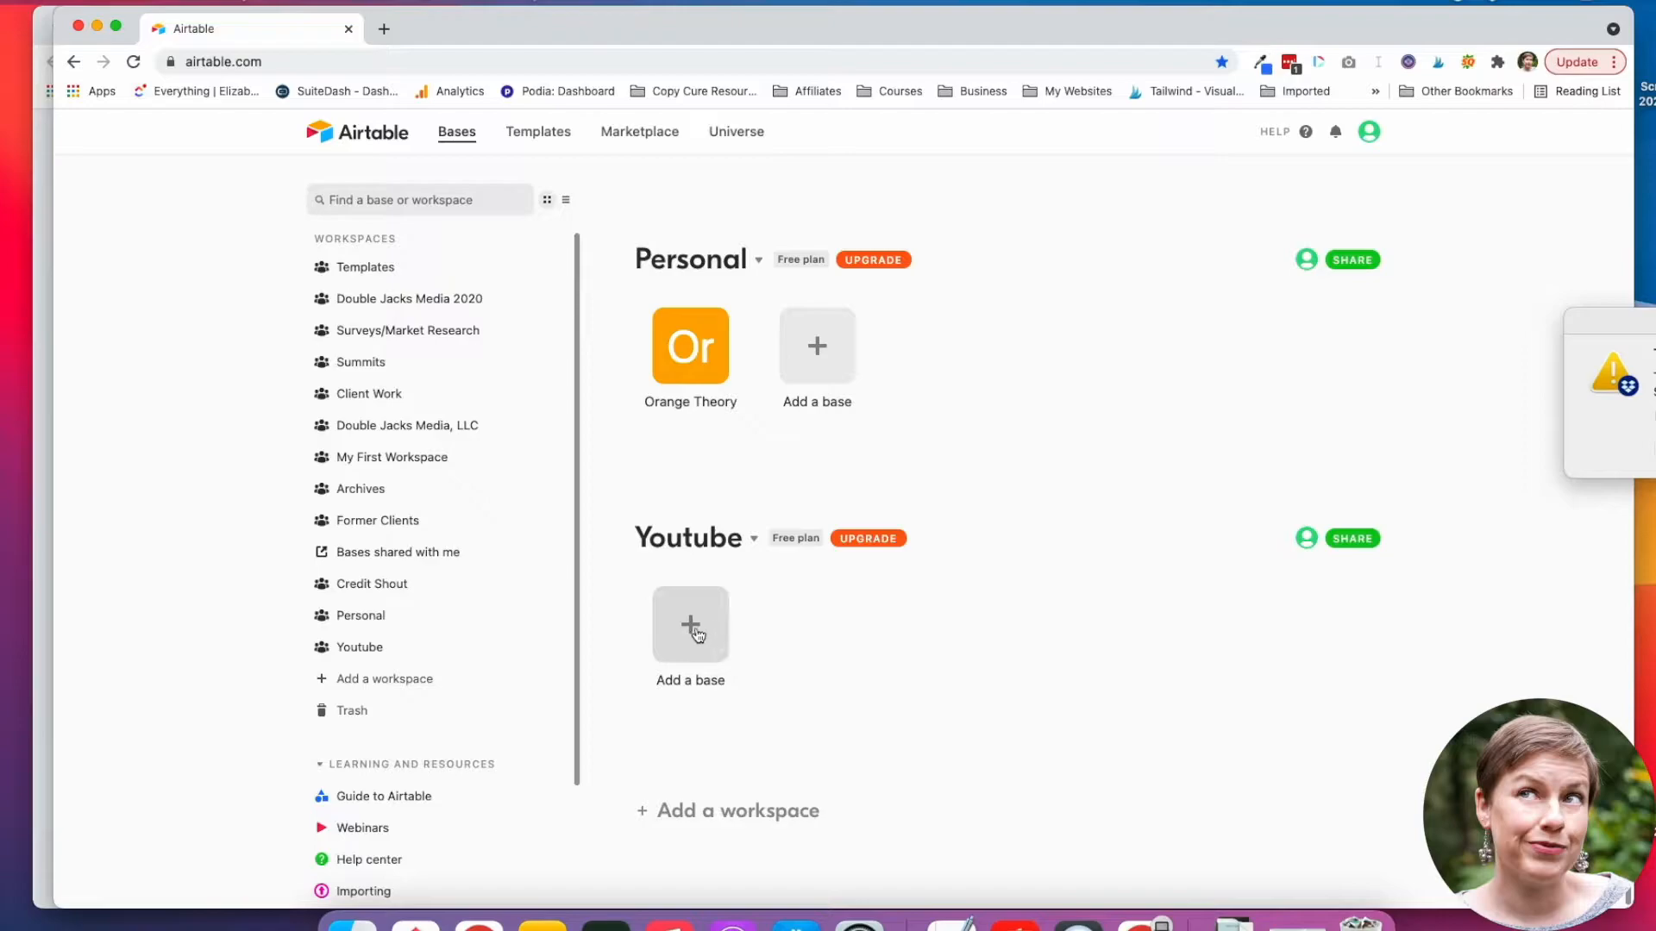
pyautogui.click(697, 636)
pyautogui.click(746, 708)
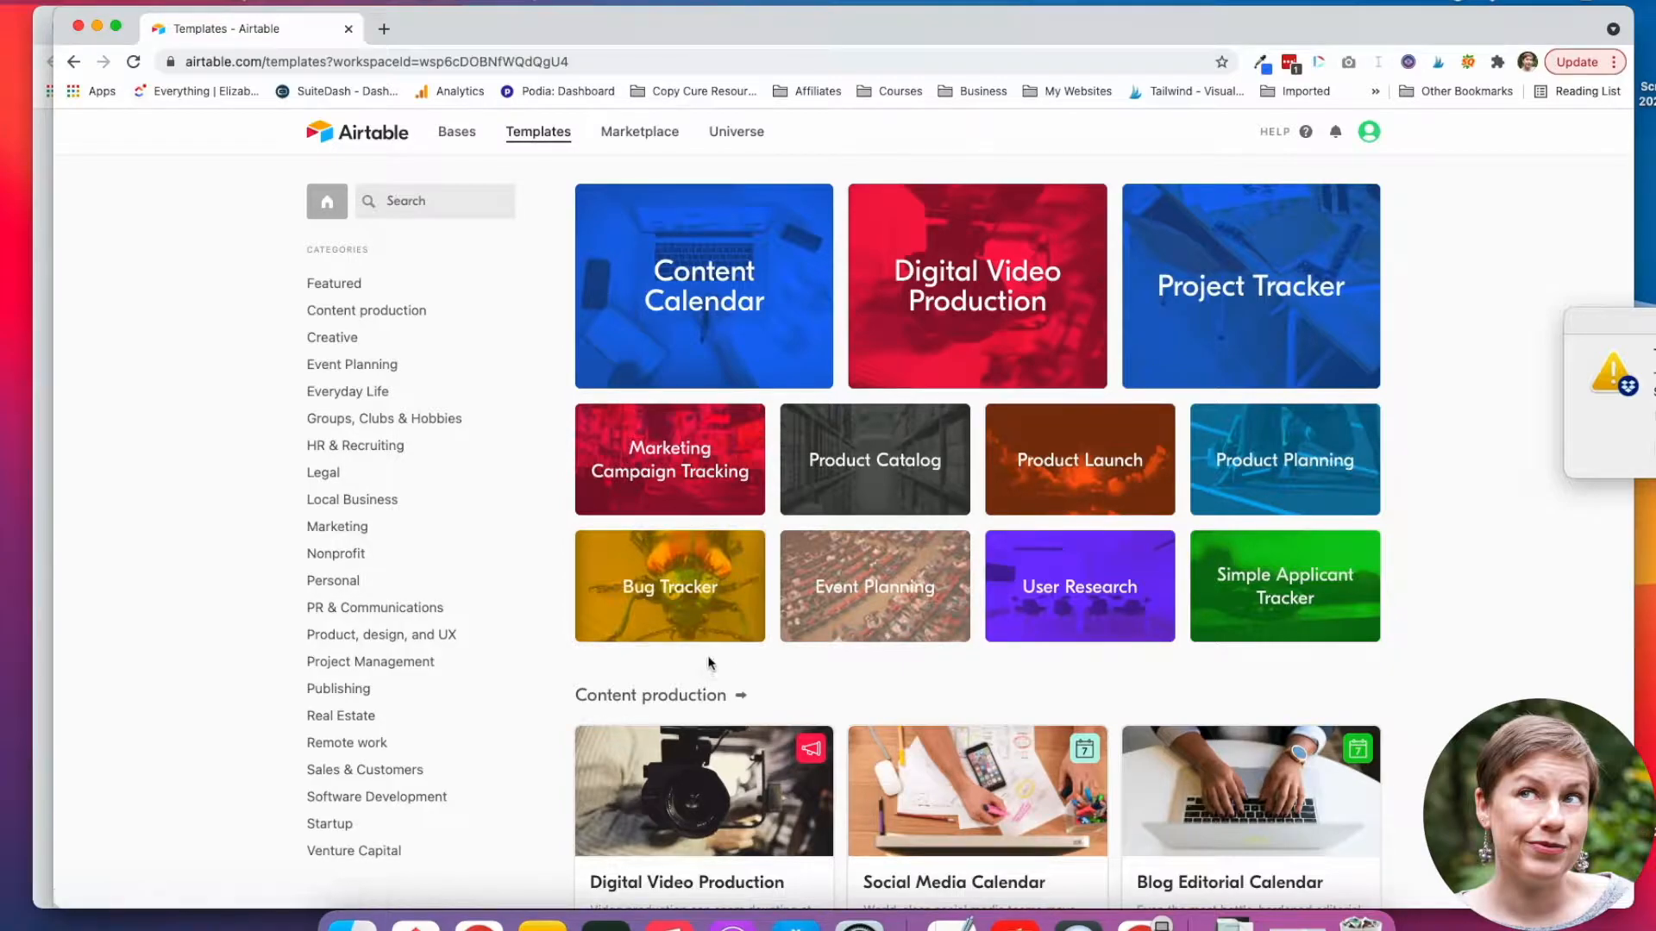
# Browse the template gallery, search it for "audit", and clear the search.
pyautogui.scroll(-2, 709, 649)
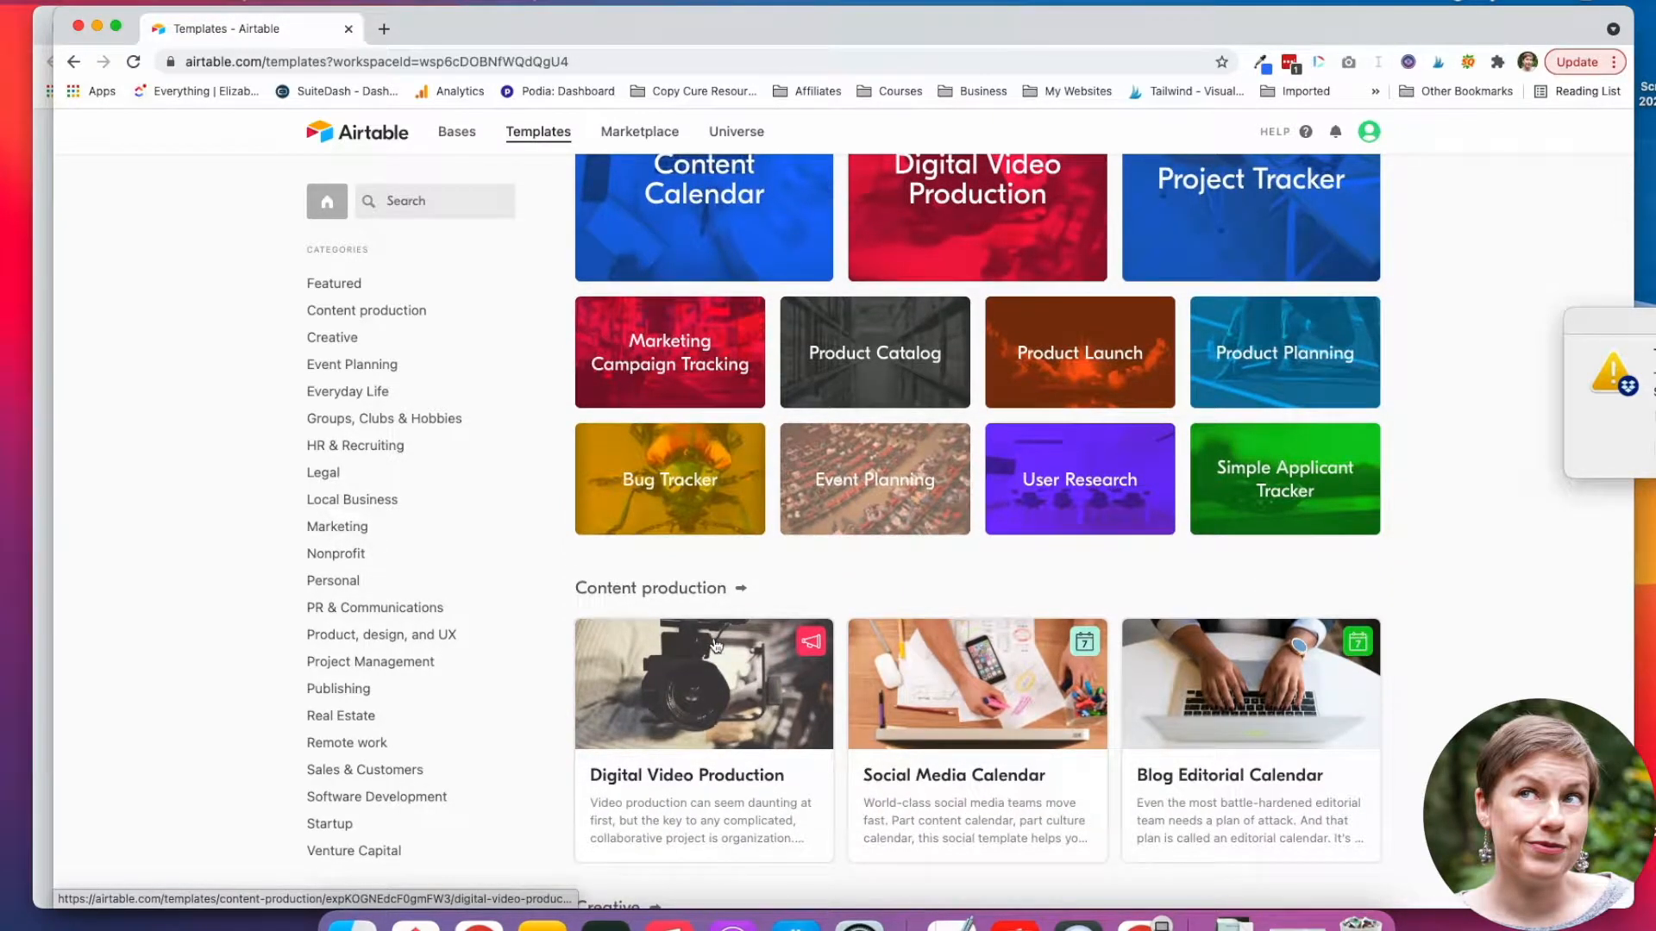
pyautogui.scroll(2, 690, 653)
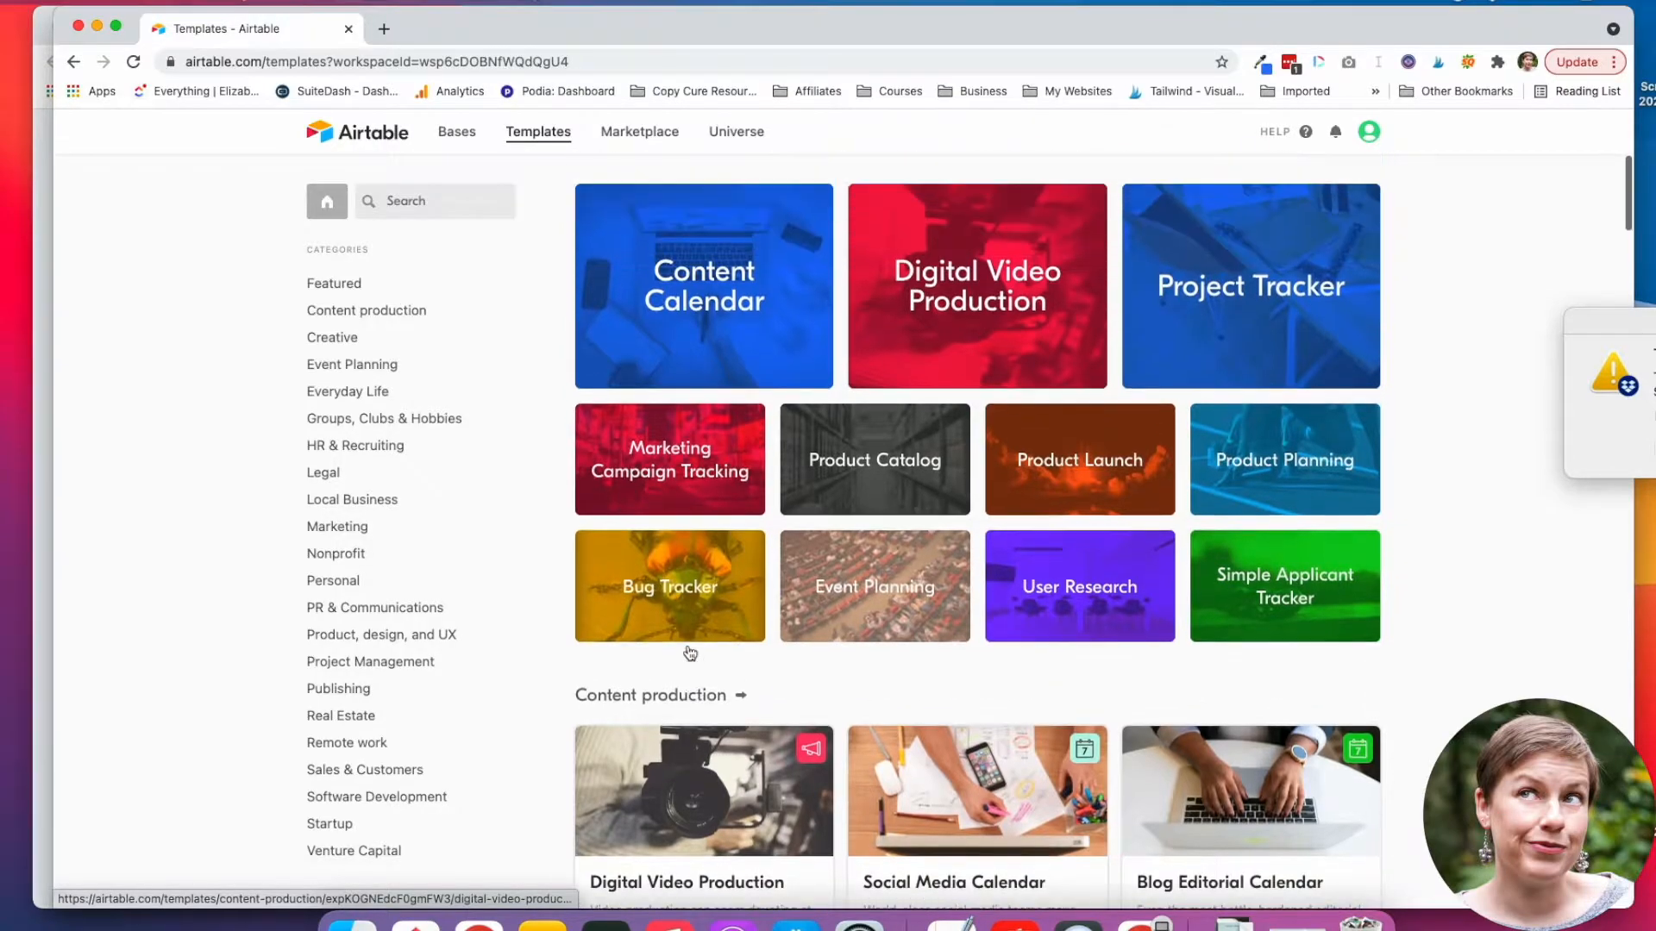
pyautogui.scroll(-8, 1078, 511)
pyautogui.scroll(-8, 1075, 500)
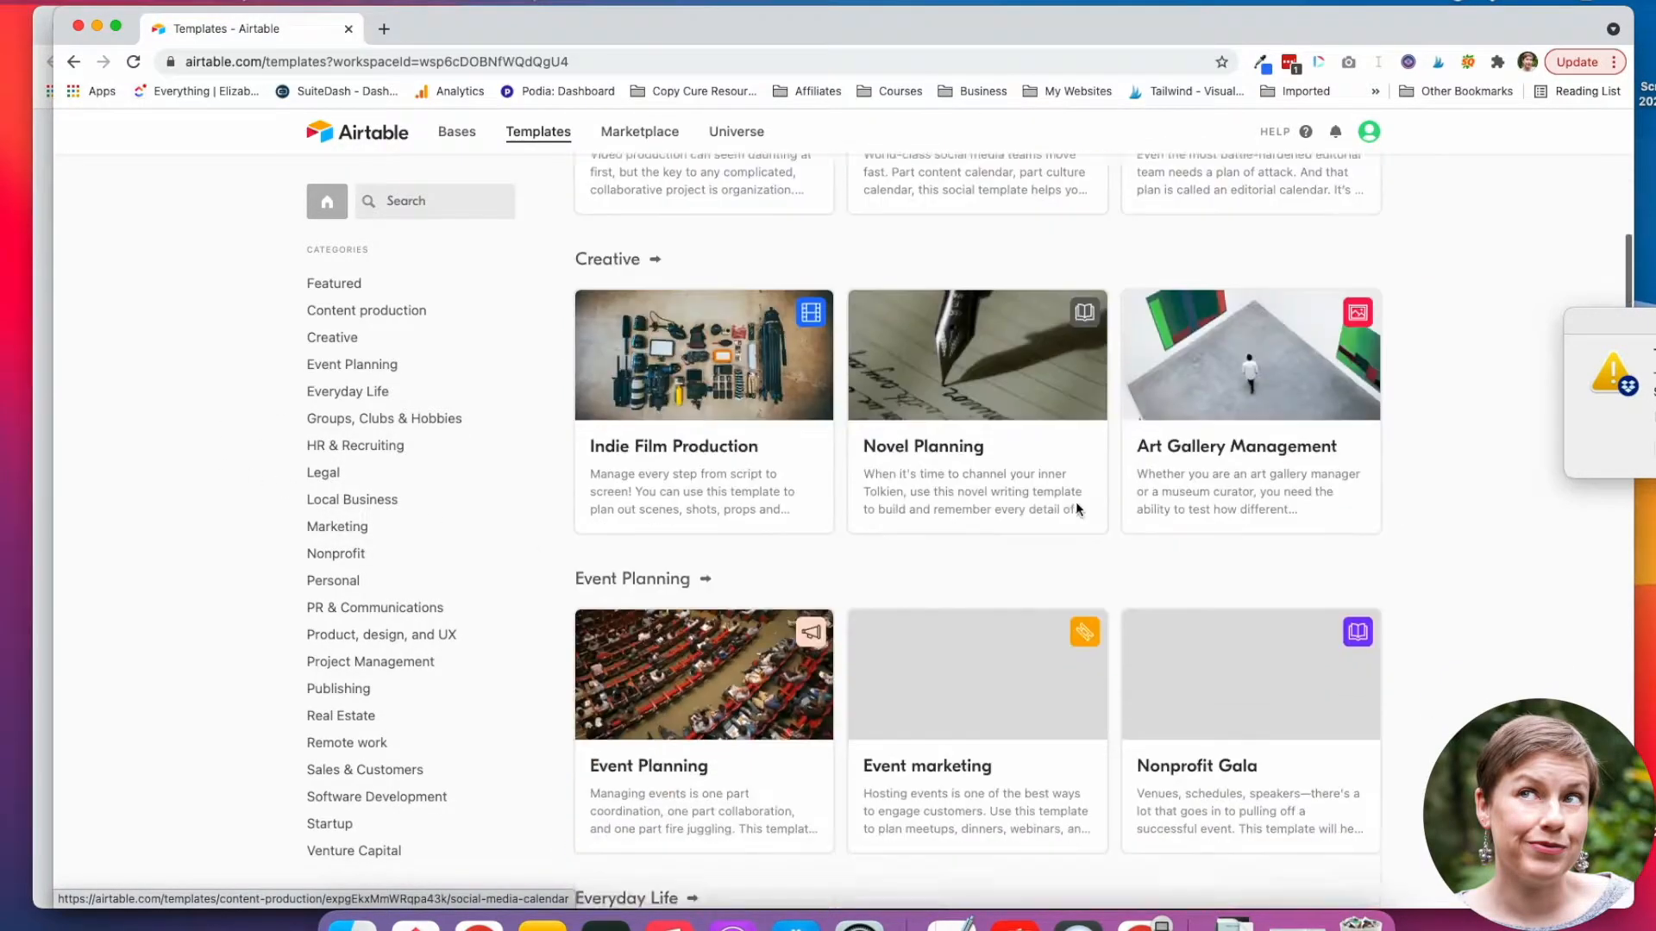
pyautogui.click(442, 201)
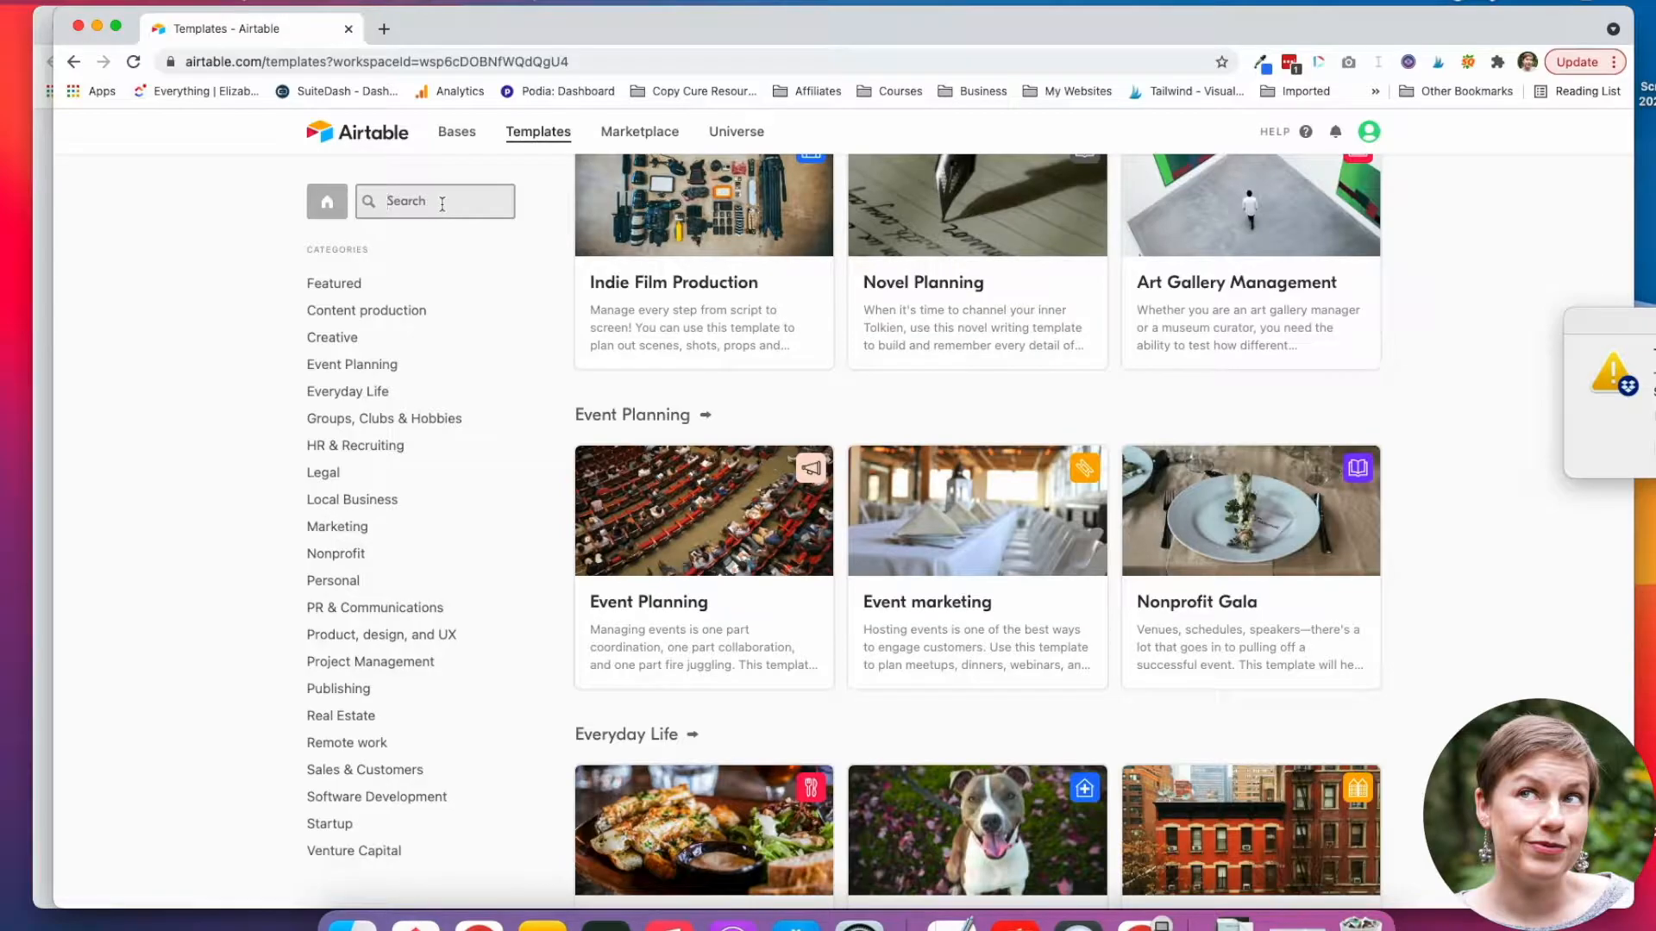
pyautogui.write('au')
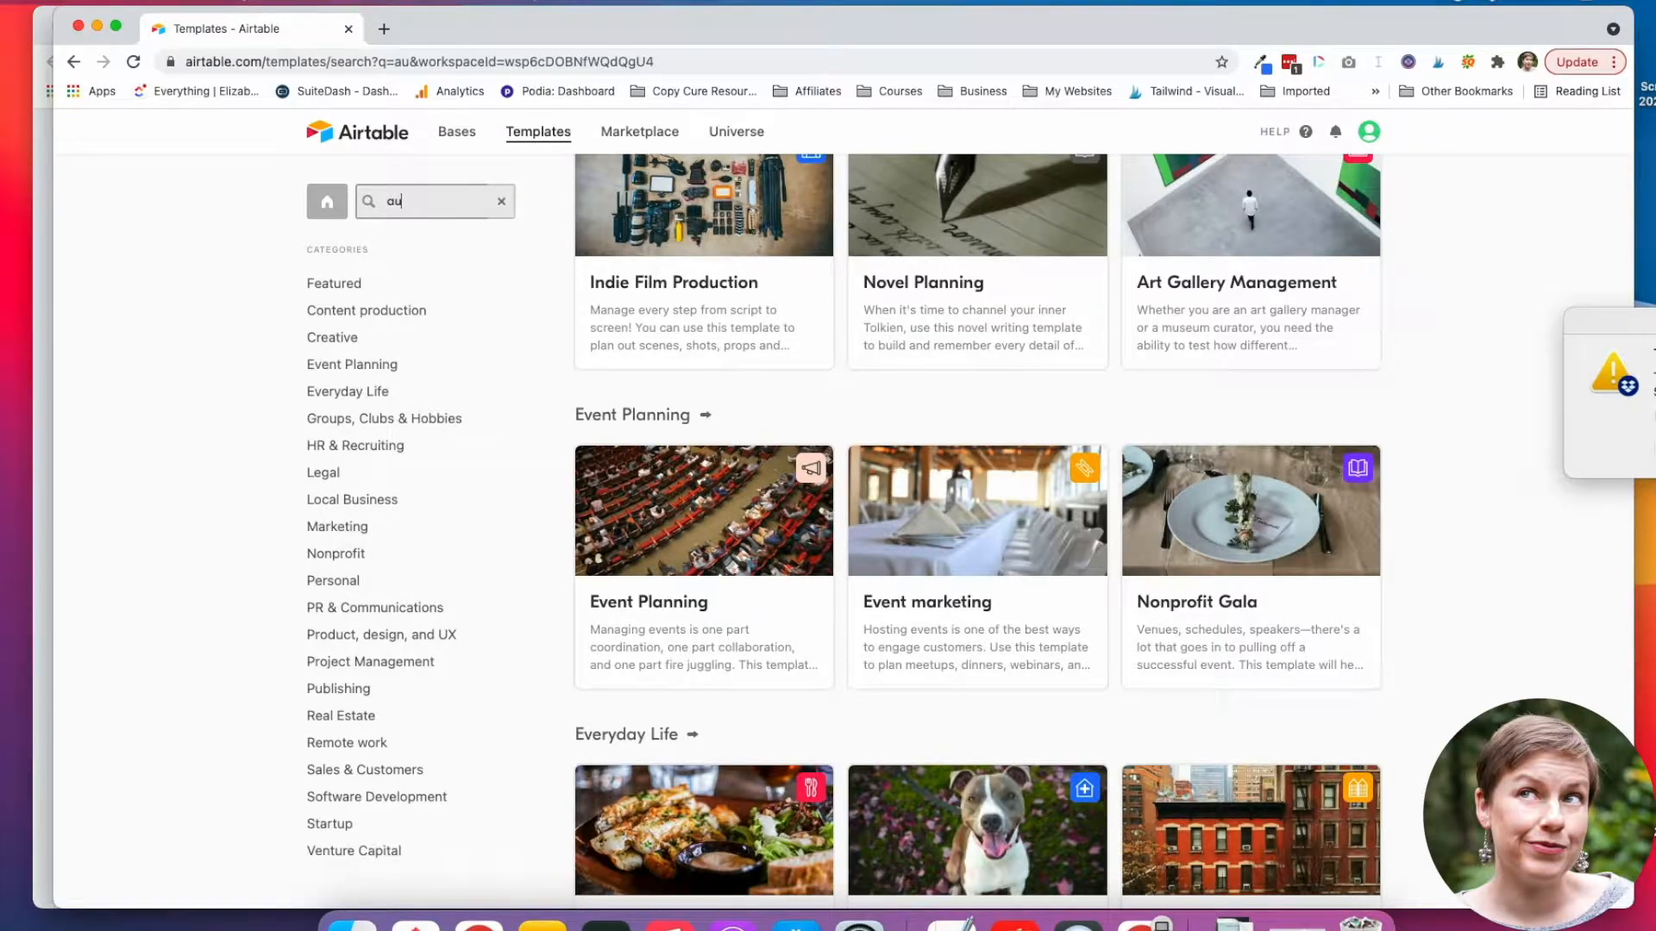
pyautogui.write('dit')
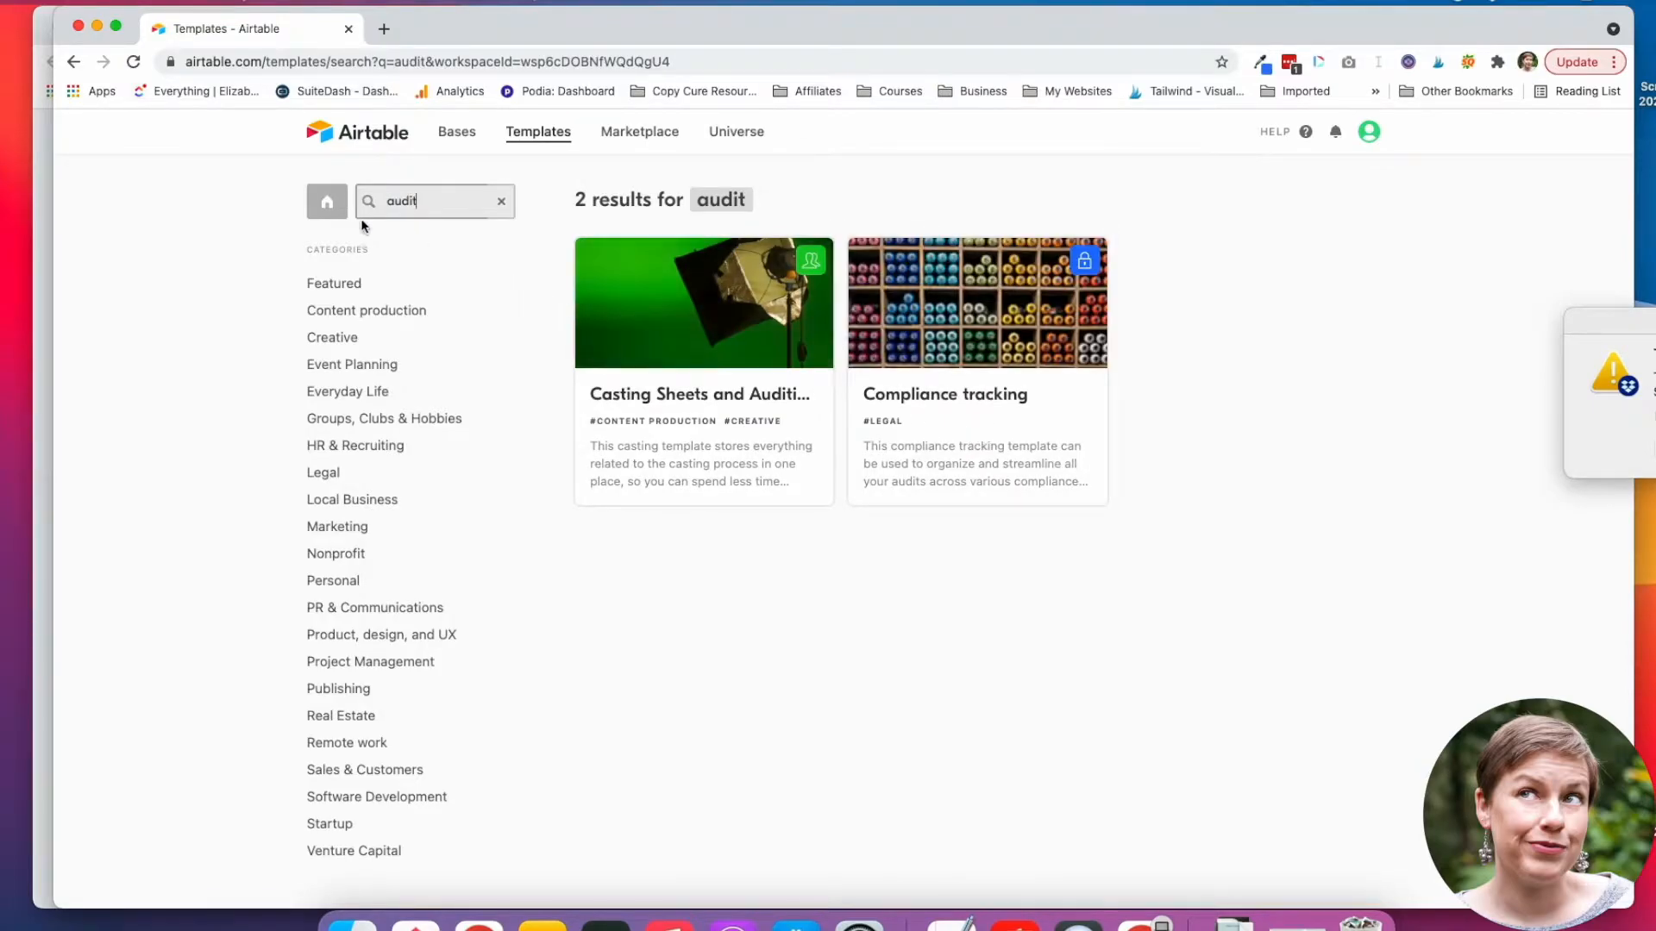
pyautogui.click(501, 201)
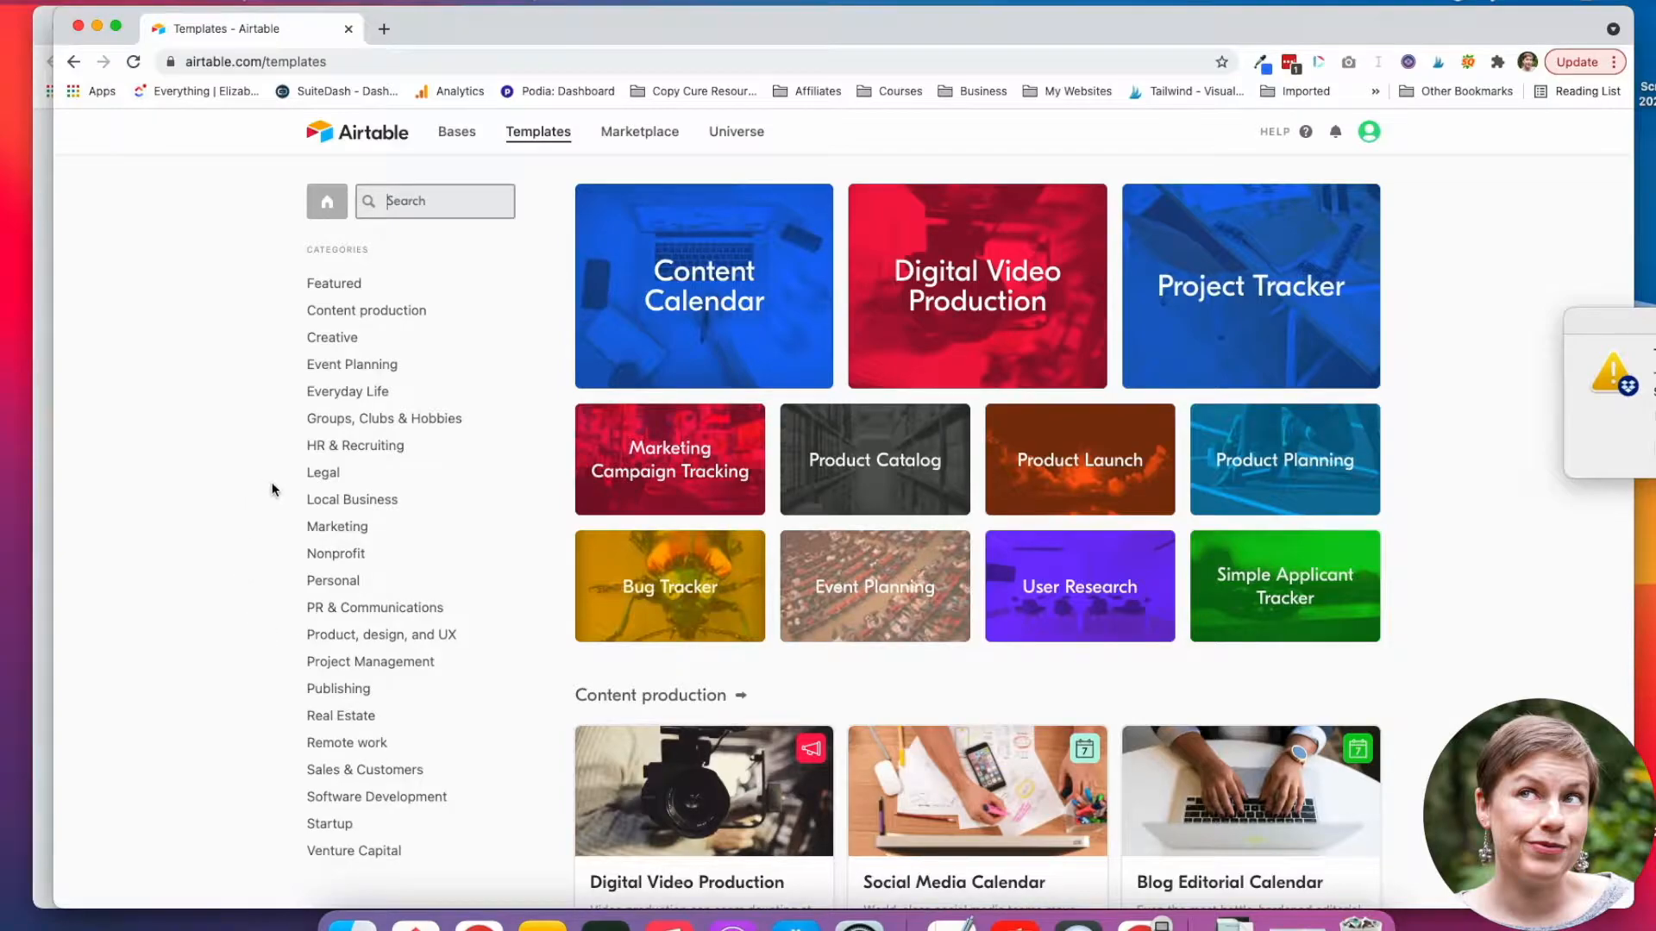
# Open the Content Calendar template and examine its description and the preview's Content pipeline, Campaigns and Results tables.
pyautogui.click(716, 274)
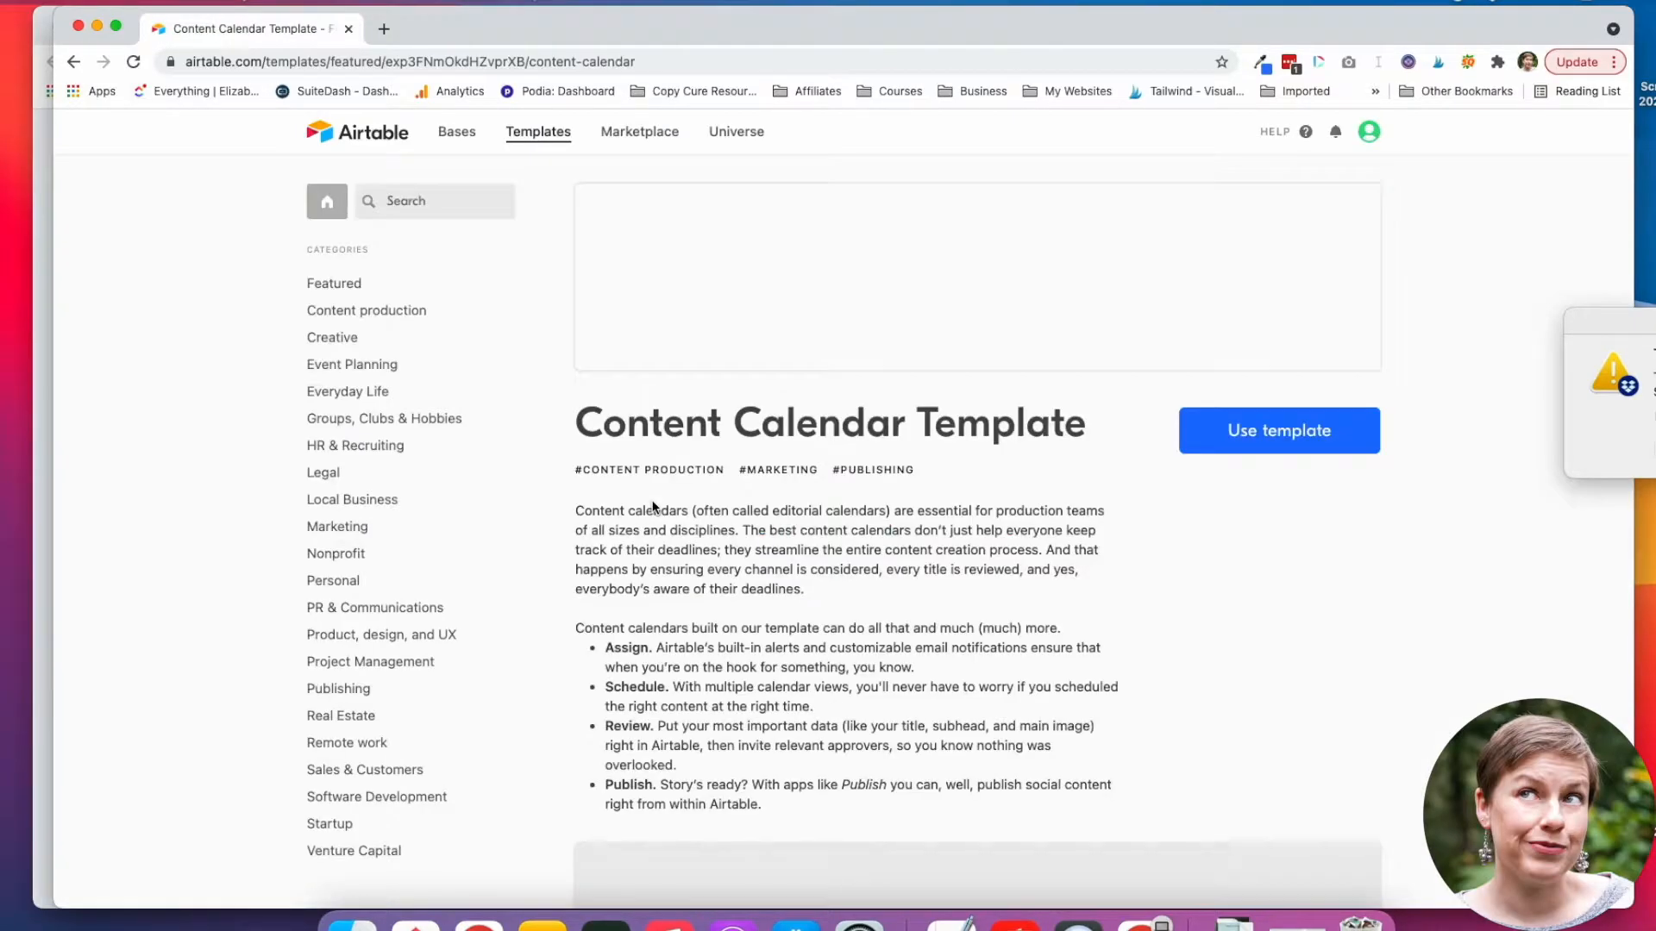
pyautogui.scroll(-5, 799, 535)
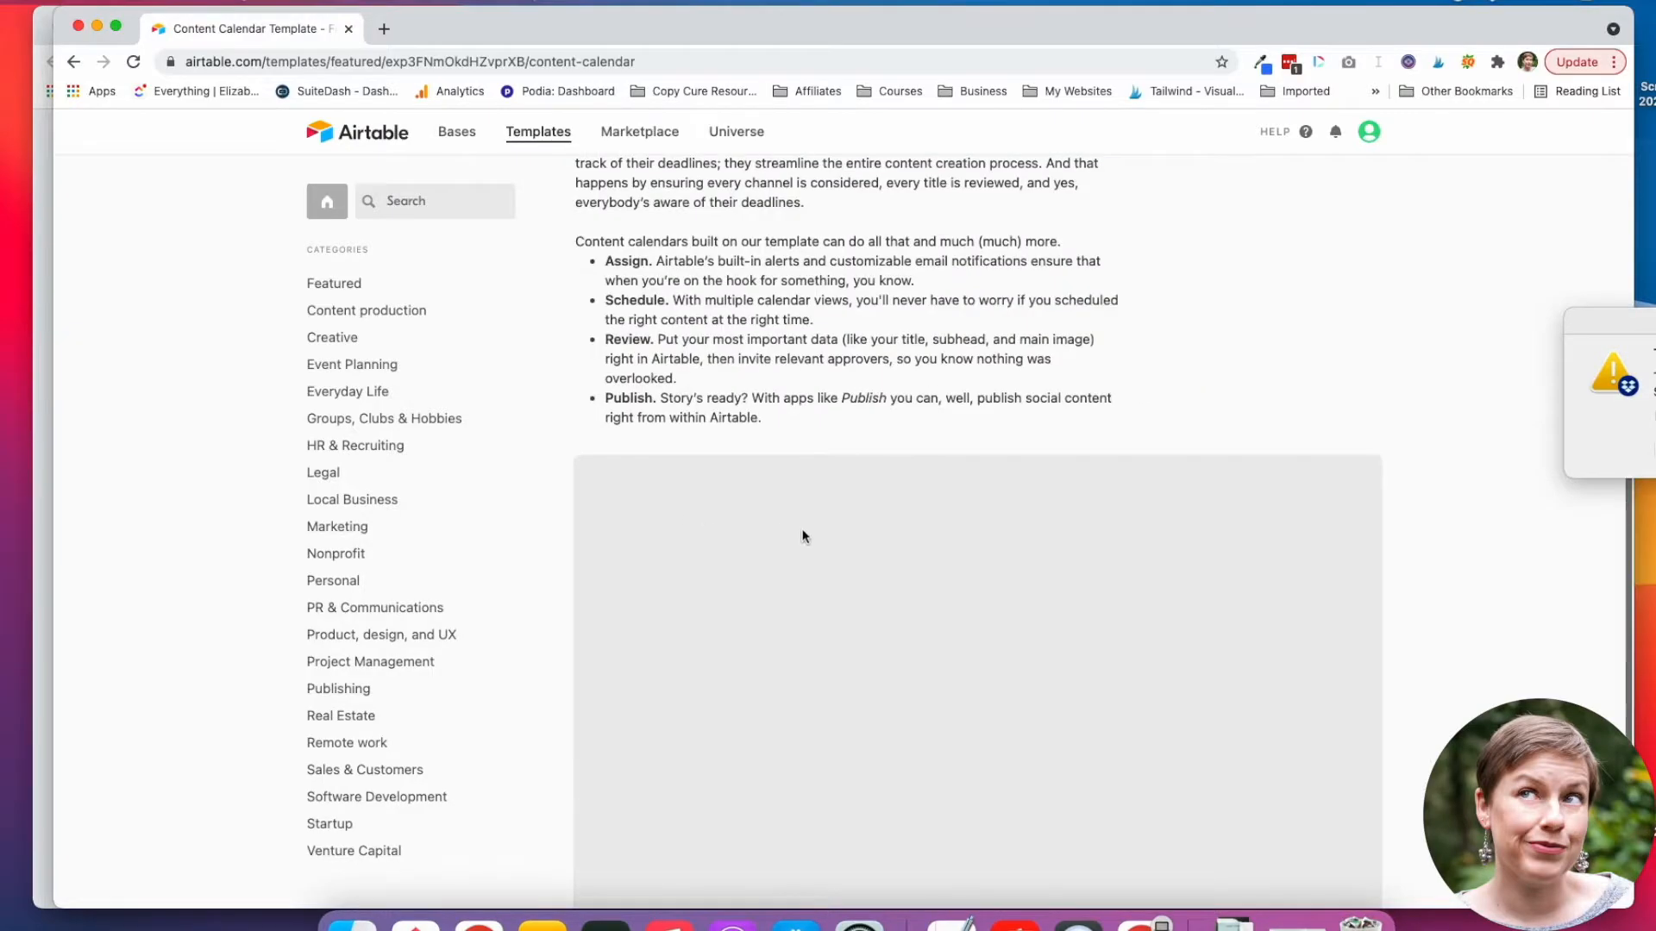
pyautogui.scroll(-1, 805, 529)
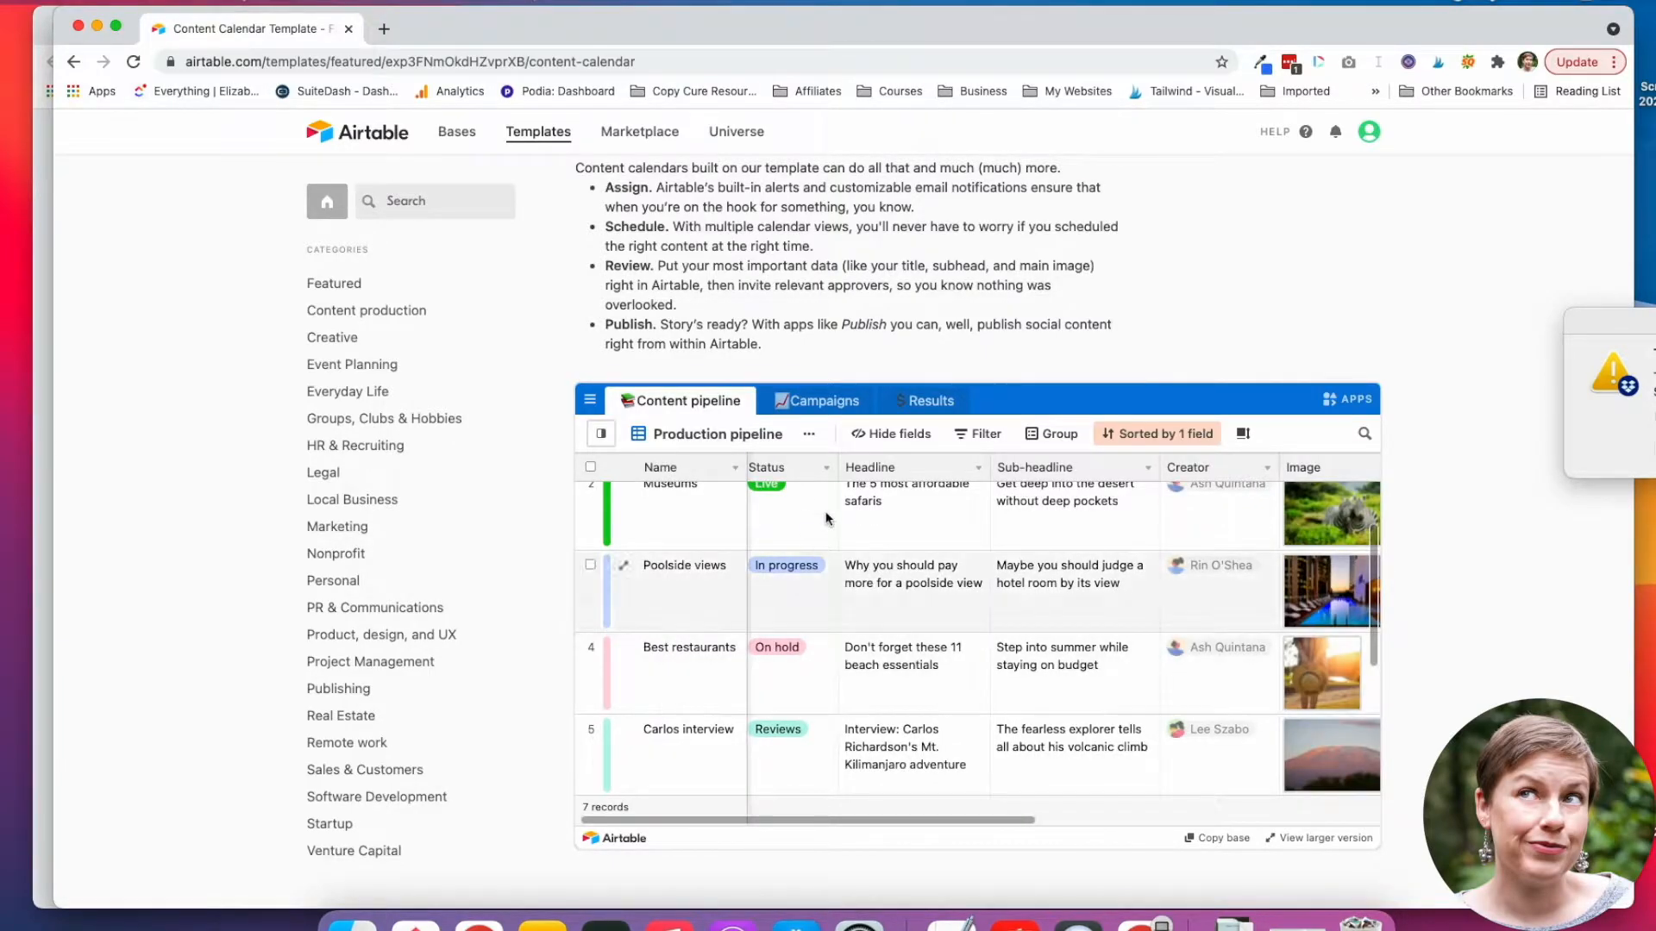
pyautogui.click(815, 404)
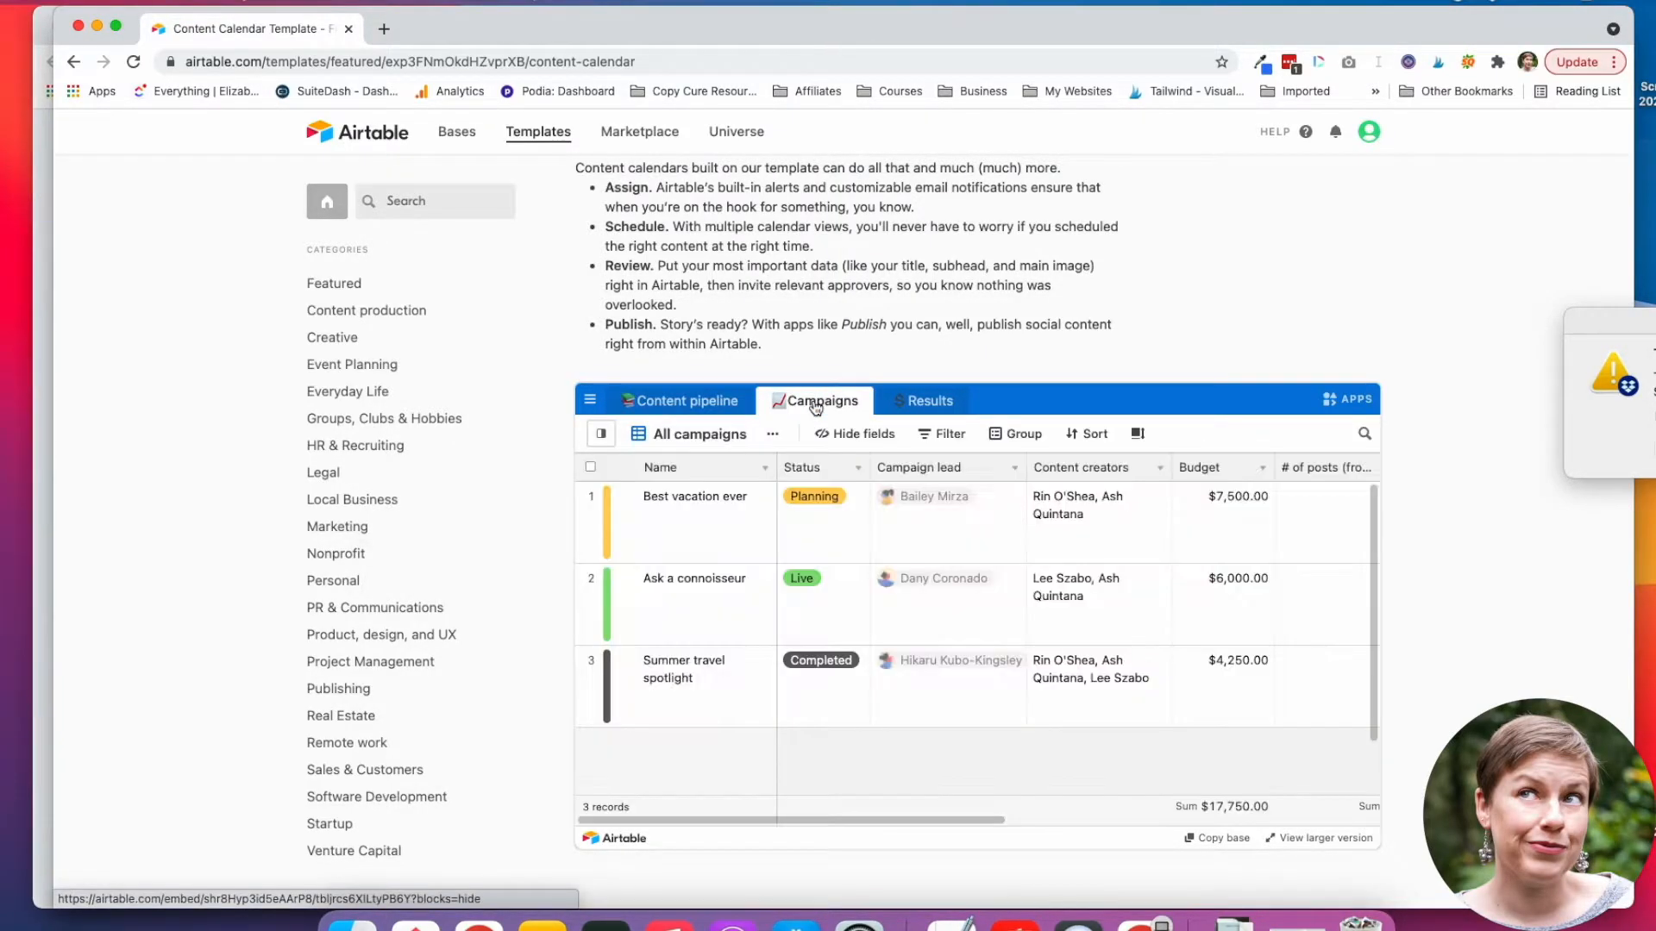
pyautogui.hscroll(10, 914, 544)
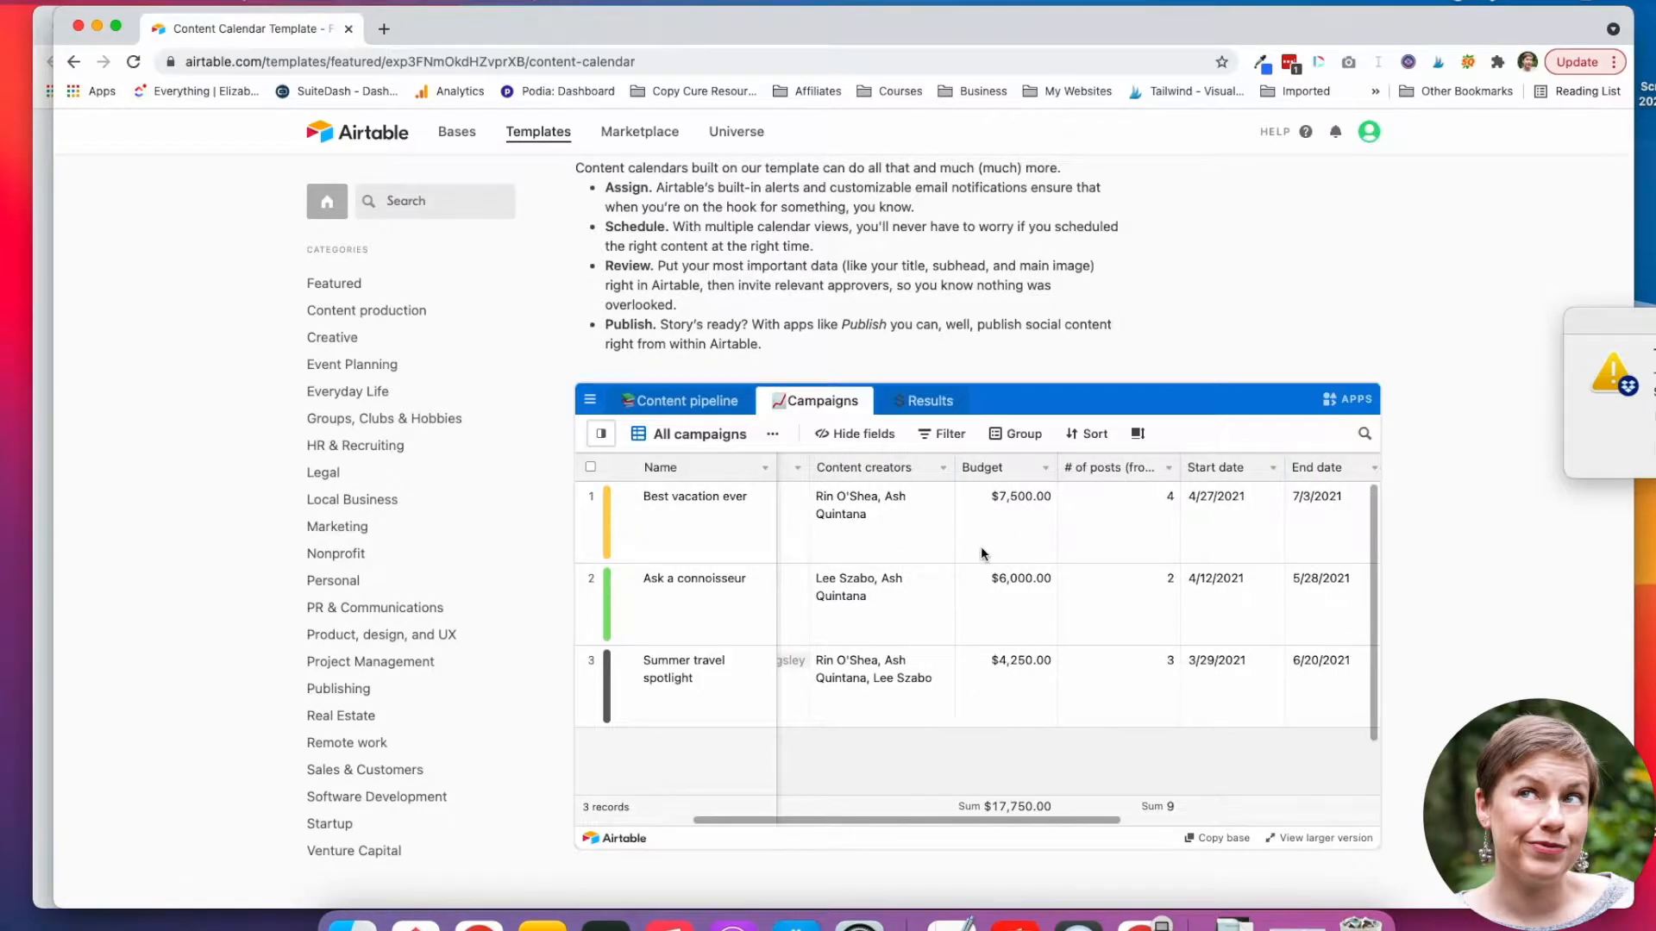
pyautogui.click(907, 401)
pyautogui.scroll(-1, 880, 561)
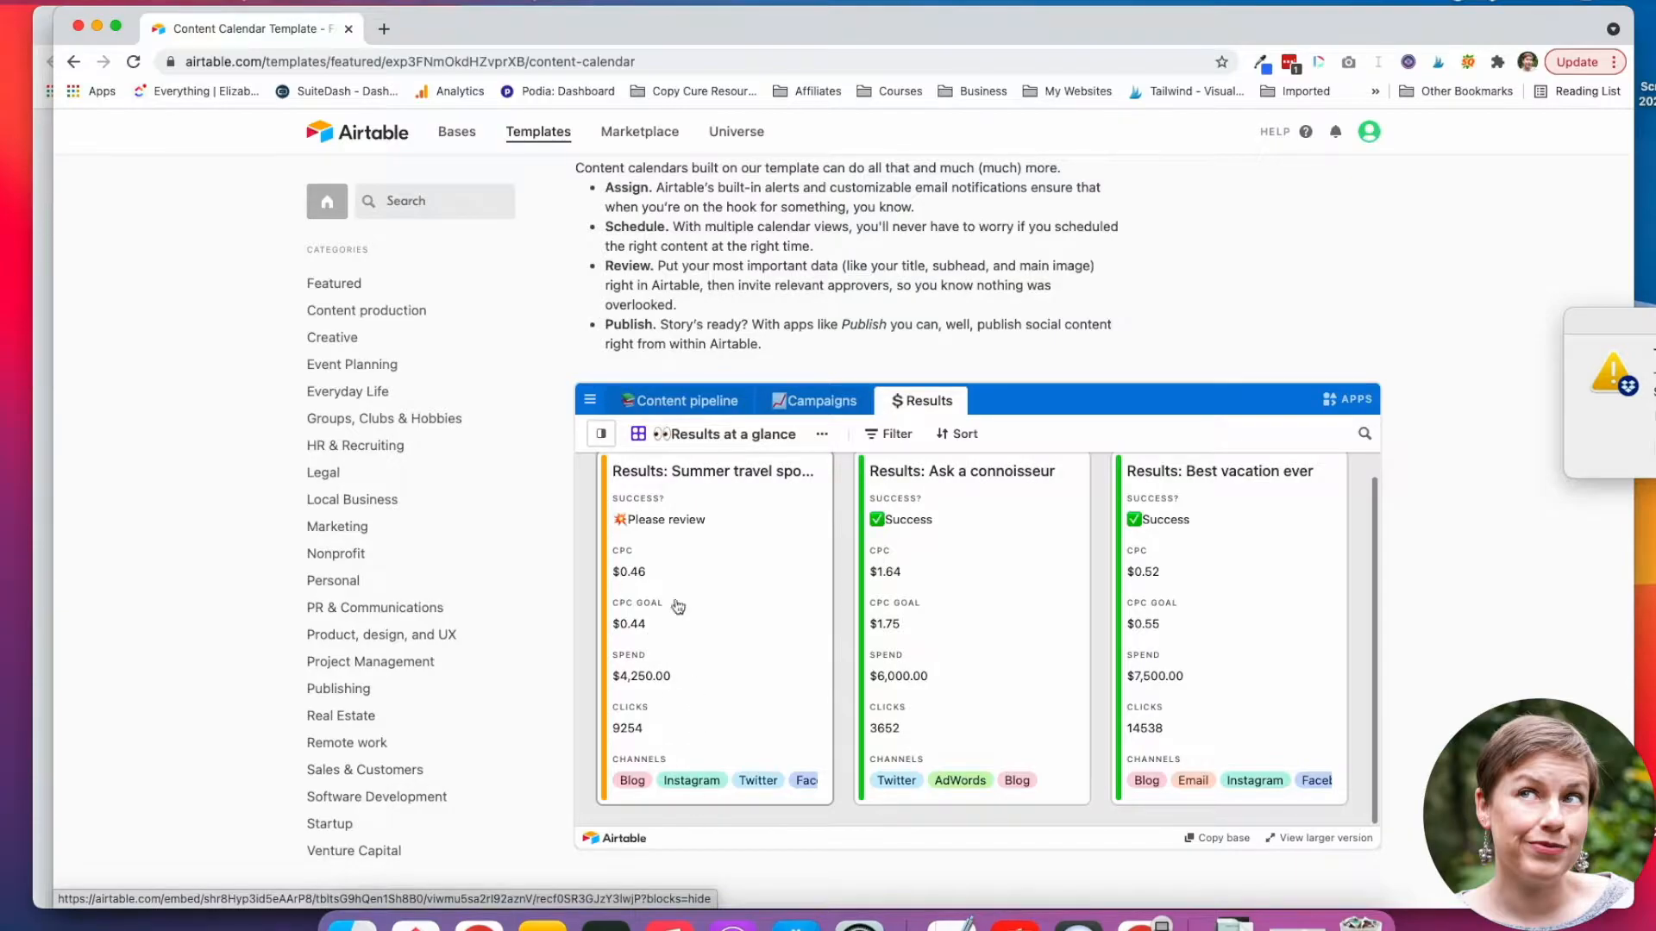
pyautogui.scroll(1, 1253, 630)
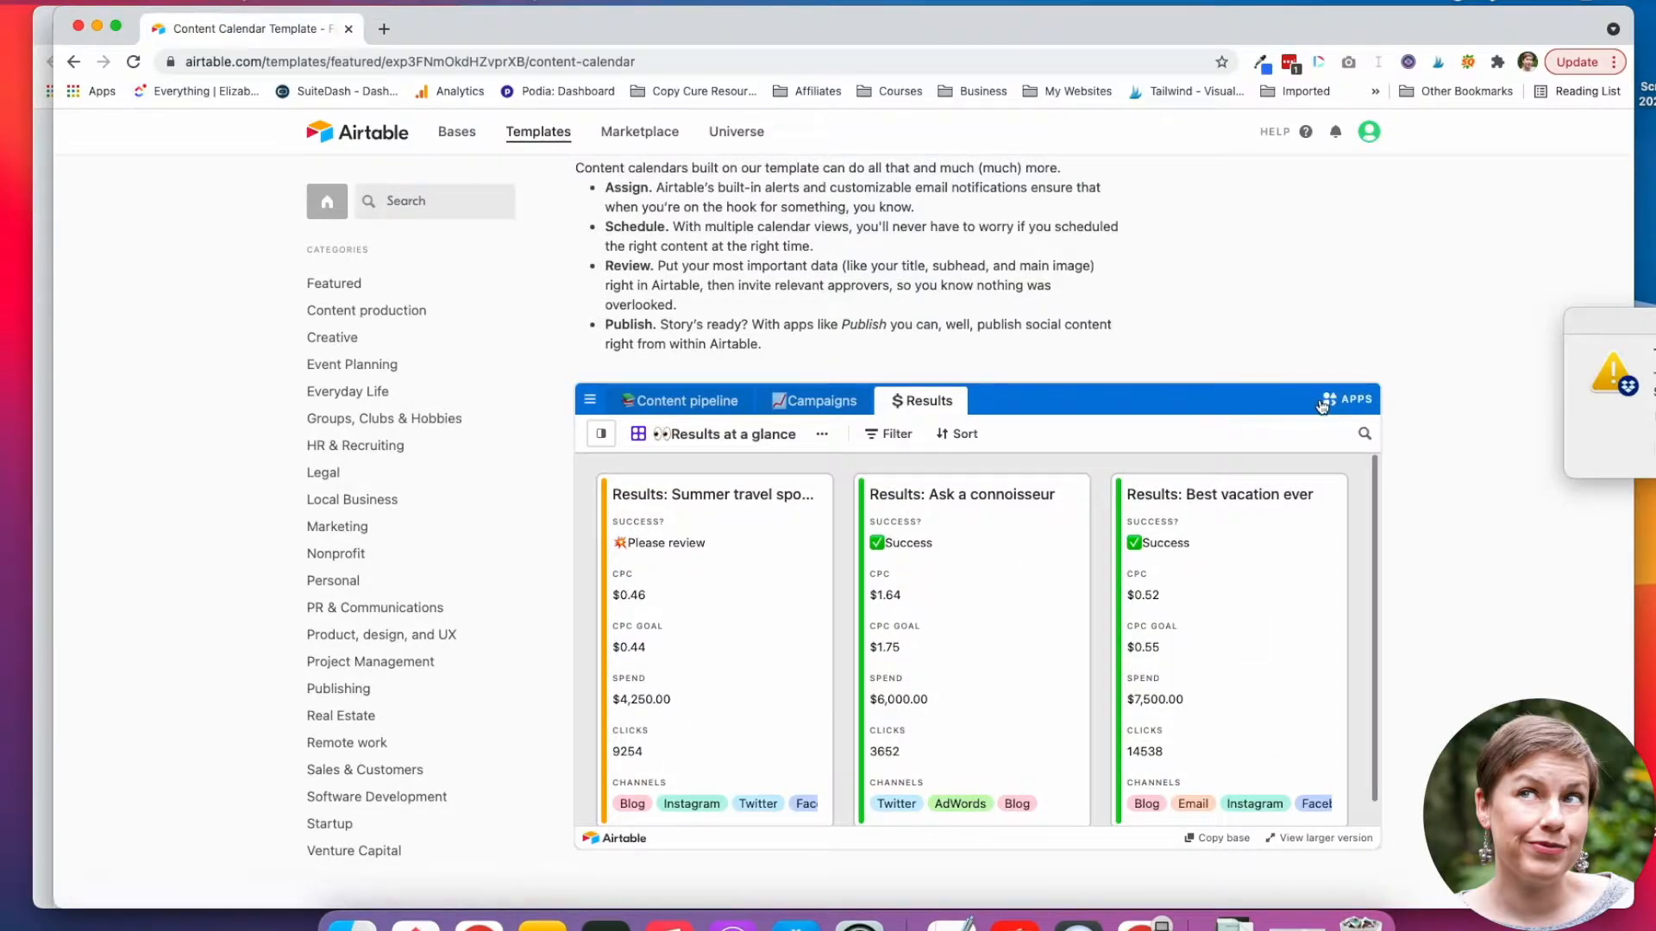
pyautogui.scroll(3, 712, 437)
pyautogui.scroll(2, 712, 437)
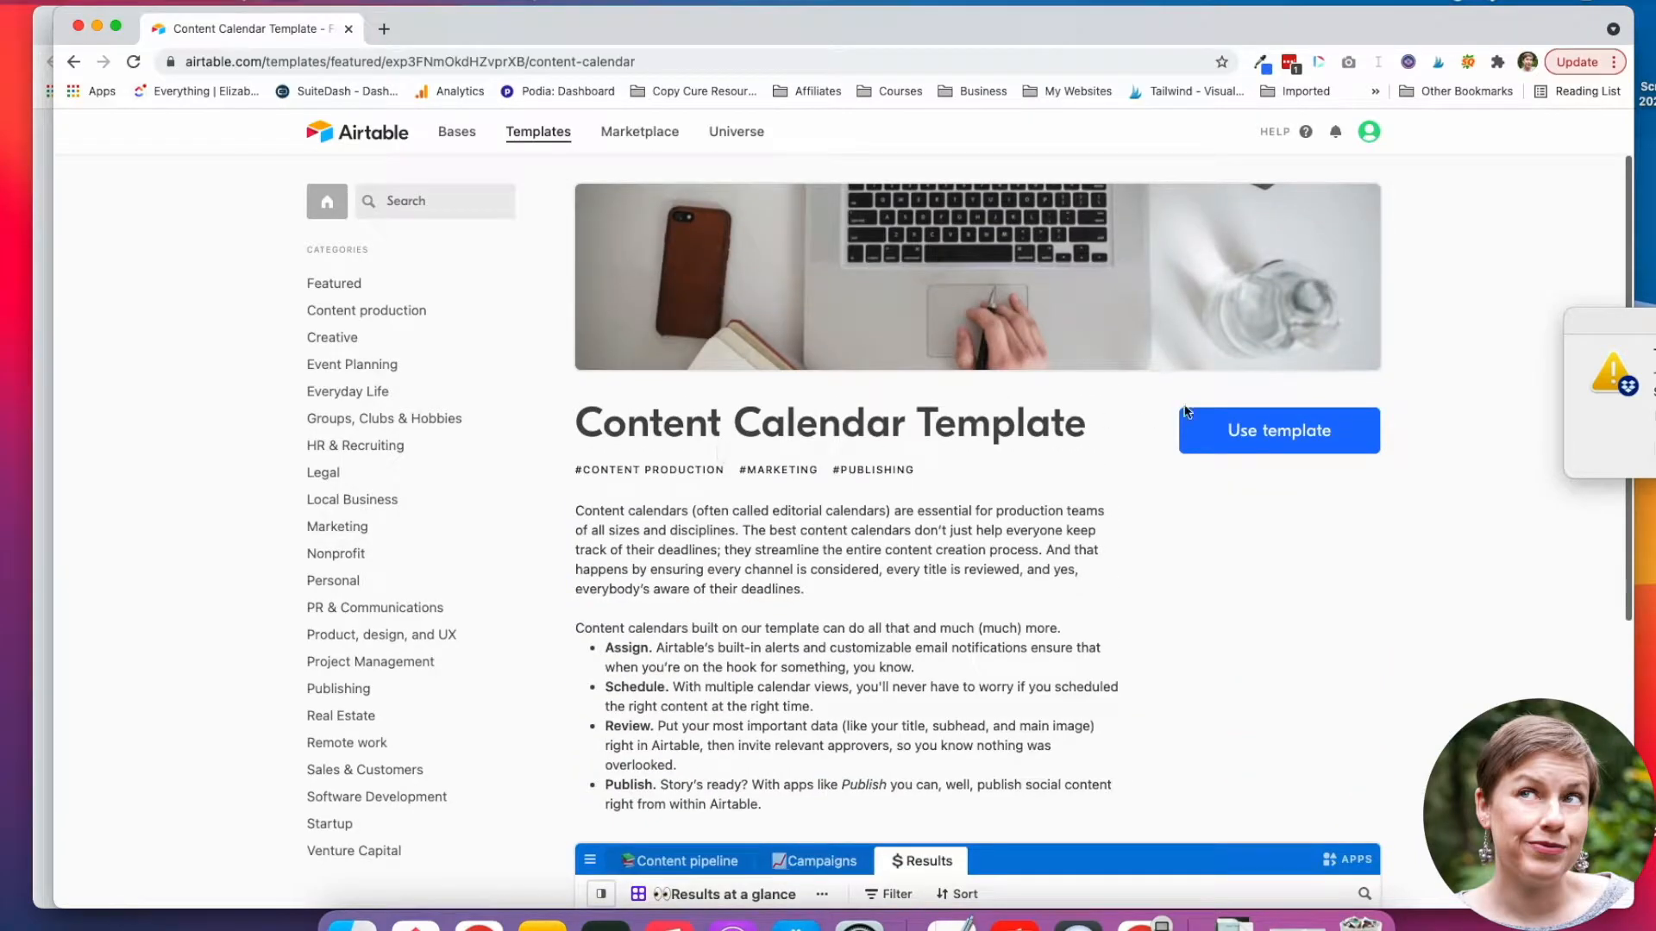
# Use the Content Calendar template to add a new base to the Youtube workspace.
pyautogui.click(1277, 440)
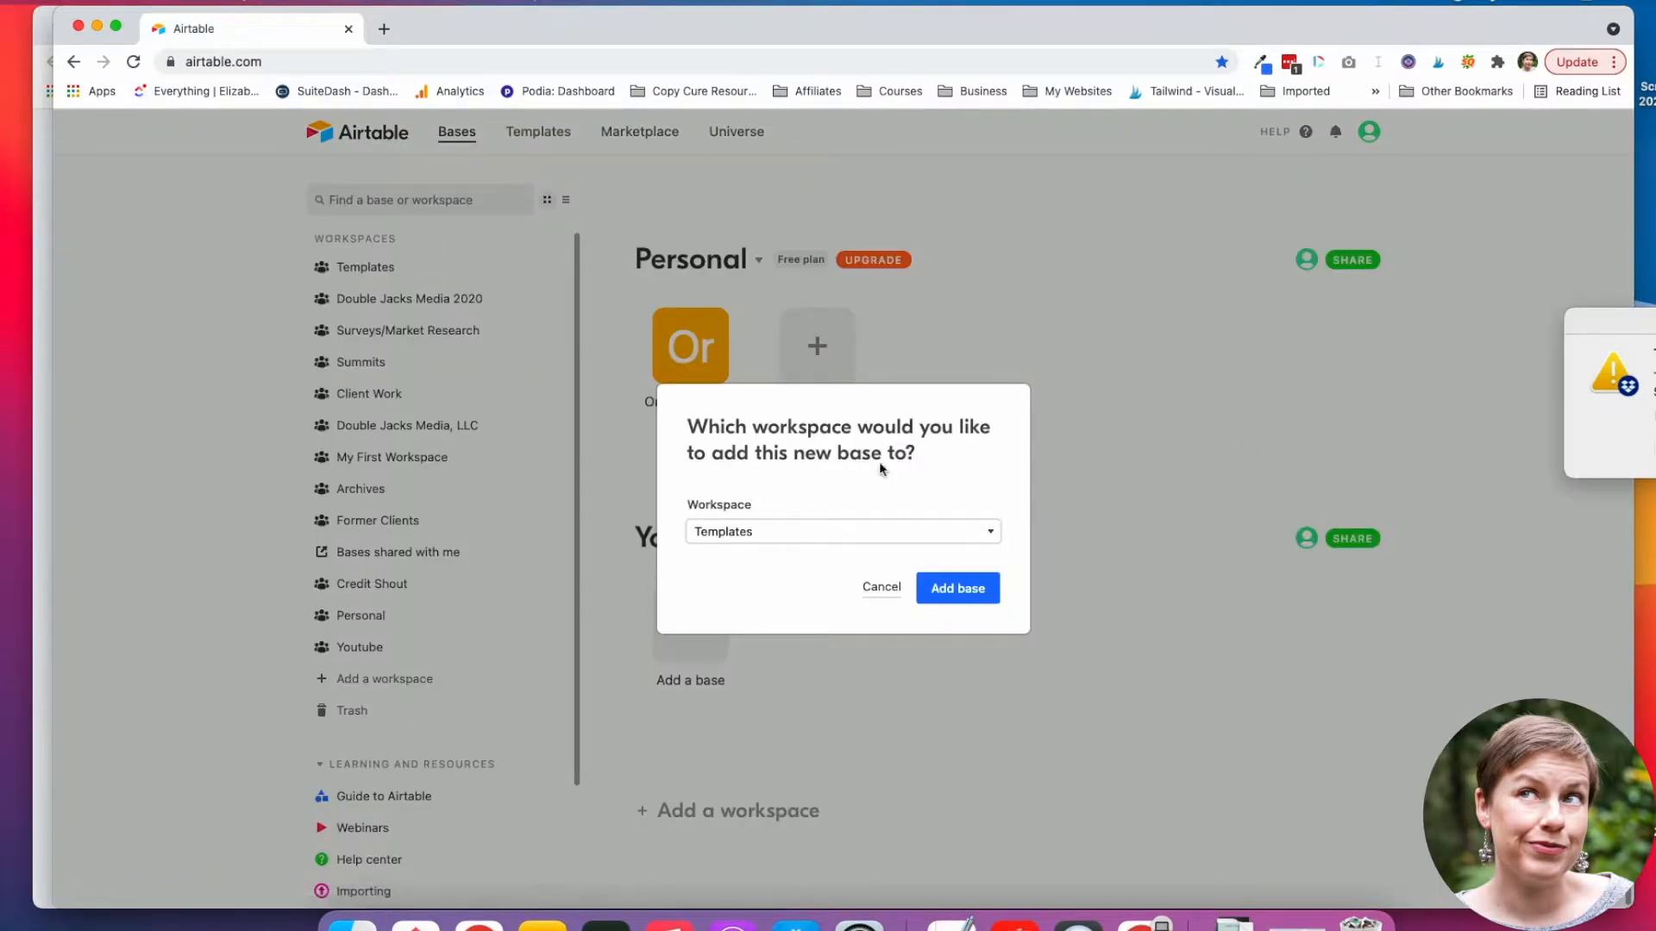
pyautogui.click(858, 531)
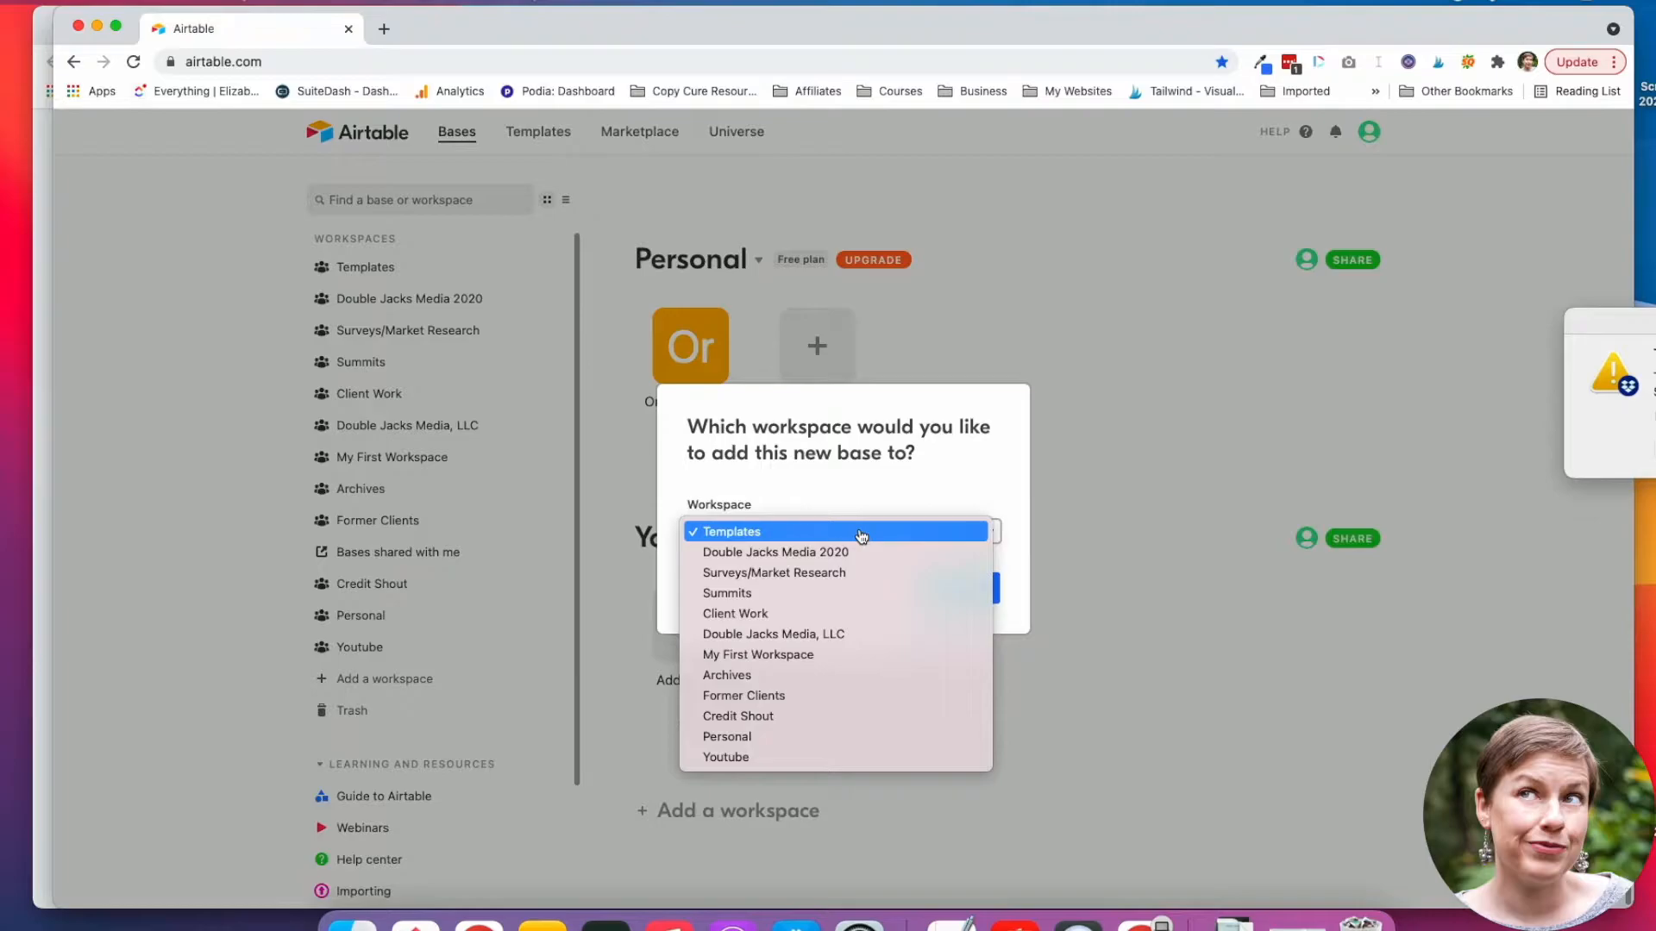
pyautogui.click(819, 762)
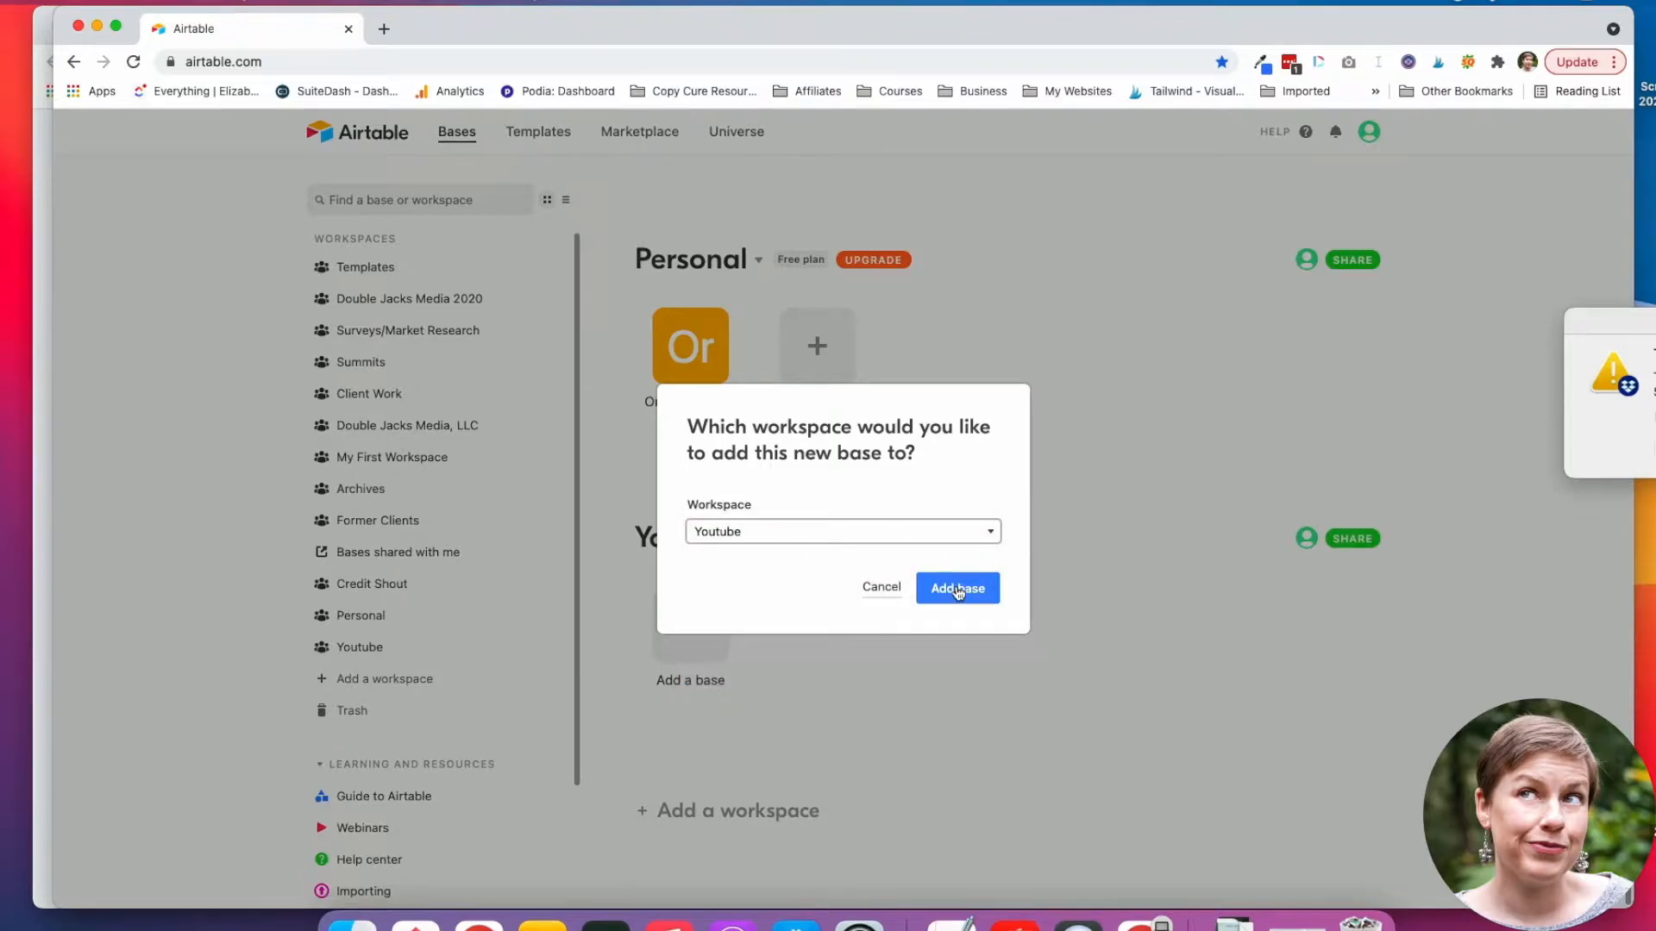
pyautogui.click(958, 586)
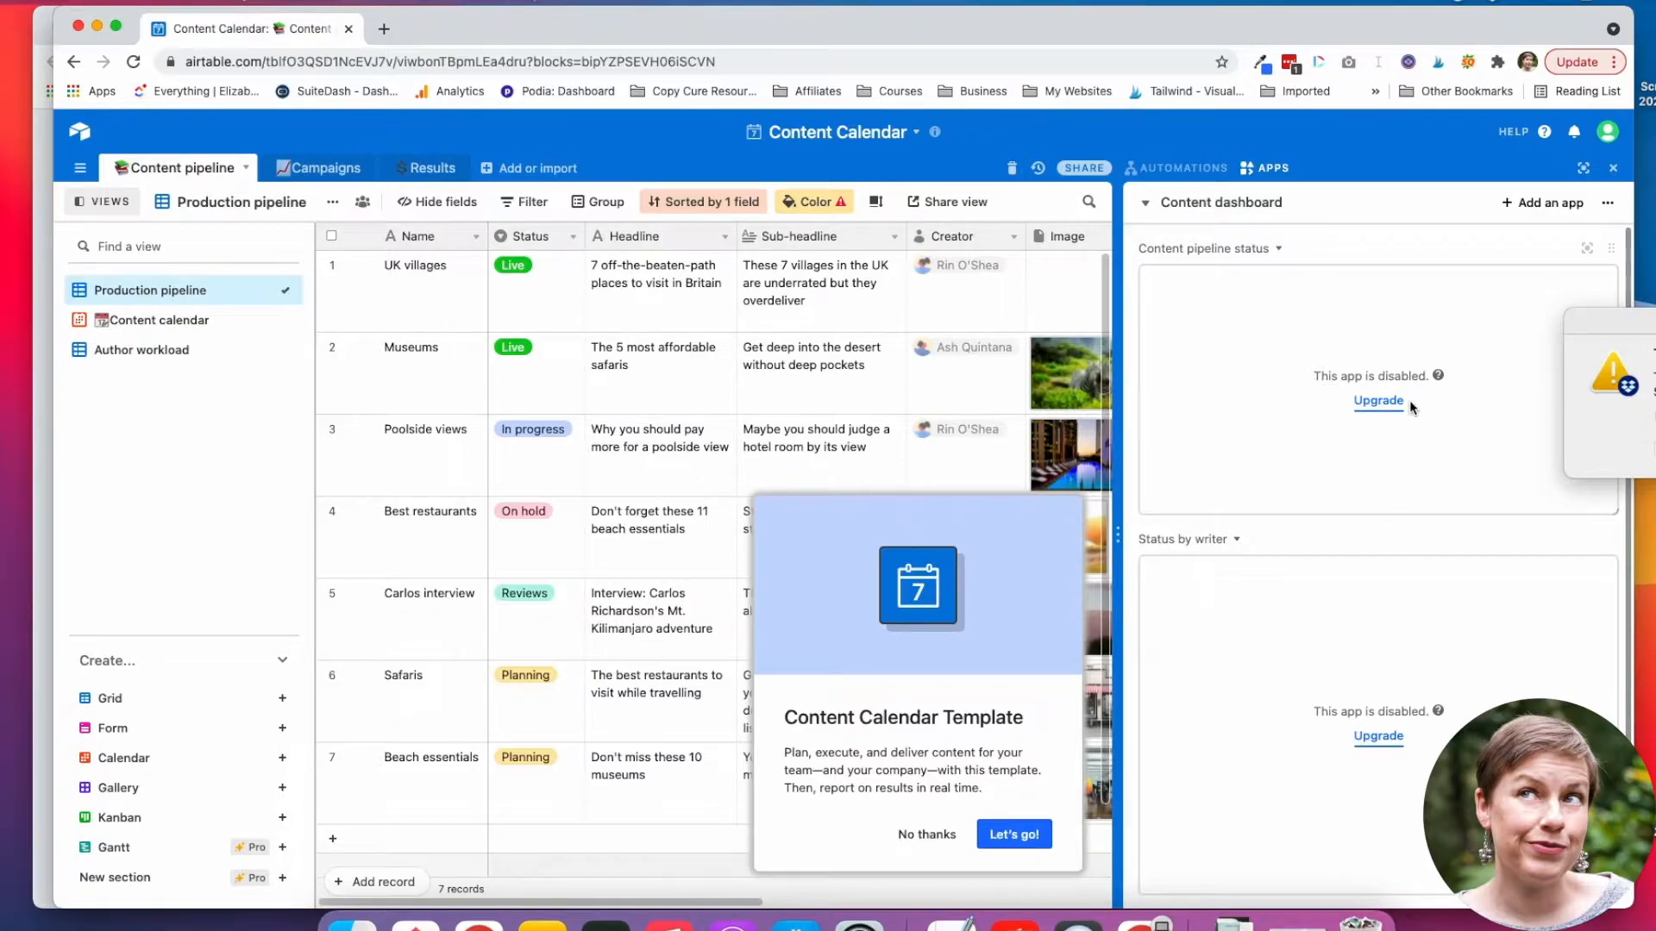
# Hide the Content dashboard apps beside the Production pipeline grid.
pyautogui.moveTo(1616, 328); pyautogui.dragTo(1632, 327)
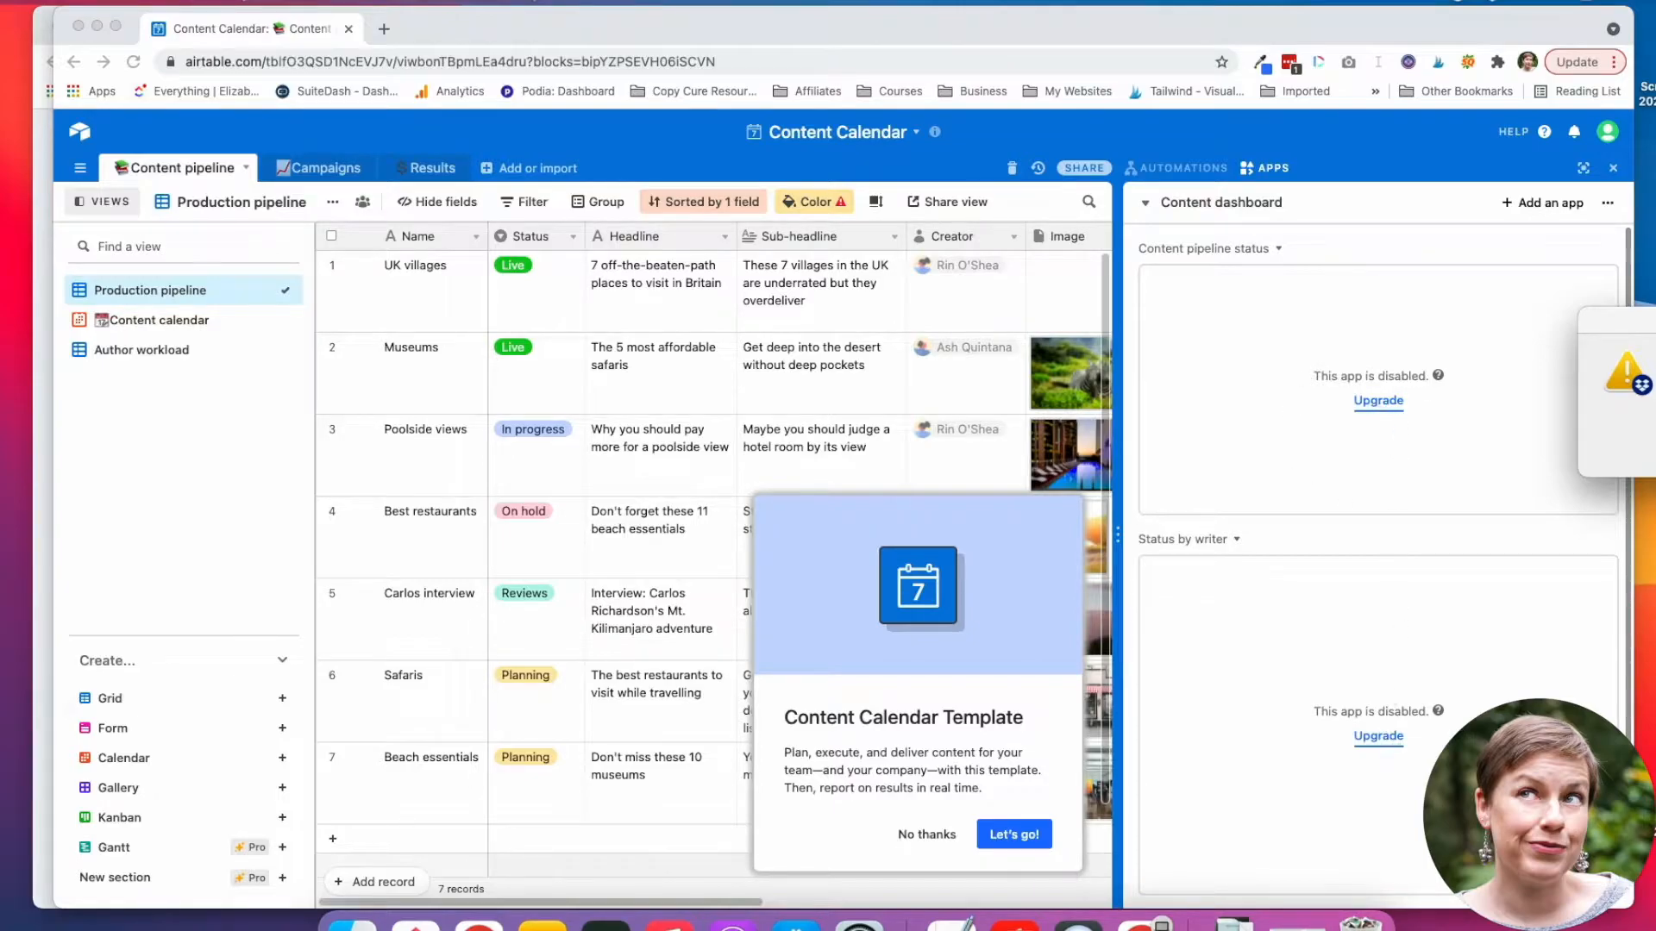
pyautogui.click(1145, 203)
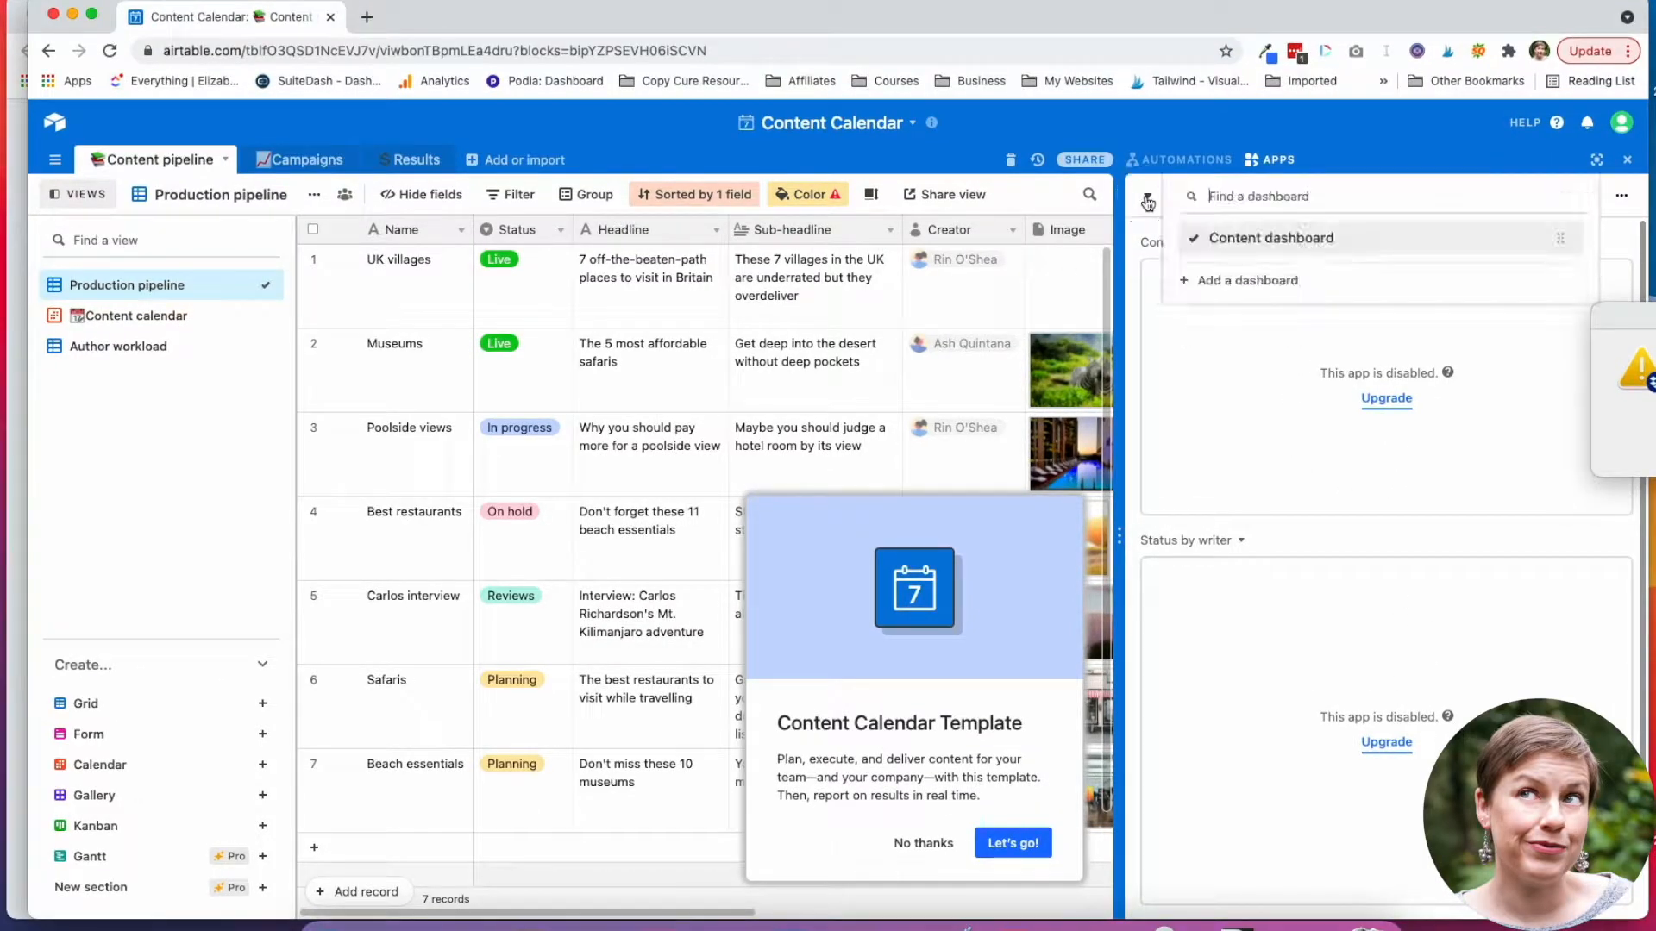
pyautogui.click(1146, 203)
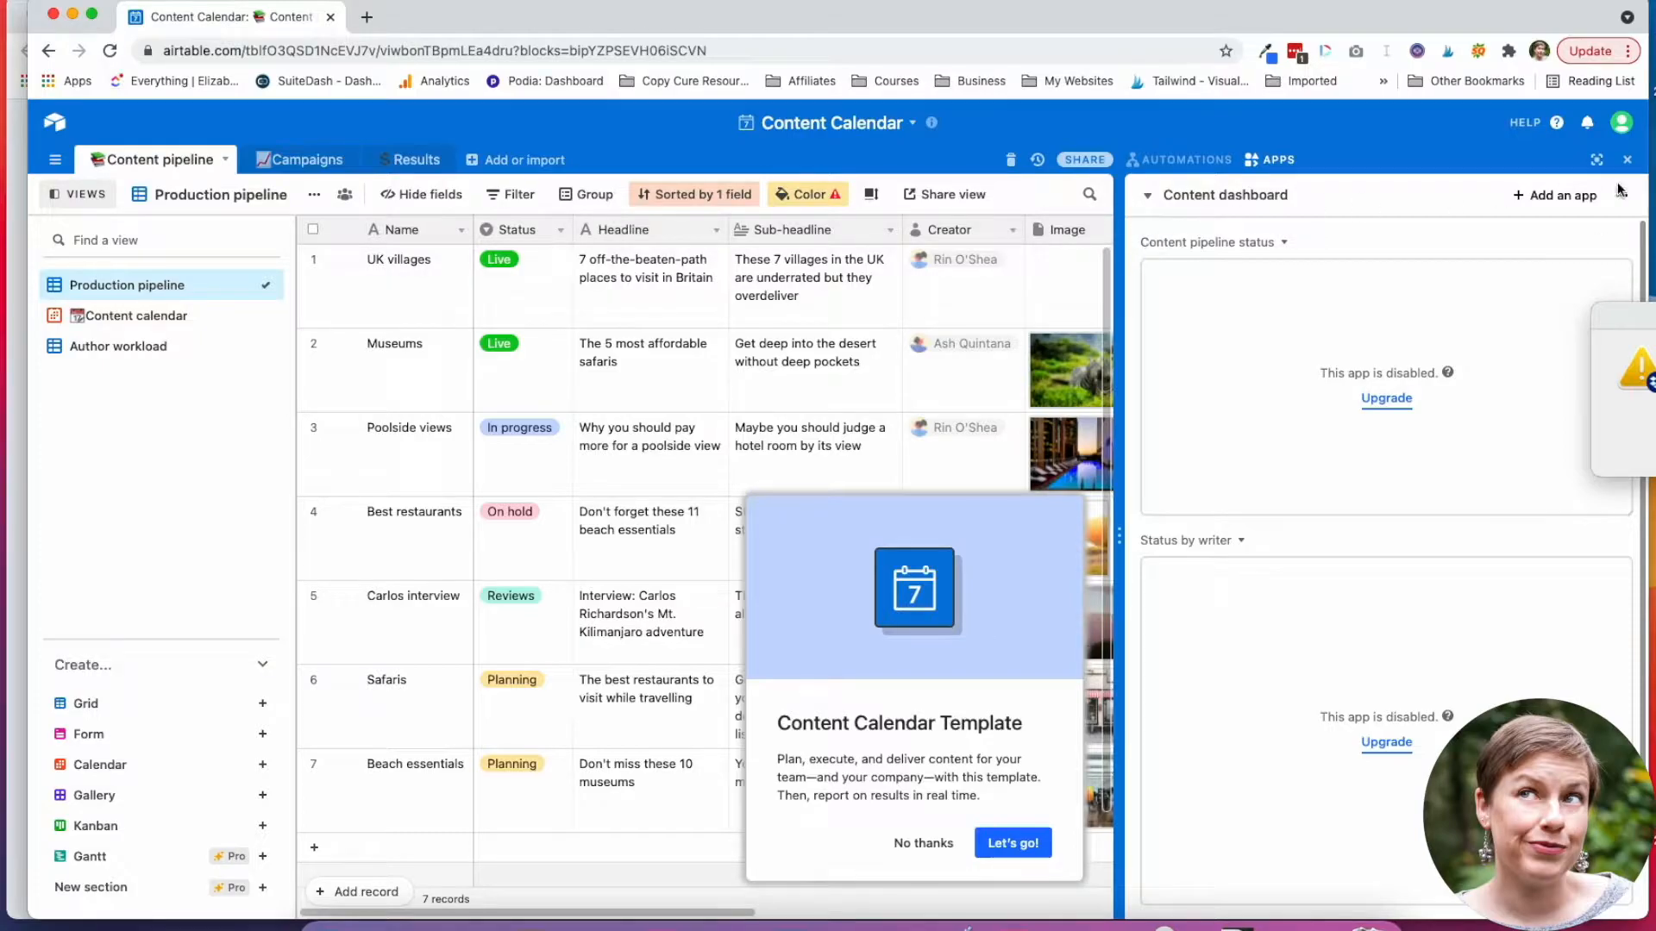
pyautogui.click(1627, 160)
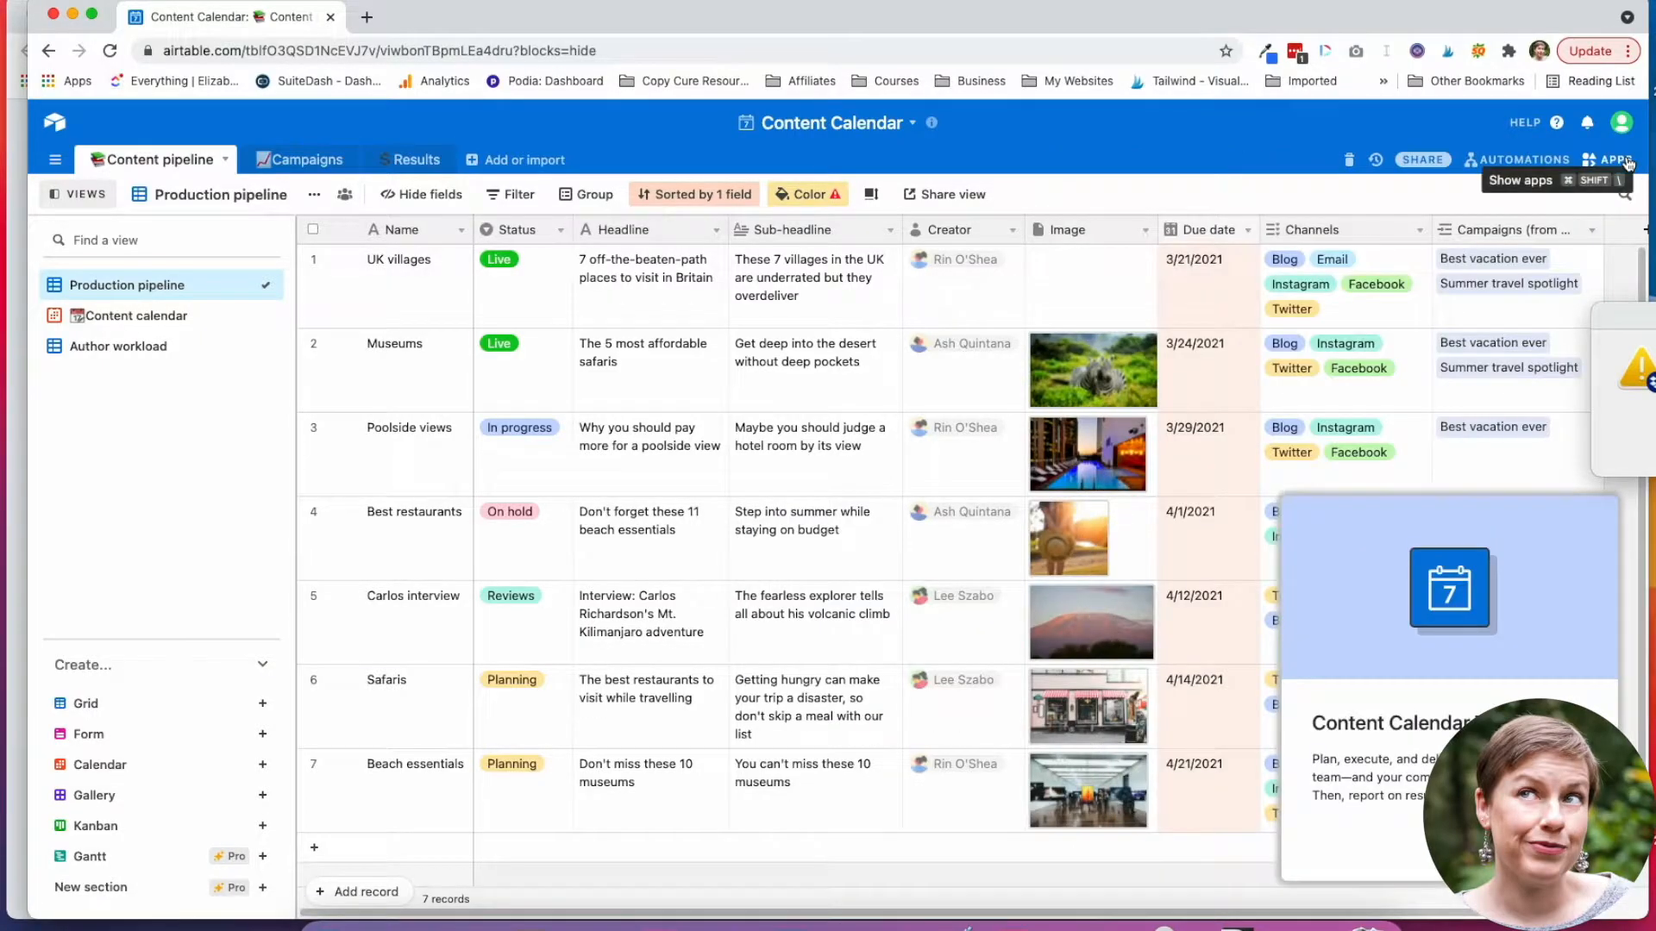
# Look through the suggested automations for the base, and close them again.
pyautogui.click(1519, 161)
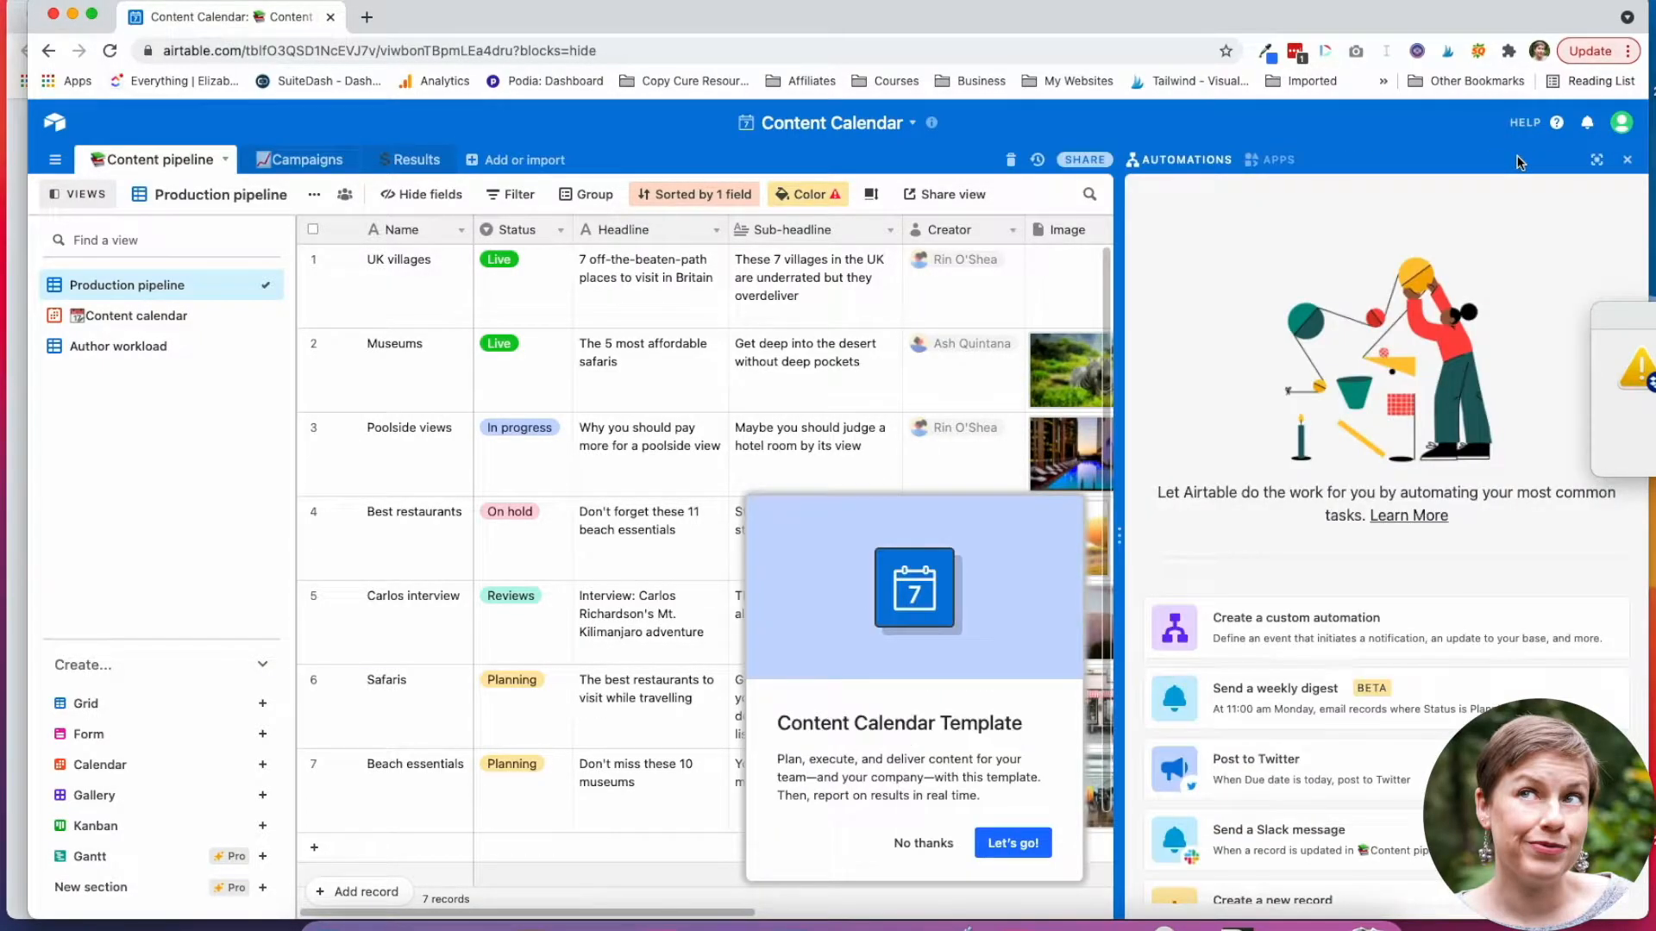
pyautogui.scroll(-3, 1423, 526)
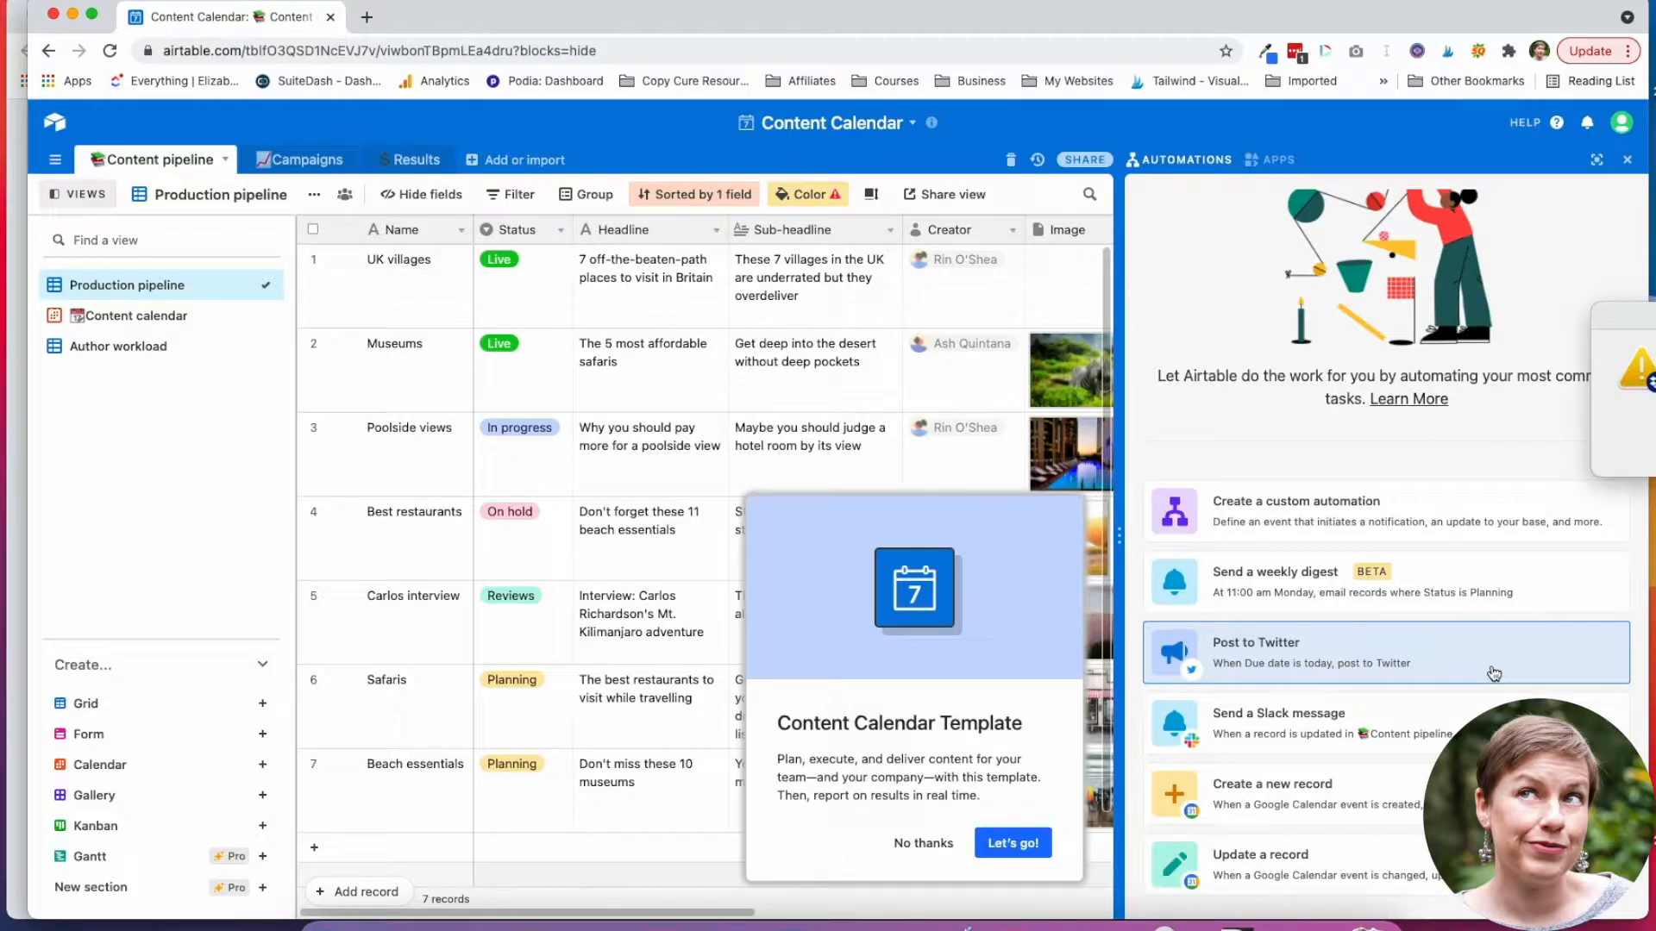
pyautogui.scroll(3, 1346, 577)
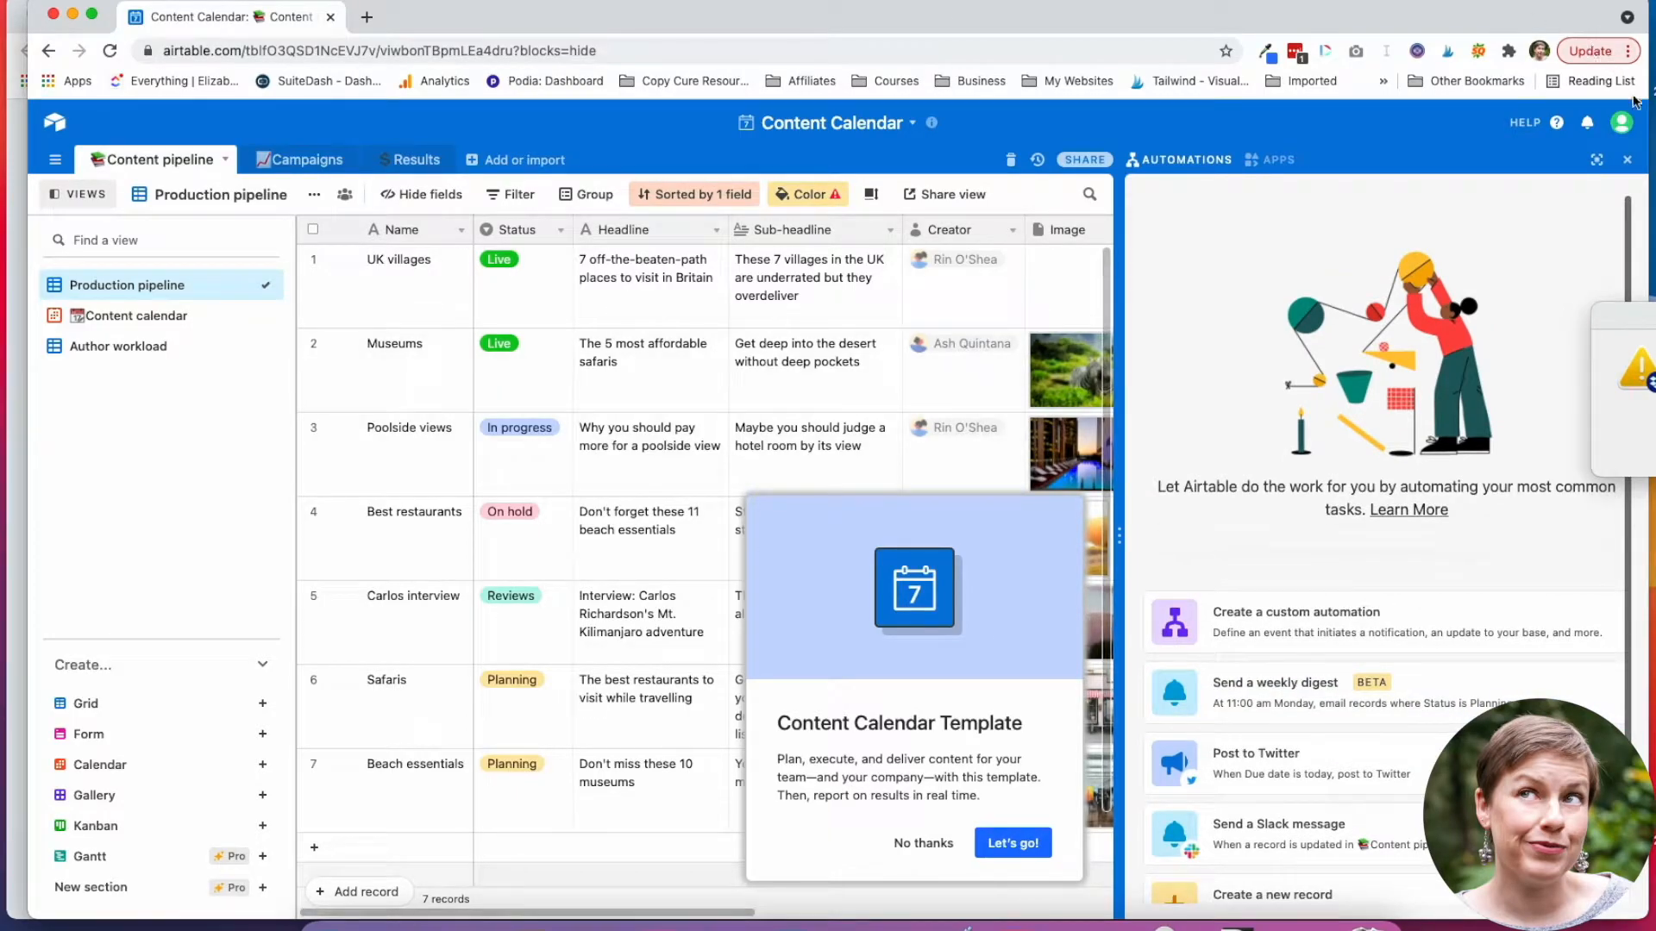
pyautogui.click(1627, 161)
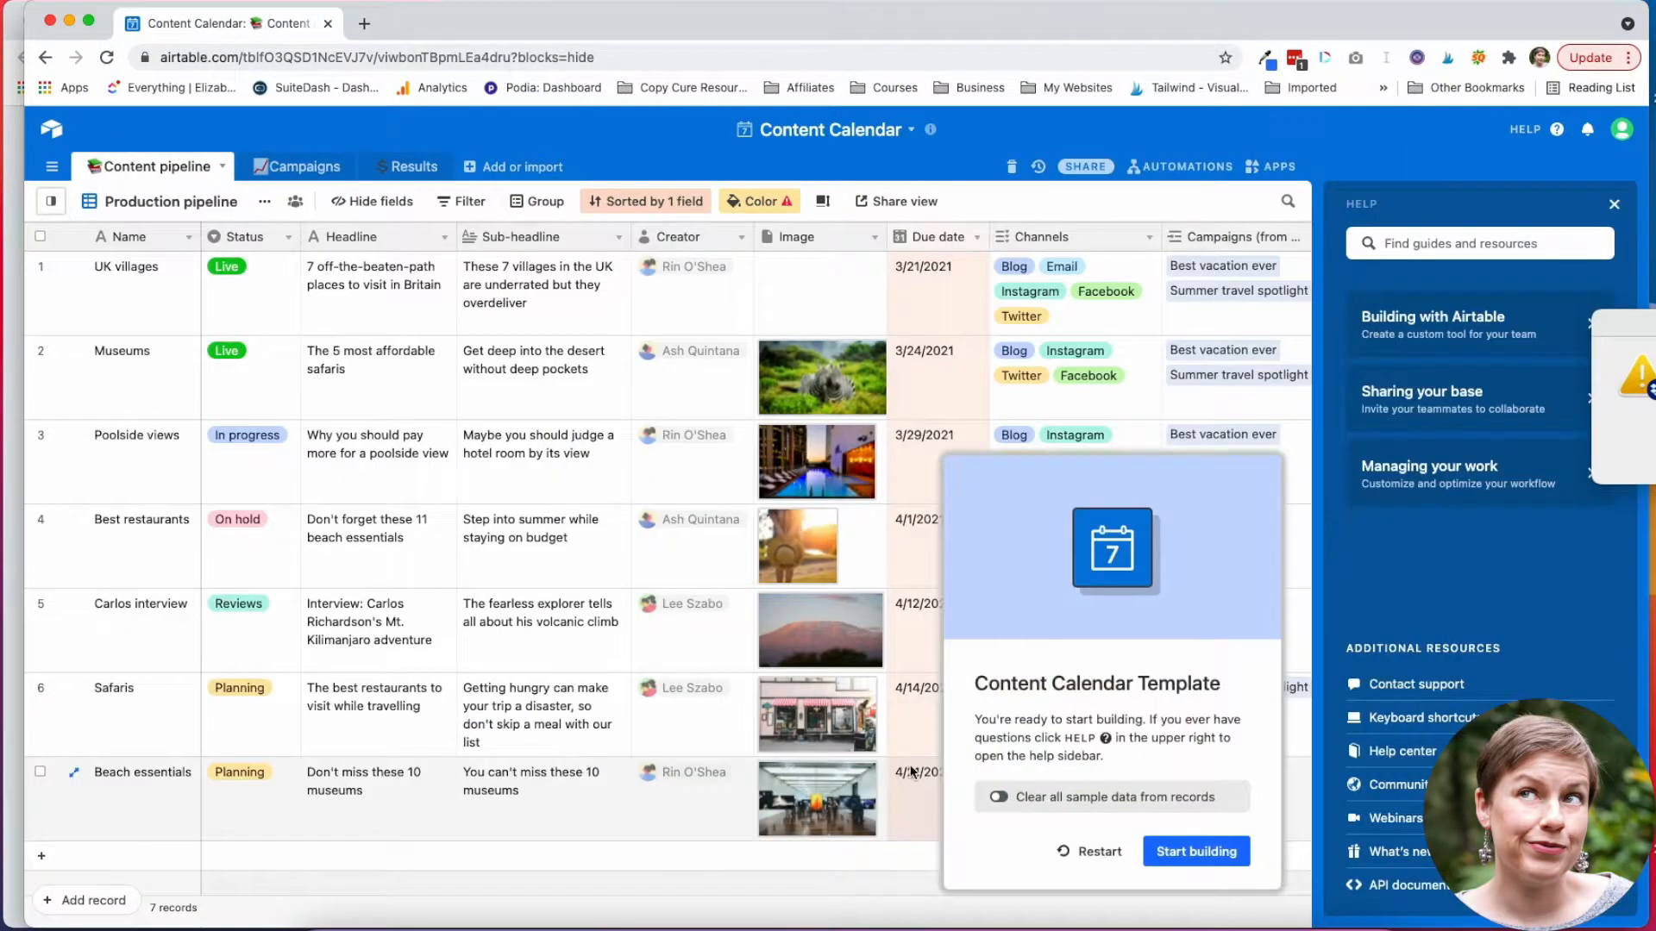
# Finish the Content Calendar template introduction to start building, and look over the sample records in the Production pipeline view.
pyautogui.click(1198, 852)
pyautogui.scroll(-2, 953, 598)
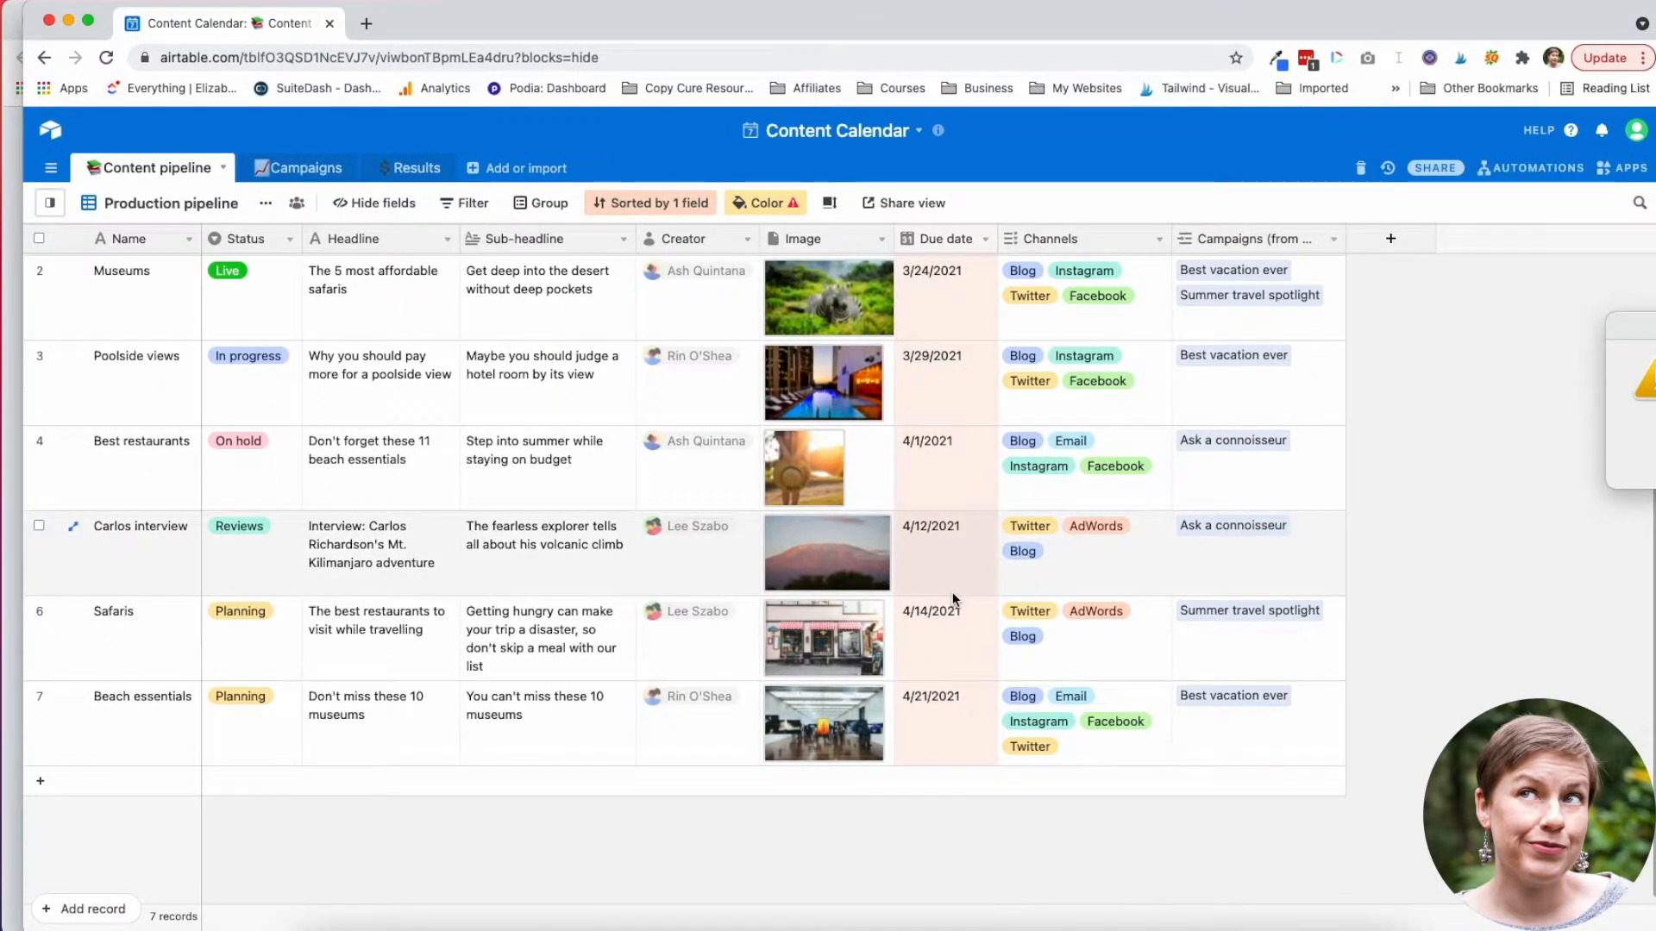
pyautogui.scroll(1, 390, 522)
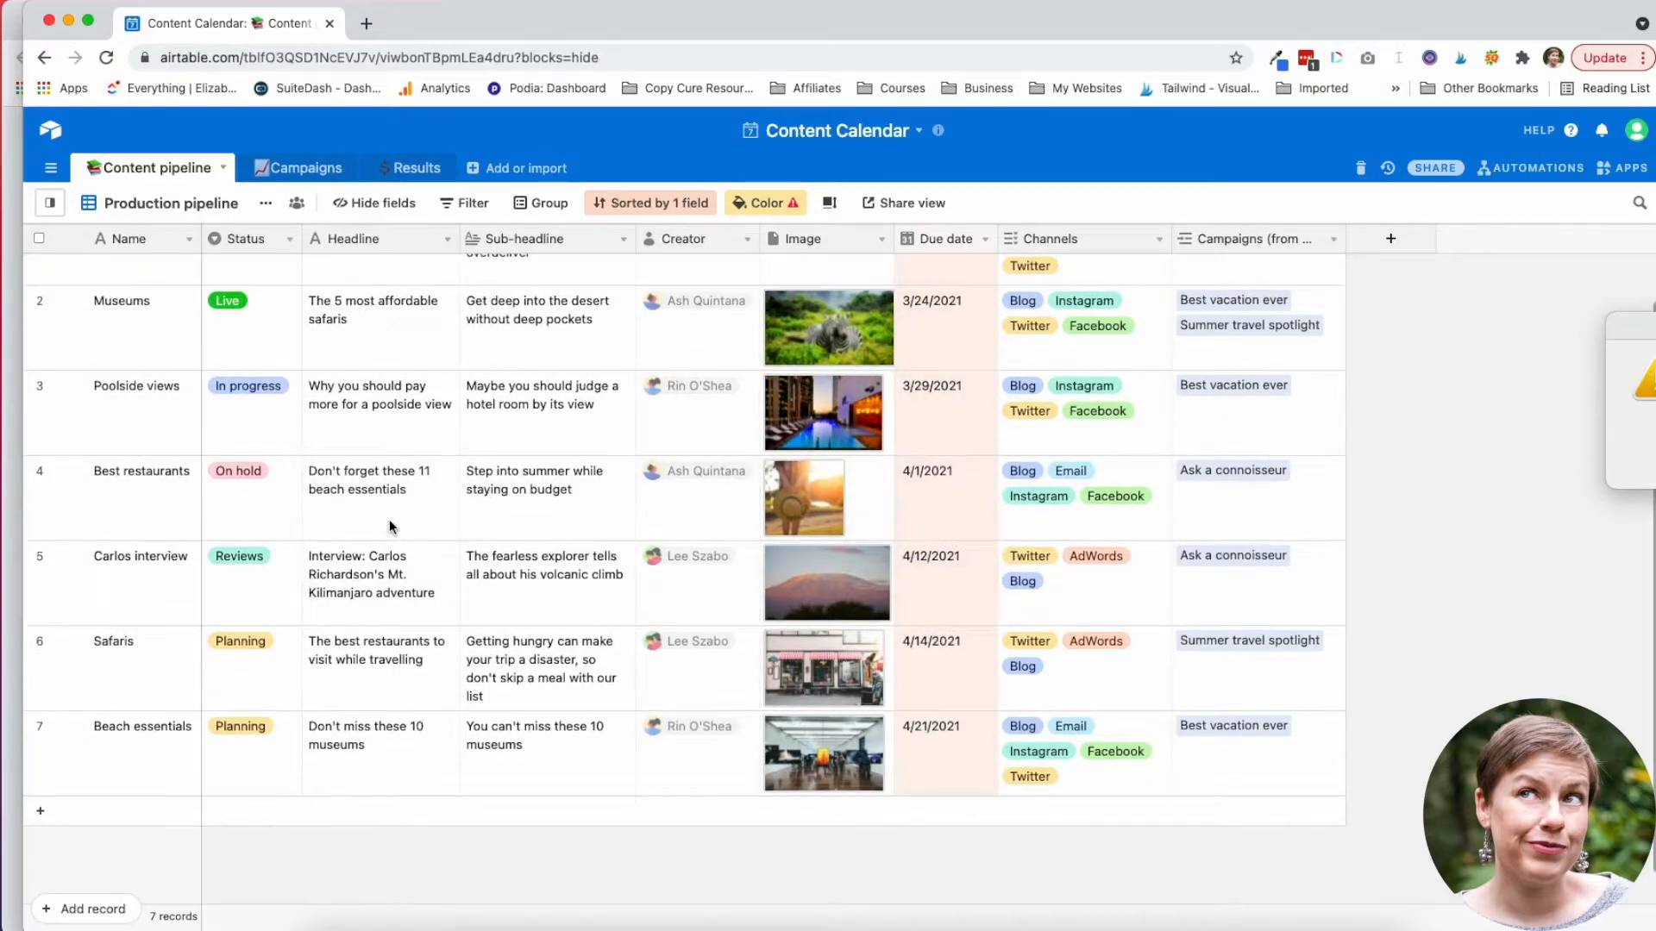
pyautogui.scroll(2, 389, 519)
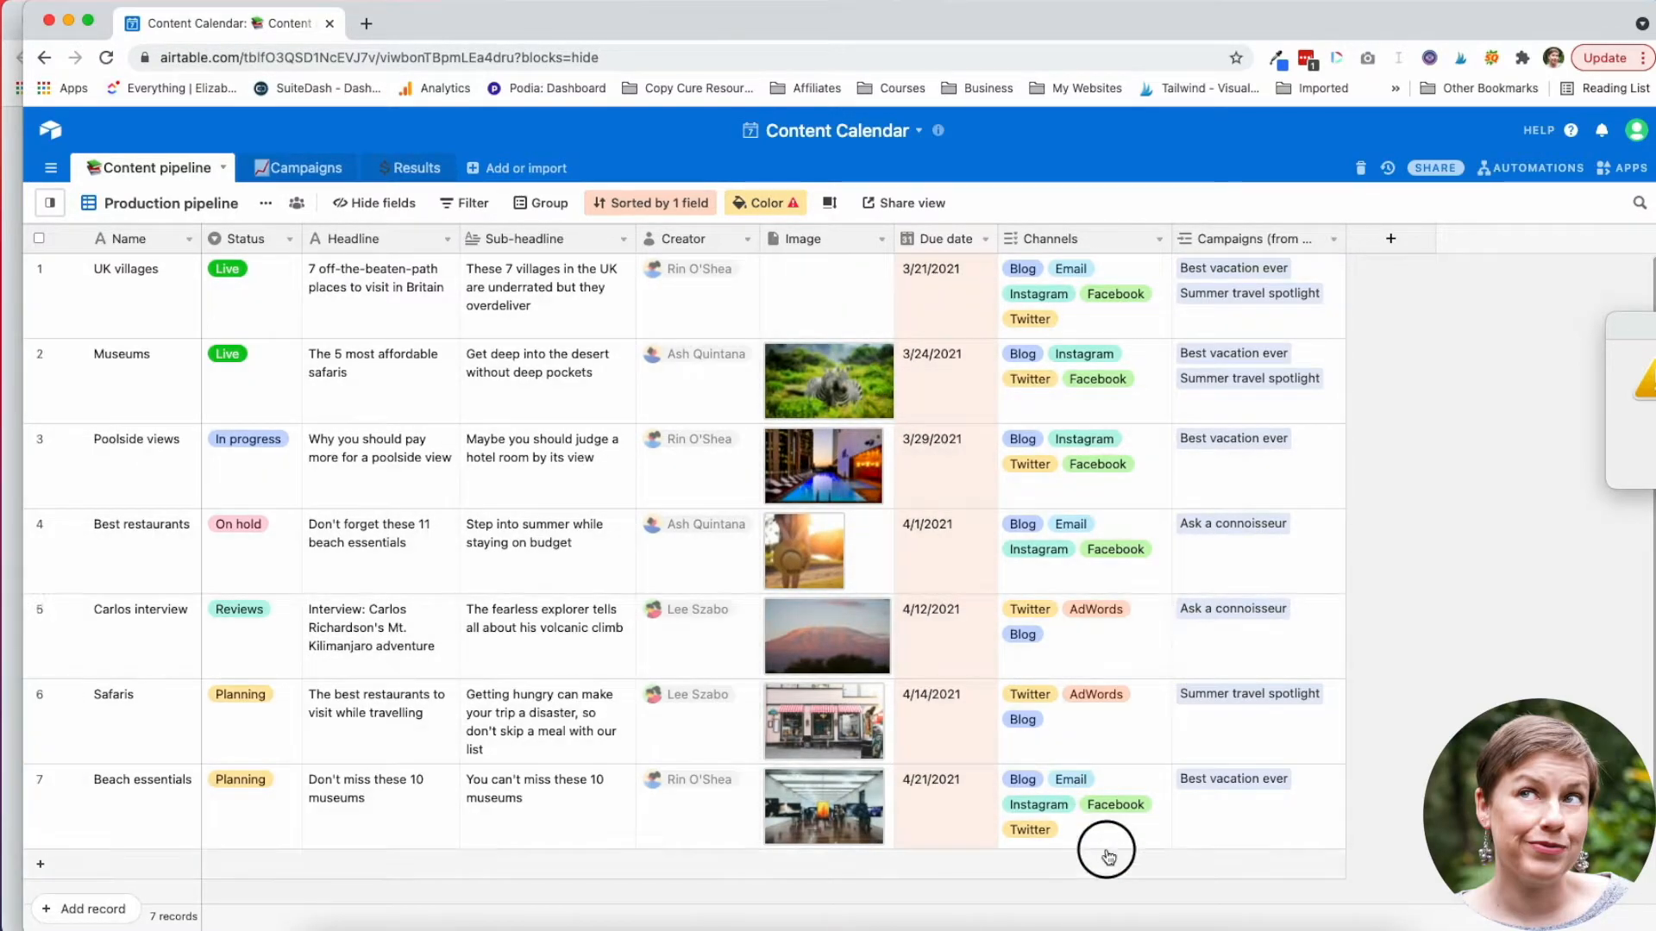
# Clear the sample data from every cell of all seven Content pipeline records and select the first record's Name cell.
pyautogui.click(1255, 841)
pyautogui.moveTo(1216, 840); pyautogui.dragTo(115, 254)
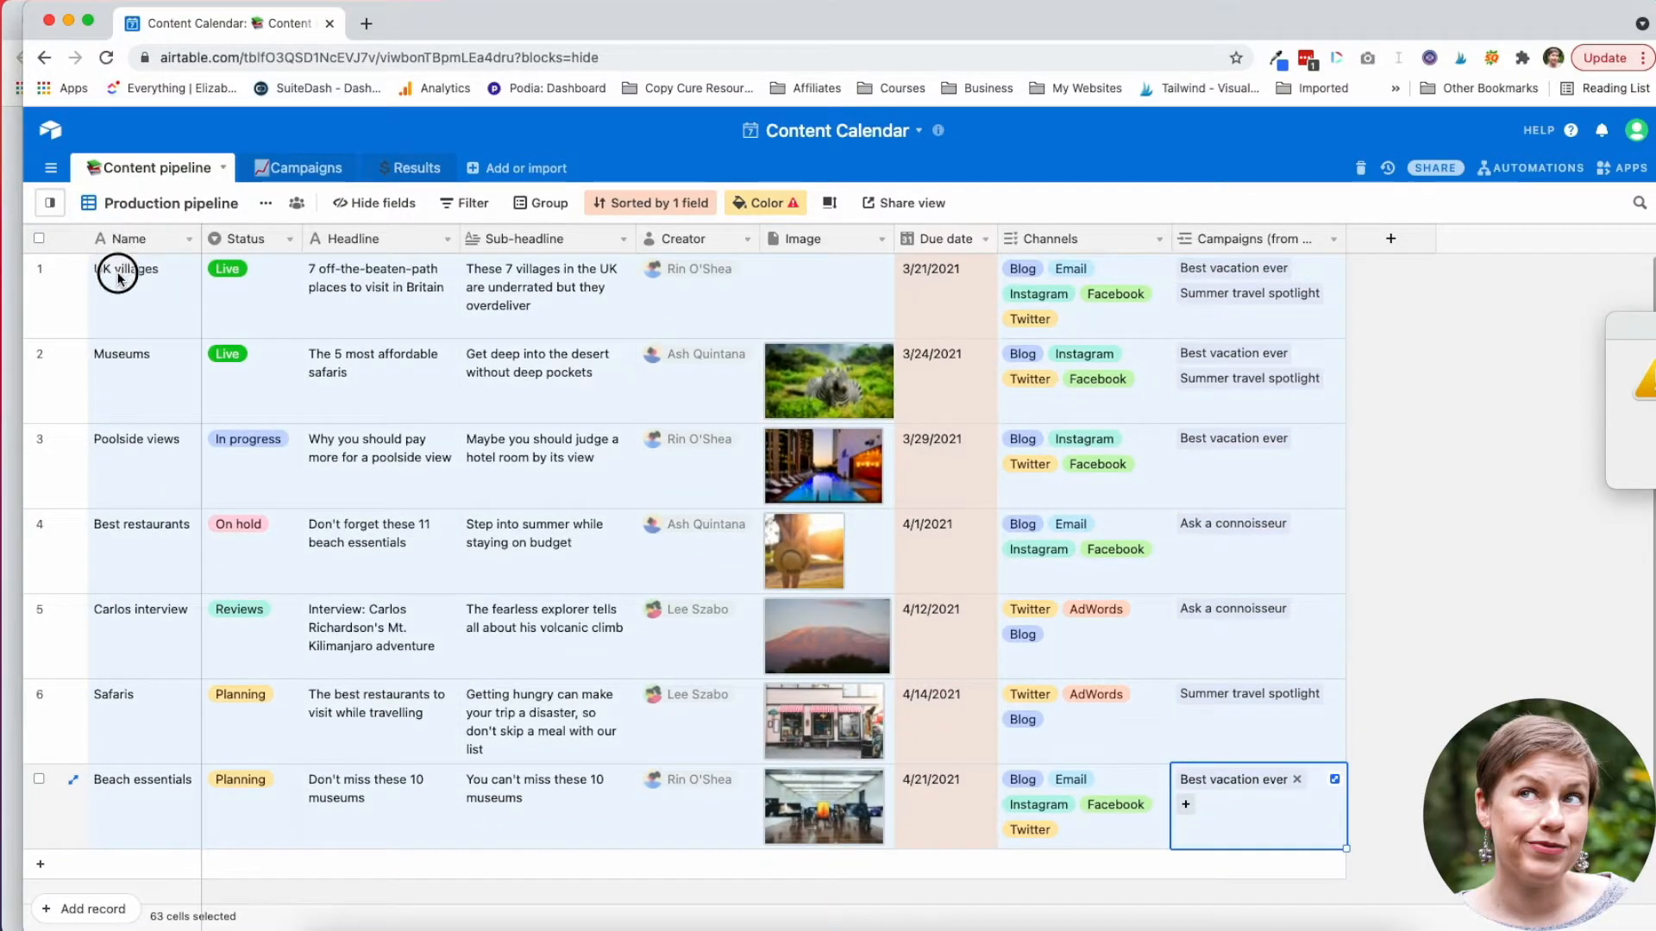
pyautogui.press('Delete')
pyautogui.click(119, 290)
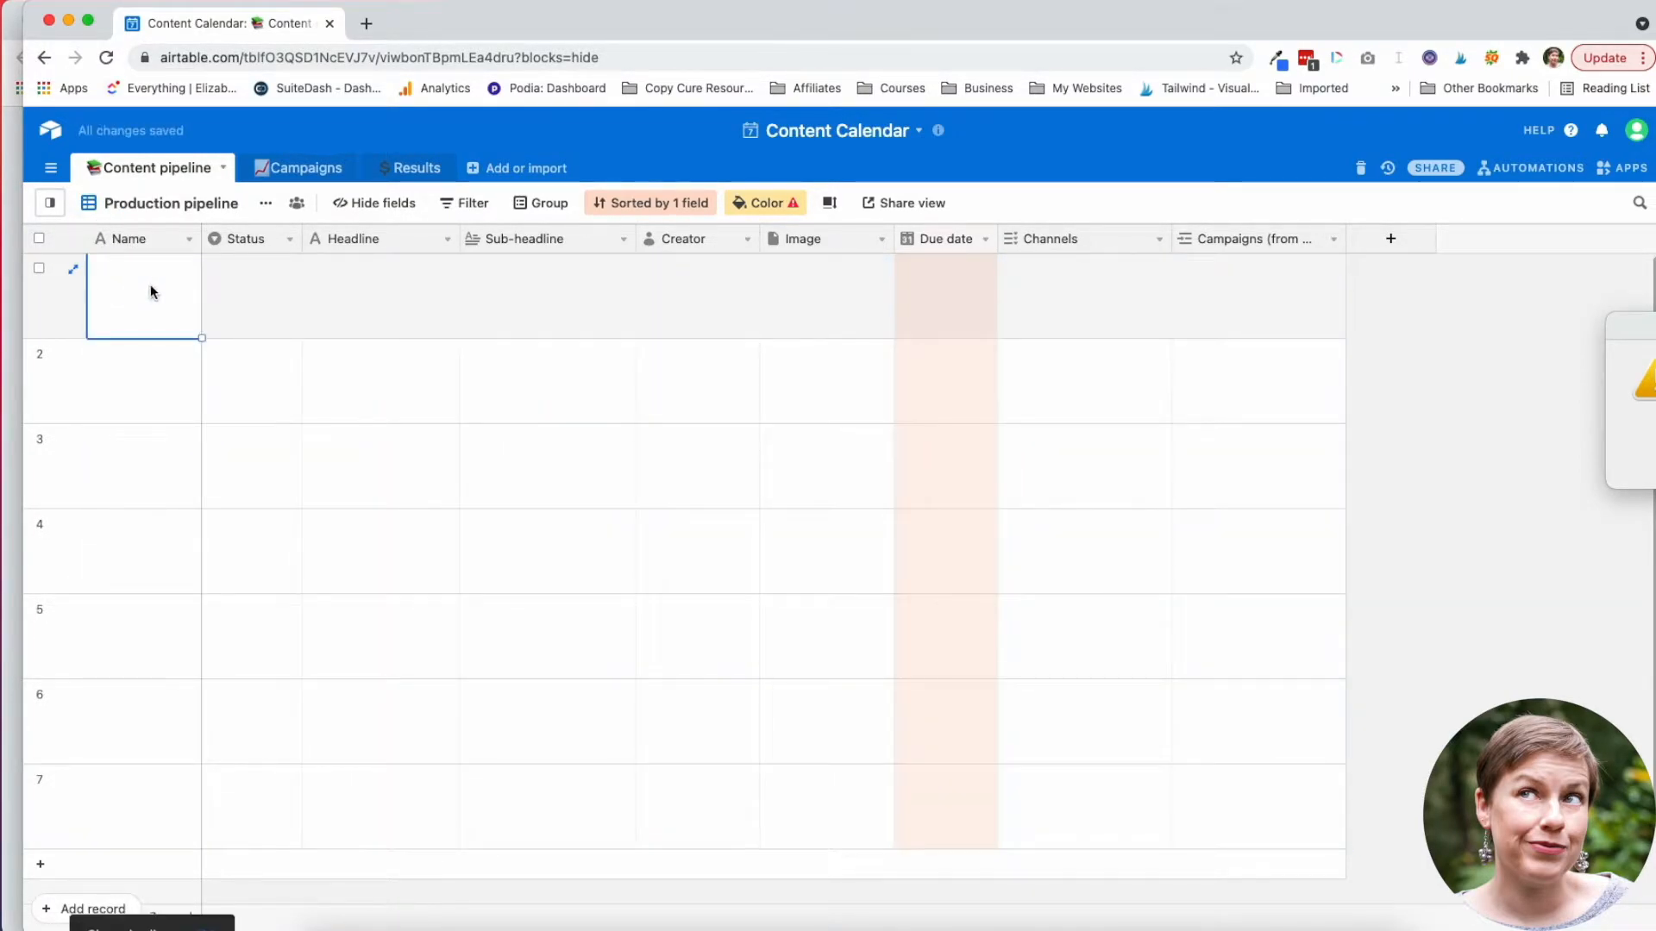
# Name the first Content pipeline record "New viedo" and set its Status to Planning.
pyautogui.write('New viedo')
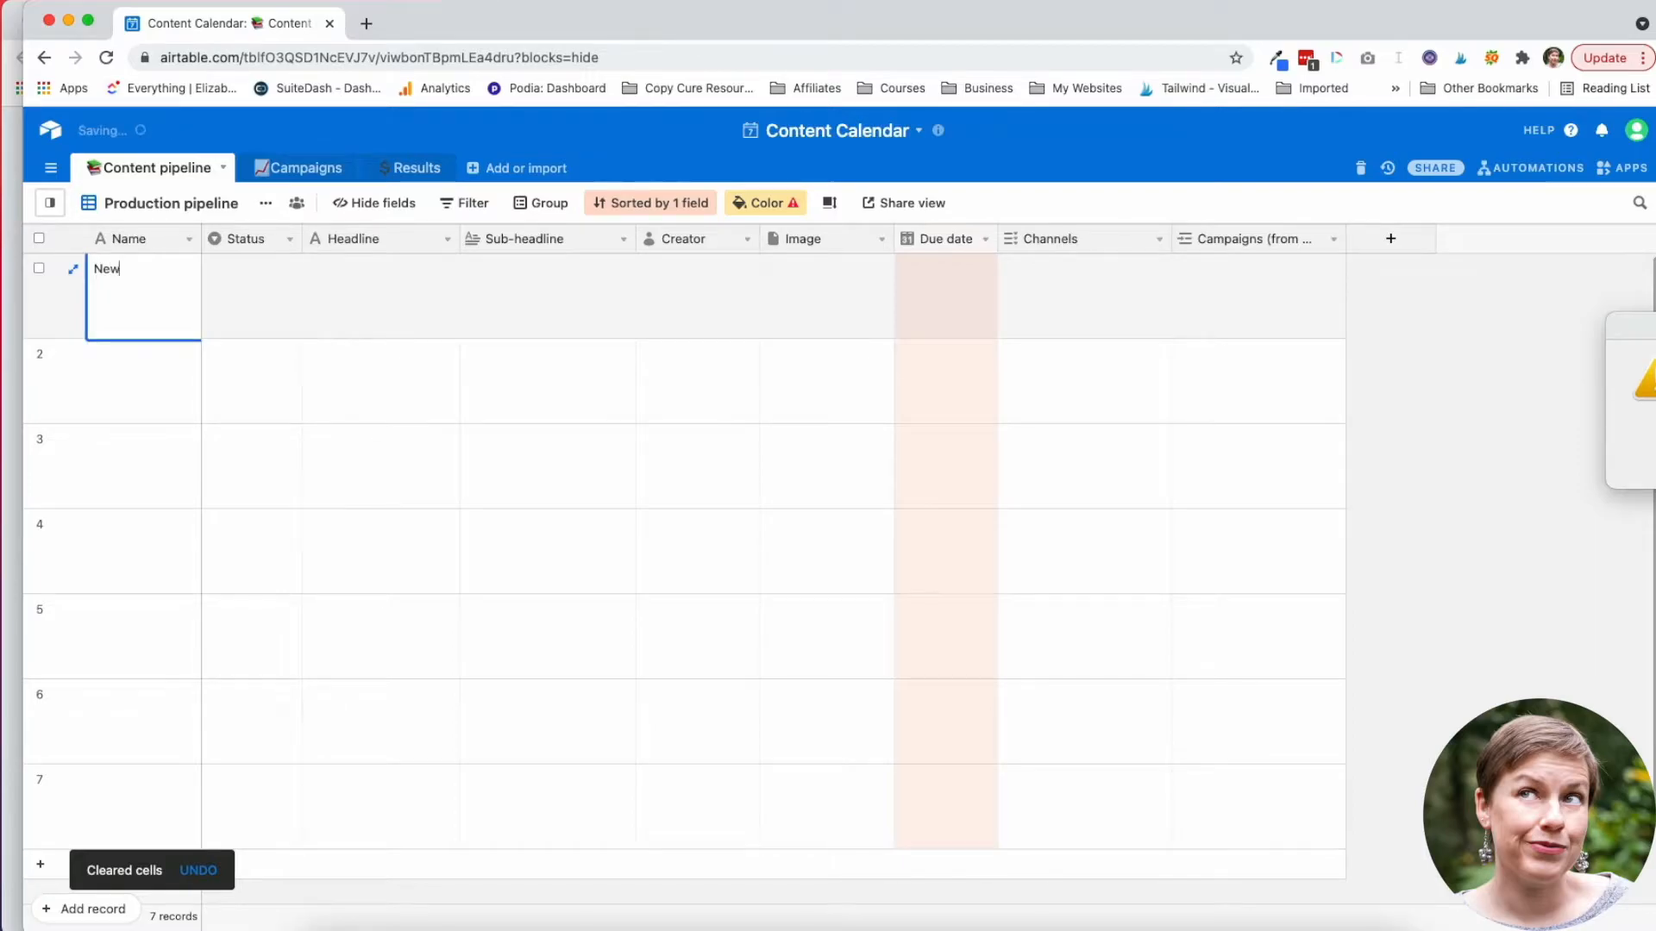
pyautogui.press('Tab')
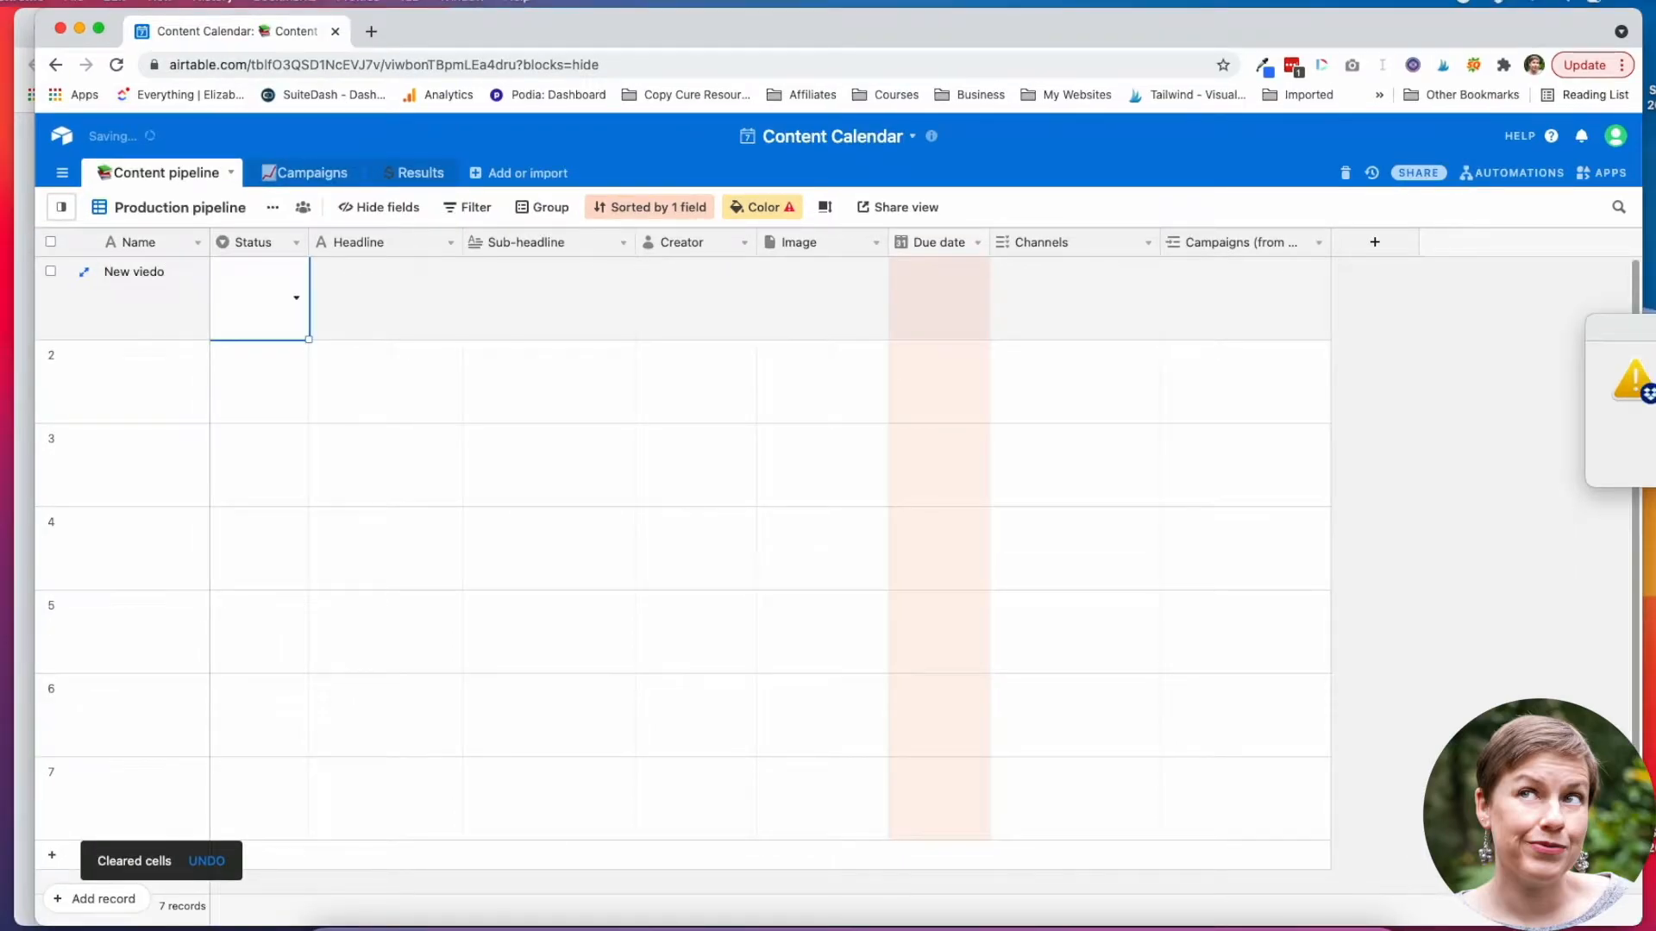
pyautogui.press('Down')
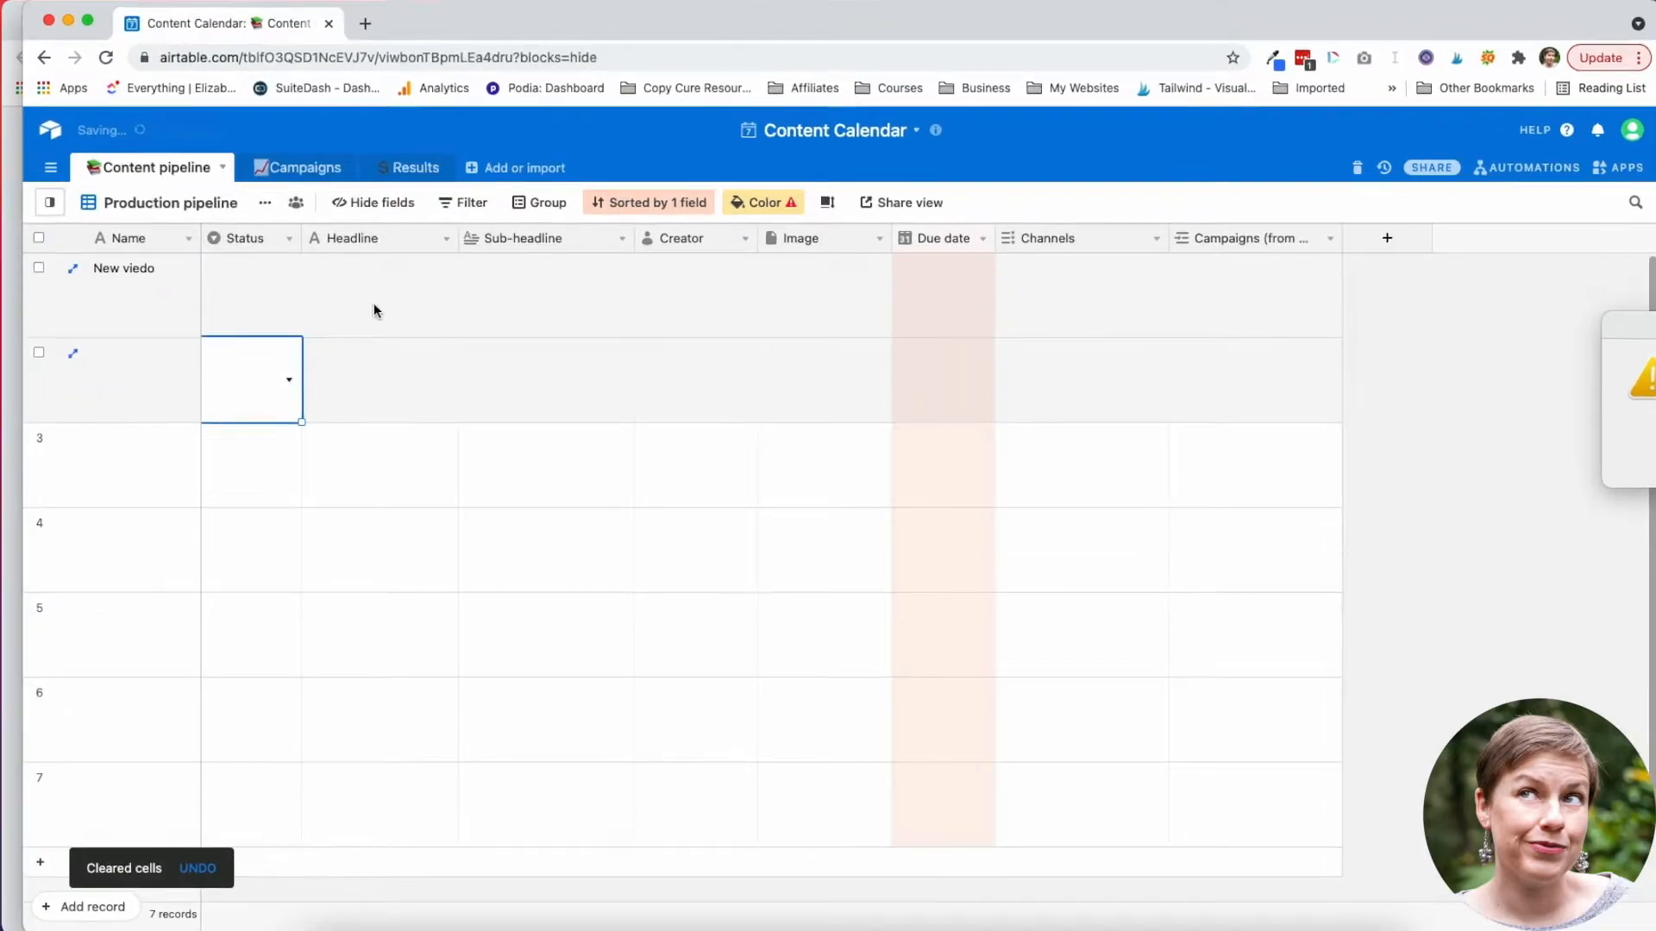
pyautogui.click(138, 245)
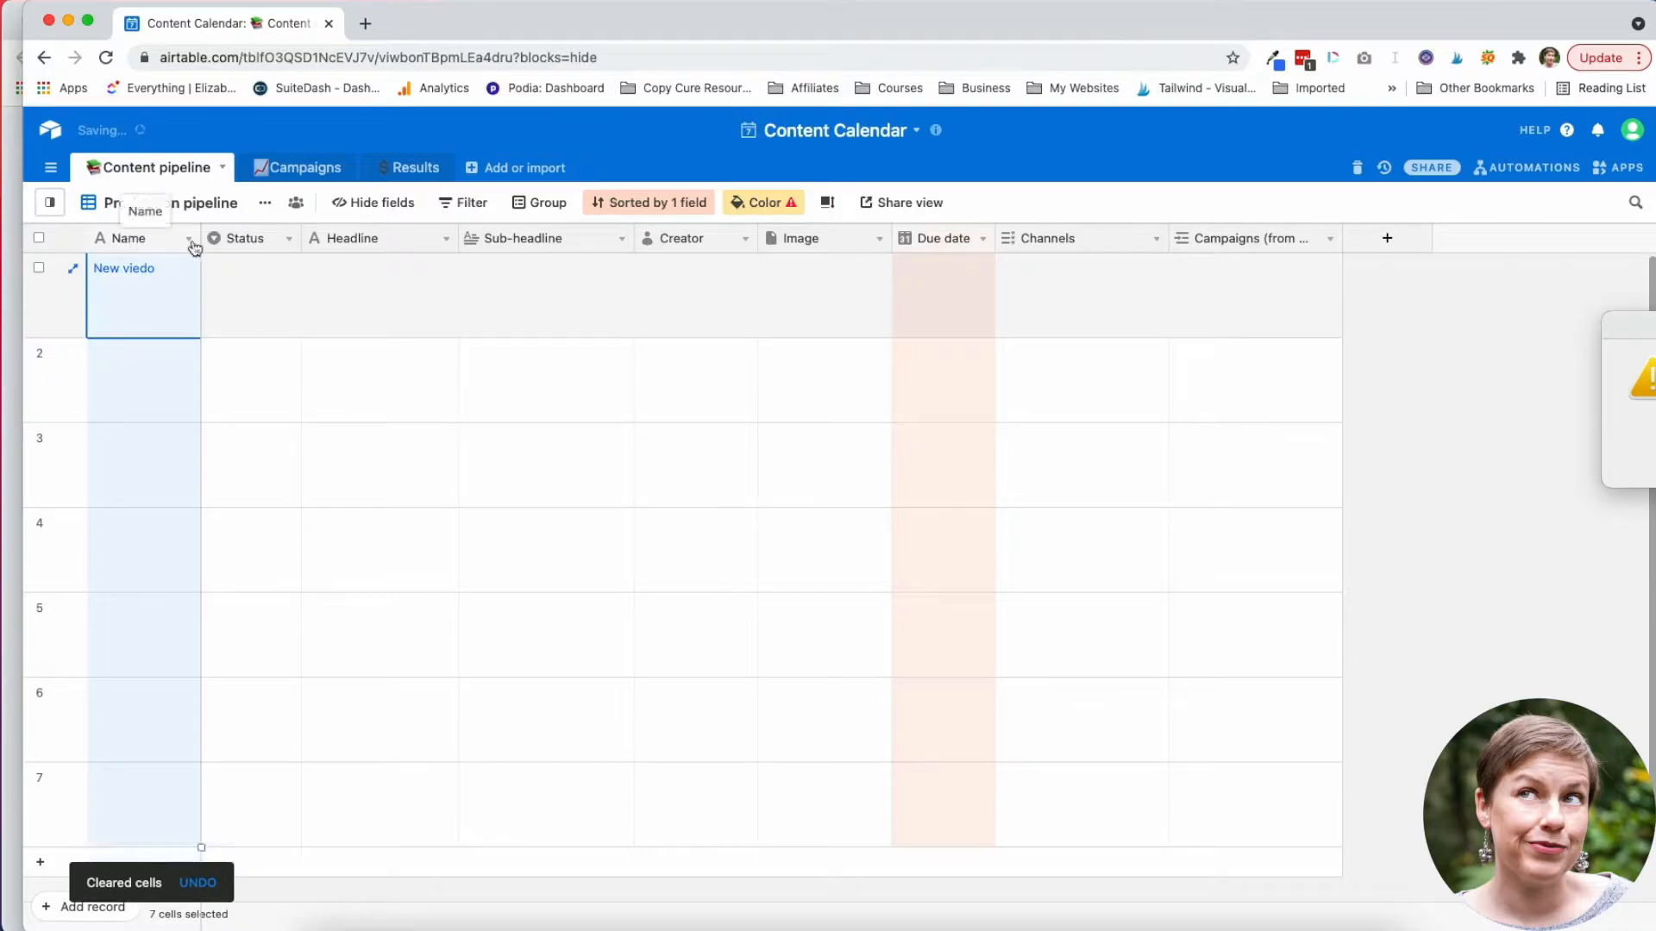
pyautogui.click(246, 239)
pyautogui.click(294, 296)
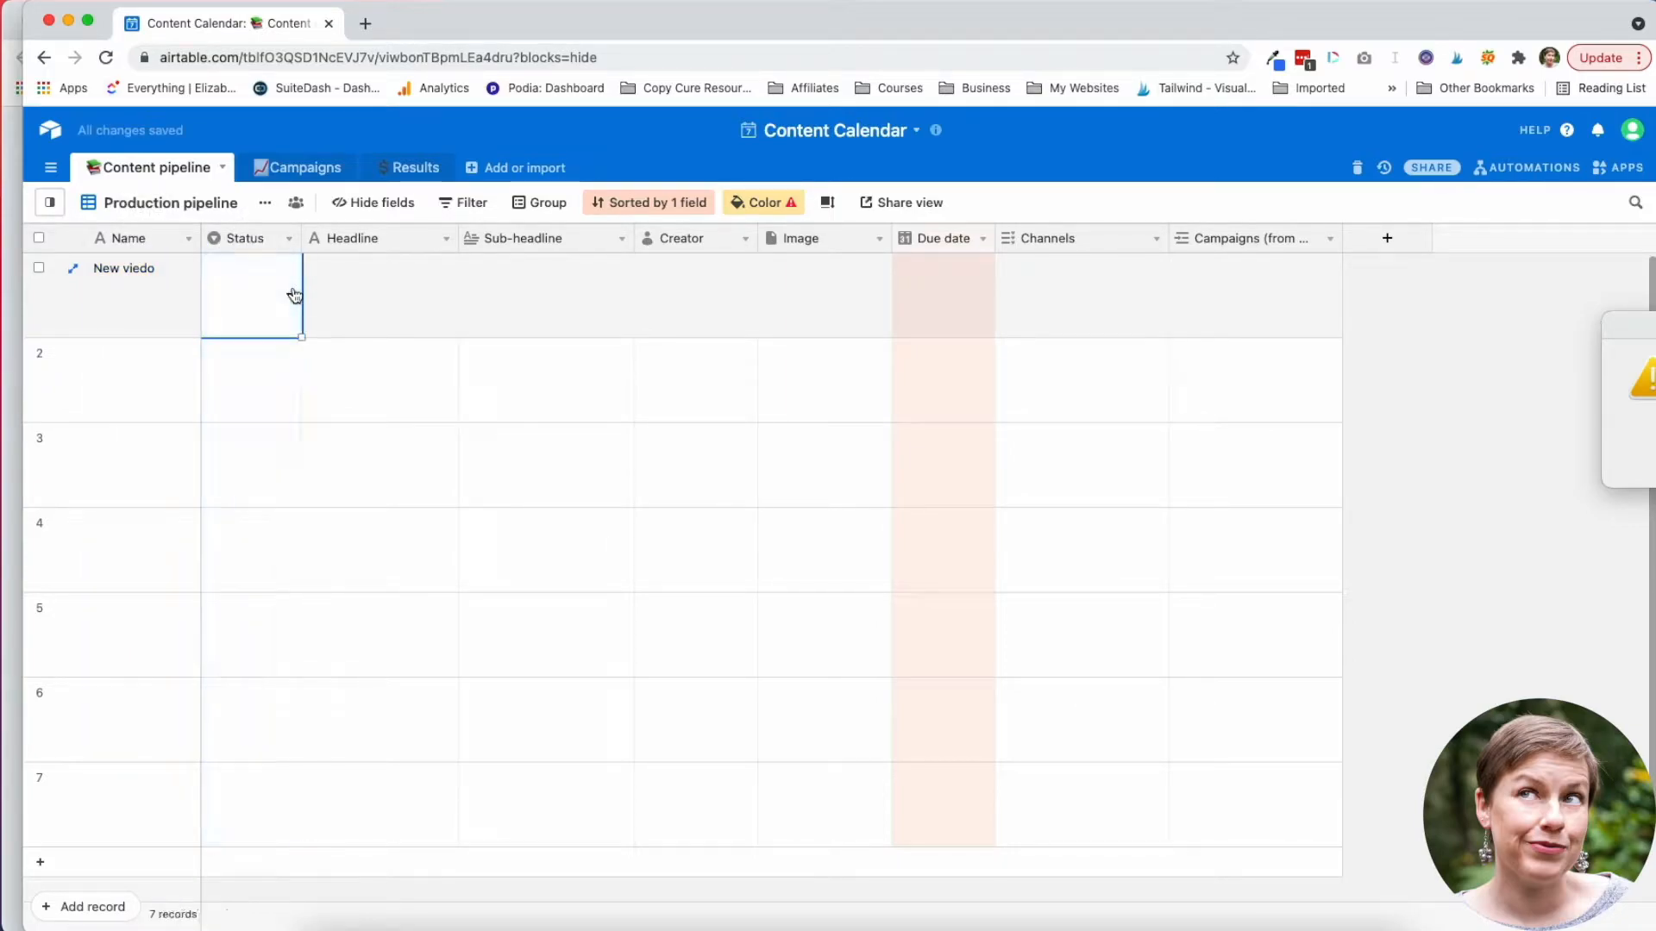
pyautogui.click(291, 300)
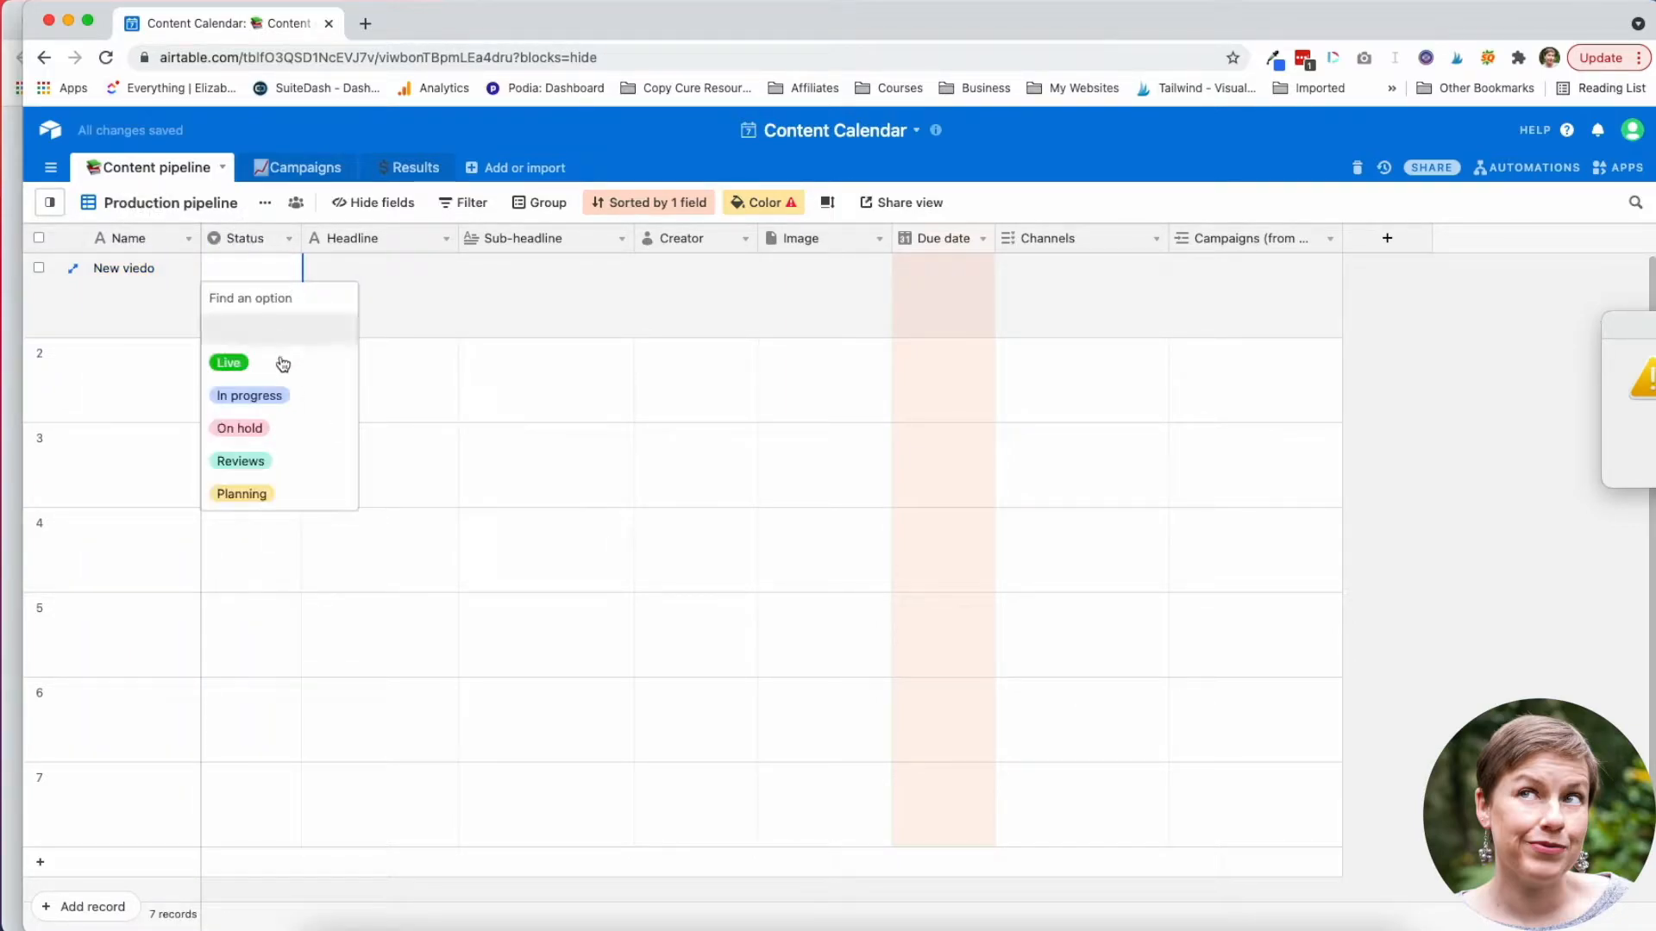
pyautogui.click(274, 492)
# Assign the workspace owner as Creator of the "New viedo" record, leaving Headline and Sub-headline empty.
pyautogui.click(414, 289)
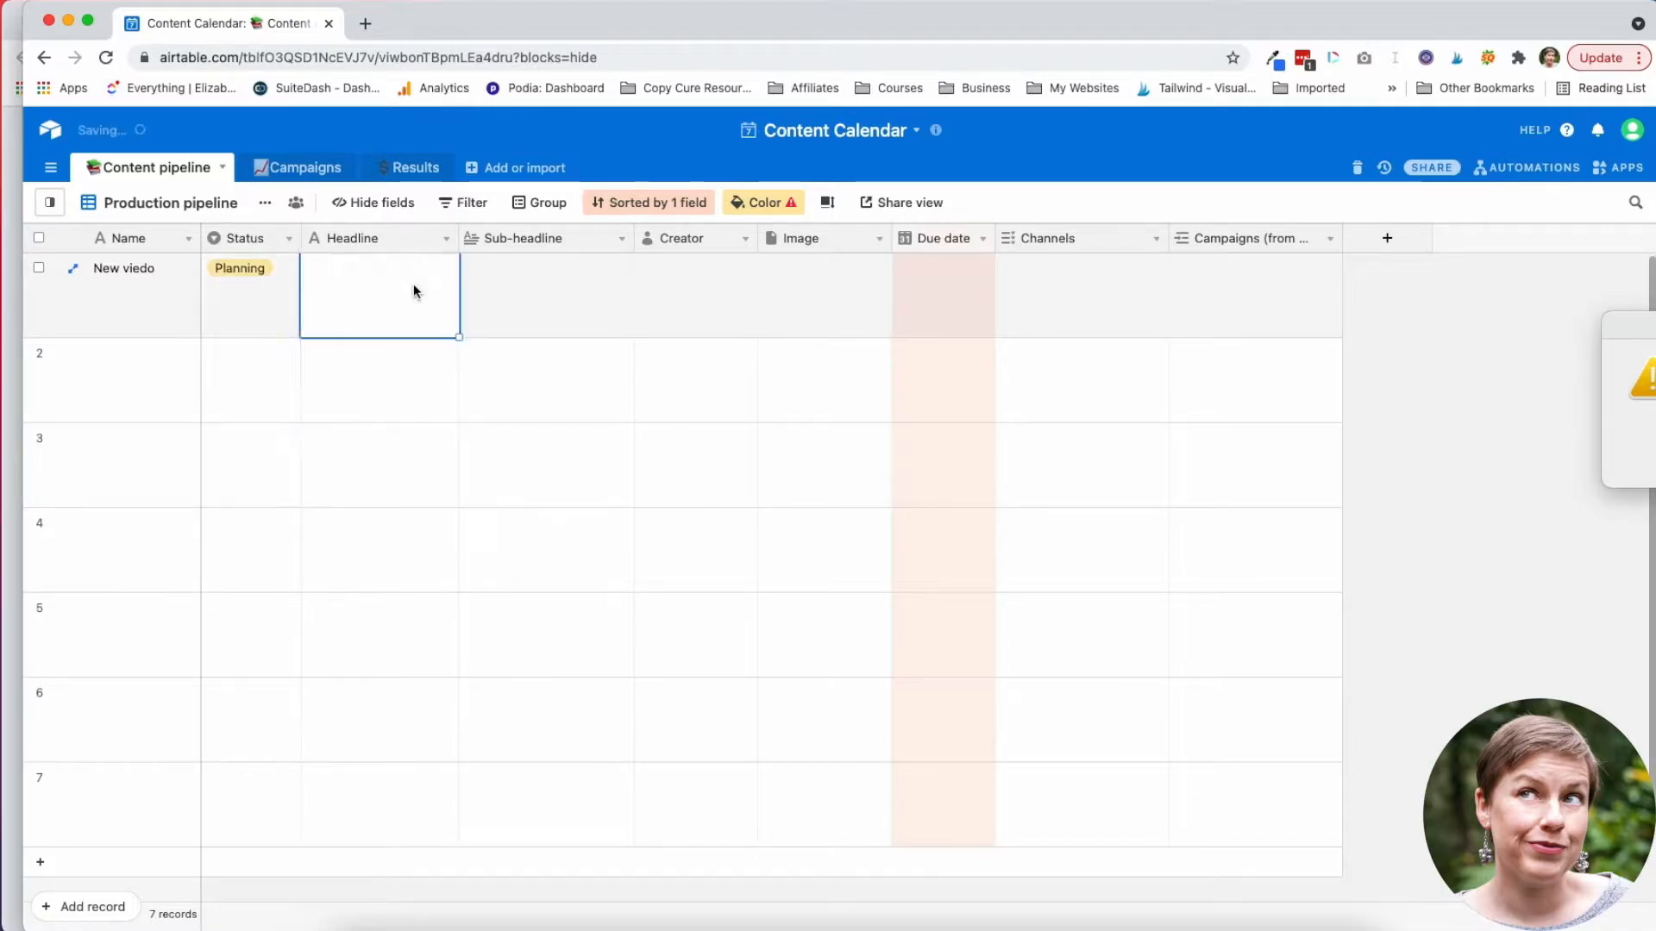
pyautogui.click(591, 300)
pyautogui.click(695, 282)
pyautogui.click(729, 292)
pyautogui.click(757, 367)
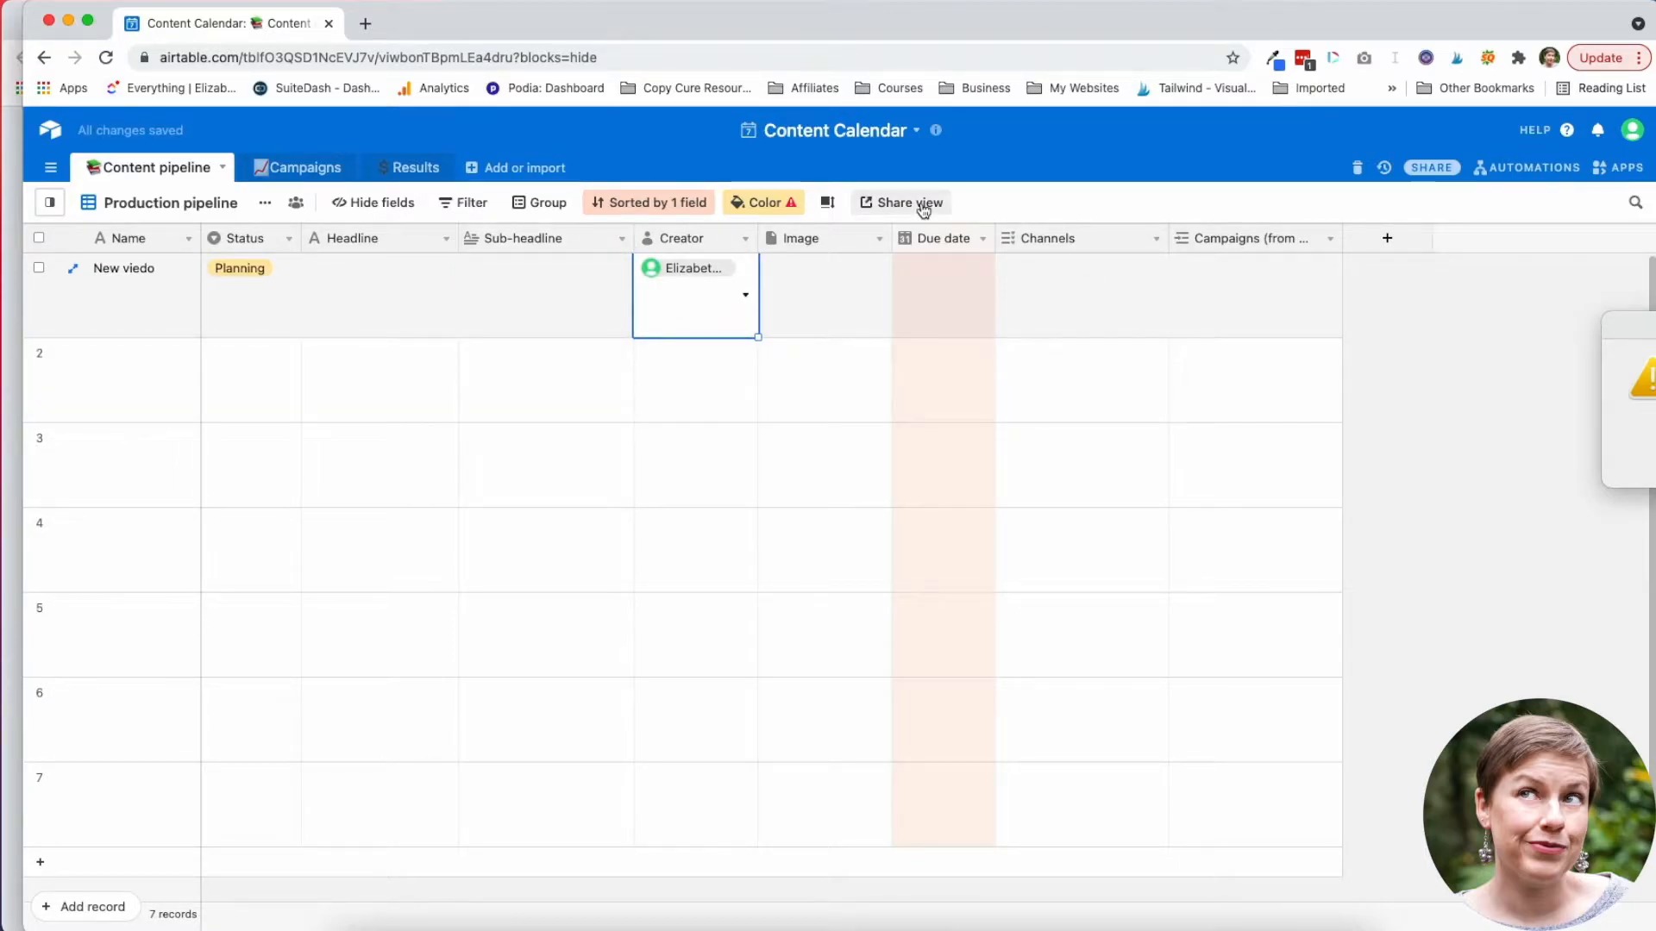
# Set the Due date of the "New viedo" record to 6/30/2021, leaving the Image cell empty.
pyautogui.click(809, 293)
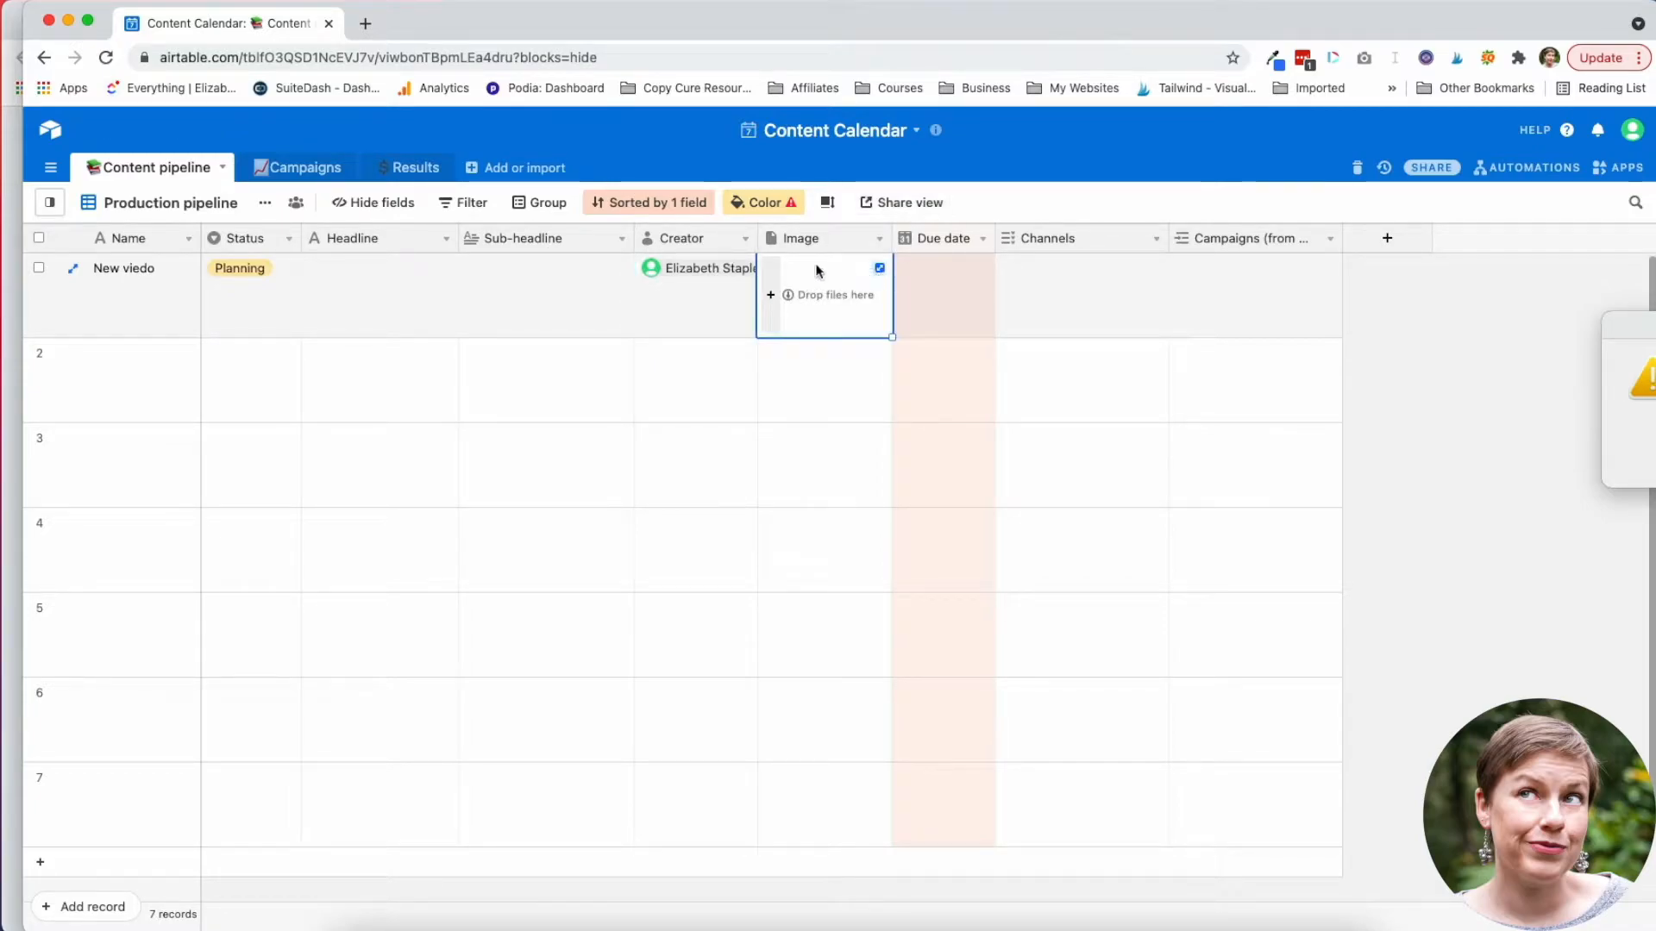
pyautogui.click(943, 273)
pyautogui.click(963, 283)
pyautogui.click(962, 300)
pyautogui.click(948, 308)
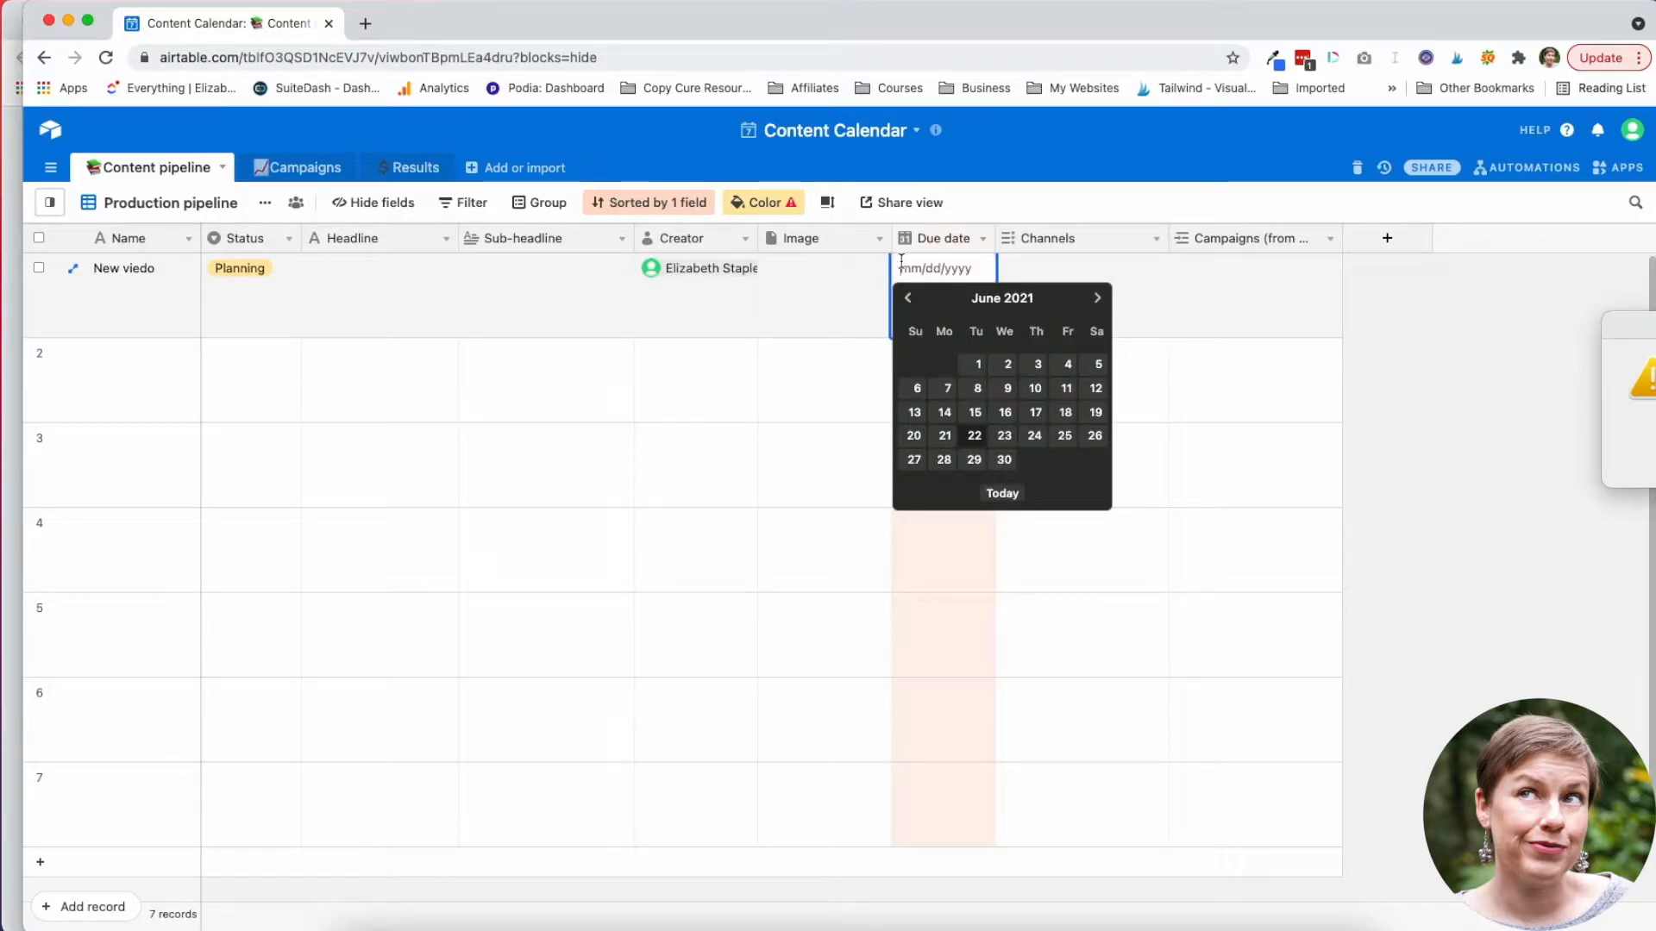
pyautogui.click(1003, 463)
# Check the Channels options, add "Youtube" as a new option to this multiple select field, and save the field.
pyautogui.click(1099, 312)
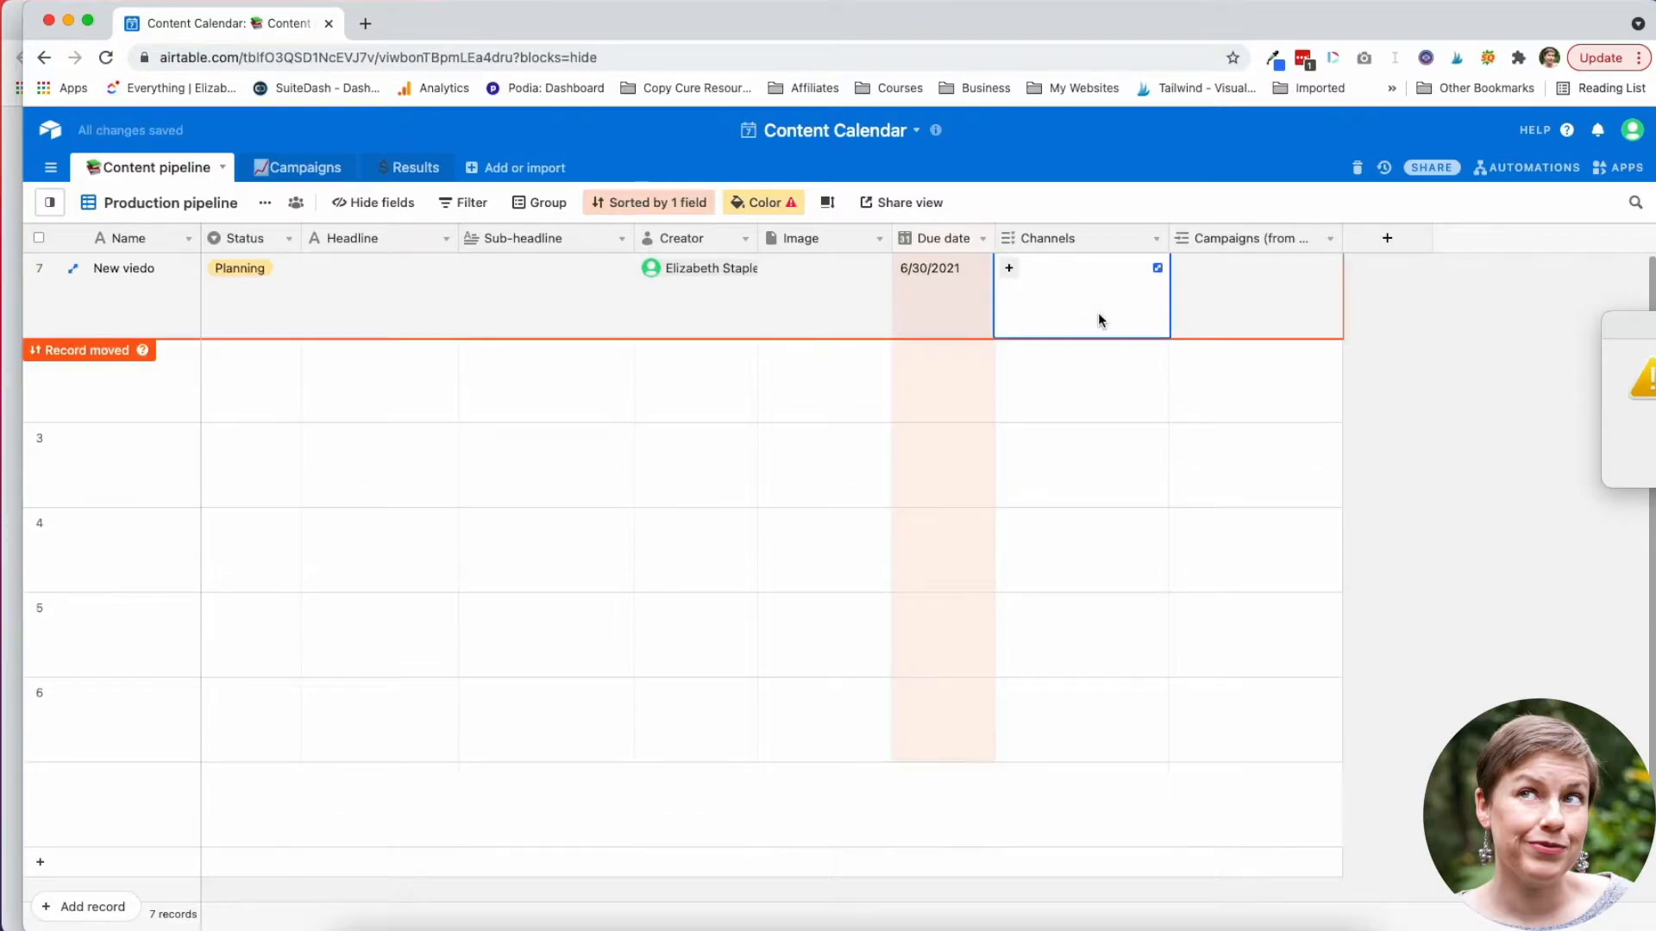
pyautogui.click(1011, 269)
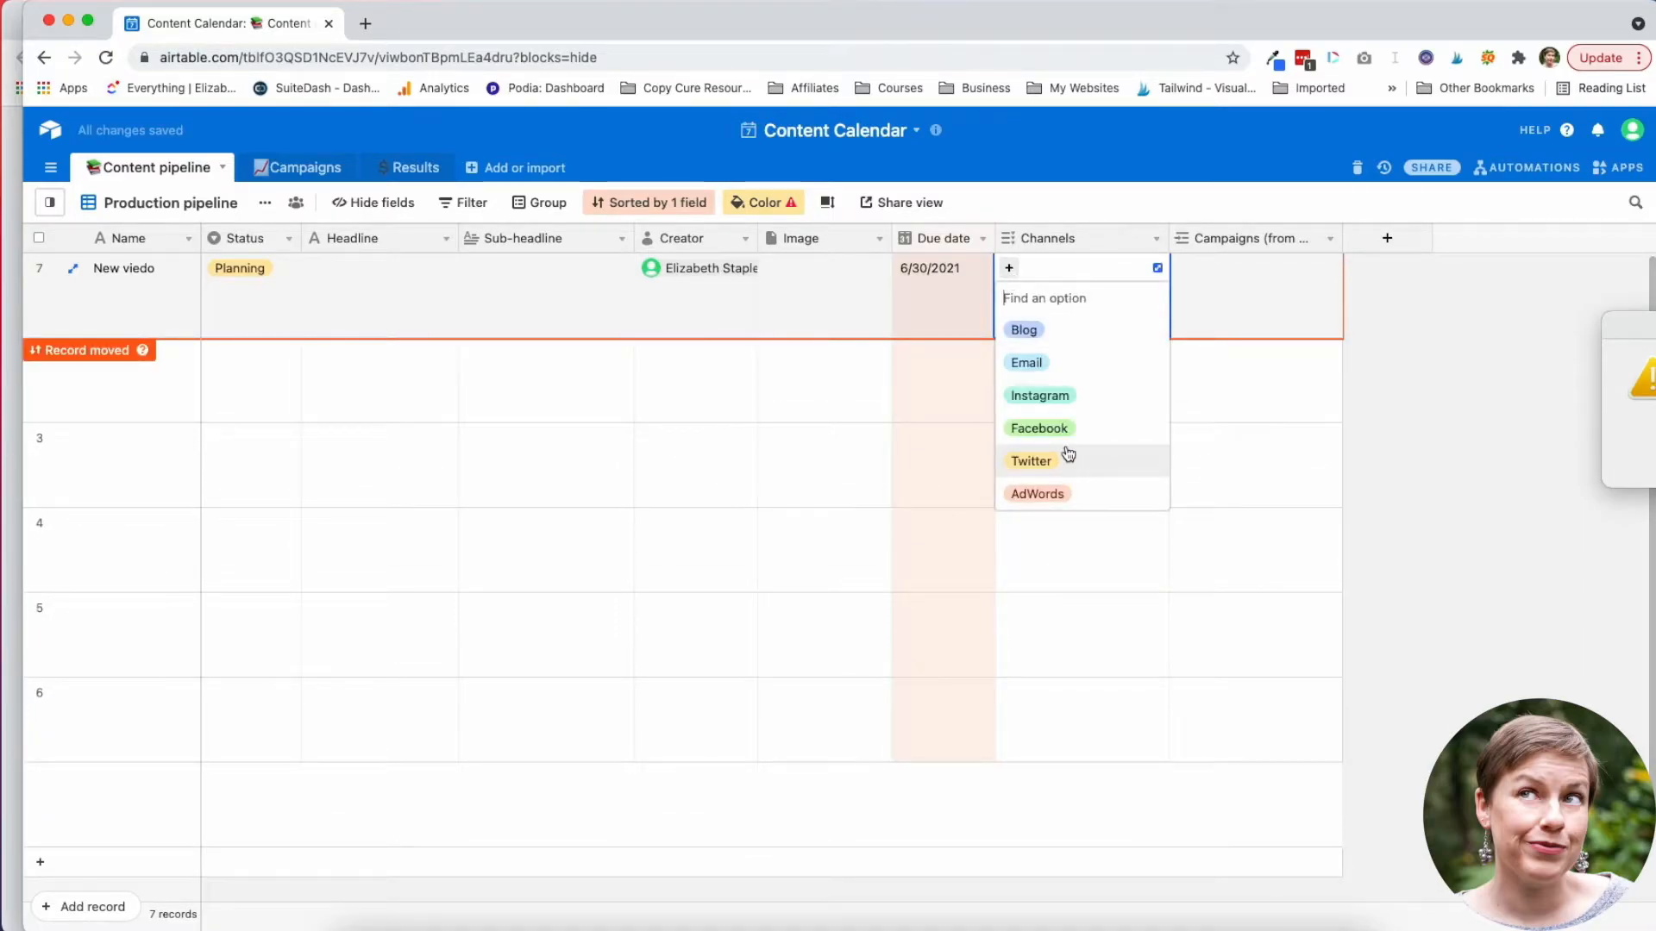
pyautogui.click(1008, 270)
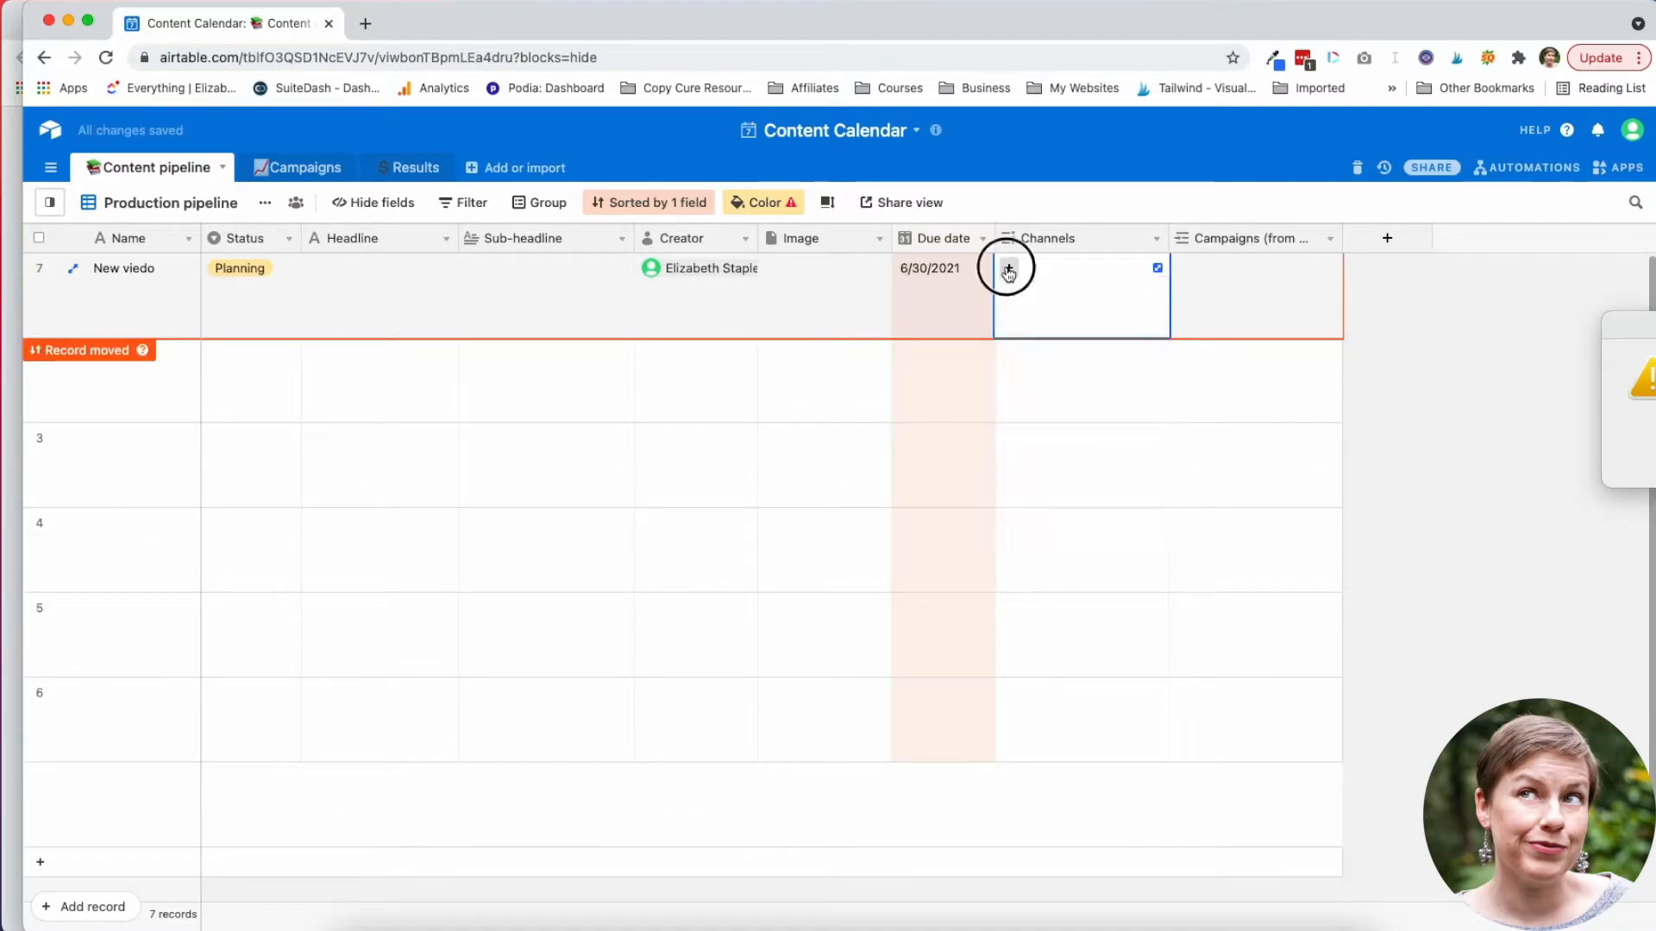
pyautogui.click(1009, 270)
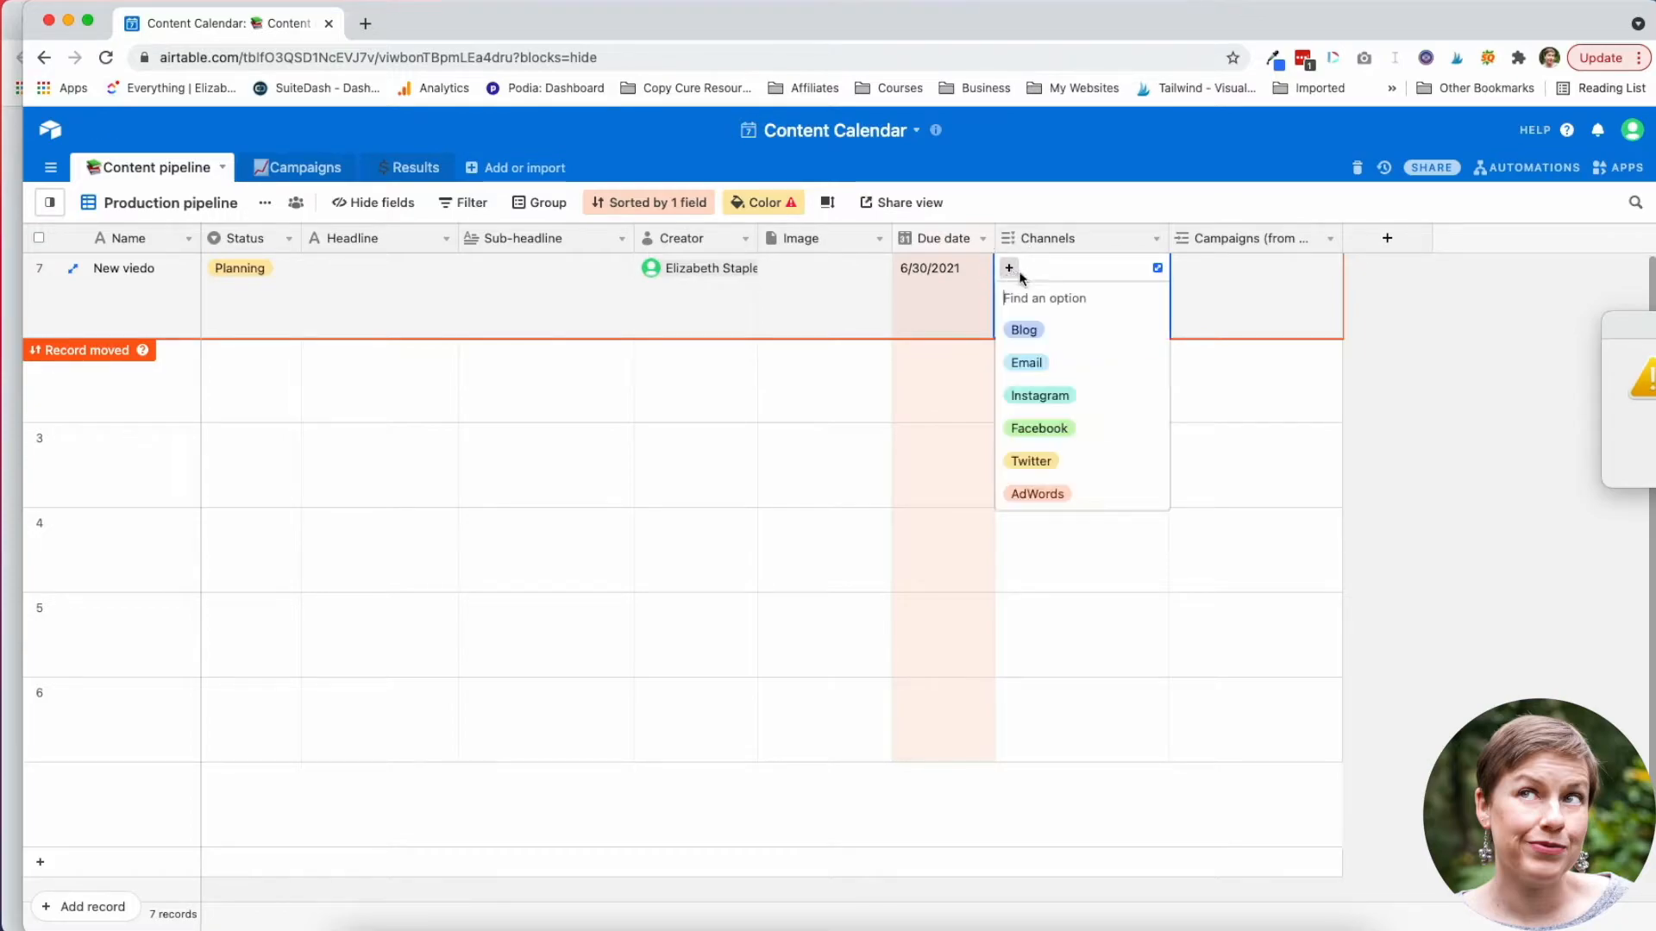
pyautogui.click(1157, 241)
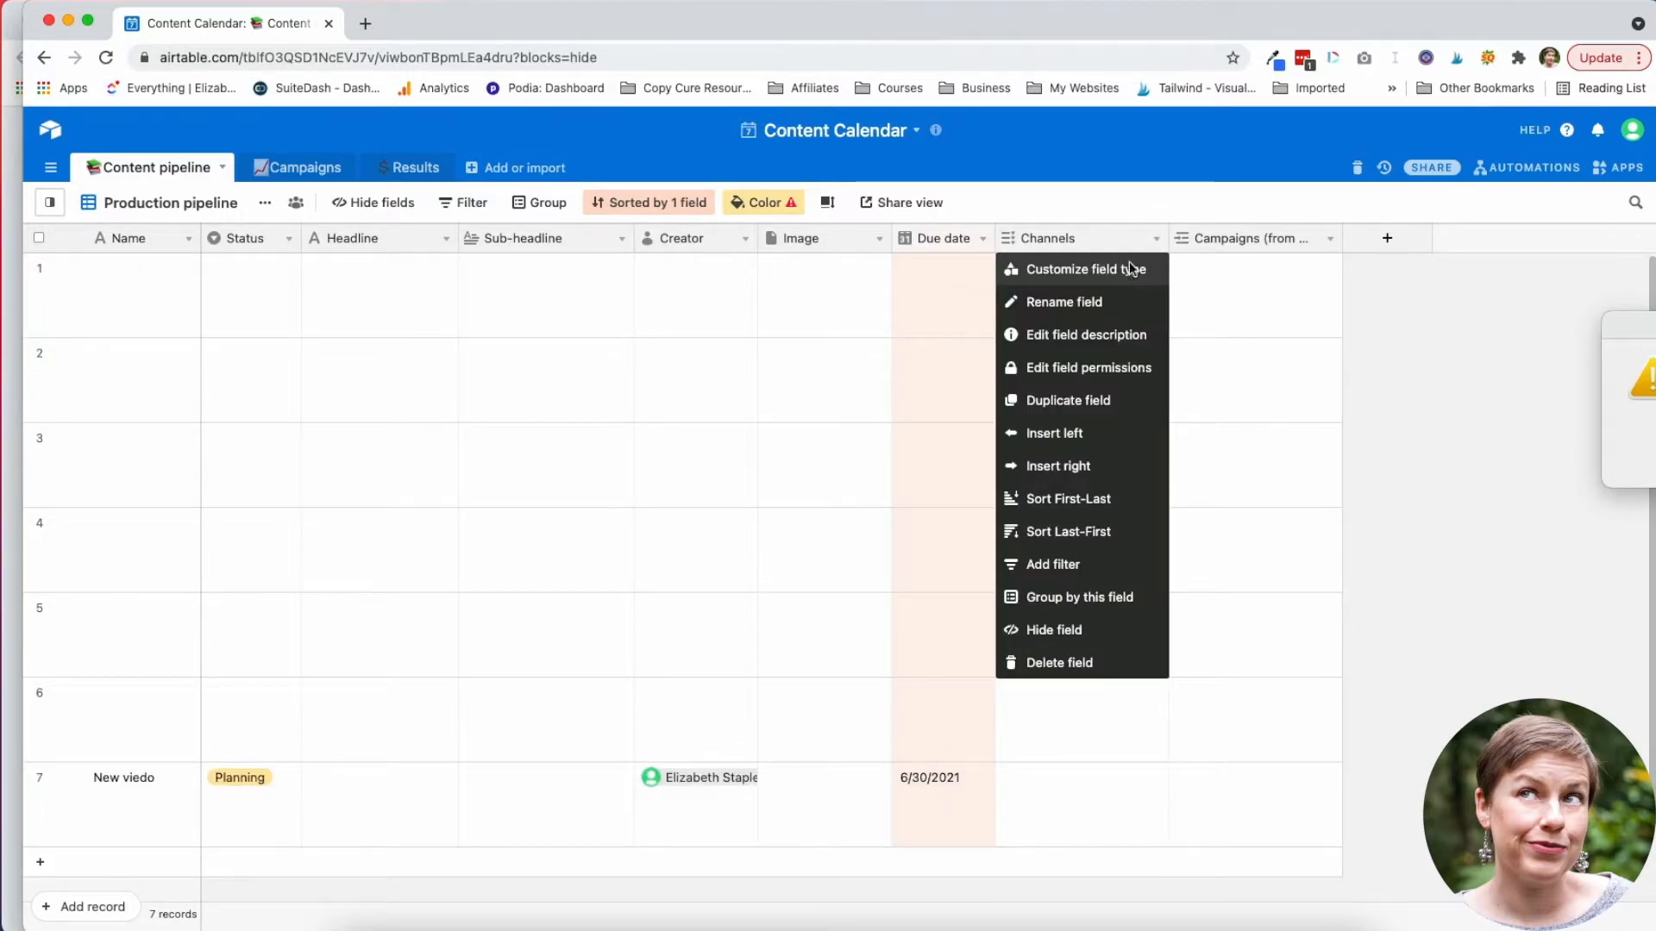
pyautogui.click(1130, 268)
pyautogui.click(1093, 643)
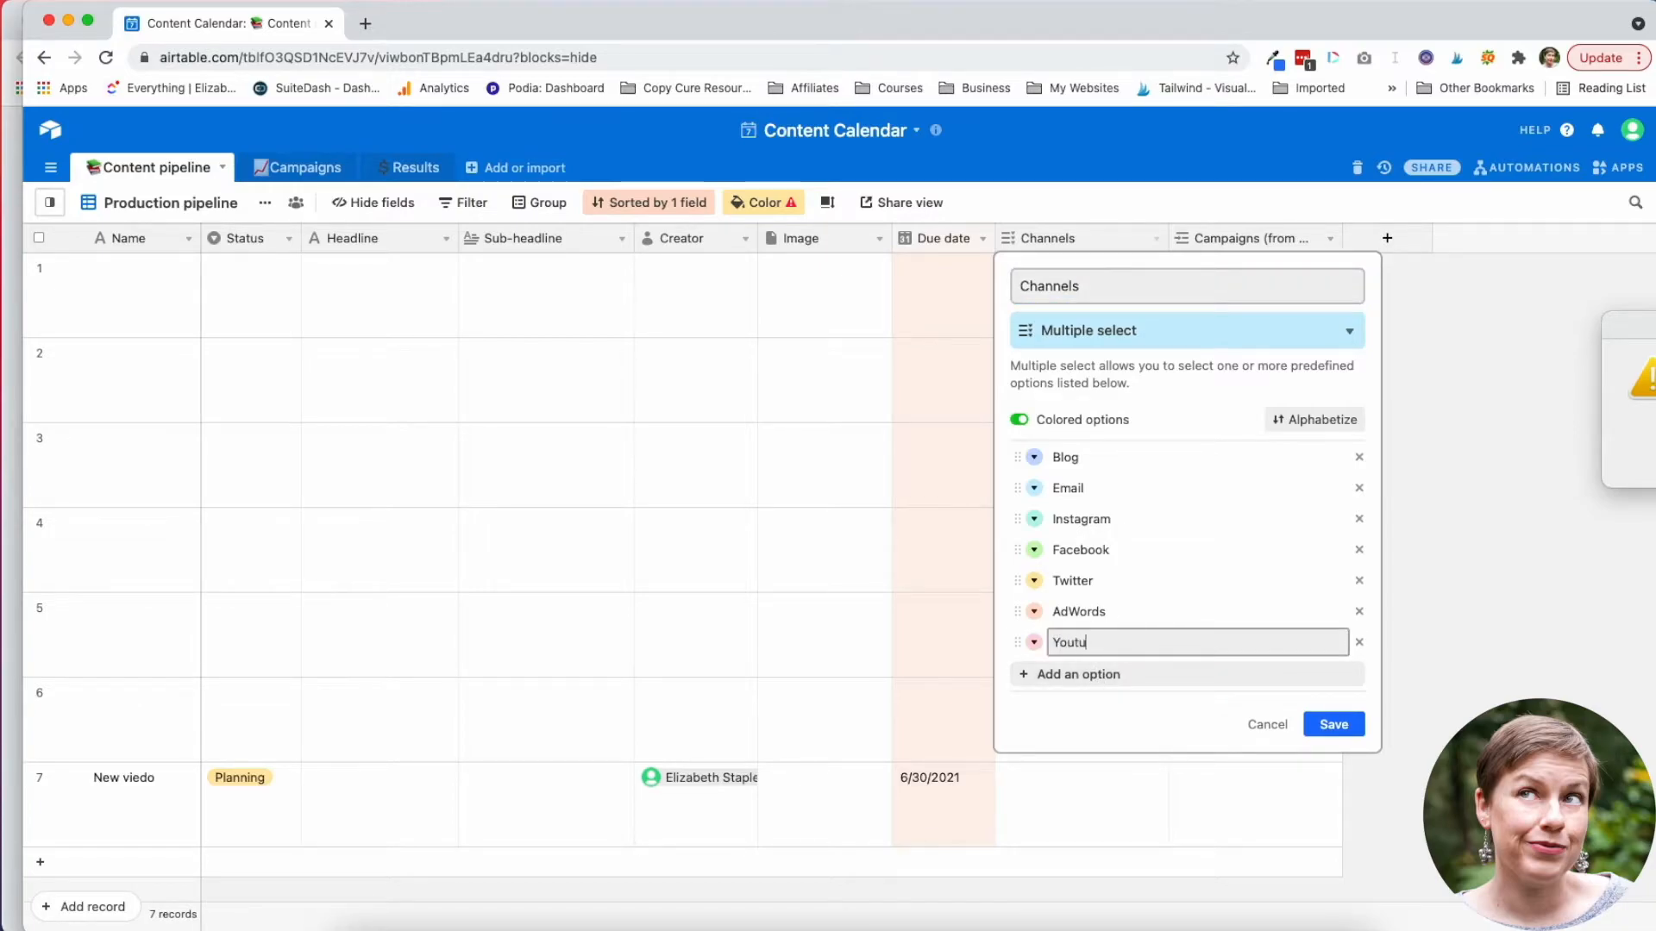
pyautogui.press('Return')
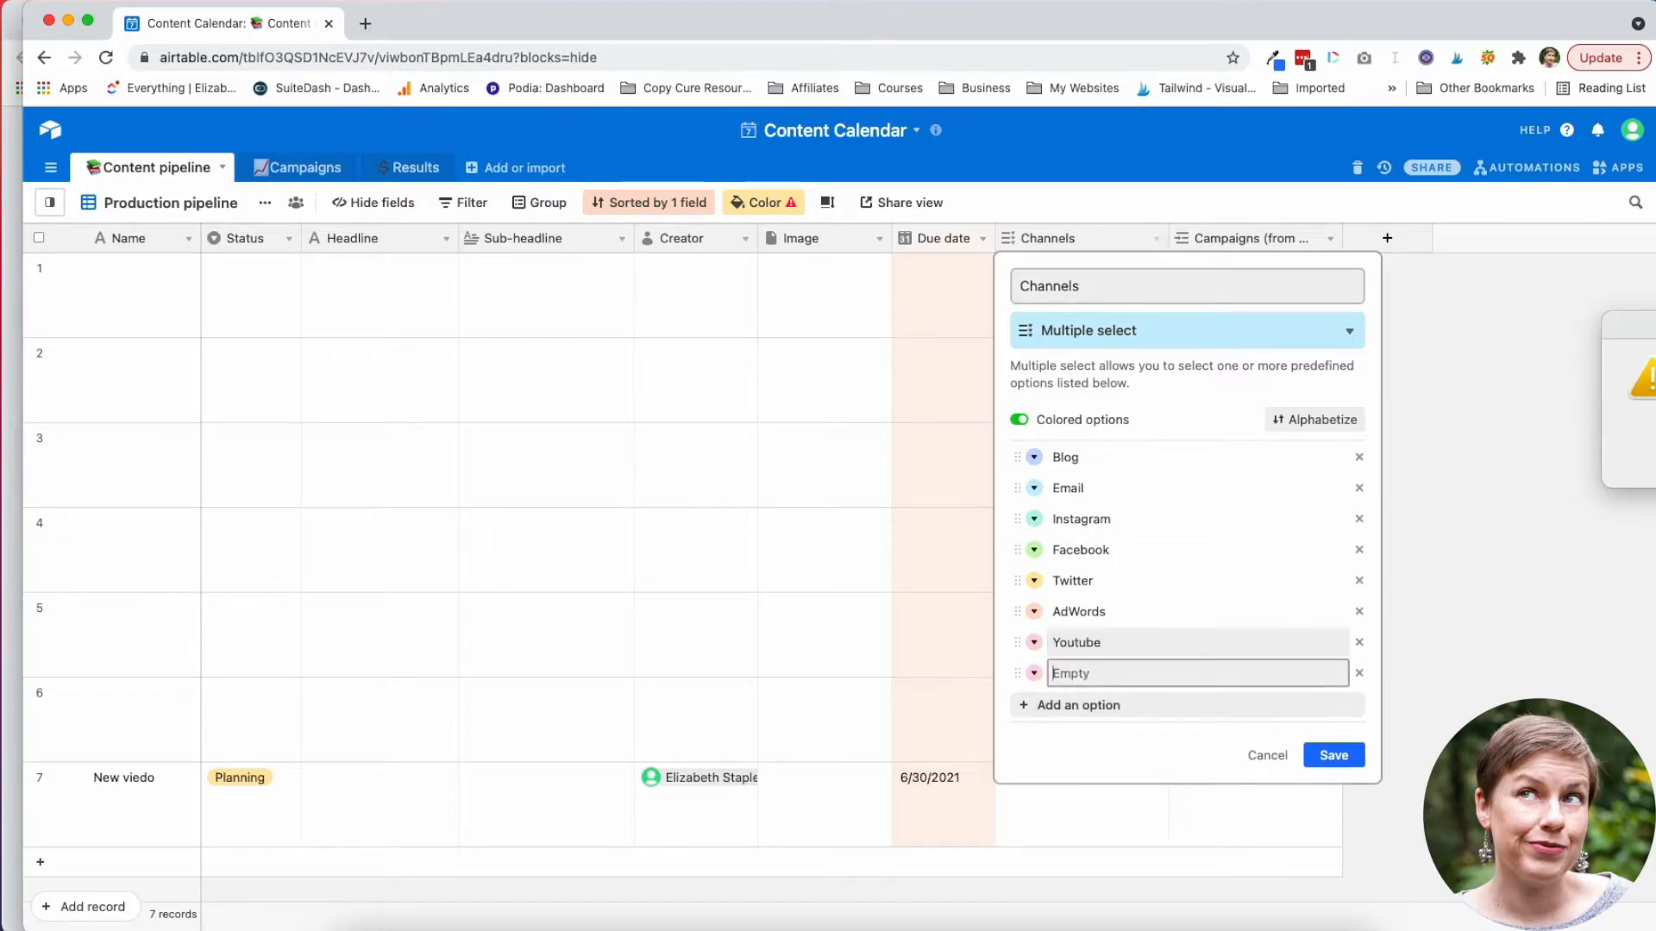
pyautogui.click(1324, 753)
# Set the Channels value of the "New viedo" record to Youtube.
pyautogui.click(1145, 293)
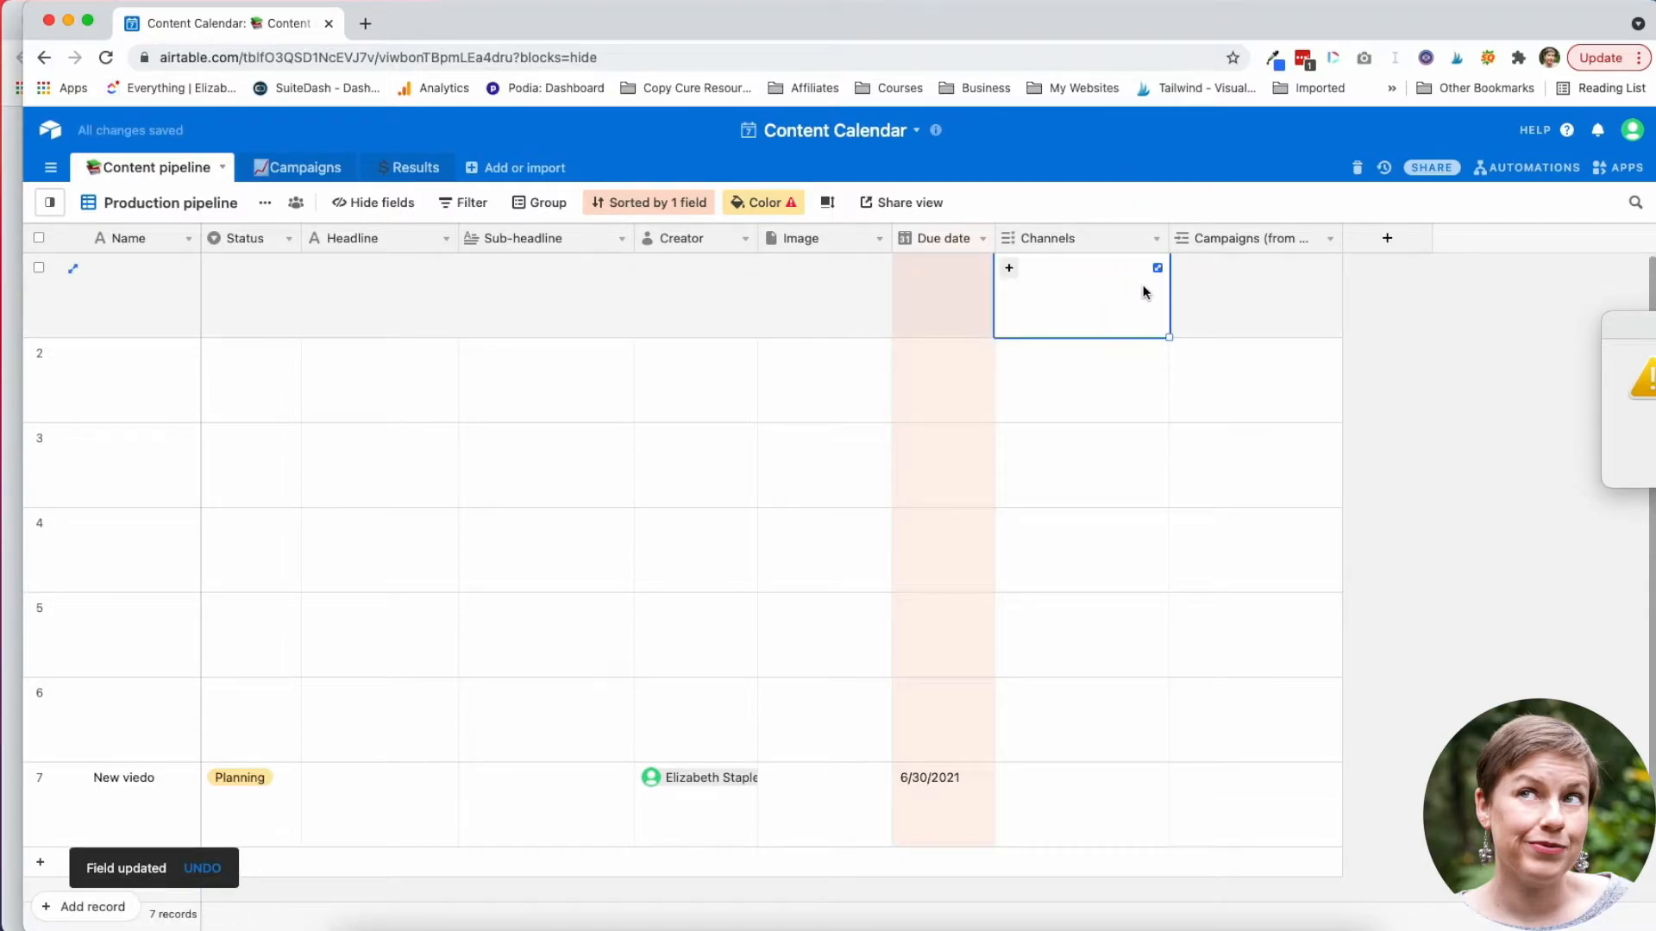
pyautogui.scroll(-1, 621, 444)
pyautogui.click(1069, 714)
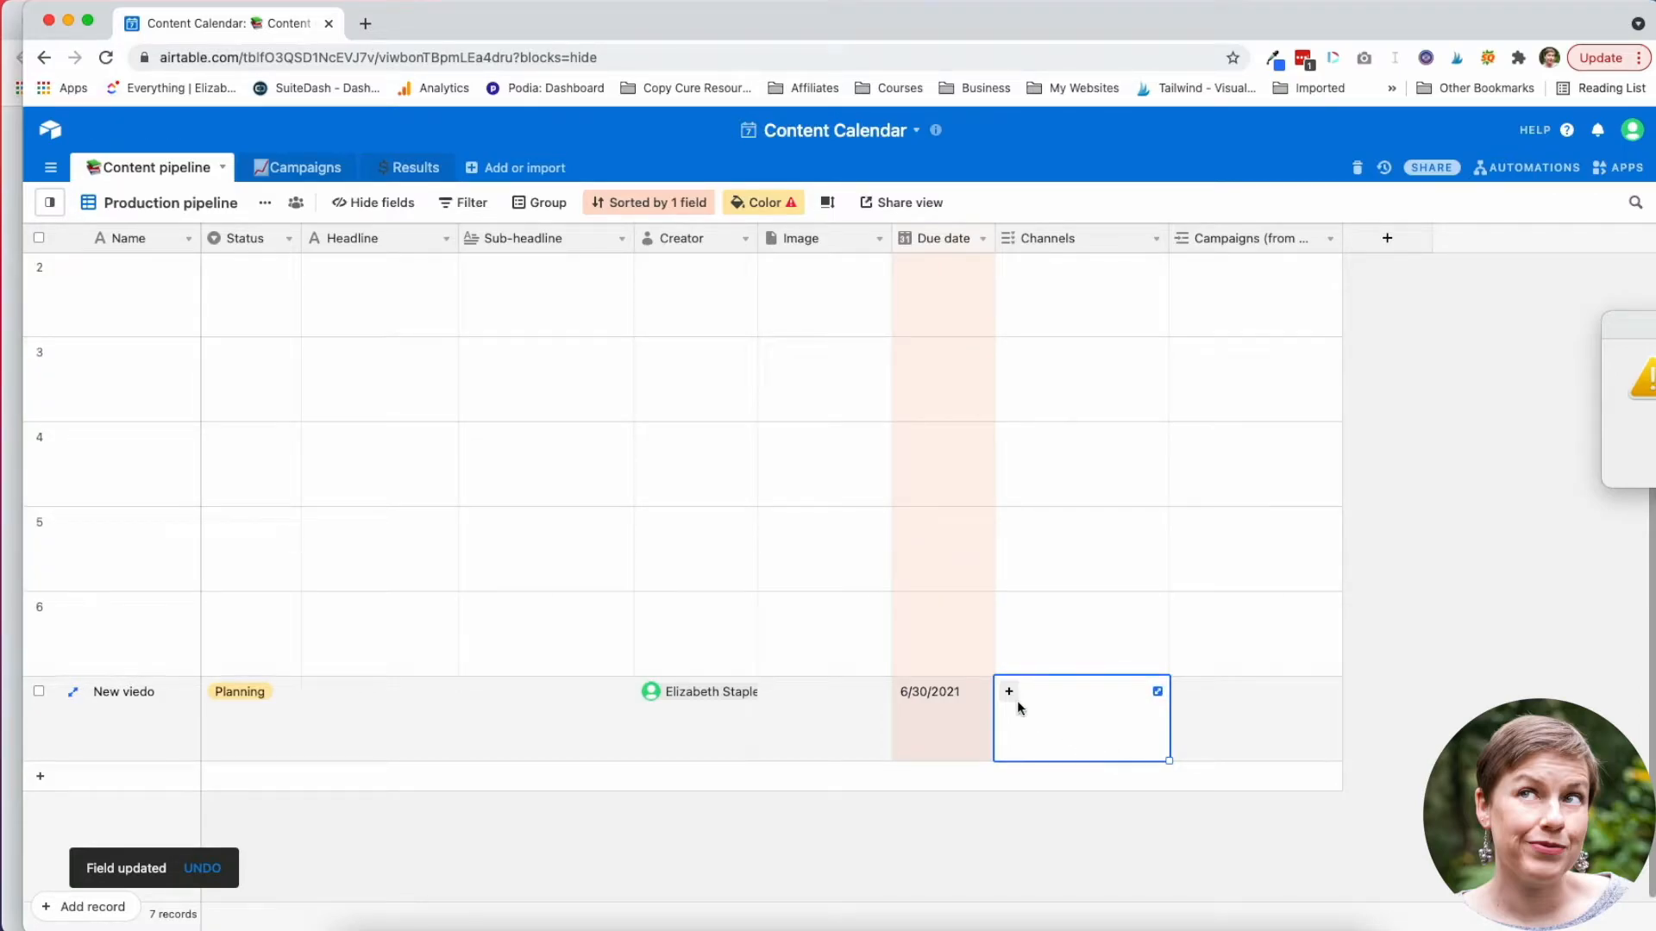
pyautogui.click(1016, 698)
pyautogui.scroll(-2, 1038, 581)
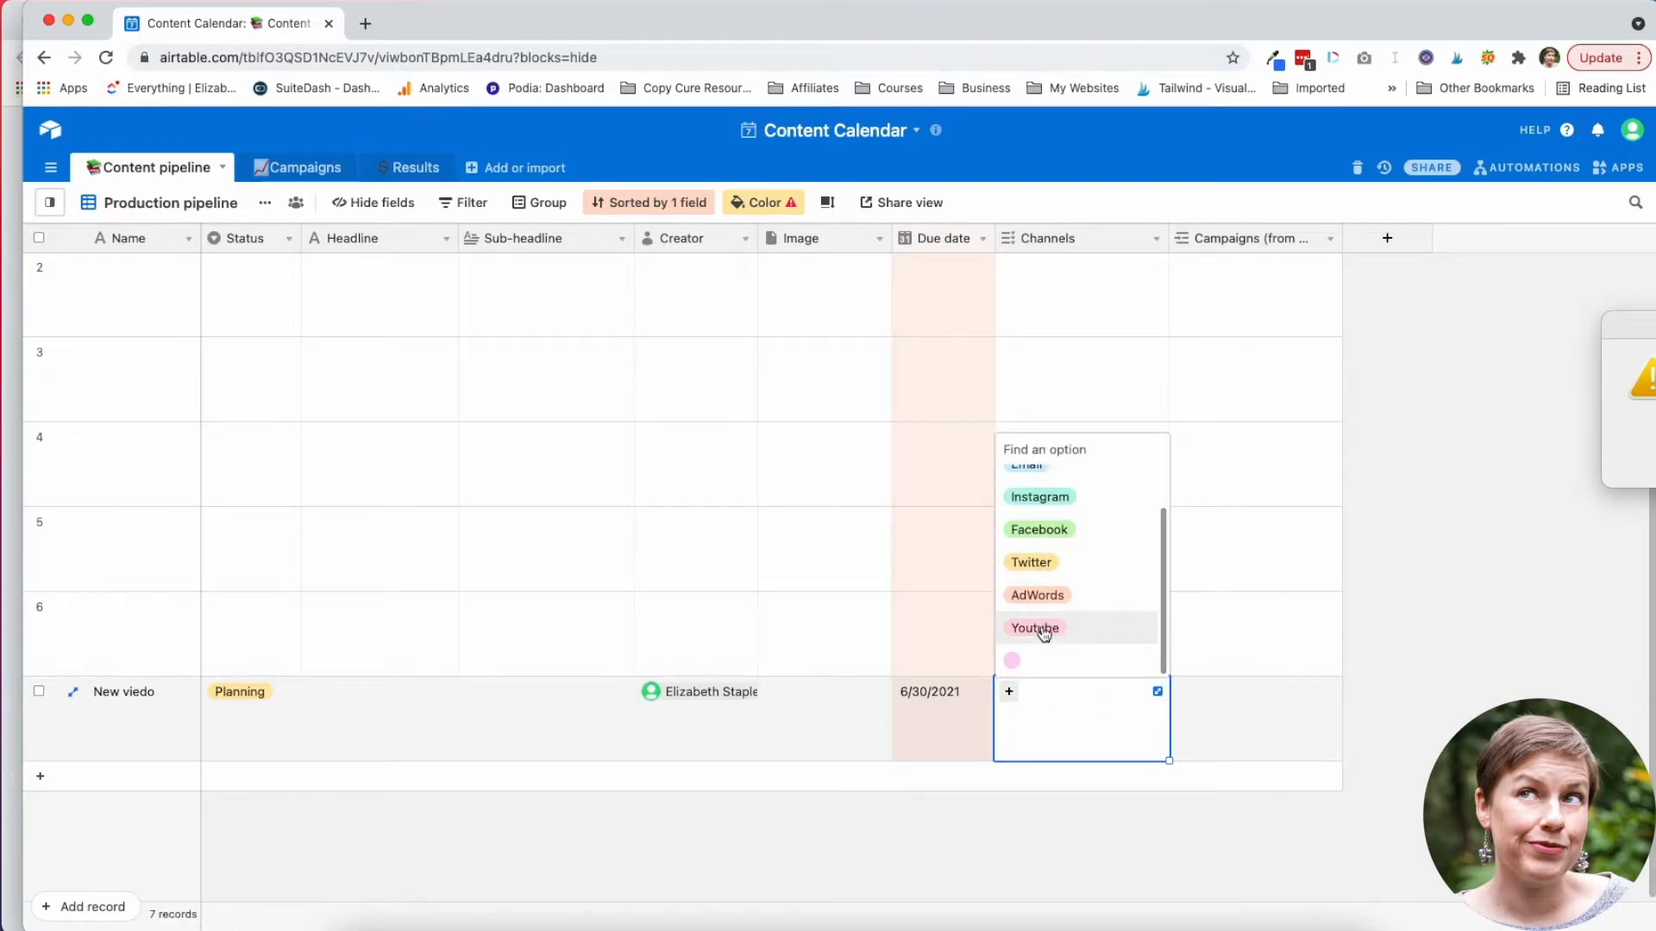
pyautogui.click(1046, 636)
# Look at the Campaigns cell and the tables a new linked-record field can connect to, and cancel the new field.
pyautogui.click(1233, 734)
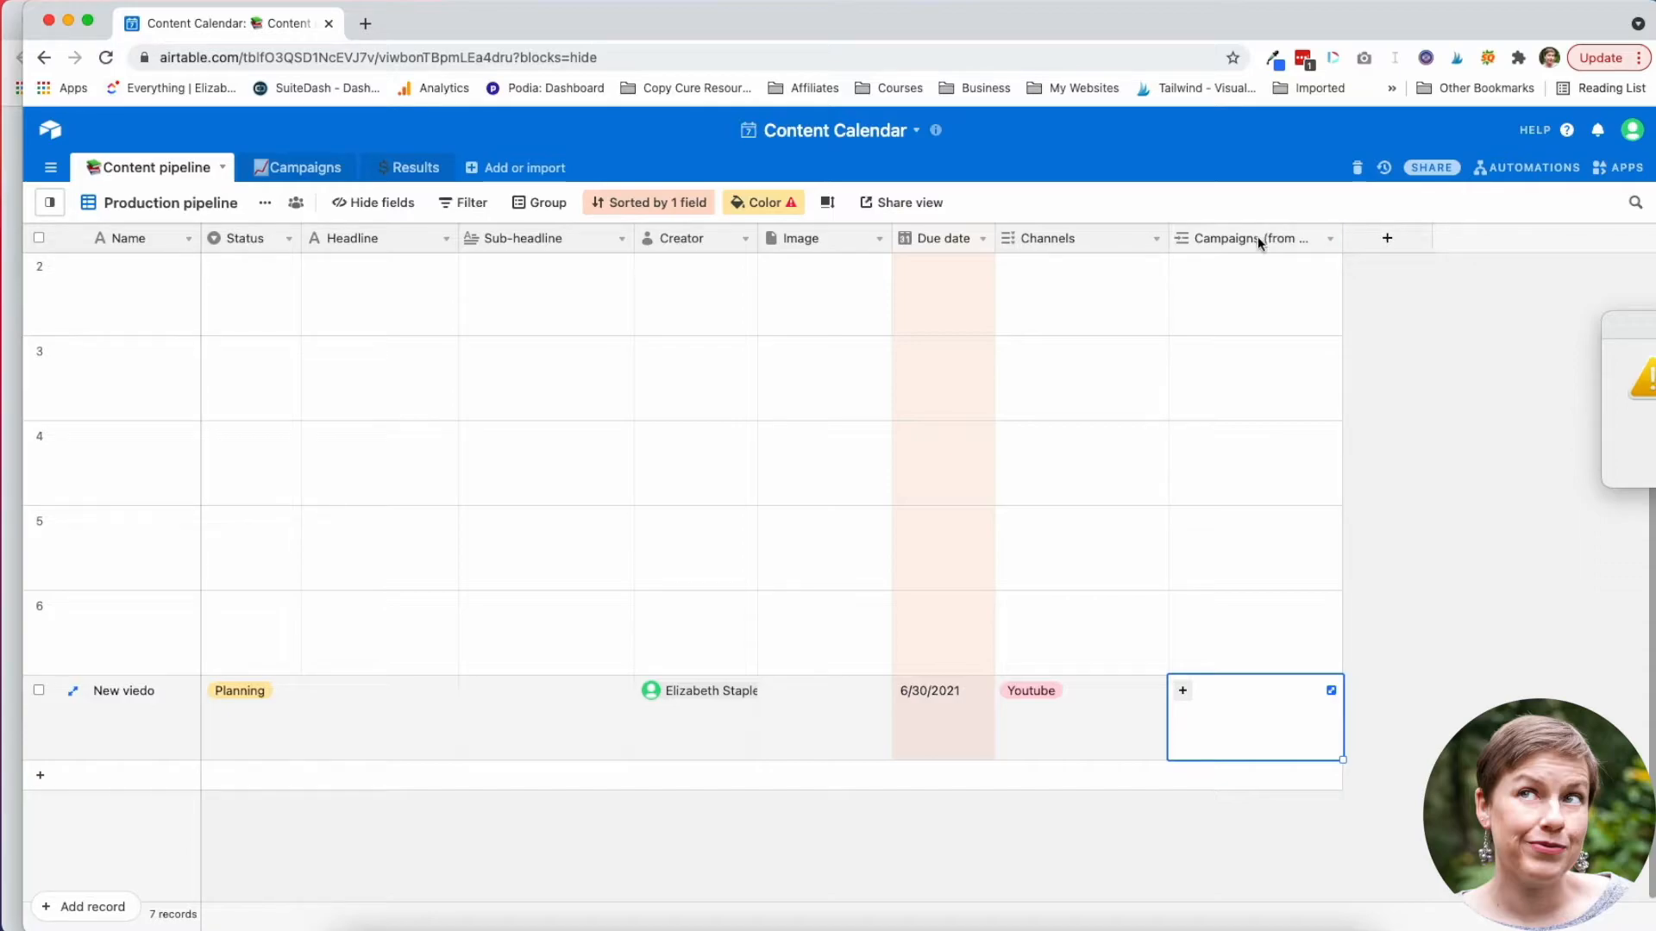
pyautogui.click(1387, 238)
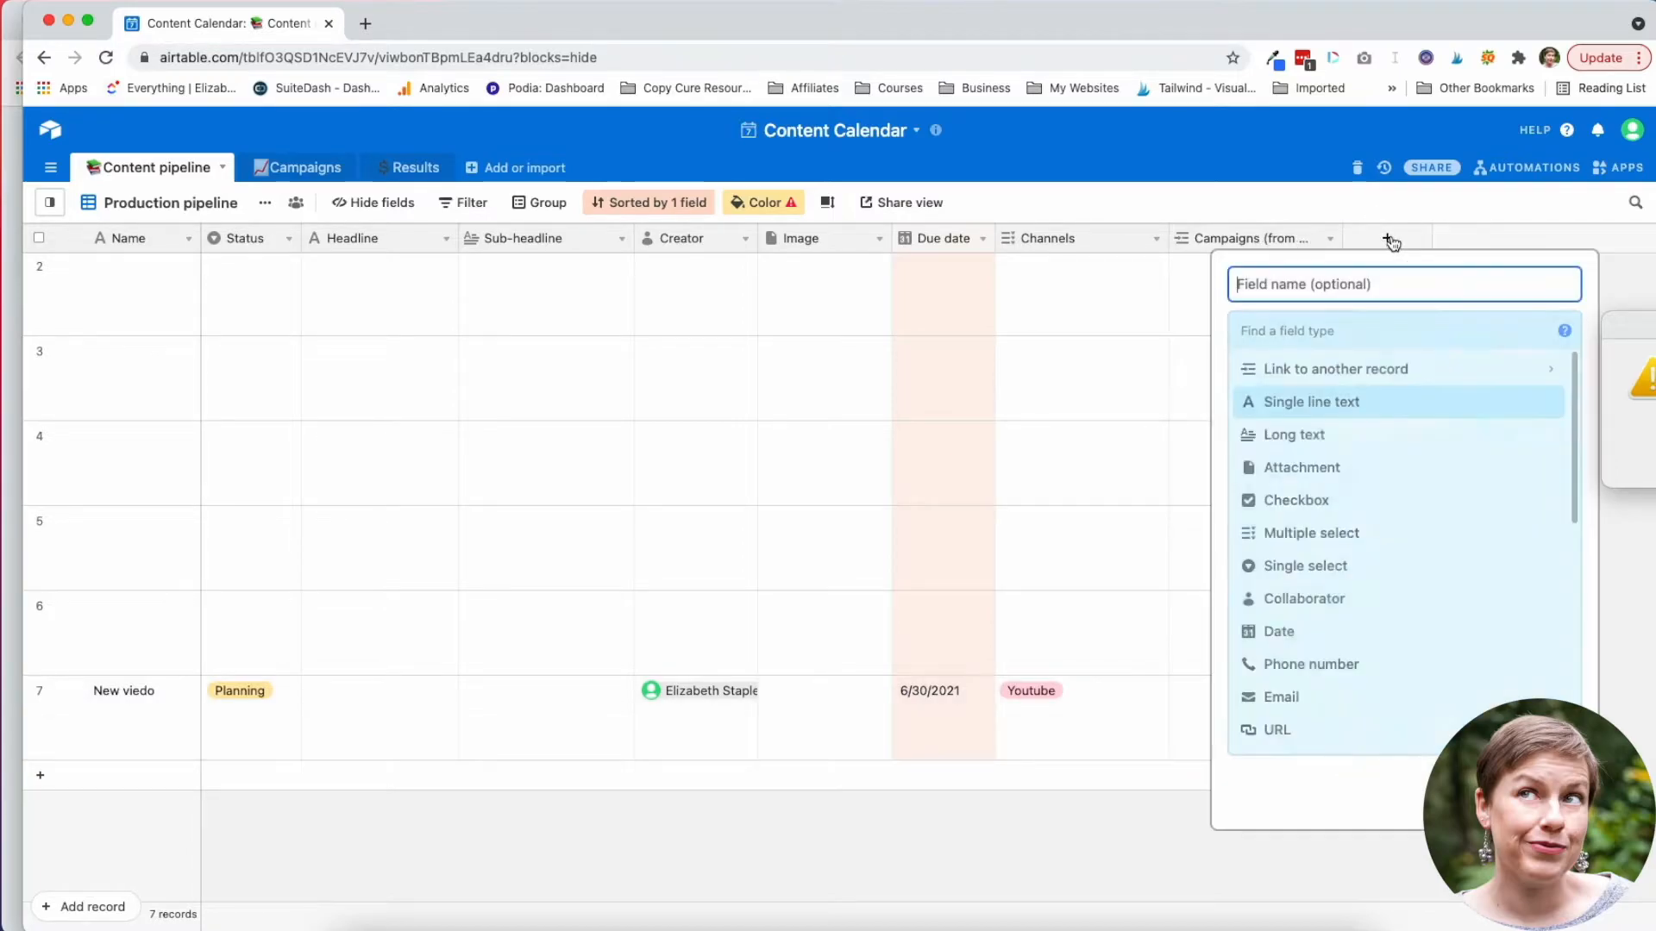
pyautogui.click(1353, 372)
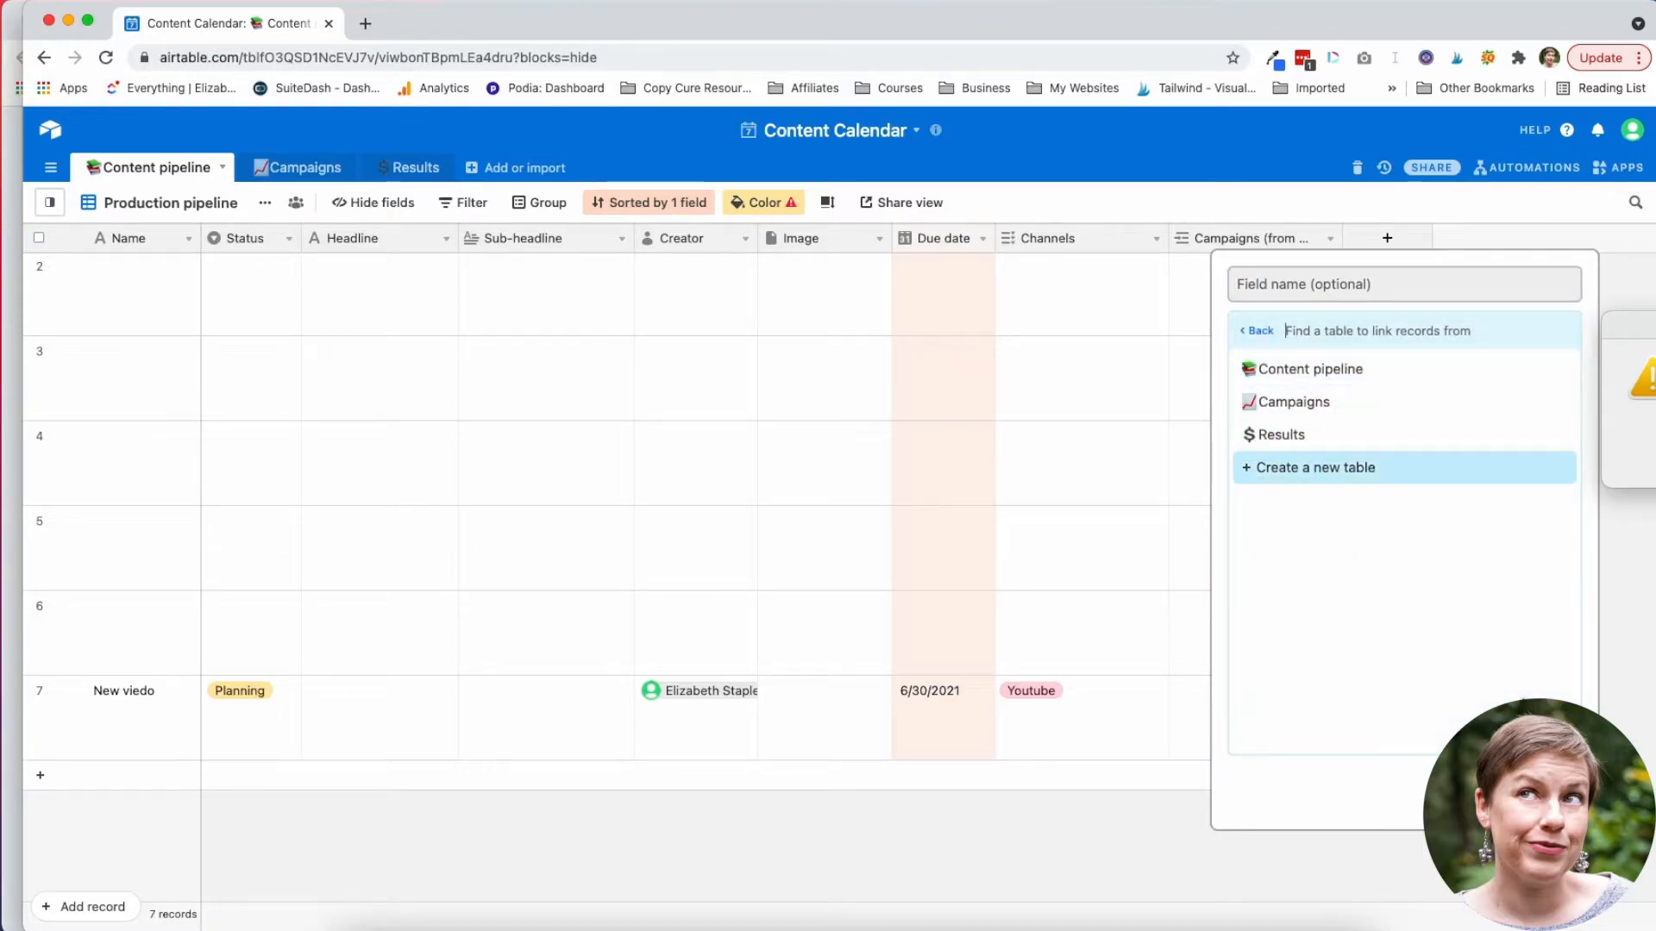
pyautogui.click(1455, 795)
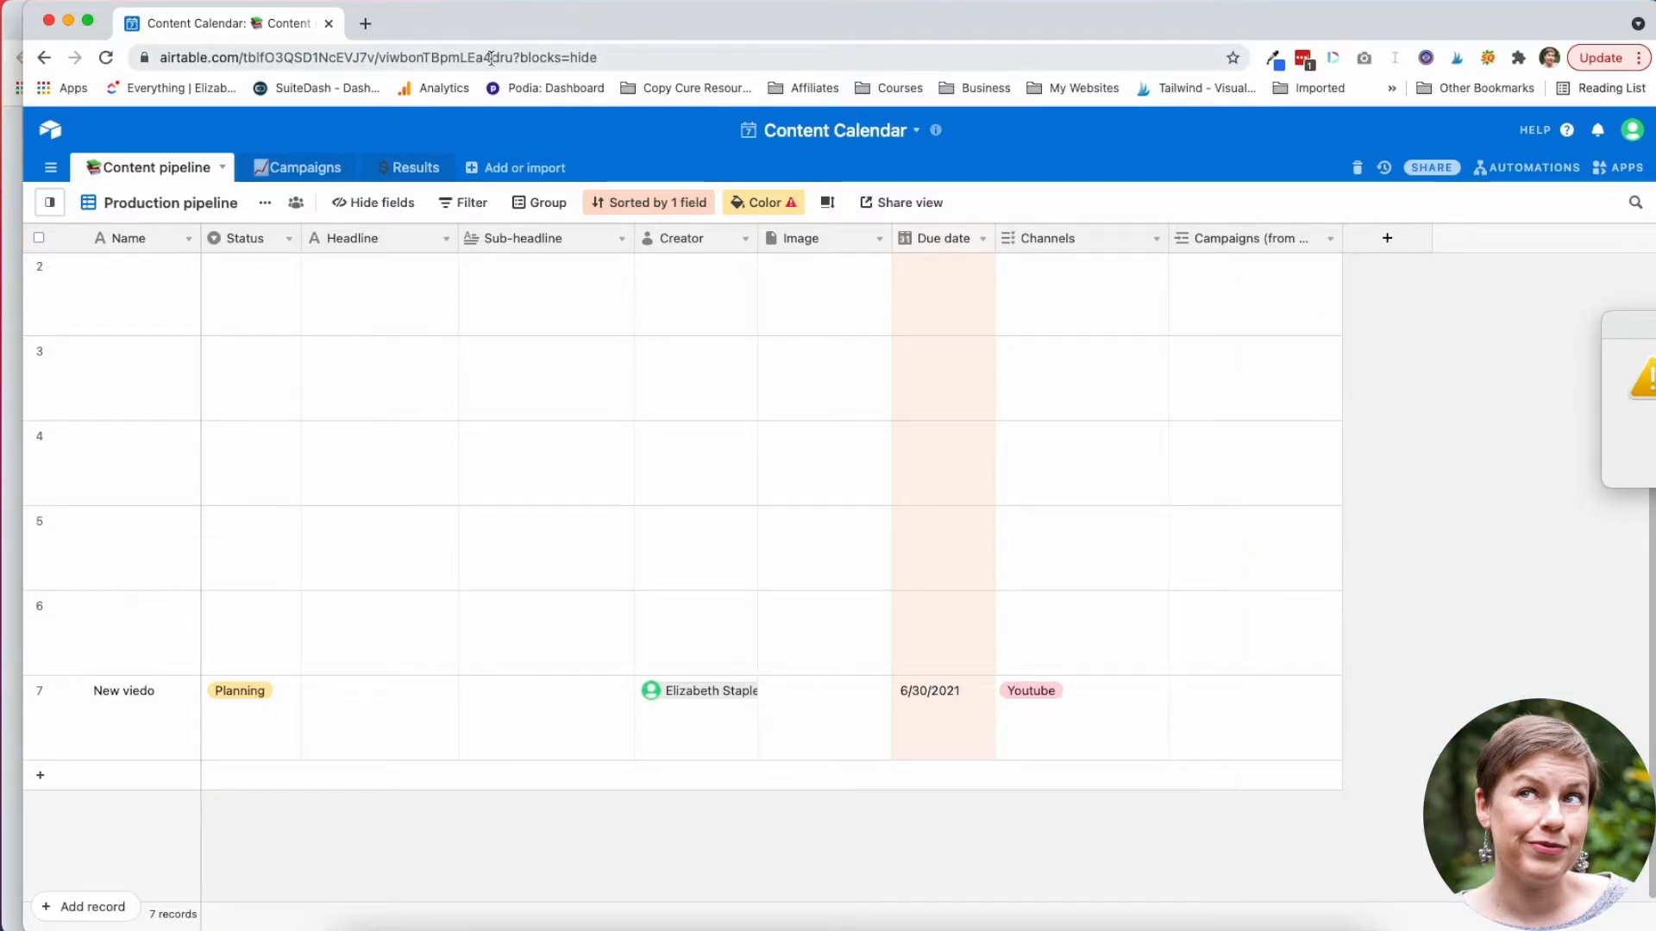
# Add a record named "Sprint Creation" to the Campaigns table and set its Status to Planning.
pyautogui.click(277, 166)
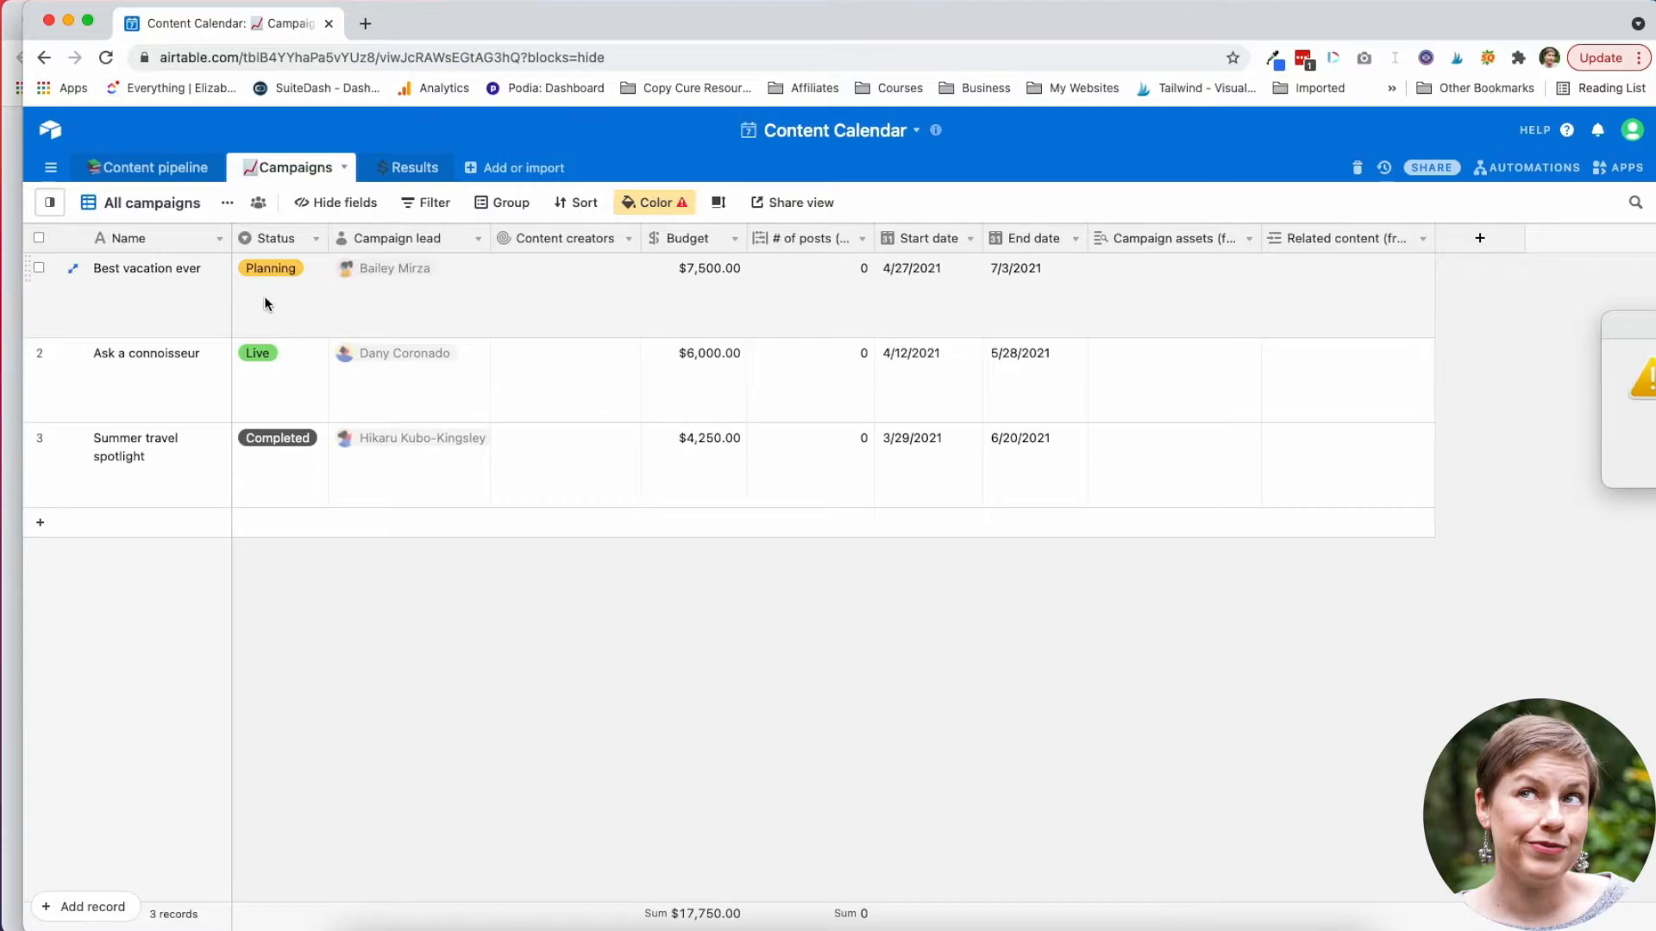
pyautogui.click(153, 518)
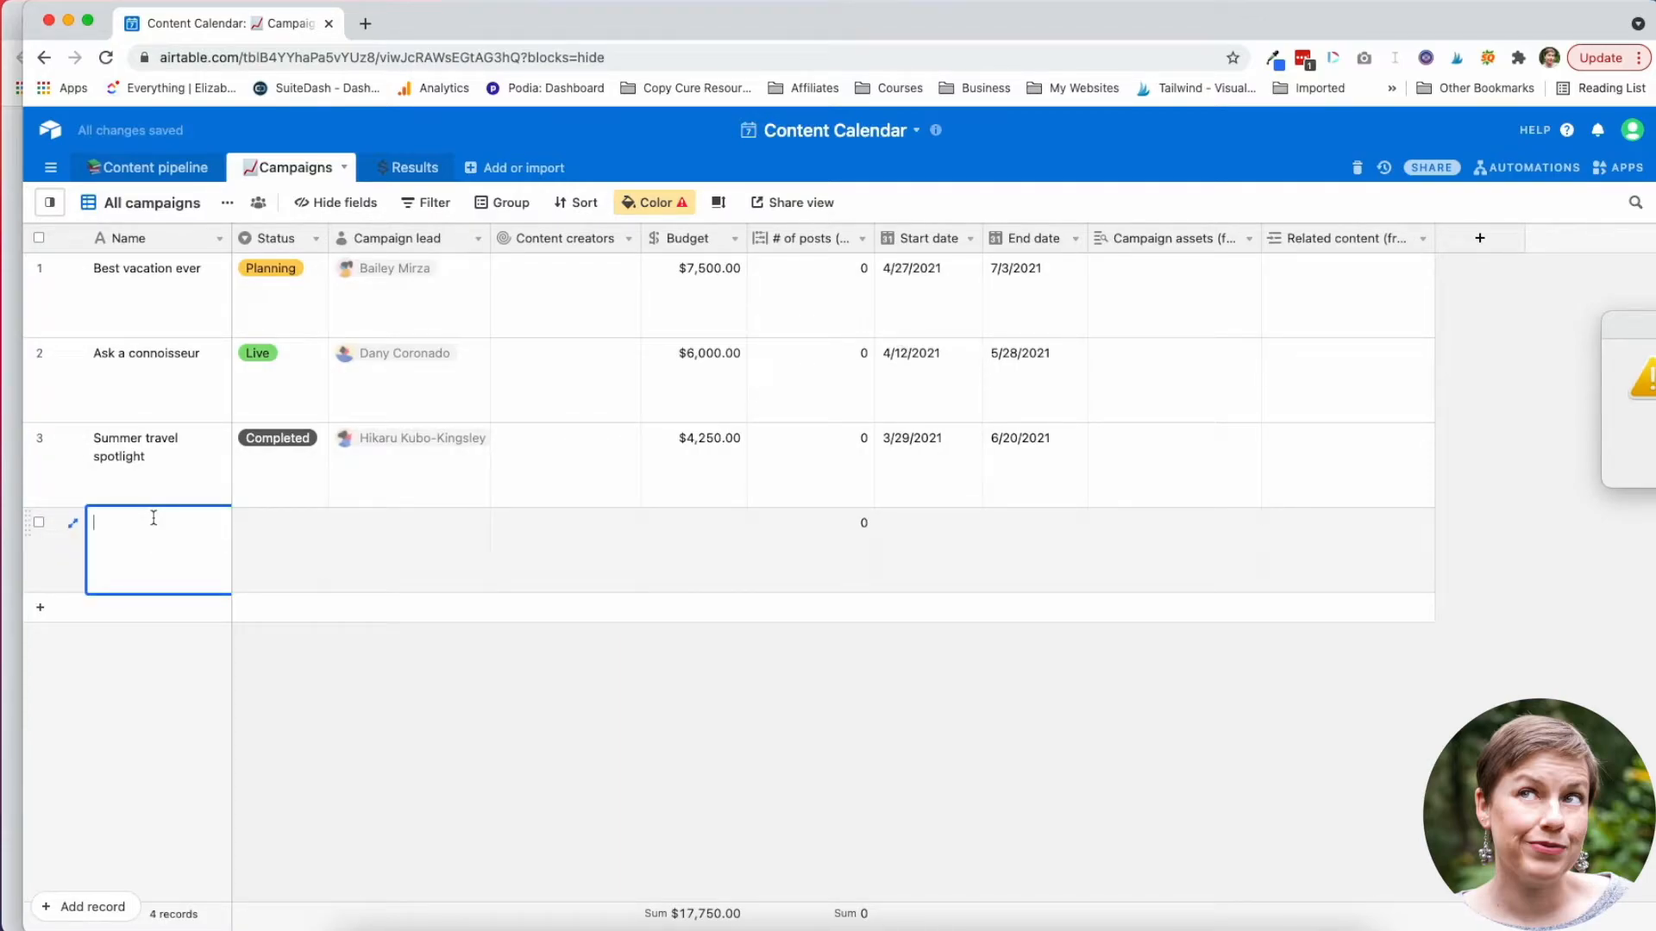
pyautogui.write('Sprint Creation')
pyautogui.press('Tab')
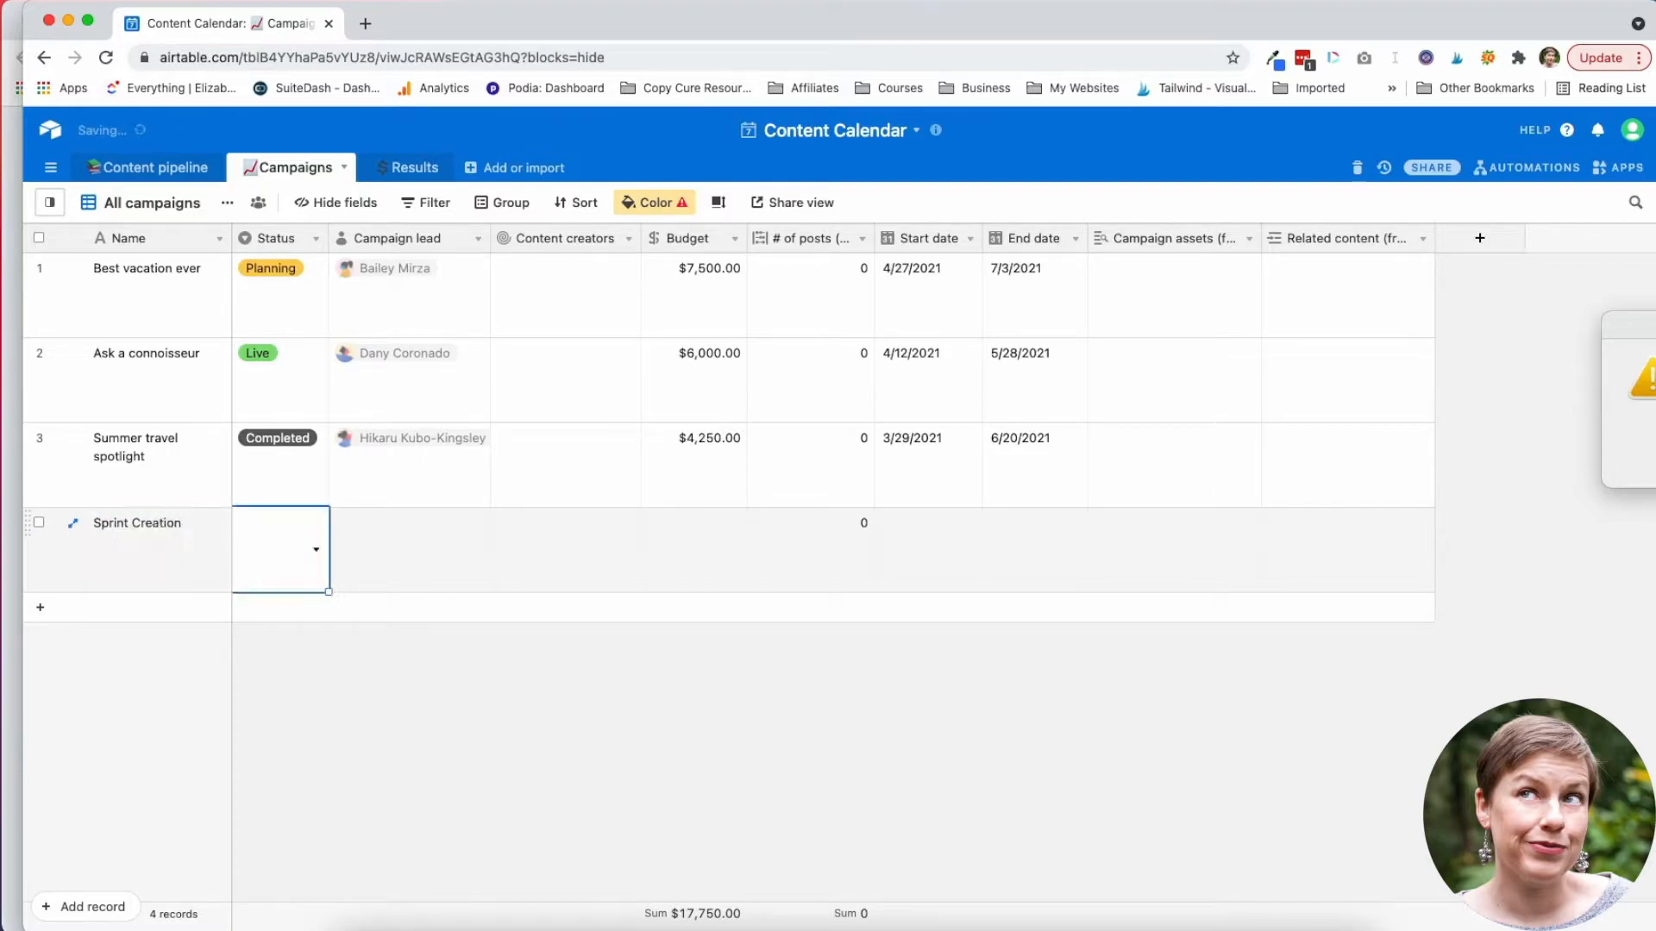
pyautogui.click(315, 551)
pyautogui.click(312, 621)
# Examine the Content creators cell and the field's rollup configuration in the Campaigns table, and cancel without changes.
pyautogui.click(419, 552)
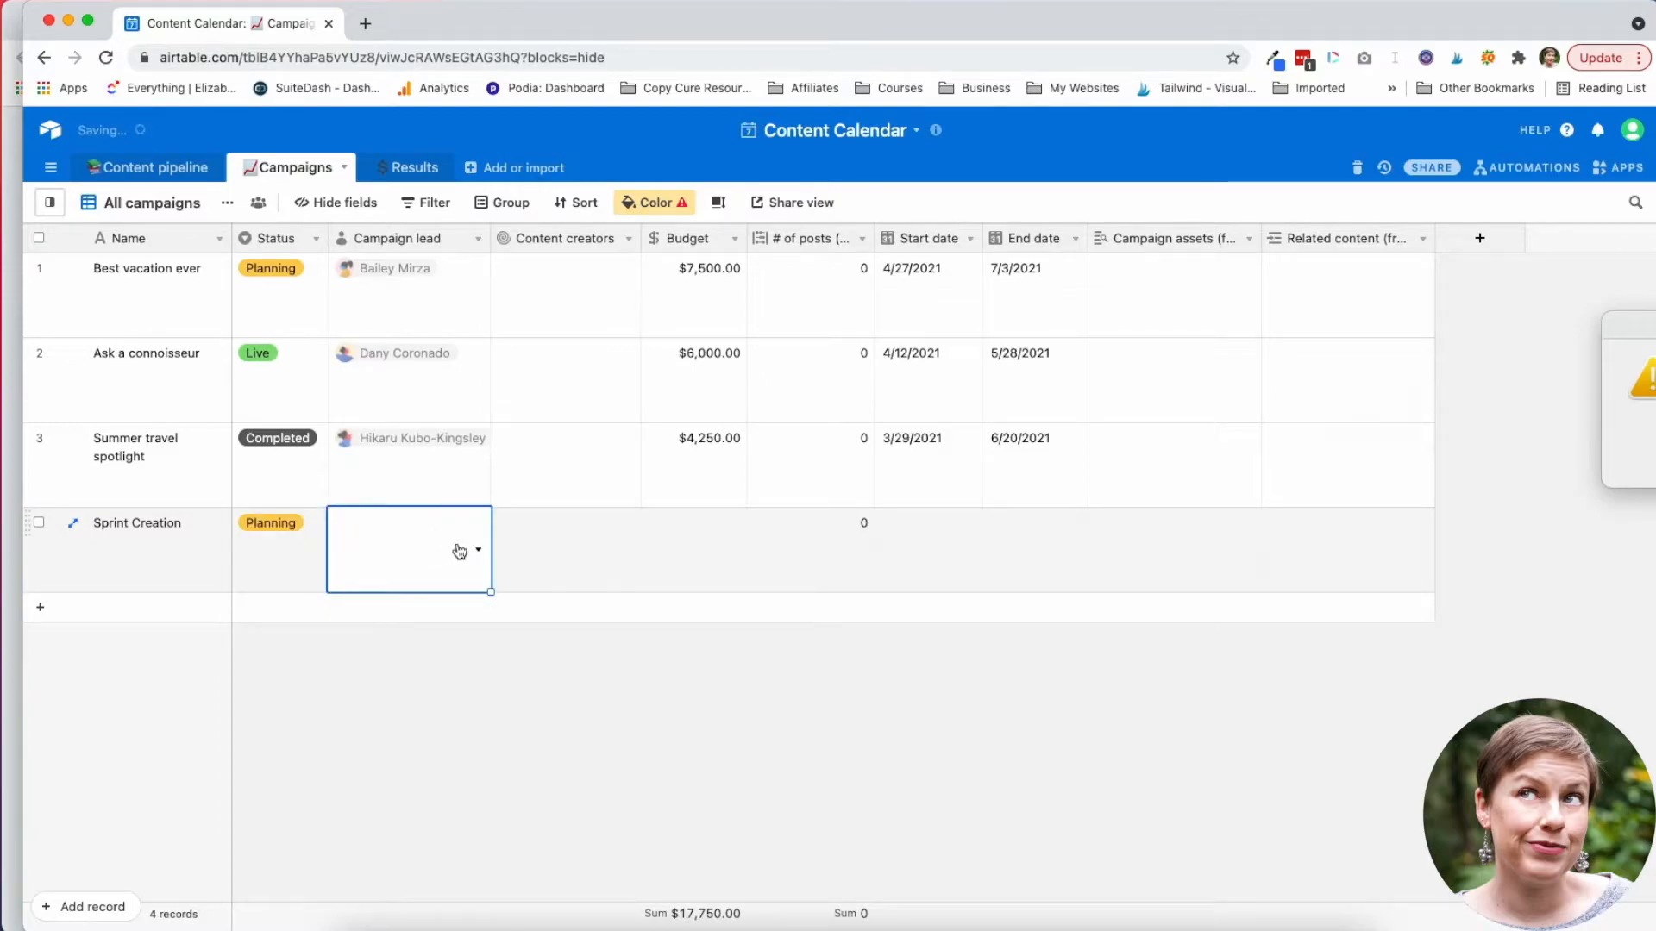
pyautogui.click(582, 561)
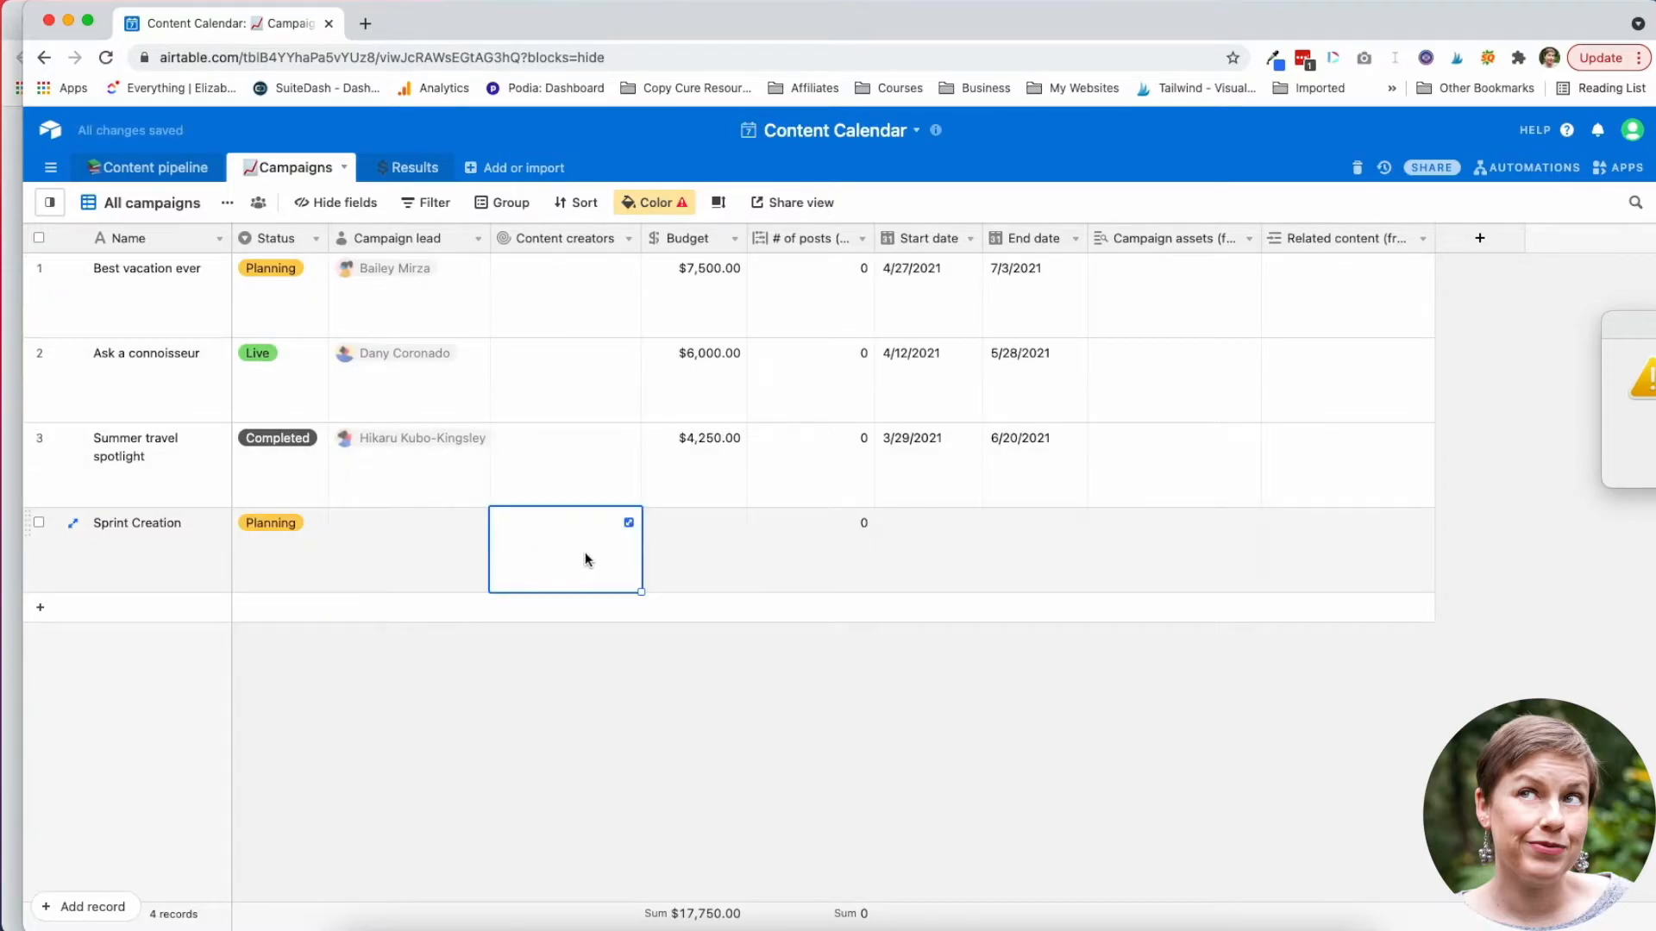
pyautogui.click(557, 526)
pyautogui.click(549, 558)
pyautogui.click(721, 554)
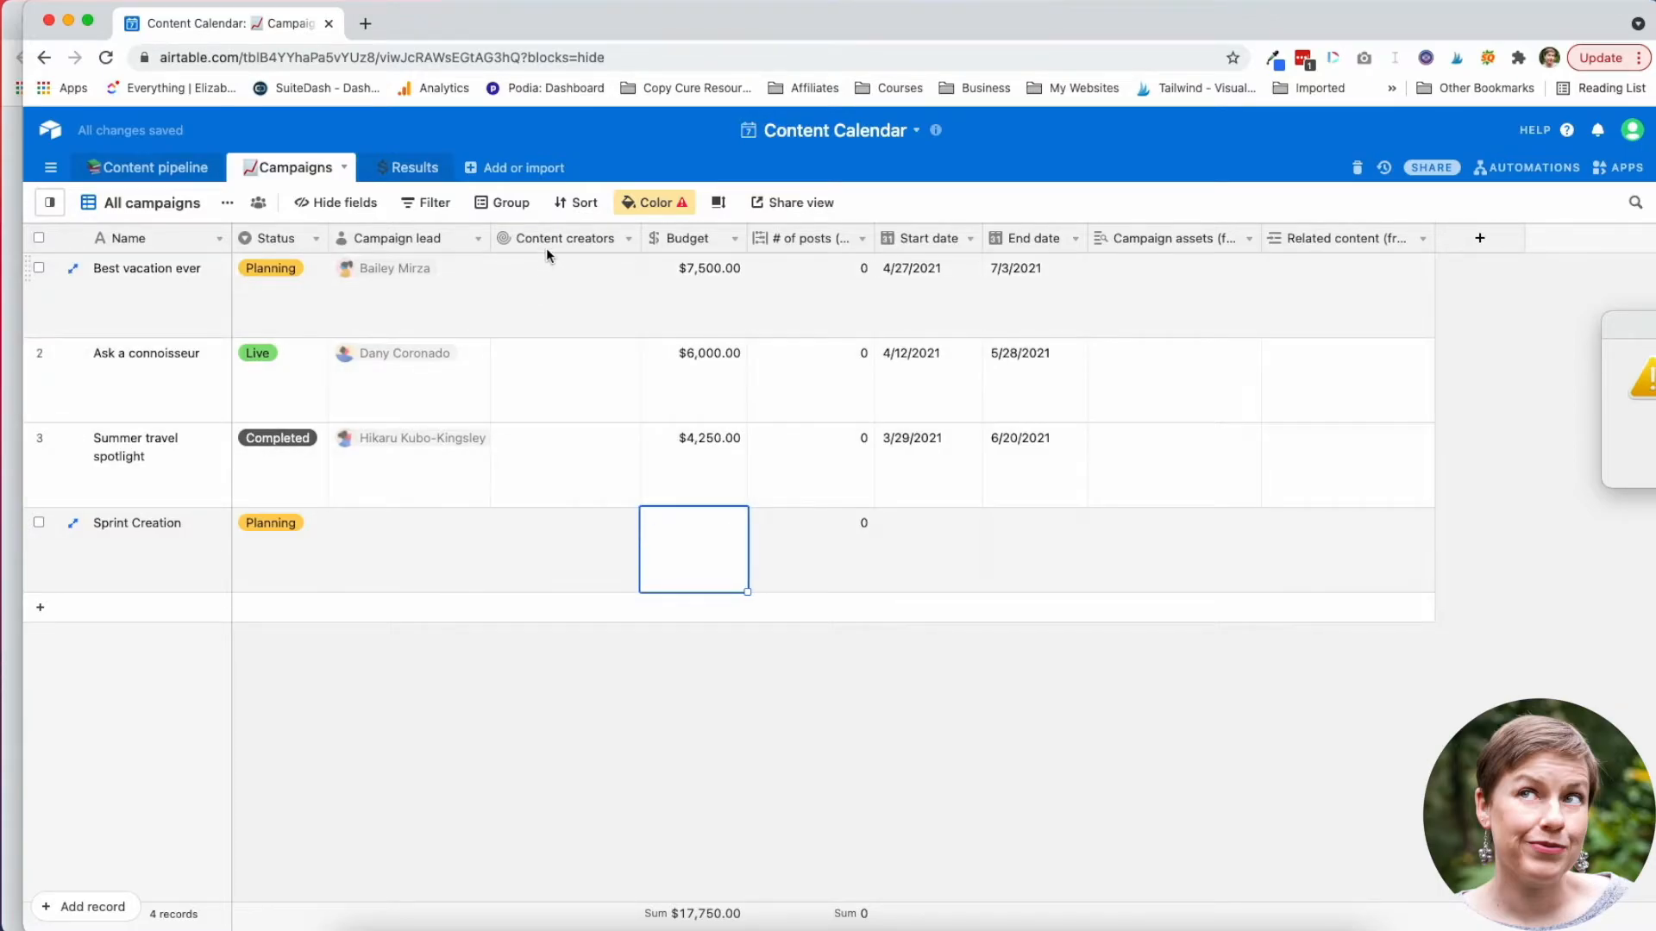
pyautogui.click(627, 239)
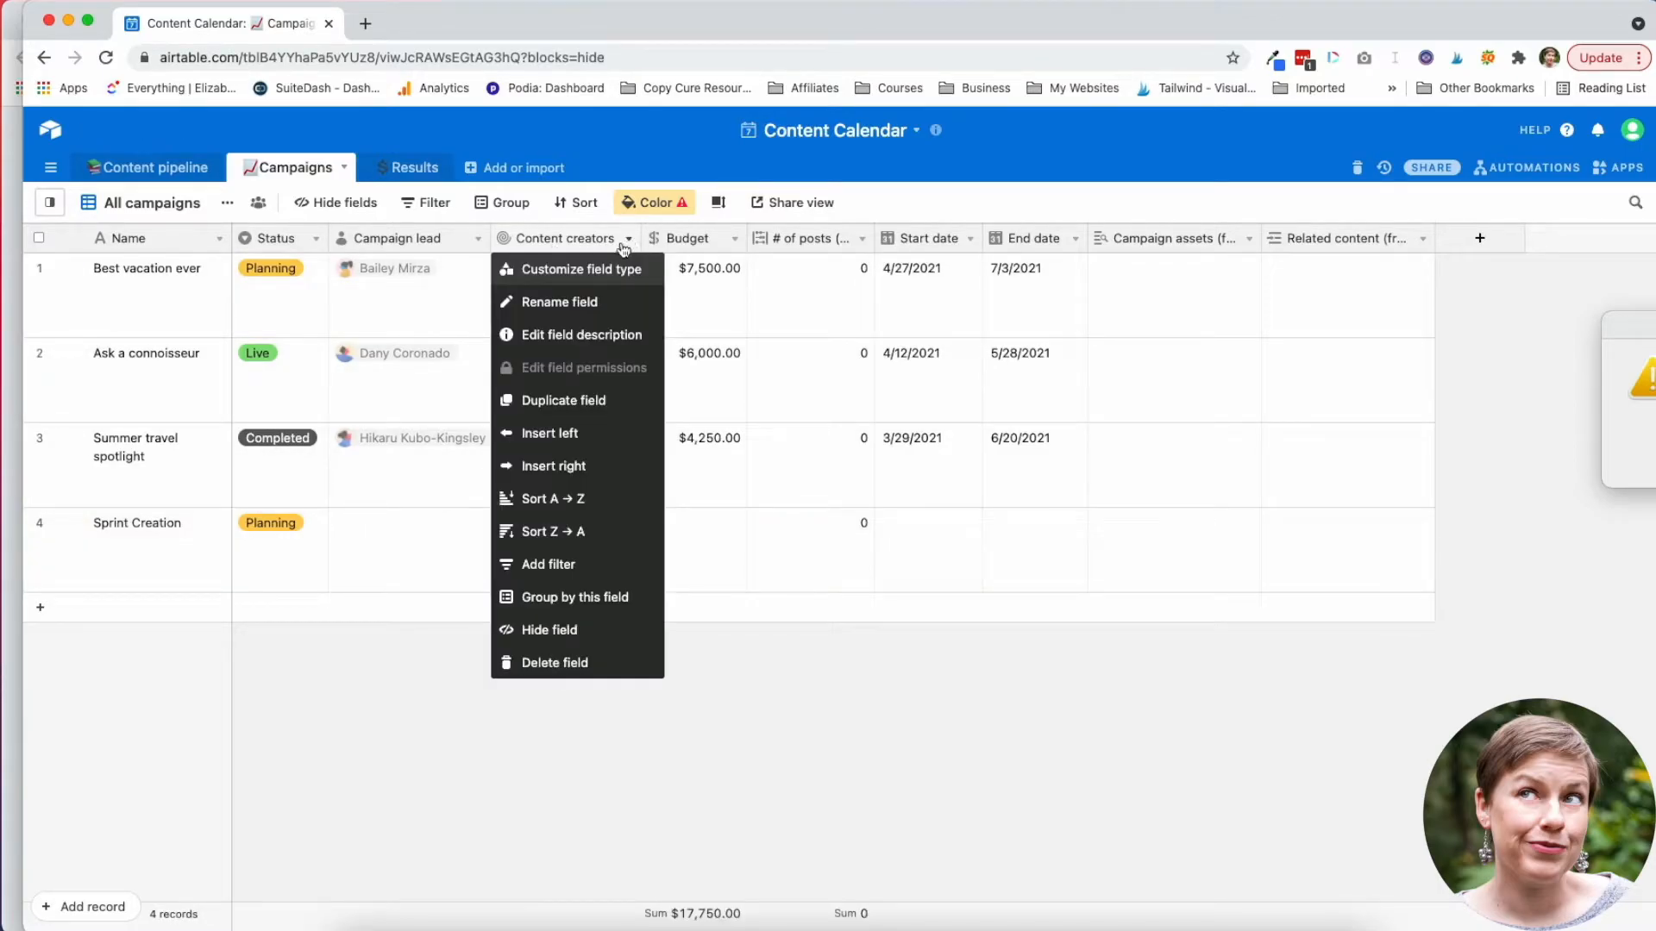
pyautogui.click(609, 269)
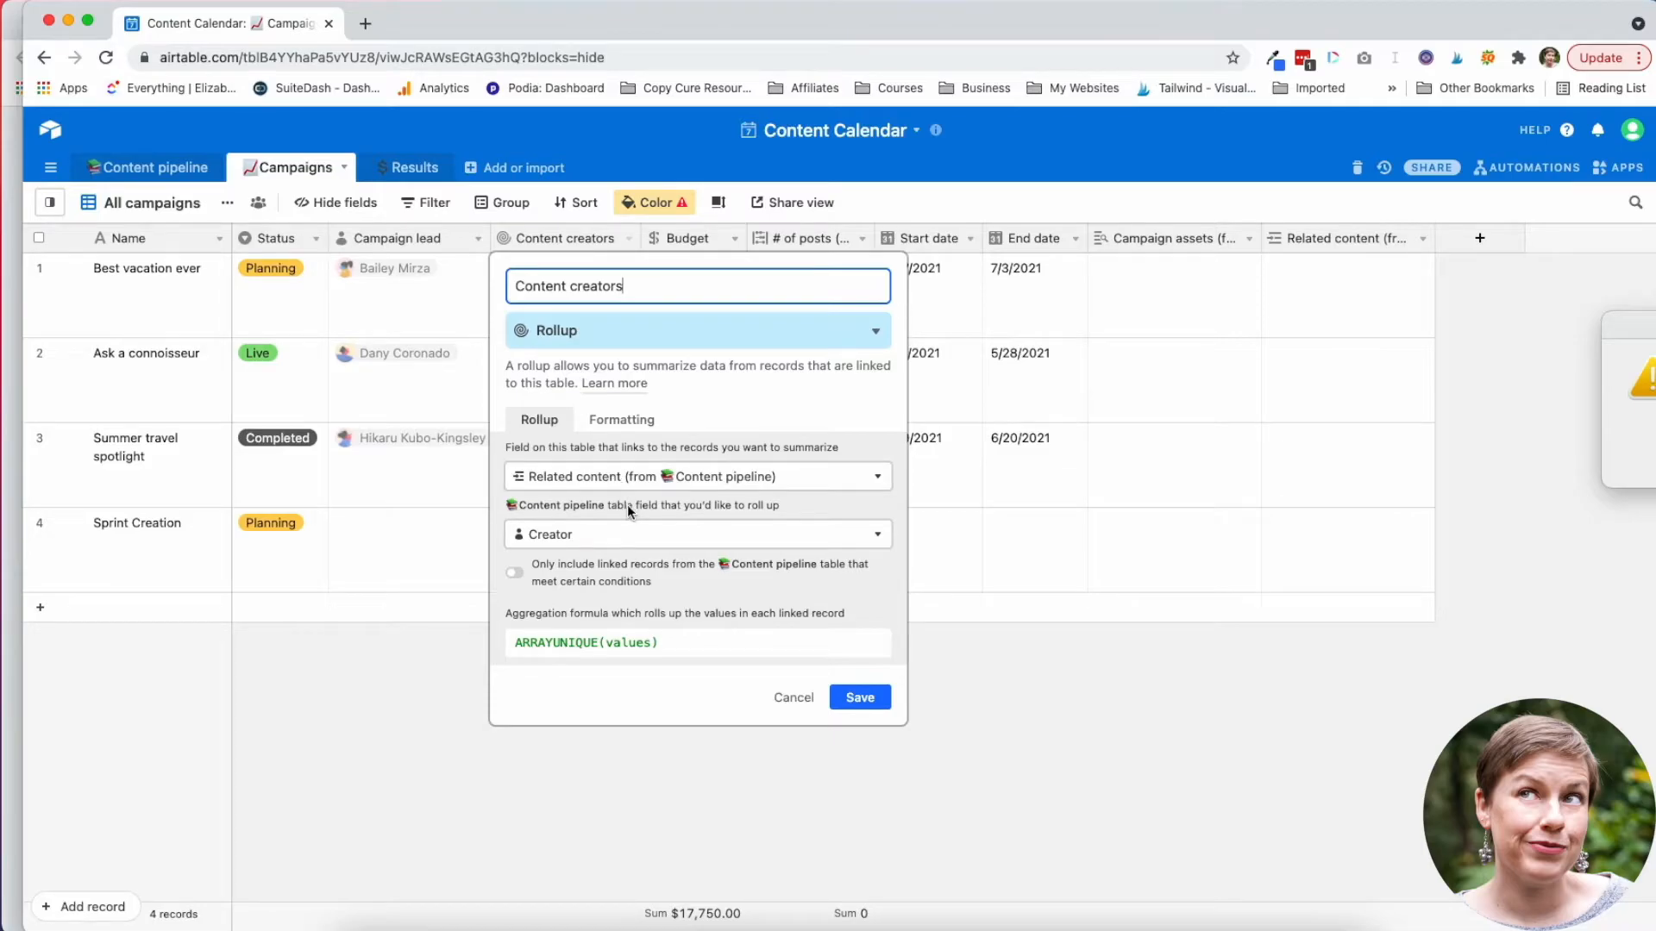
pyautogui.click(787, 697)
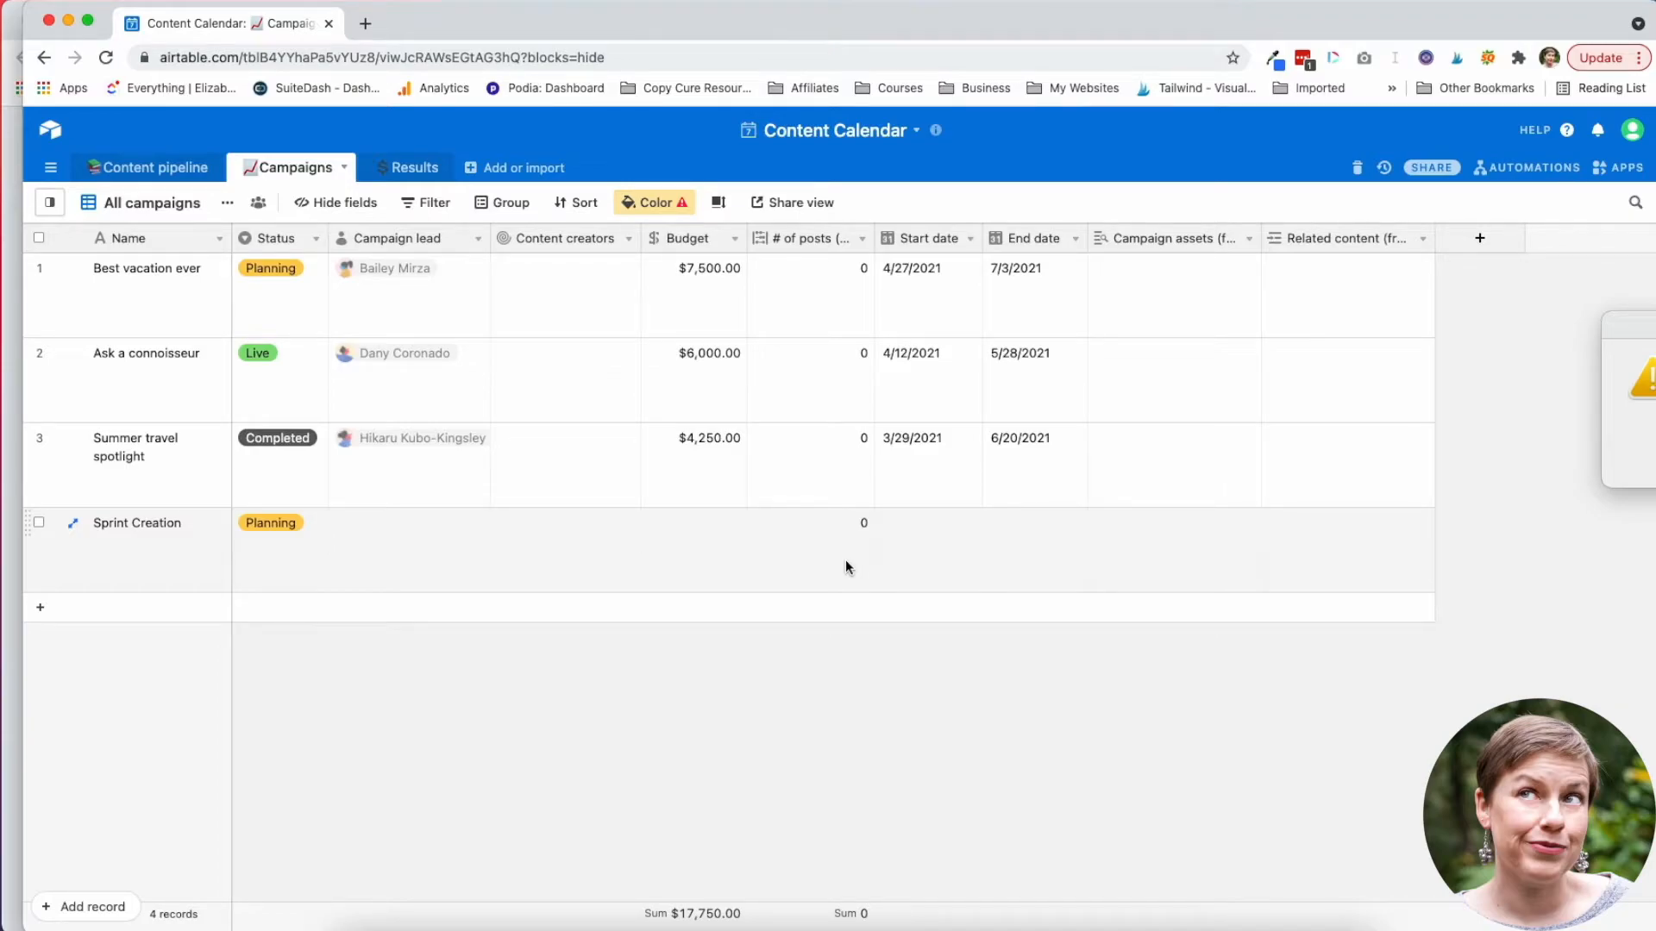
# Look over the number of posts, End date and Campaign assets cells of the "Sprint Creation" campaign.
pyautogui.click(865, 524)
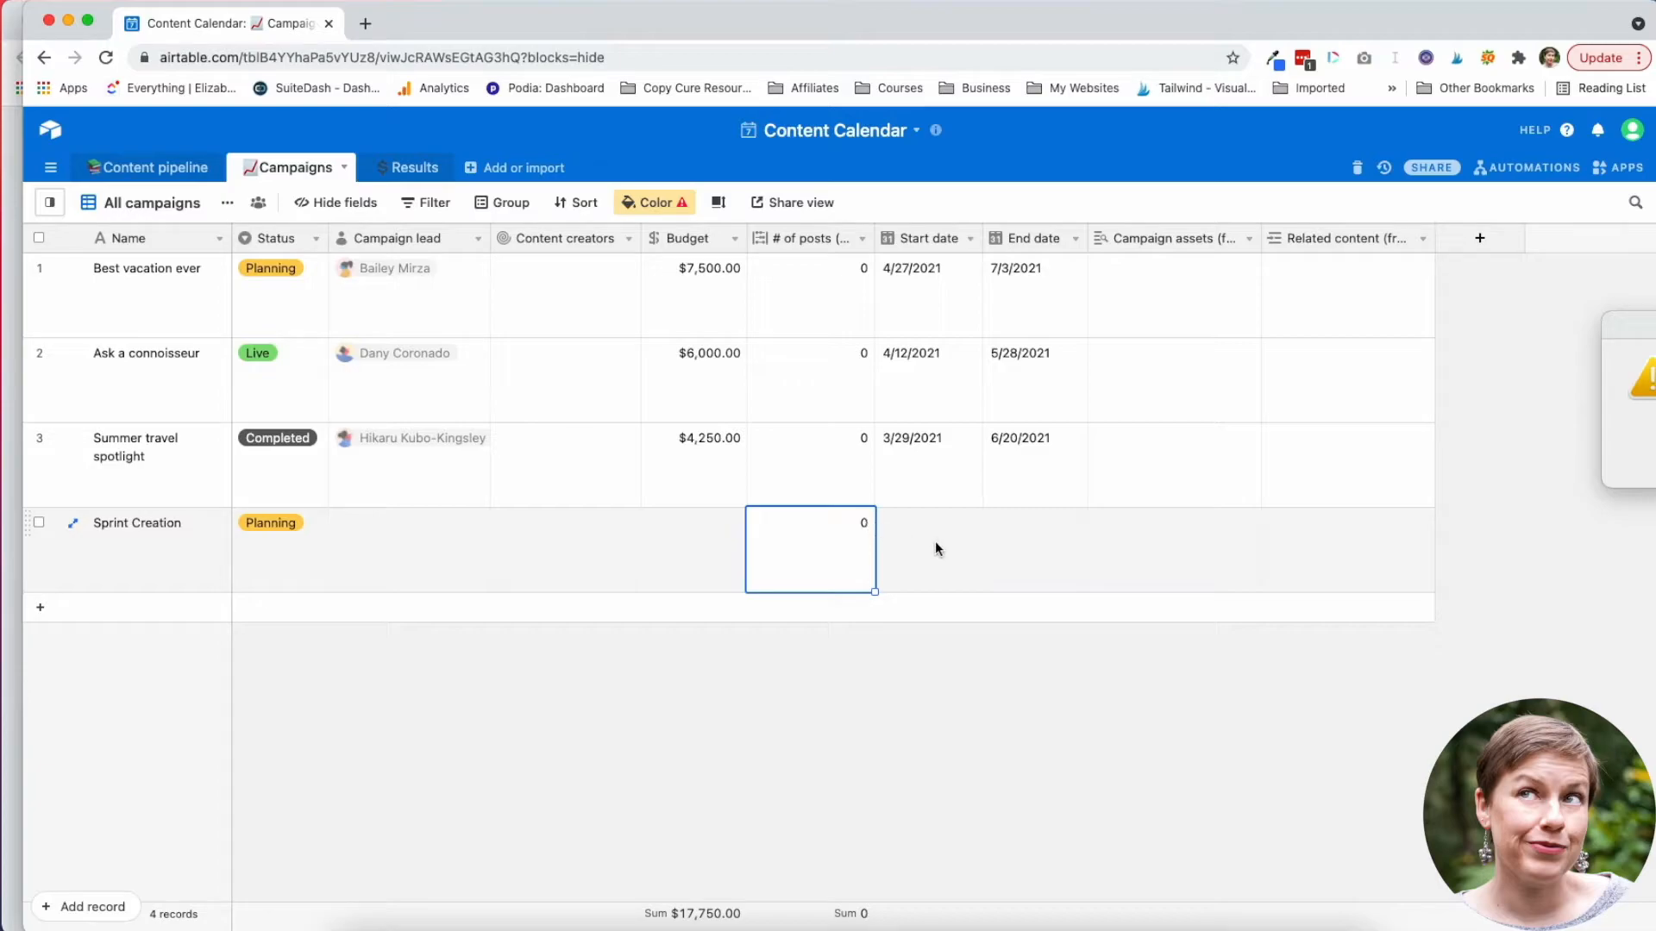
pyautogui.click(1061, 559)
pyautogui.click(1207, 554)
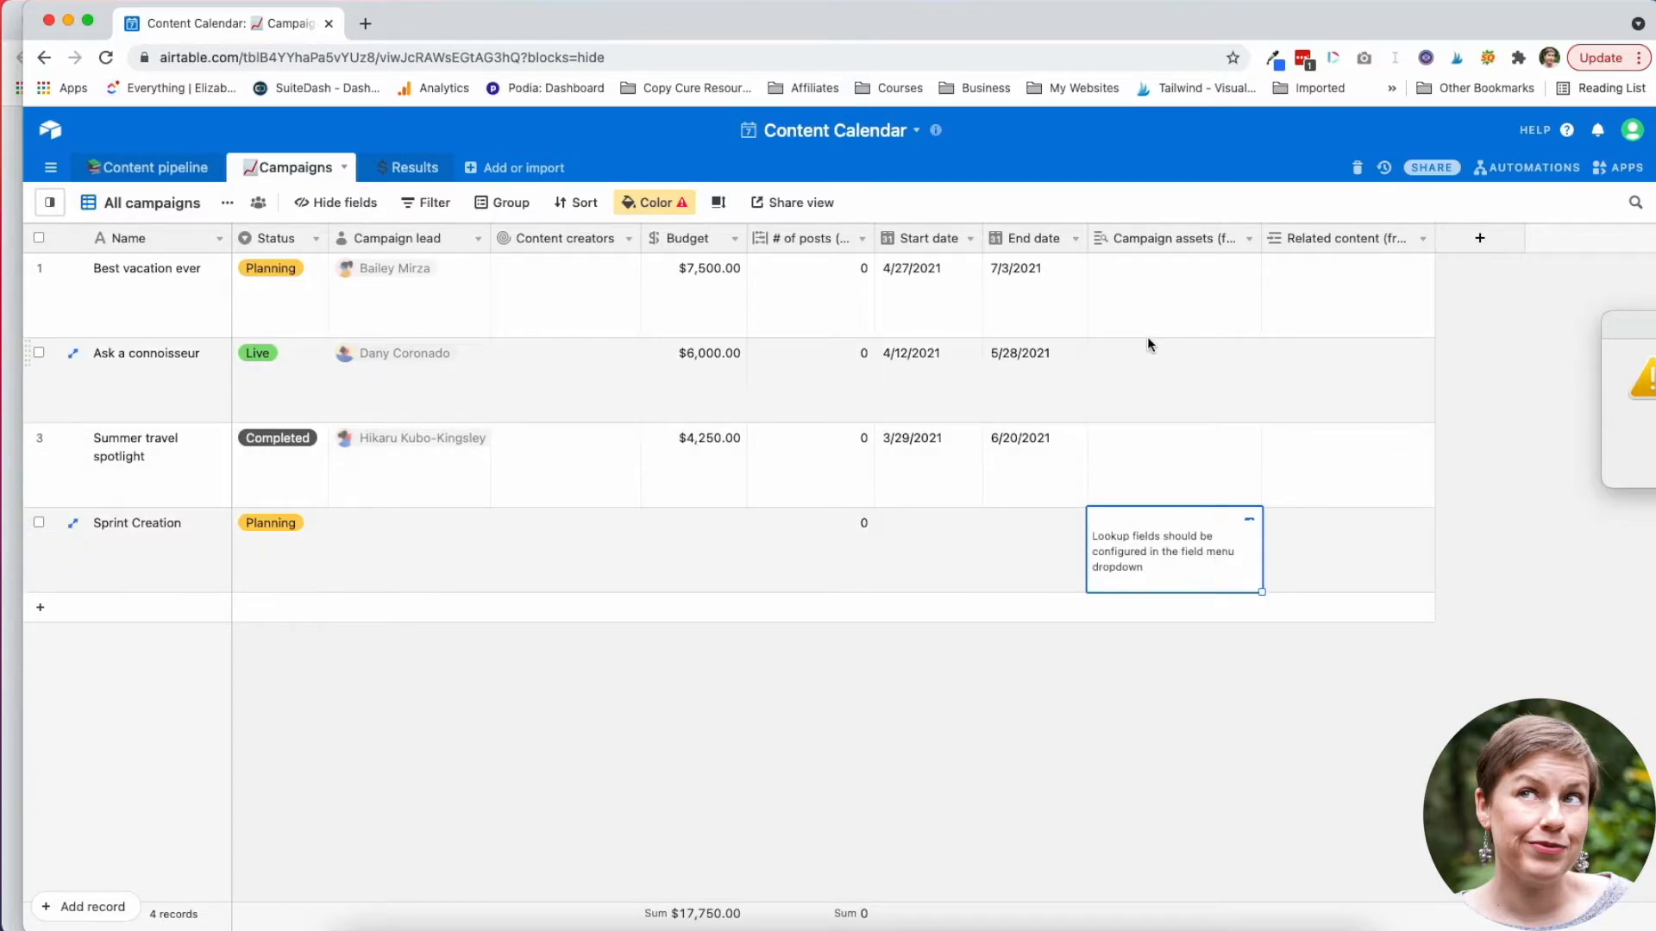
# Examine the configurations of the Campaign assets lookup field and the Related content linked-record field in the Campaigns table.
pyautogui.click(1248, 238)
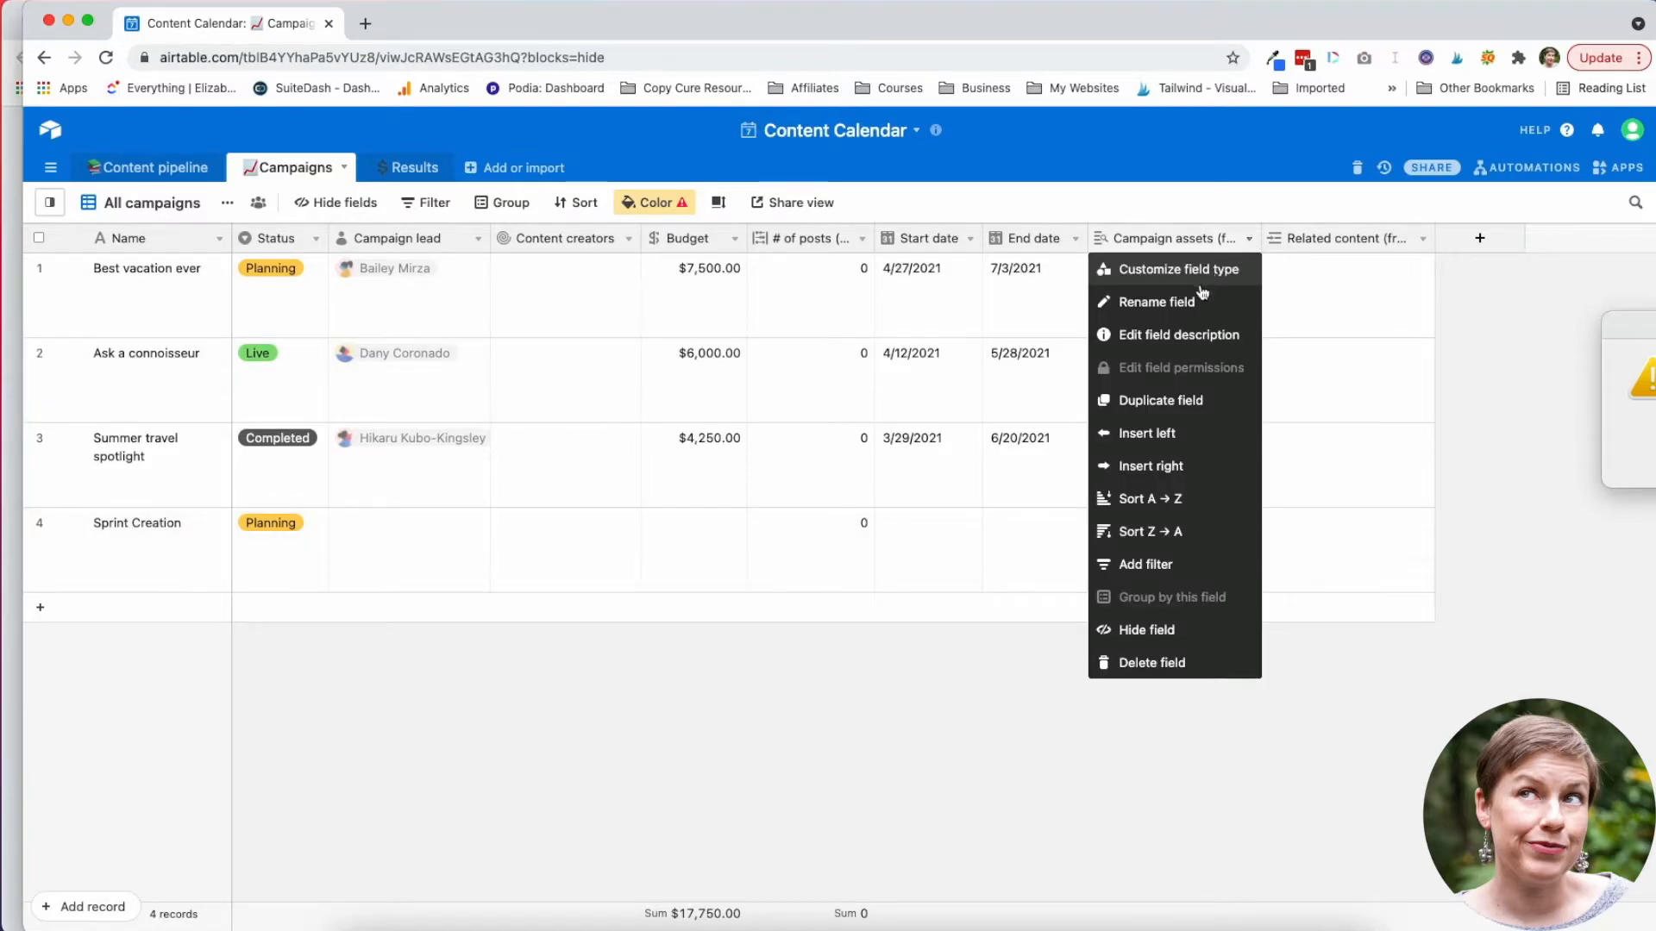
pyautogui.click(1196, 270)
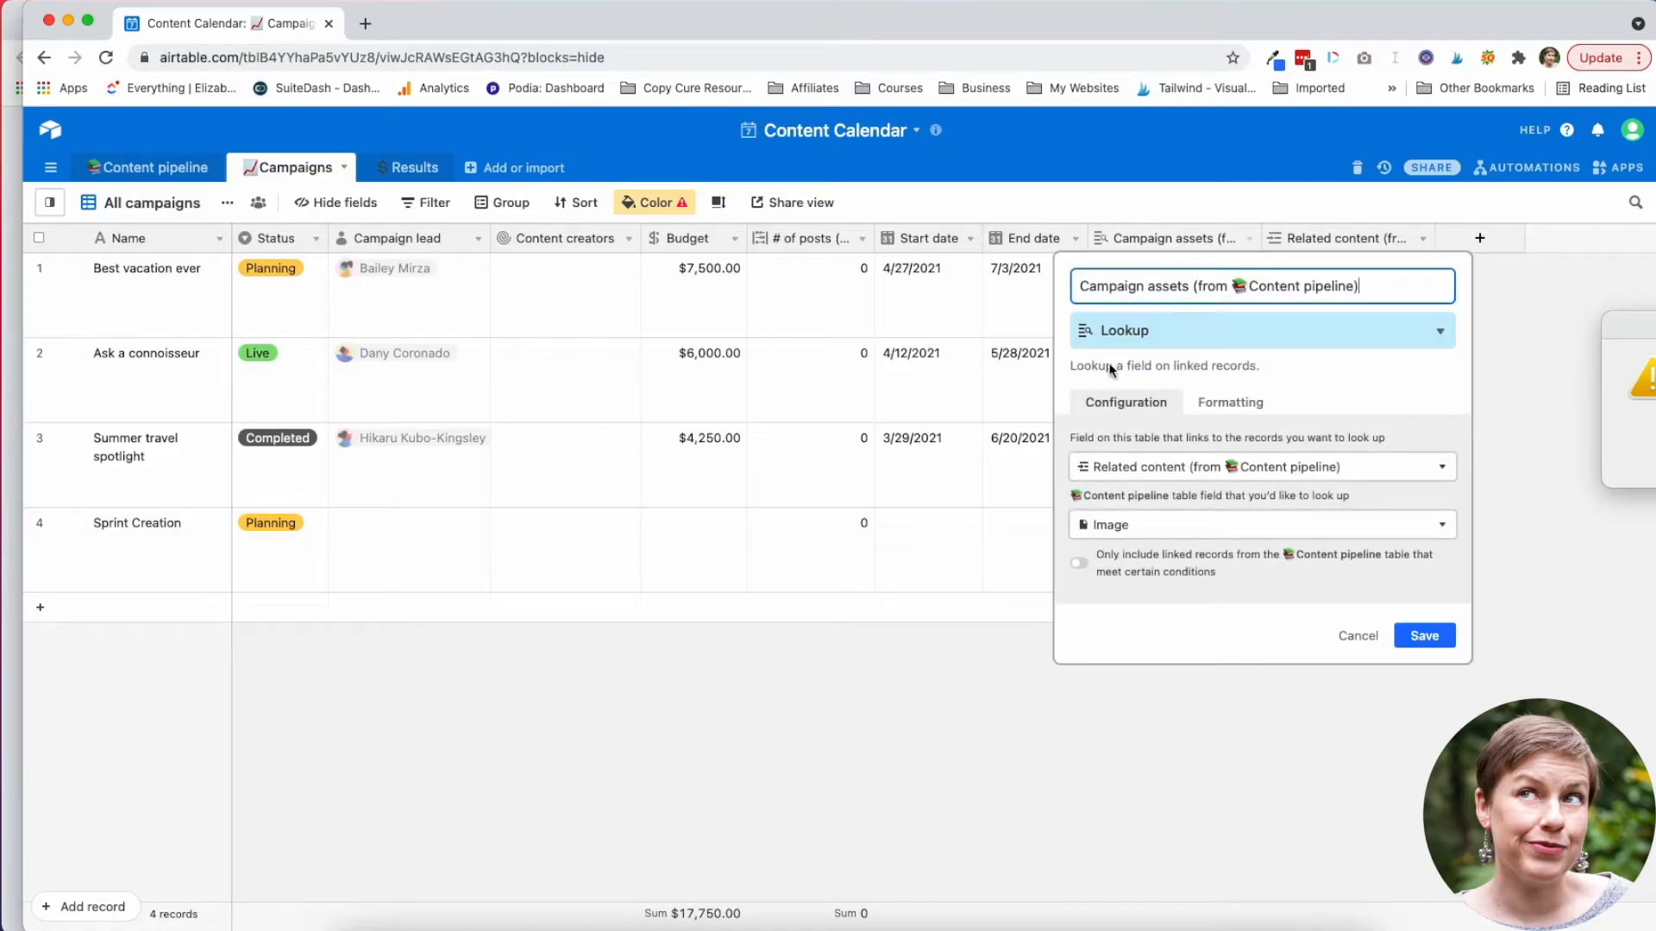
pyautogui.click(1334, 243)
pyautogui.click(1403, 241)
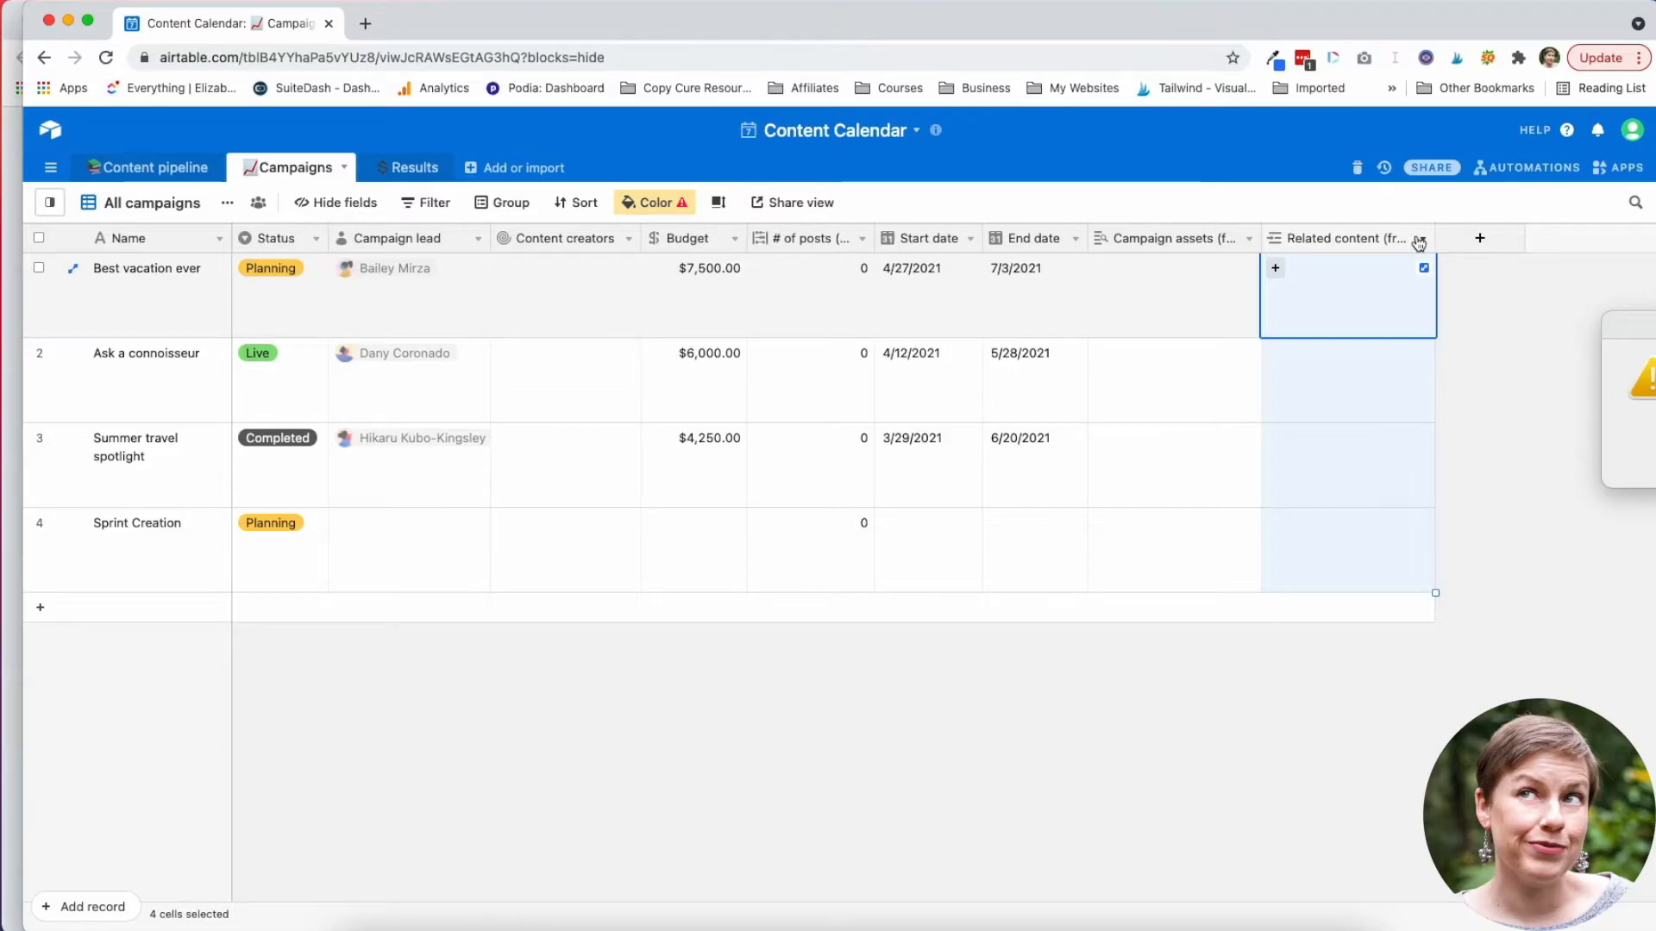
pyautogui.click(1419, 242)
pyautogui.click(1387, 273)
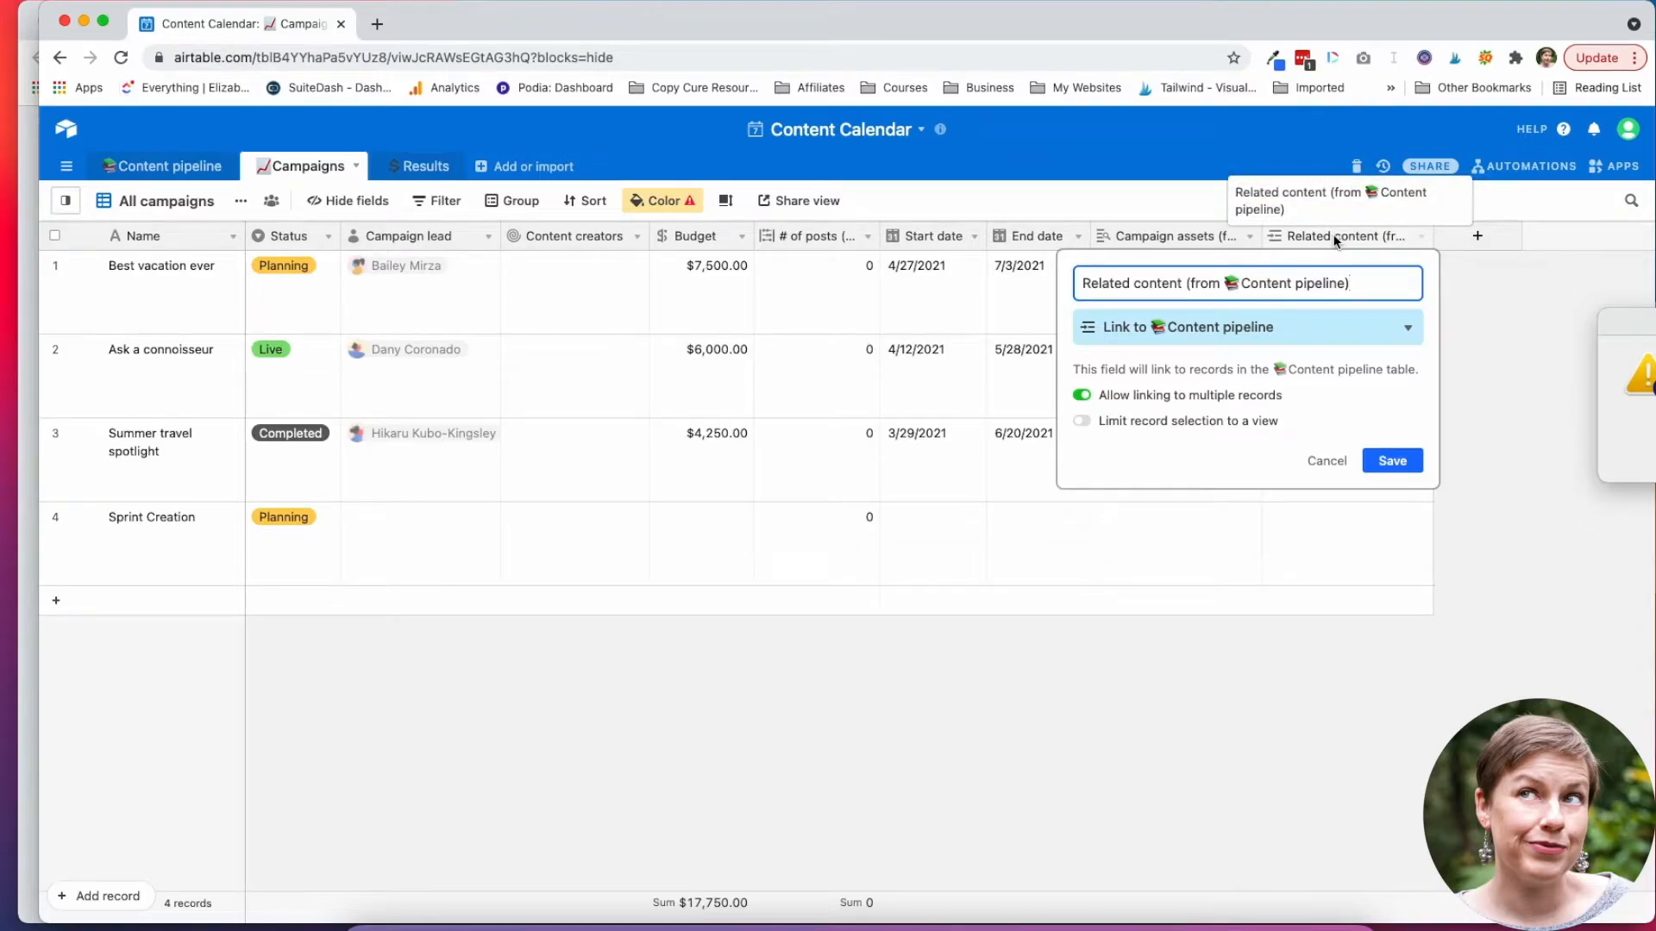
# Link the "New viedo" record to the "Sprint Creation" campaign as its related content.
pyautogui.click(1330, 536)
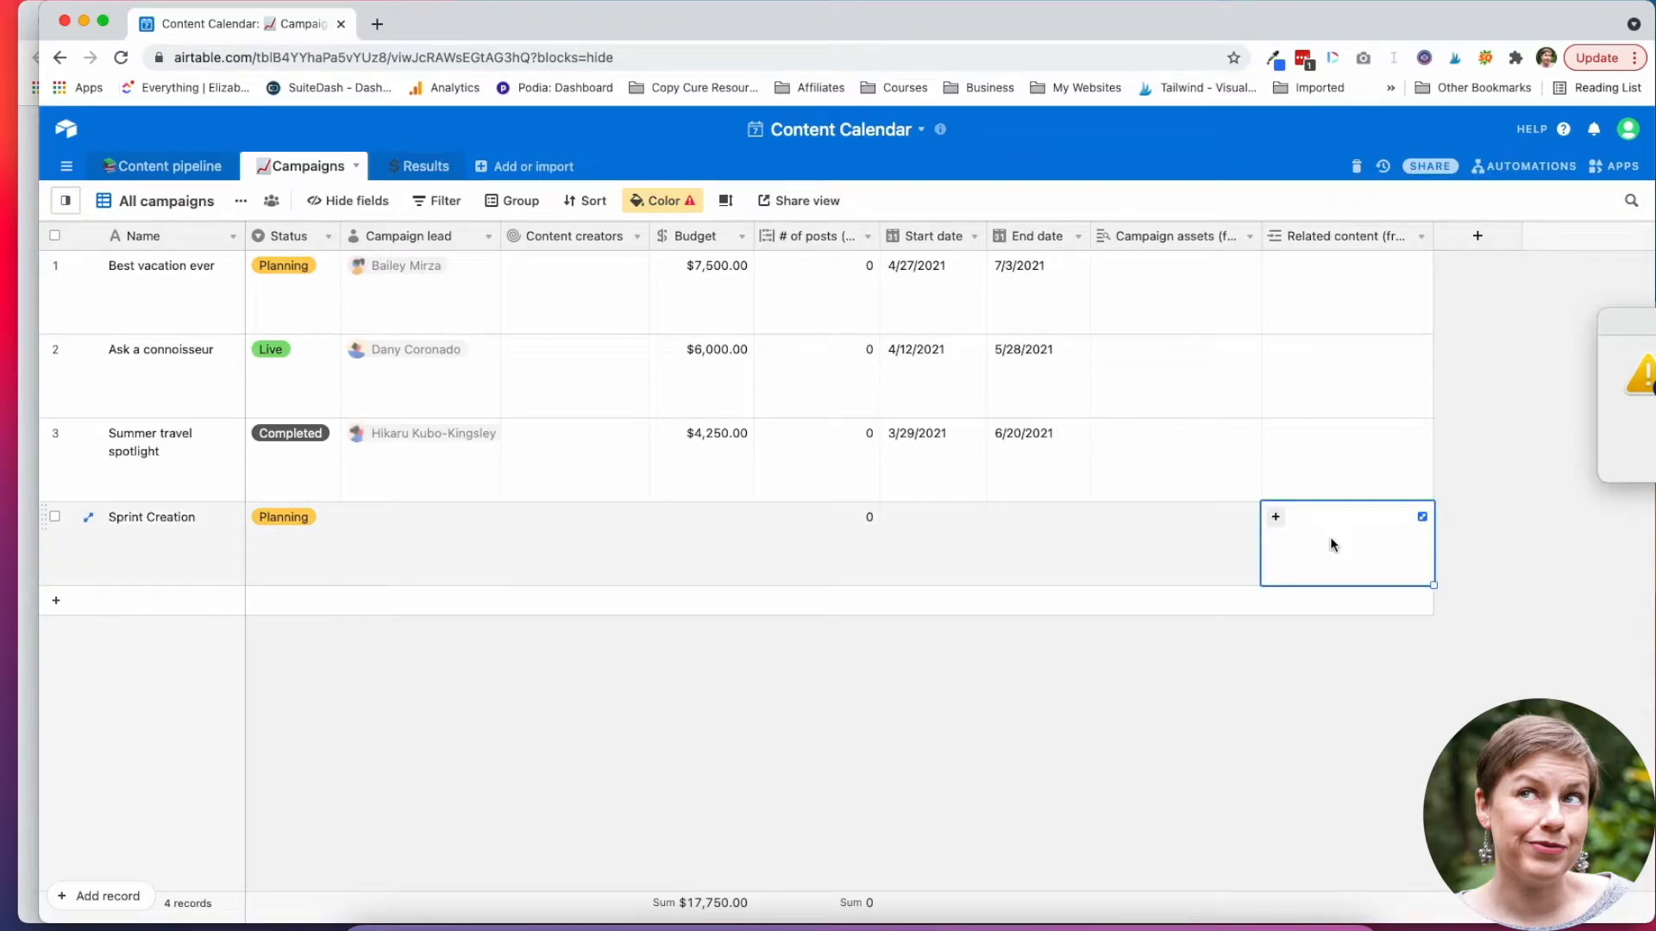
pyautogui.click(1276, 522)
pyautogui.scroll(-3, 1072, 447)
pyautogui.click(1142, 649)
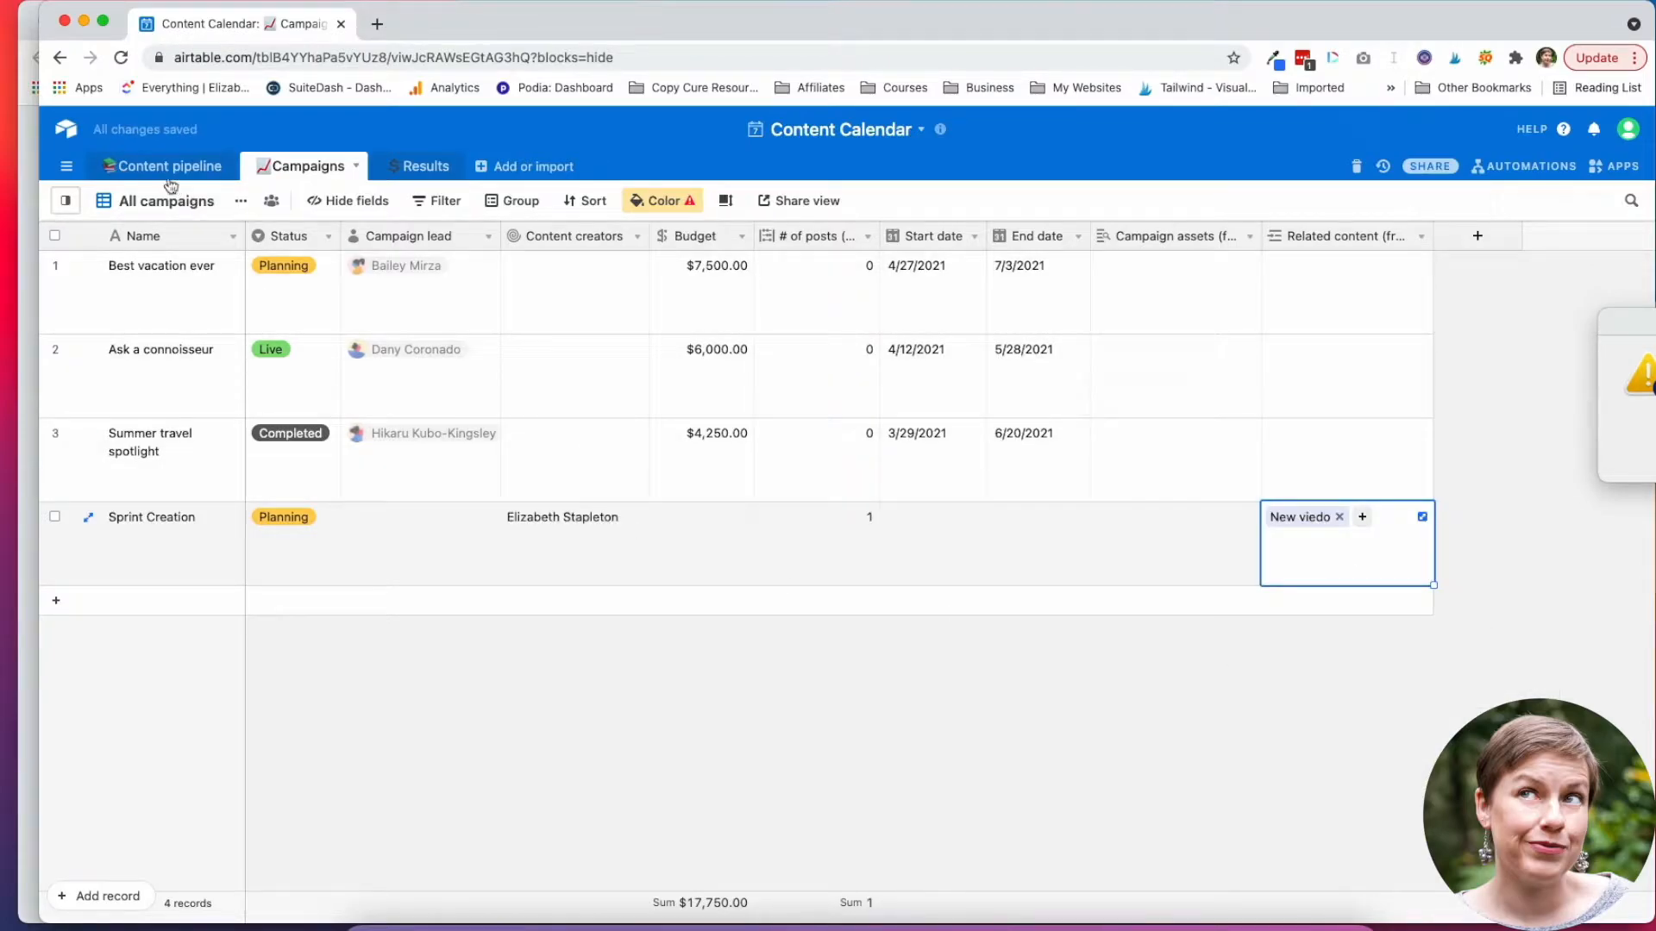
# Check the campaign link in the Content pipeline table and look over the Results table's cards and available view types.
pyautogui.click(166, 175)
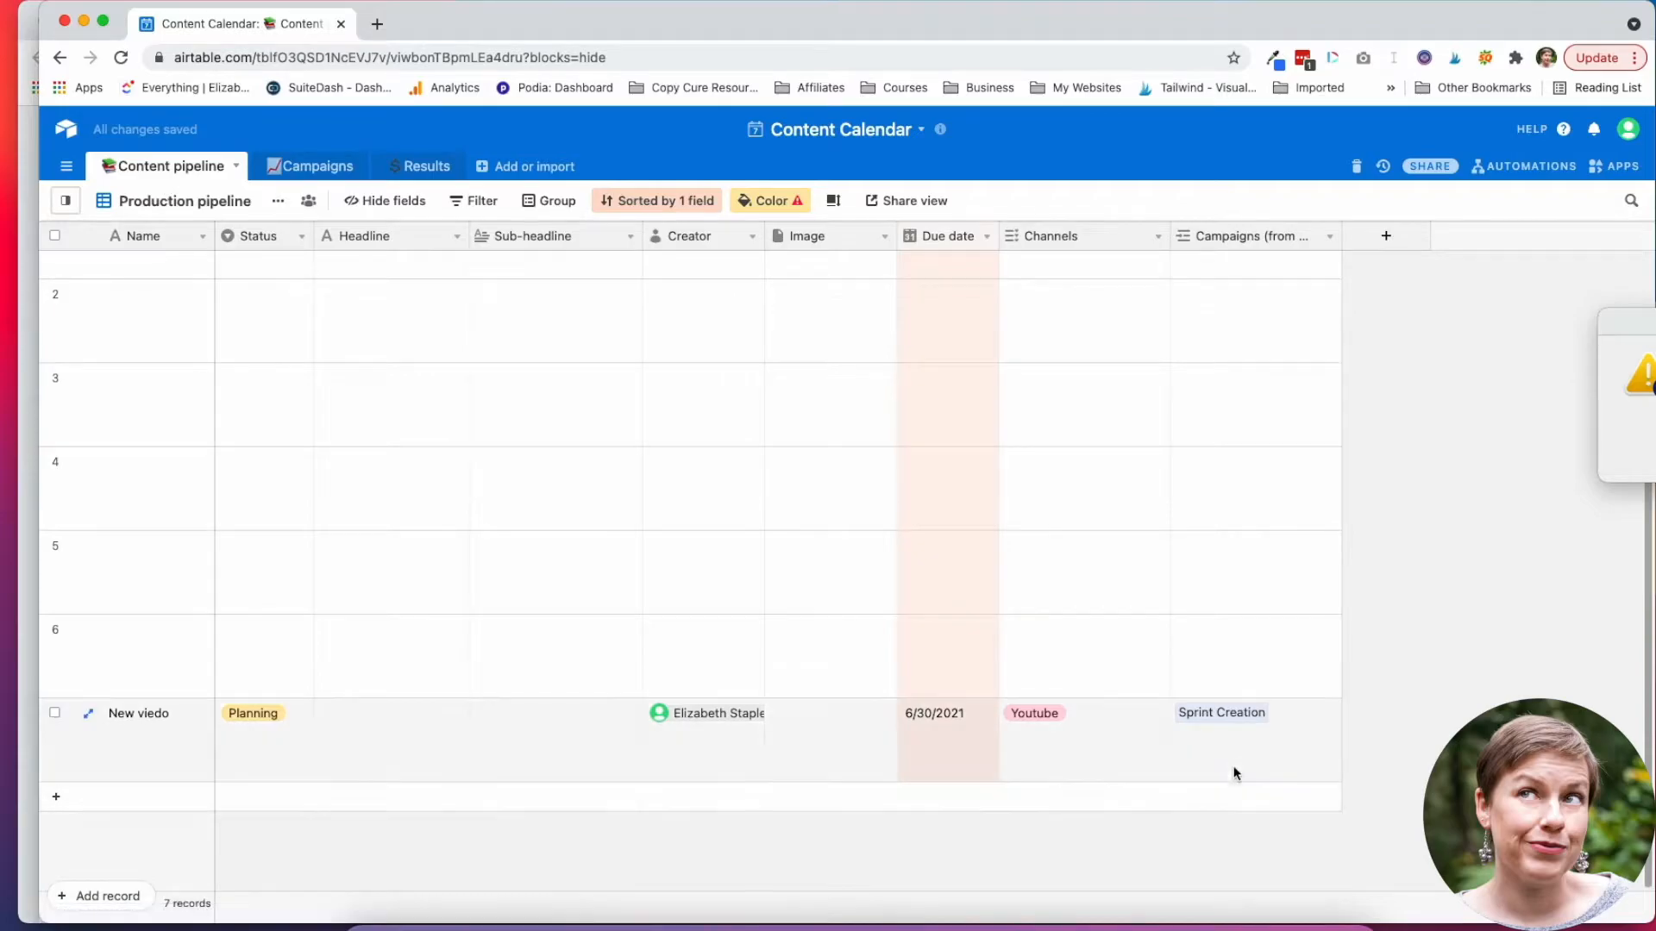
pyautogui.click(422, 166)
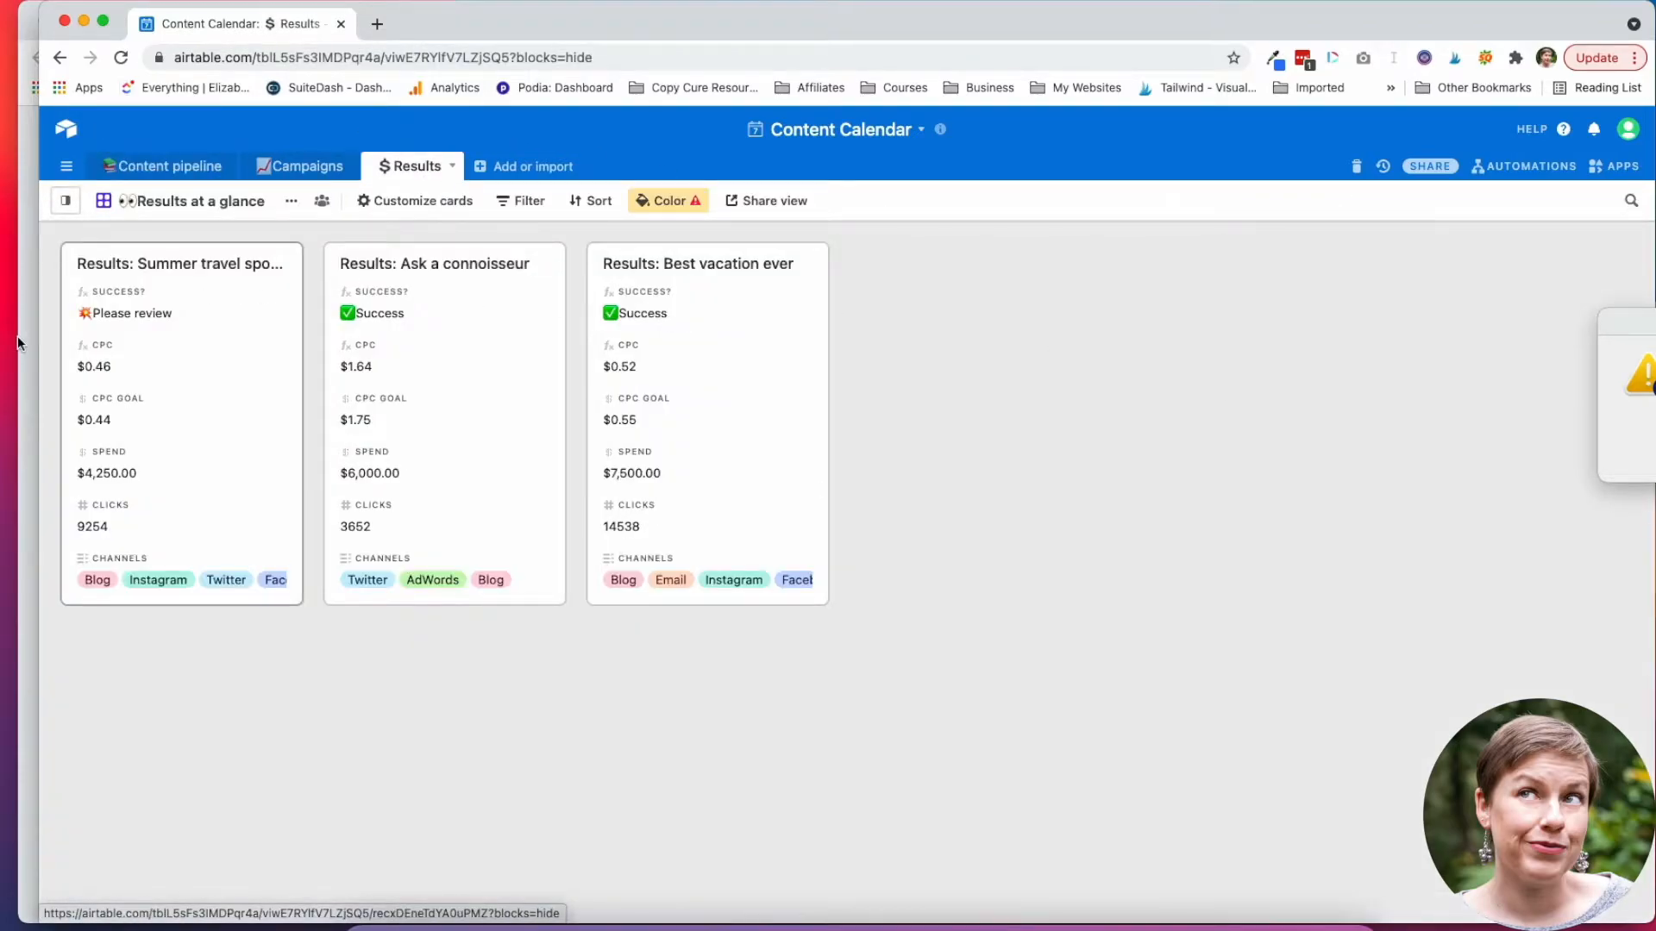
pyautogui.click(175, 169)
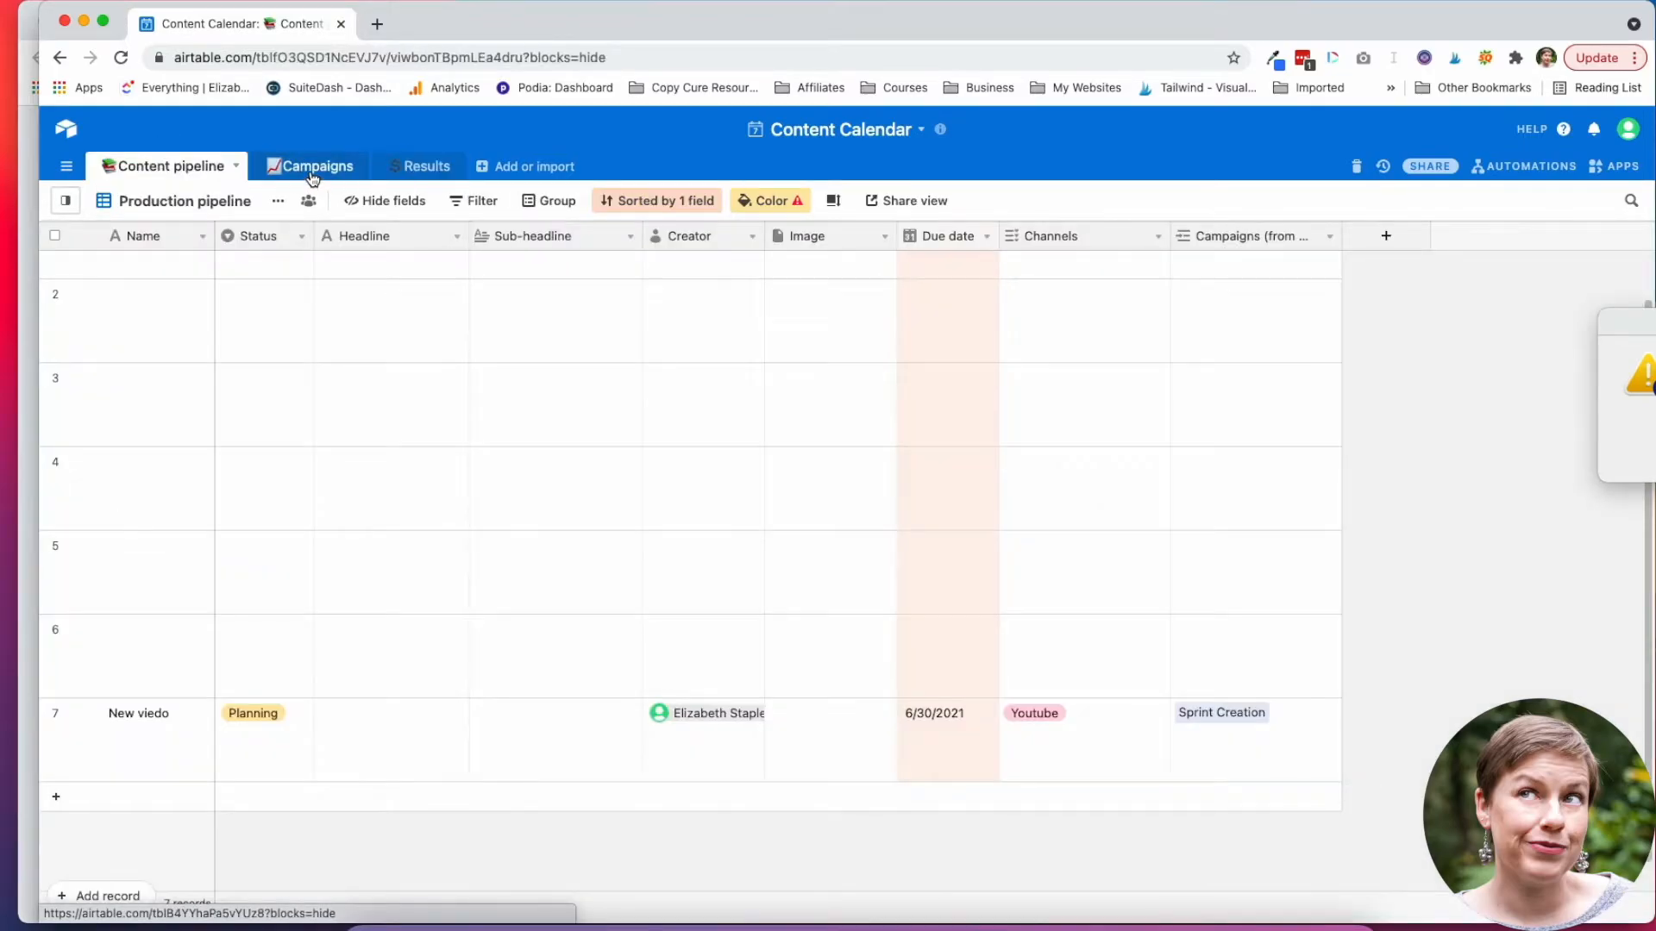
pyautogui.click(424, 166)
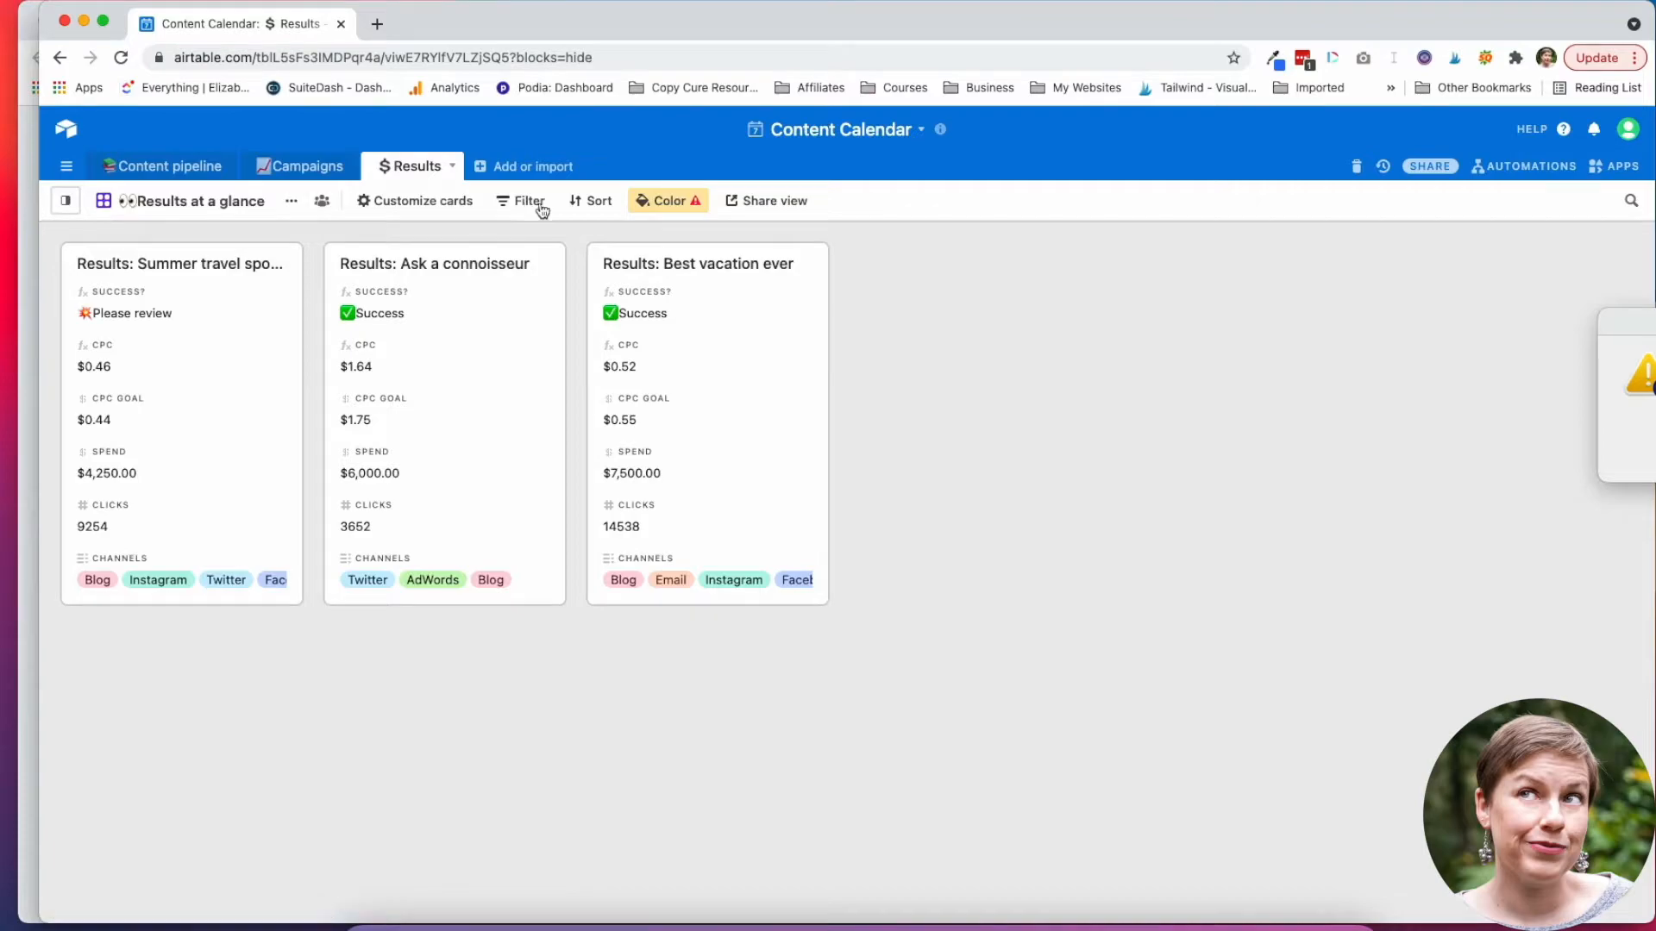
pyautogui.click(64, 203)
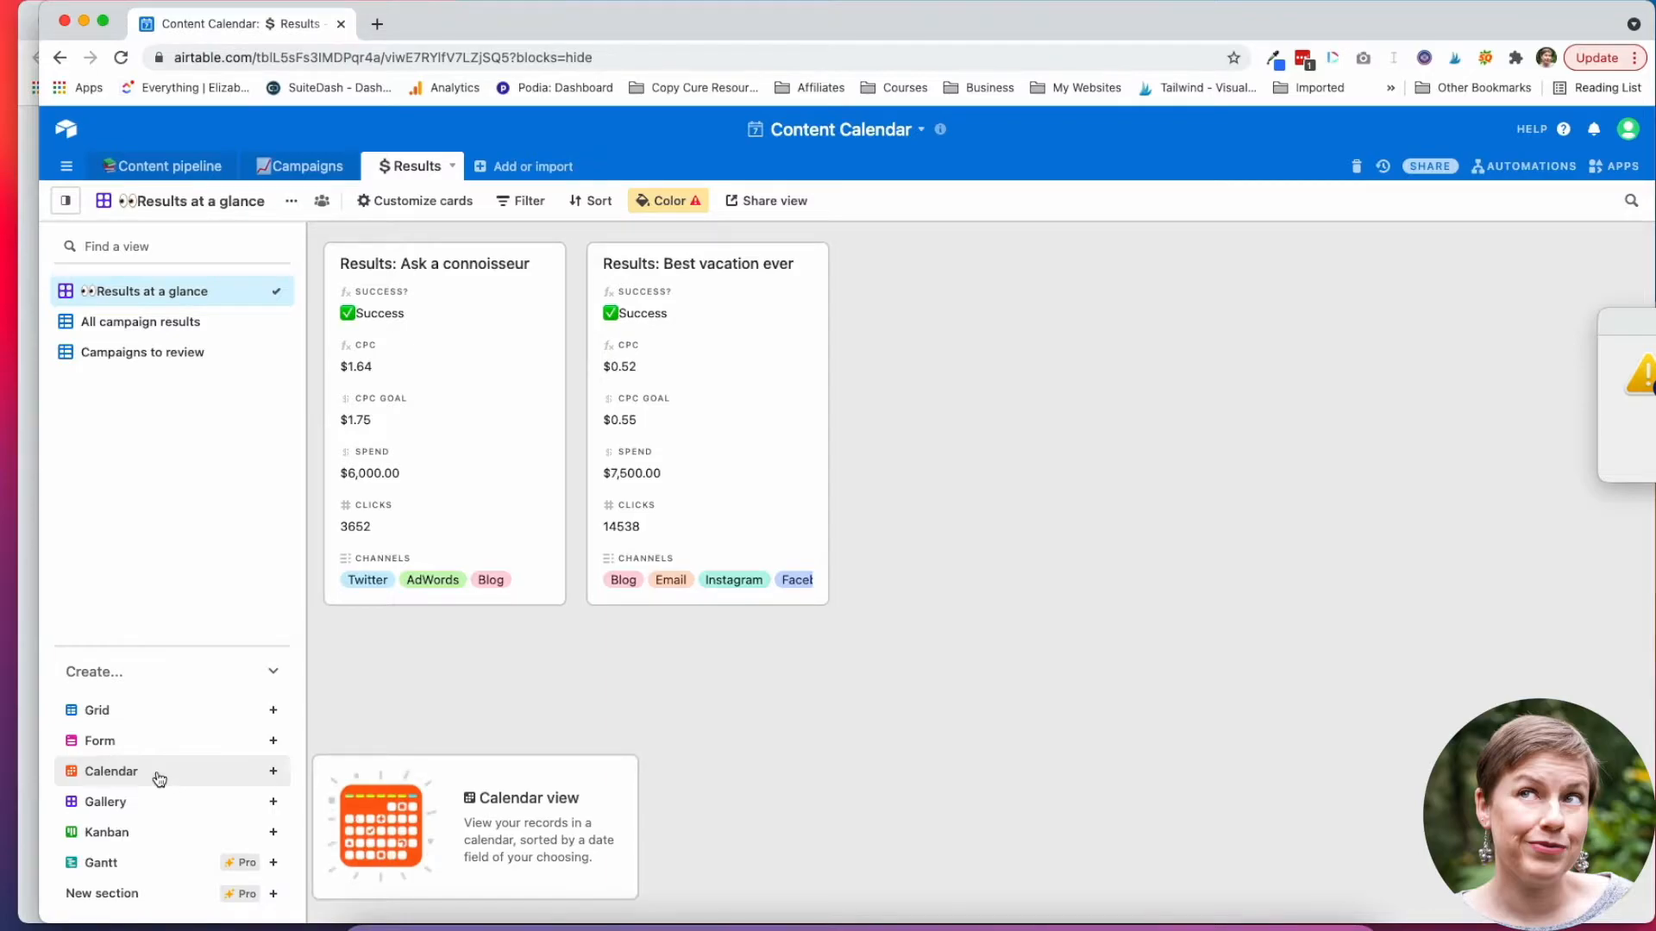
pyautogui.moveTo(214, 835)
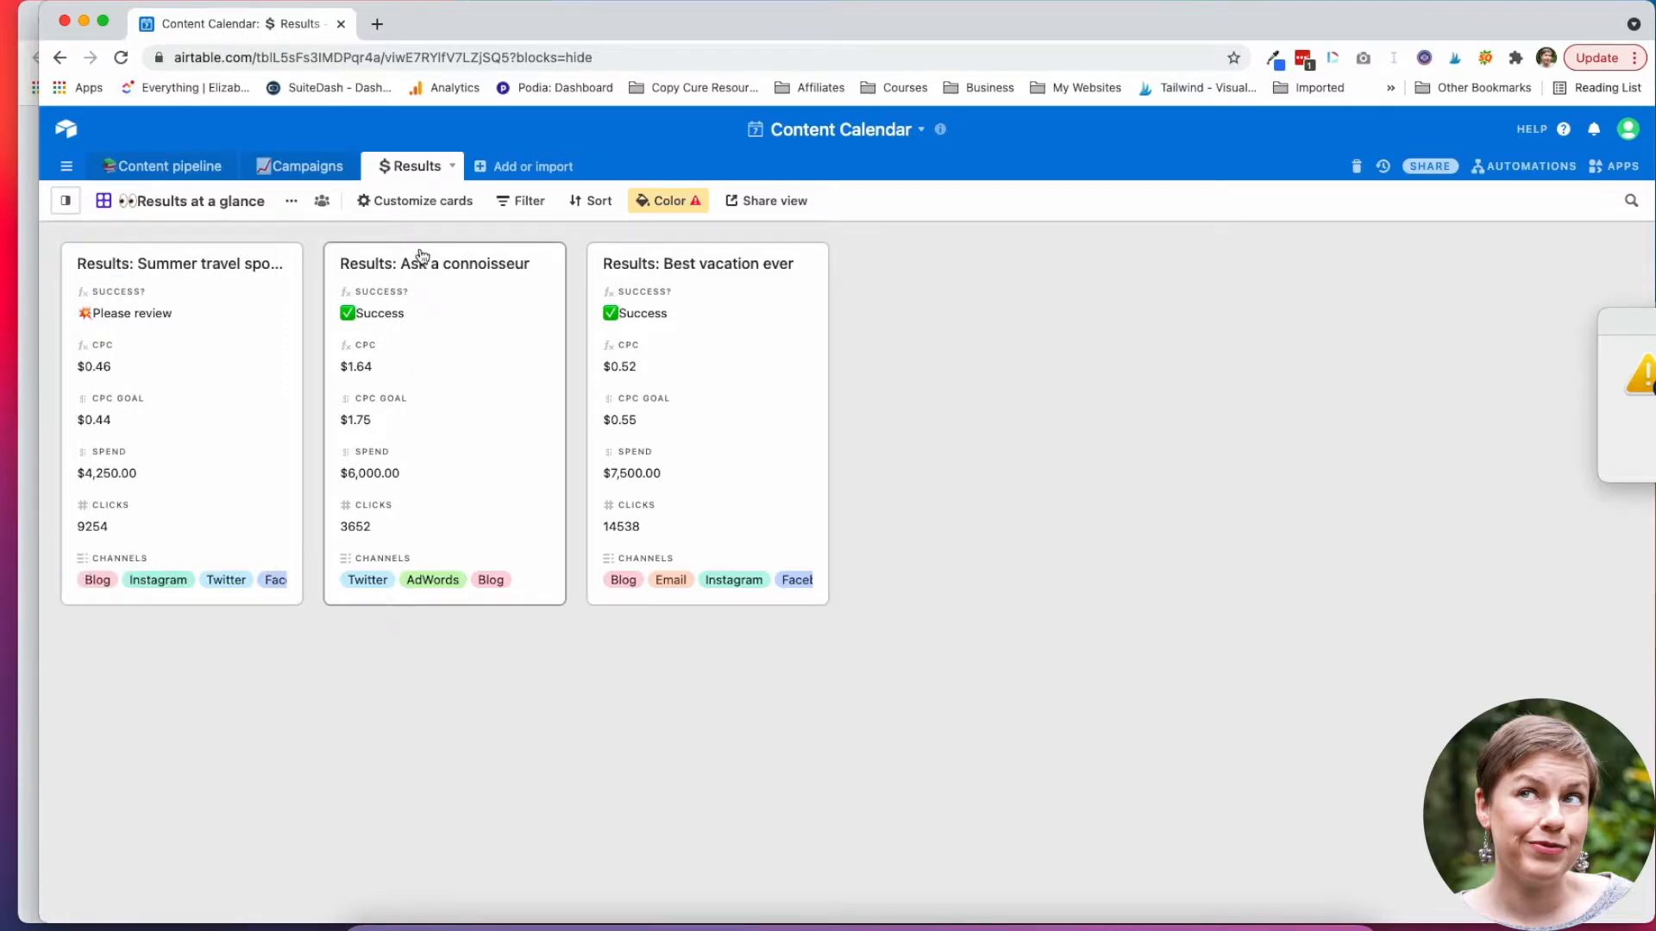
# Examine the "Results: Best vacation ever" record, including its hidden fields and the CPM formula, and close it without changes.
pyautogui.click(291, 206)
pyautogui.click(722, 313)
pyautogui.click(723, 312)
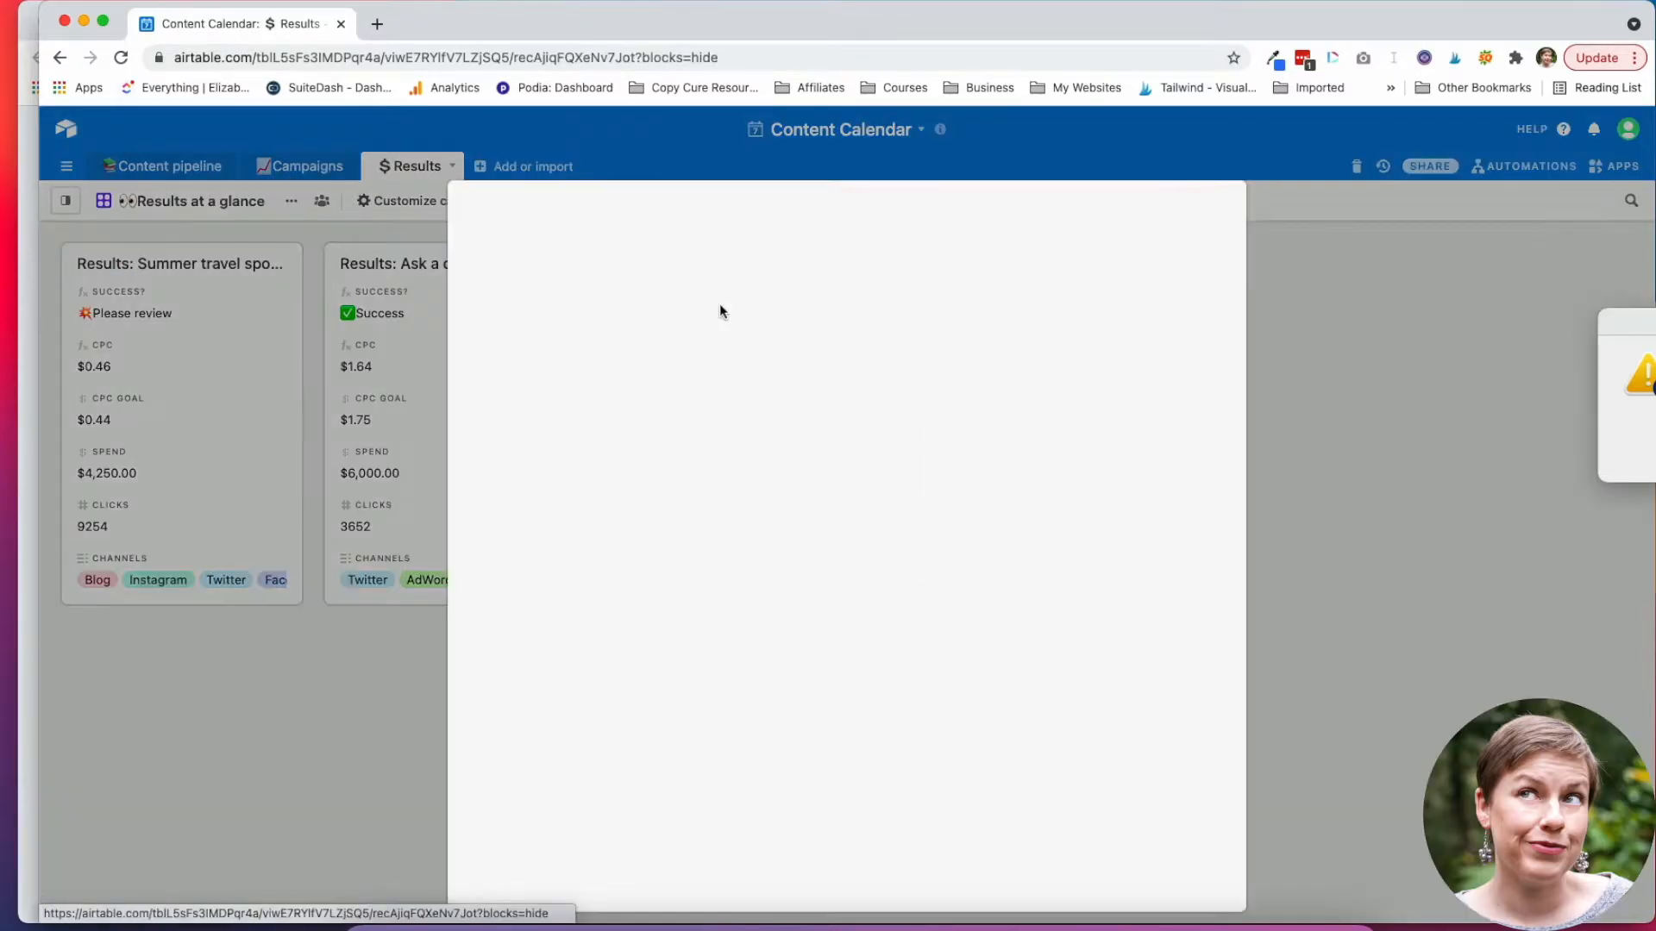
pyautogui.scroll(-3, 681, 522)
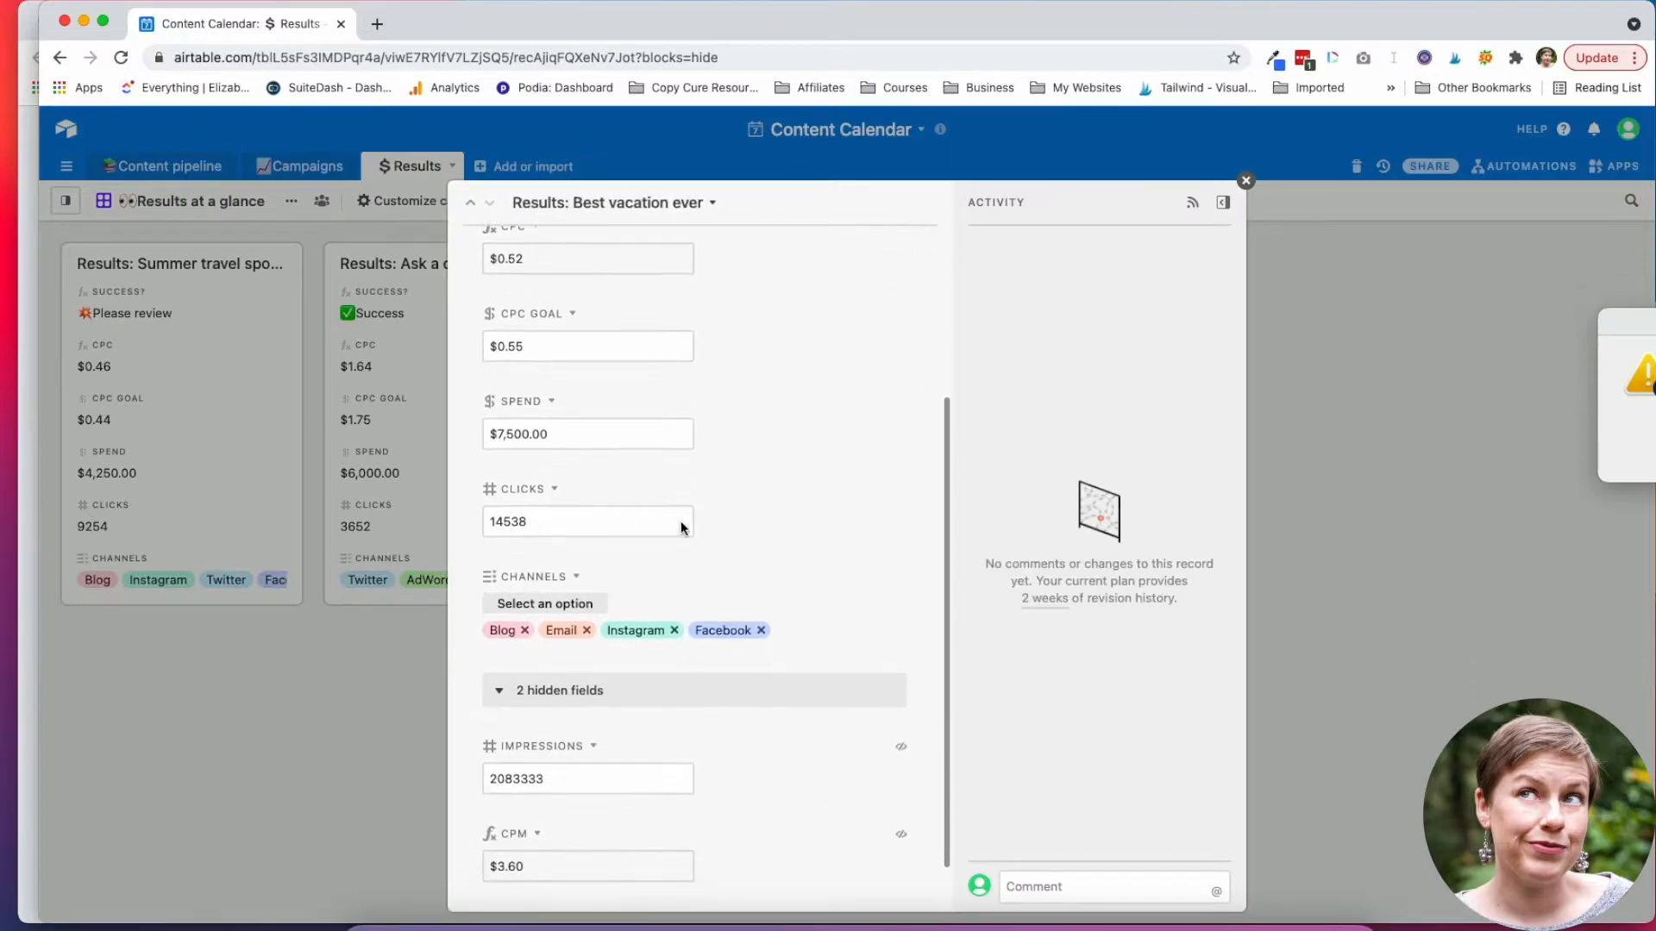
pyautogui.scroll(1, 680, 521)
pyautogui.scroll(-1, 681, 521)
pyautogui.click(536, 809)
pyautogui.click(517, 776)
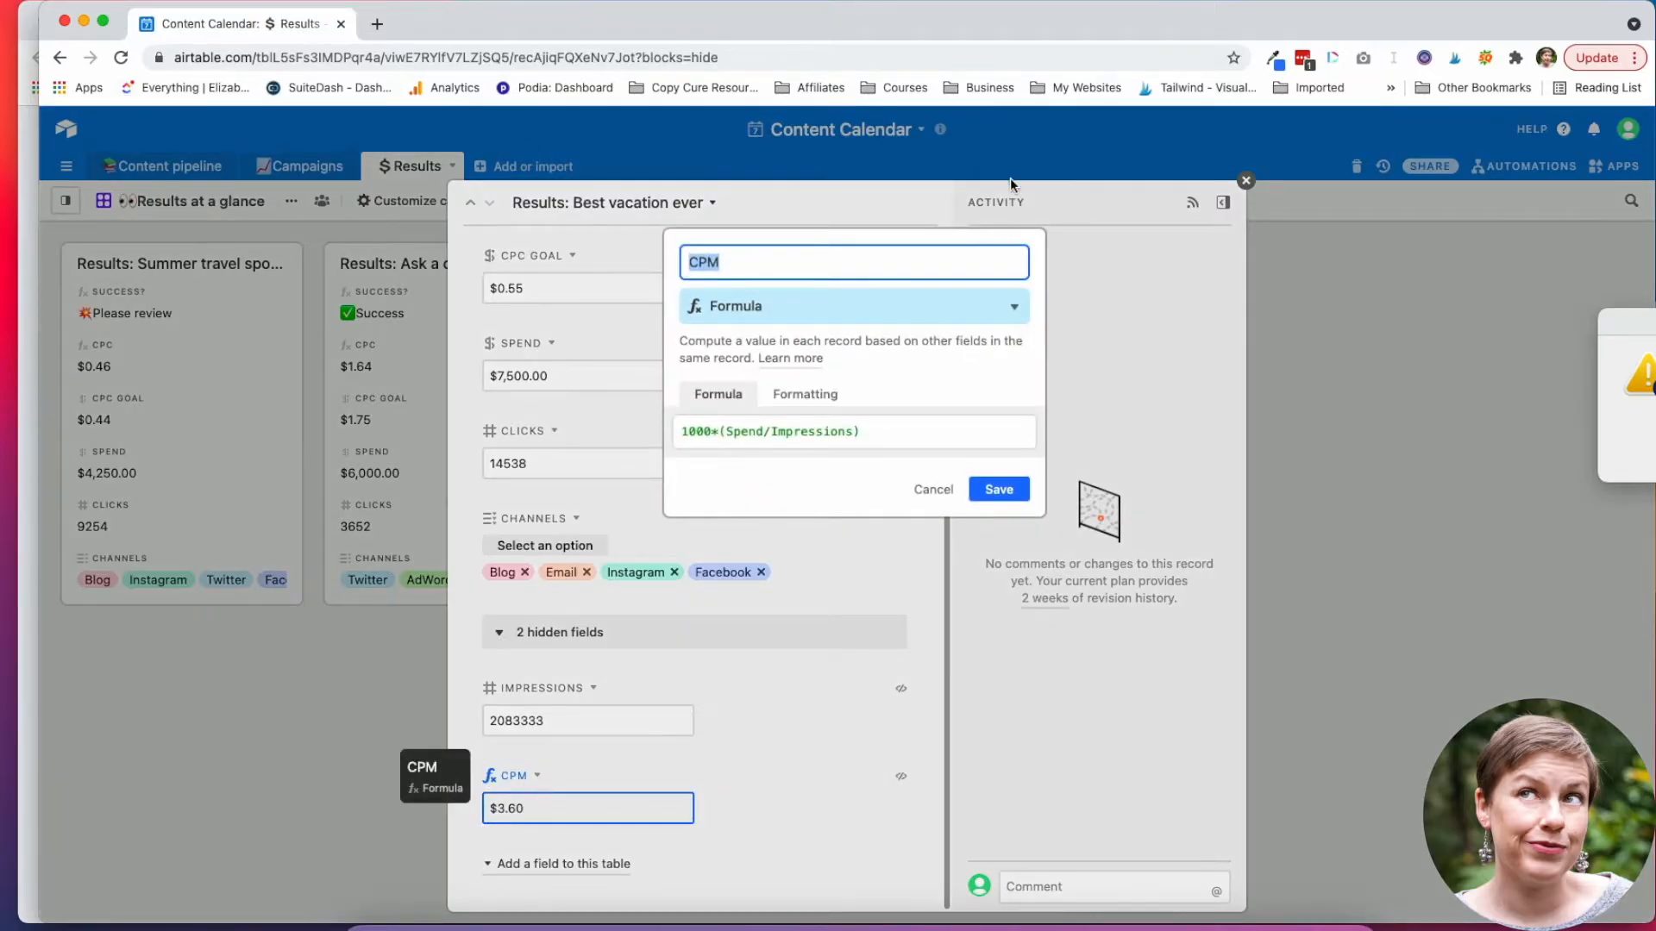
pyautogui.click(956, 490)
pyautogui.scroll(5, 750, 491)
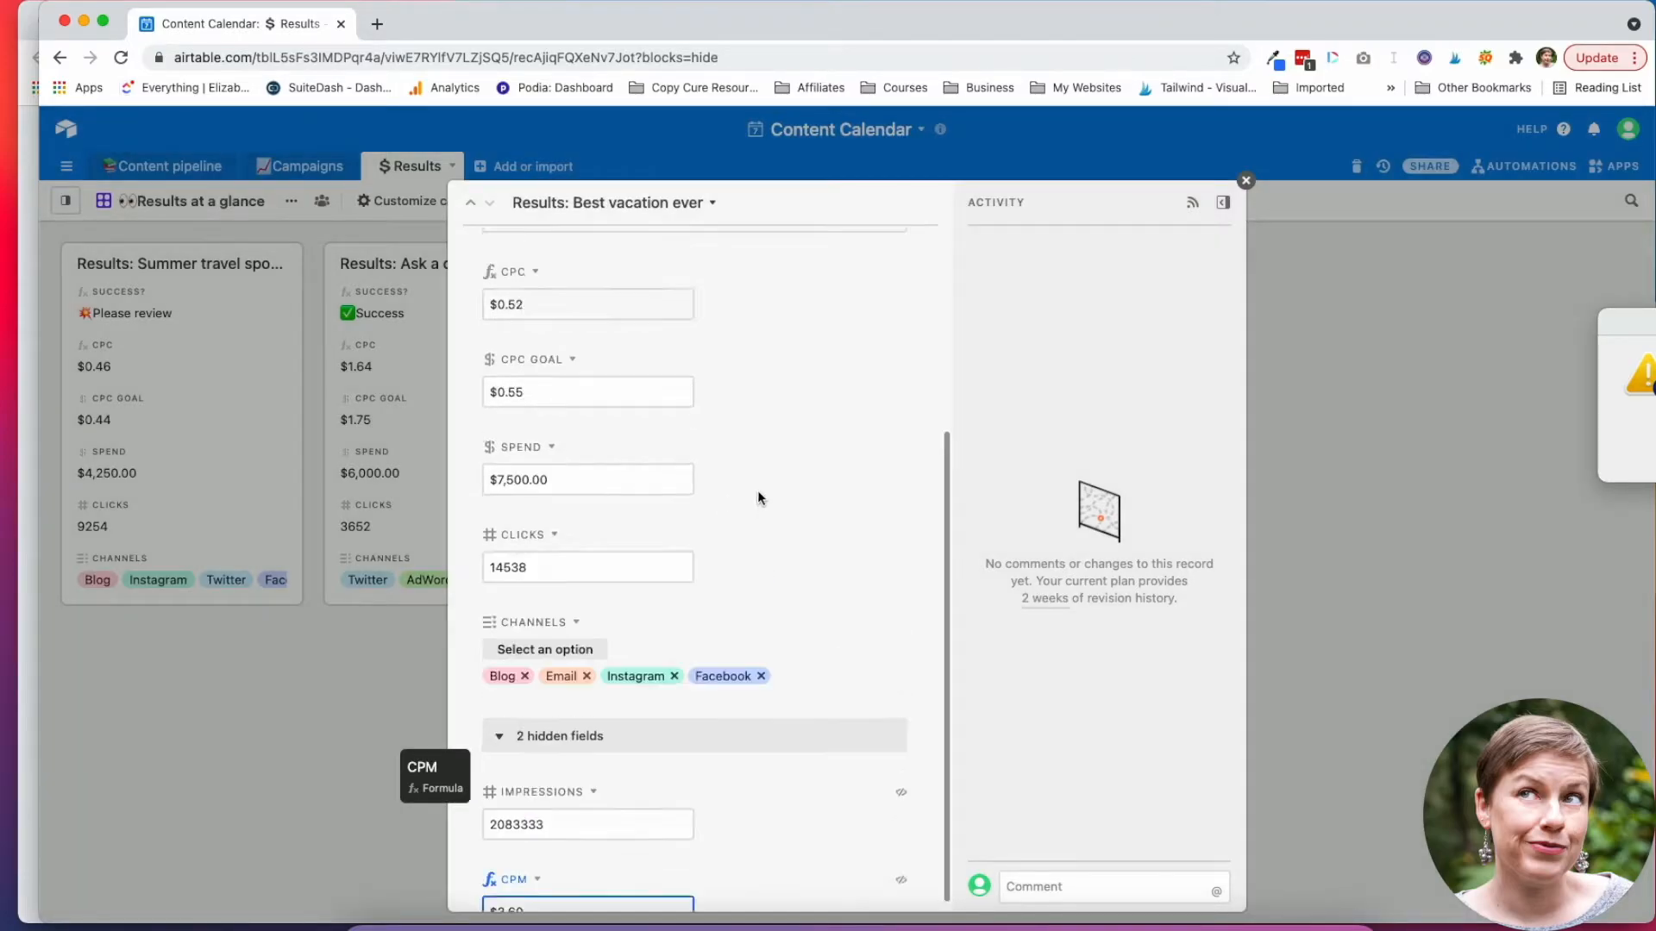
pyautogui.press('Escape')
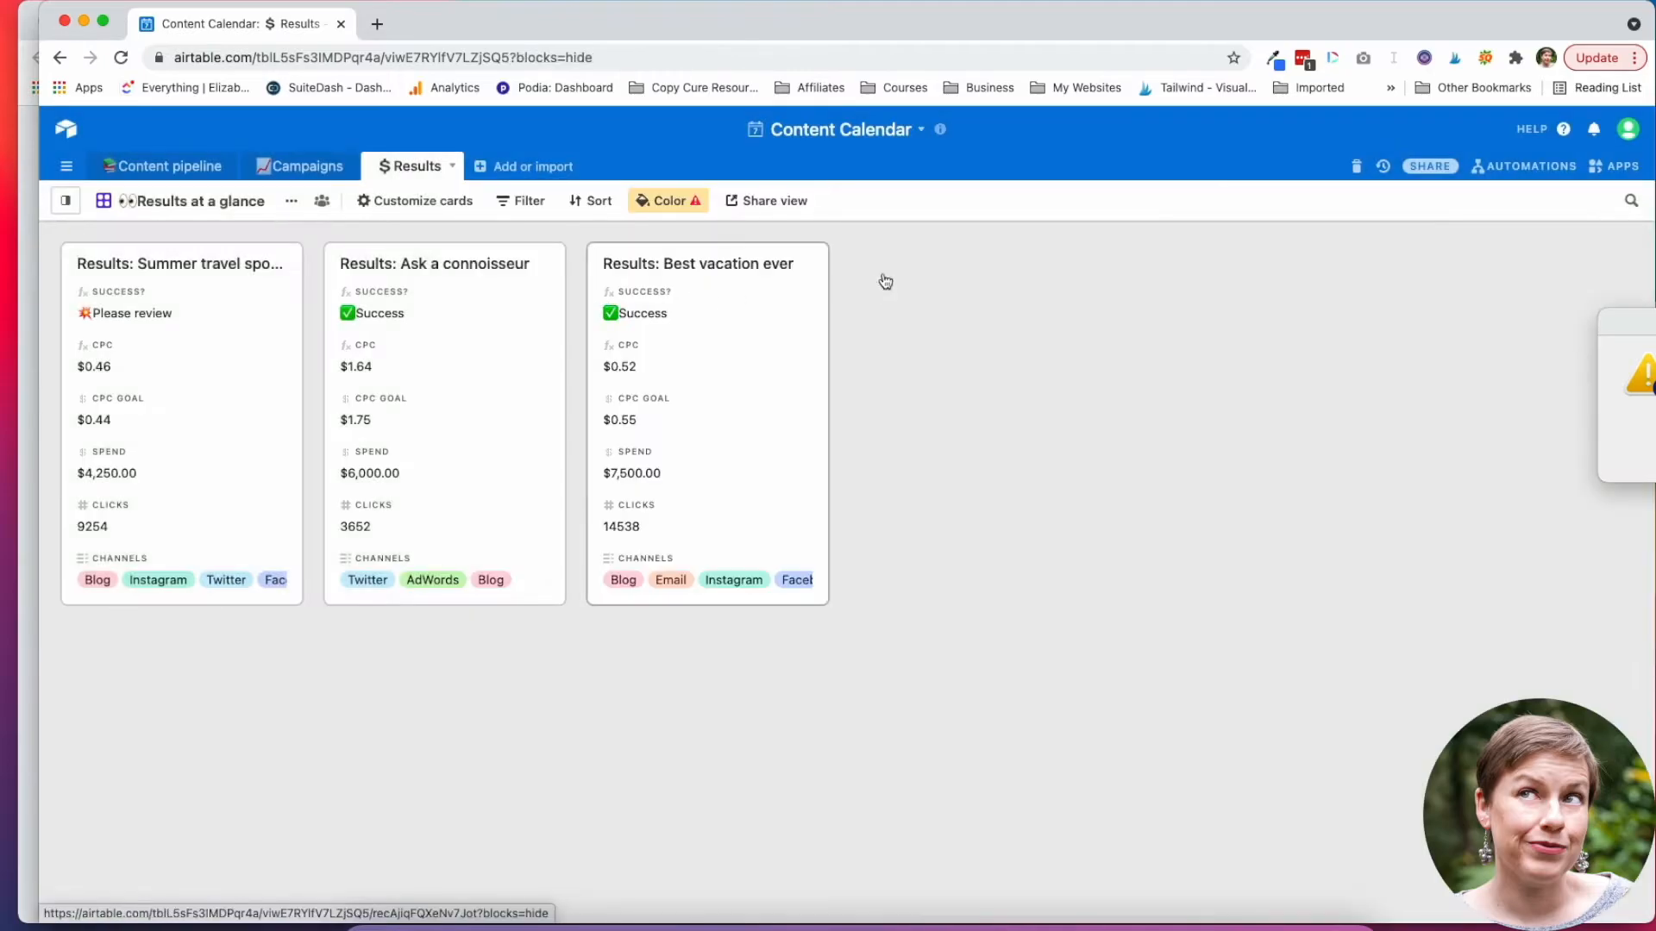
# Return to the list of bases and create a new base from scratch in the Youtube workspace.
pyautogui.click(69, 134)
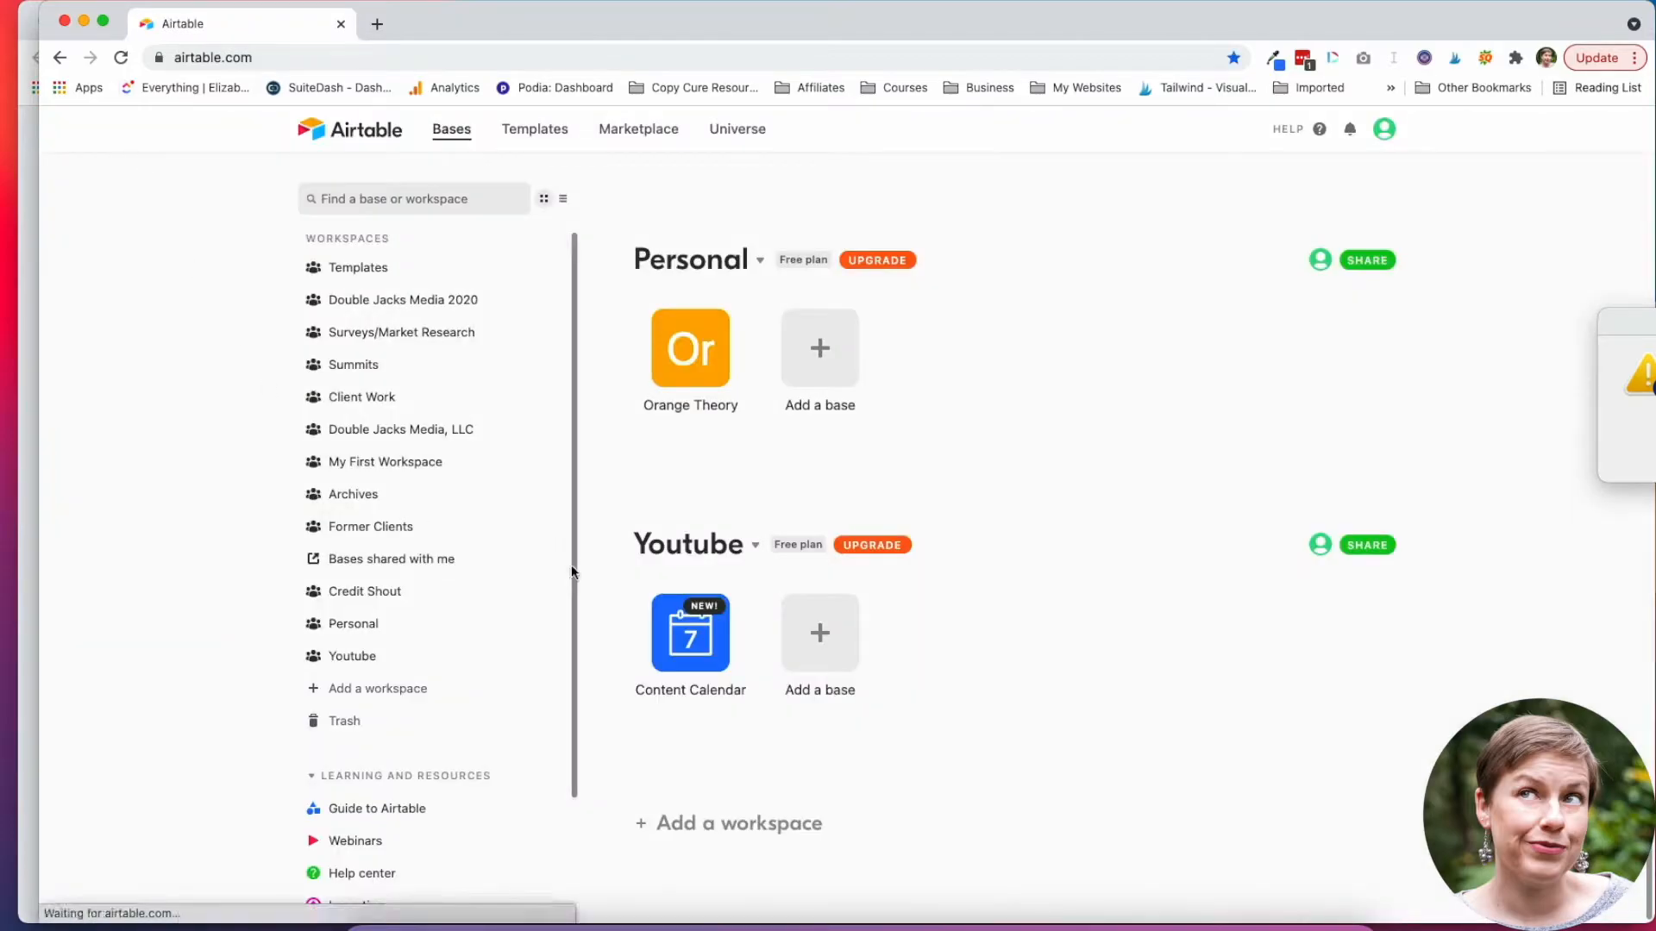
pyautogui.click(822, 645)
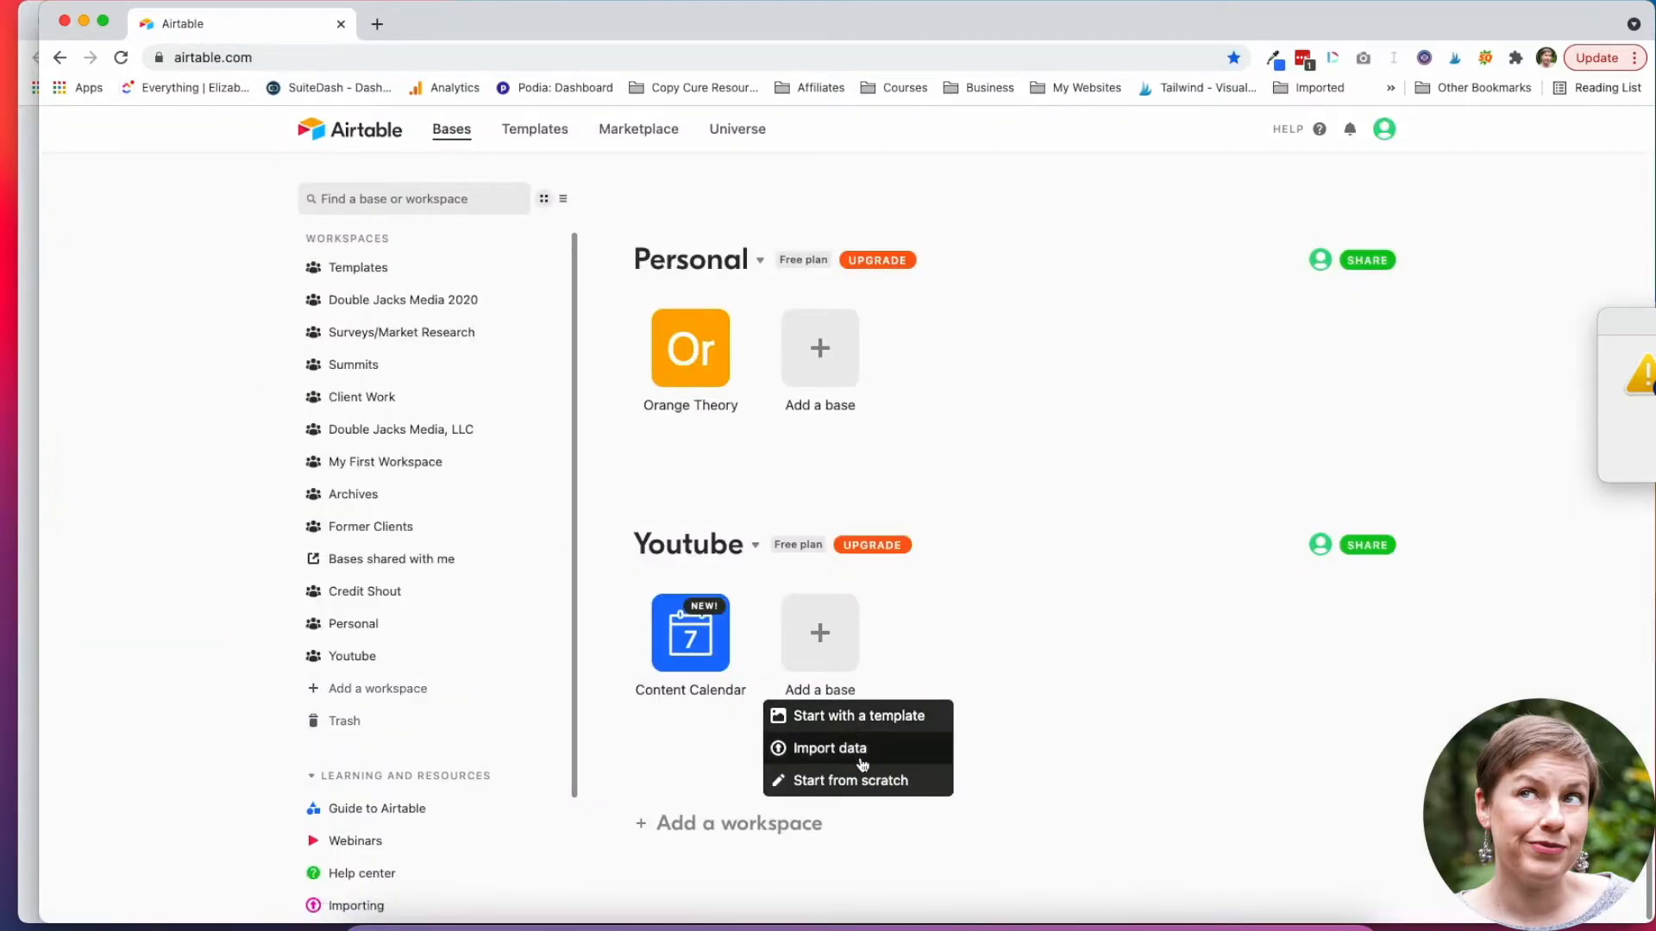
pyautogui.click(883, 786)
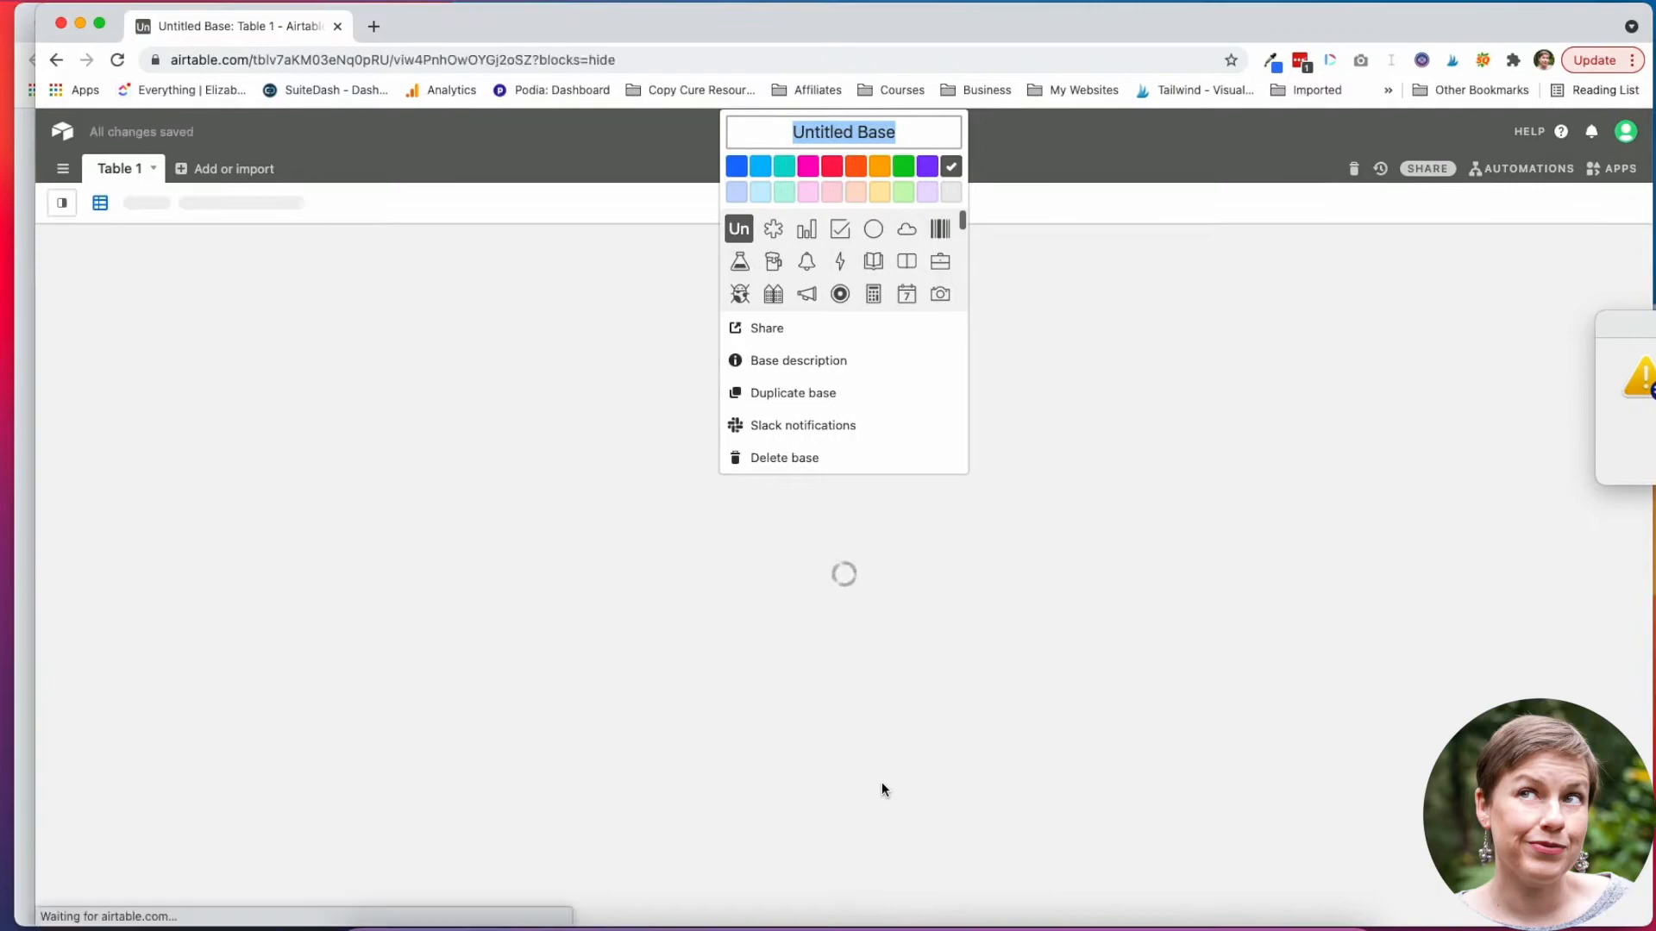
pyautogui.click(102, 164)
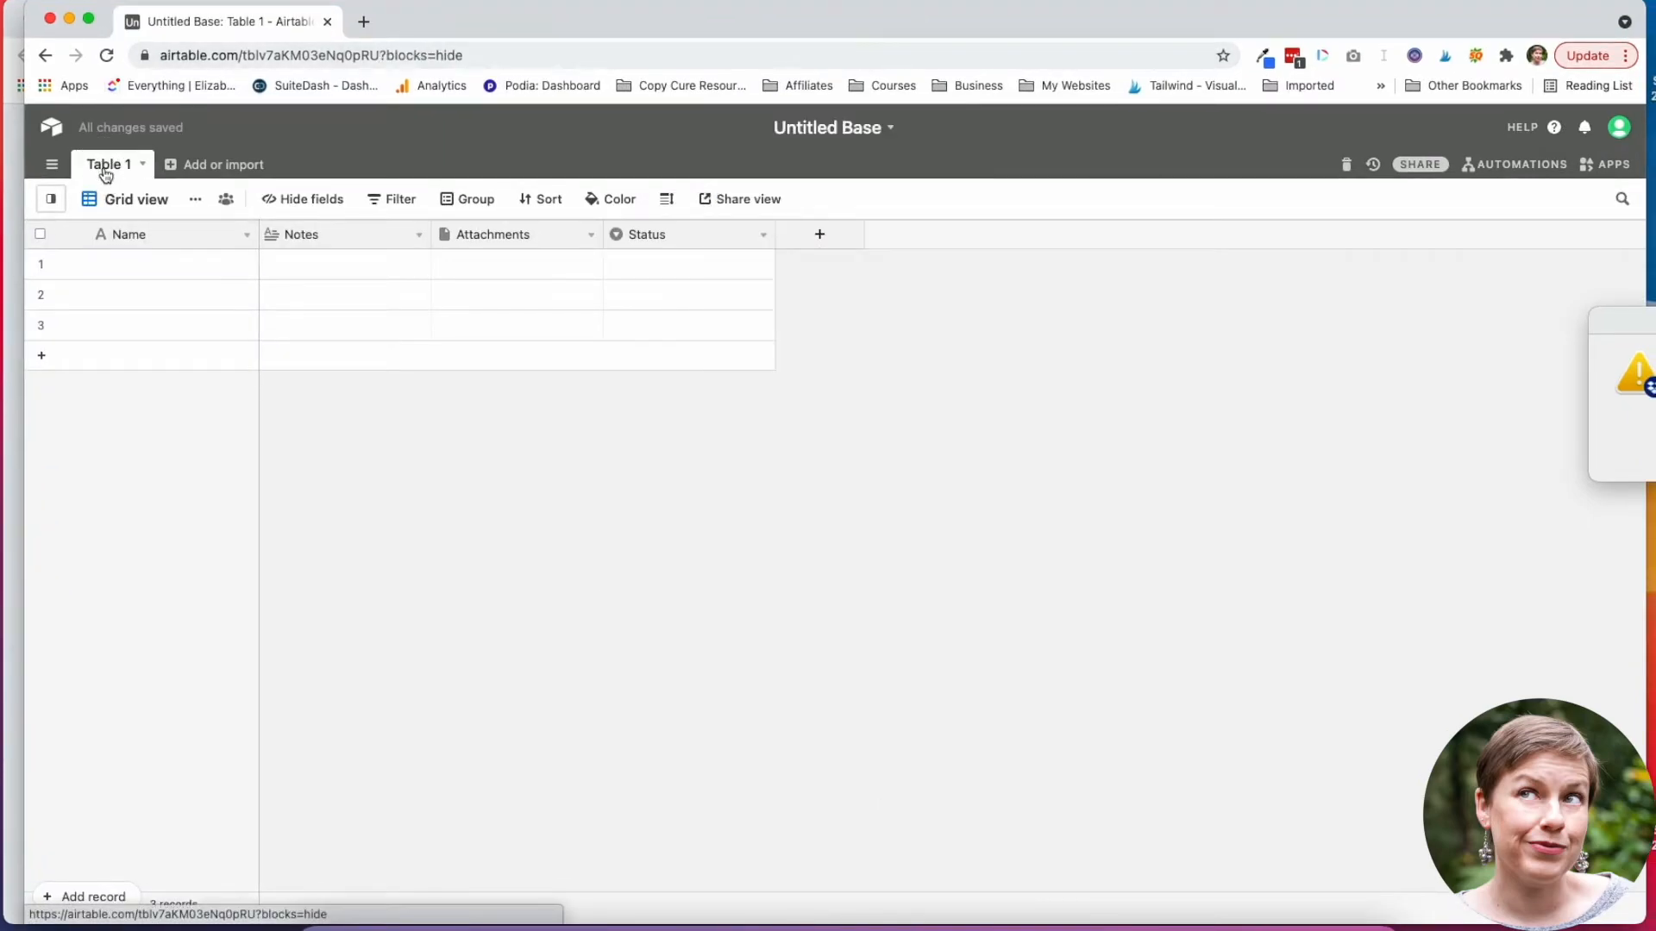
# Name the new base "Email Marketing" and give it an envelope icon and a pink color.
pyautogui.click(845, 136)
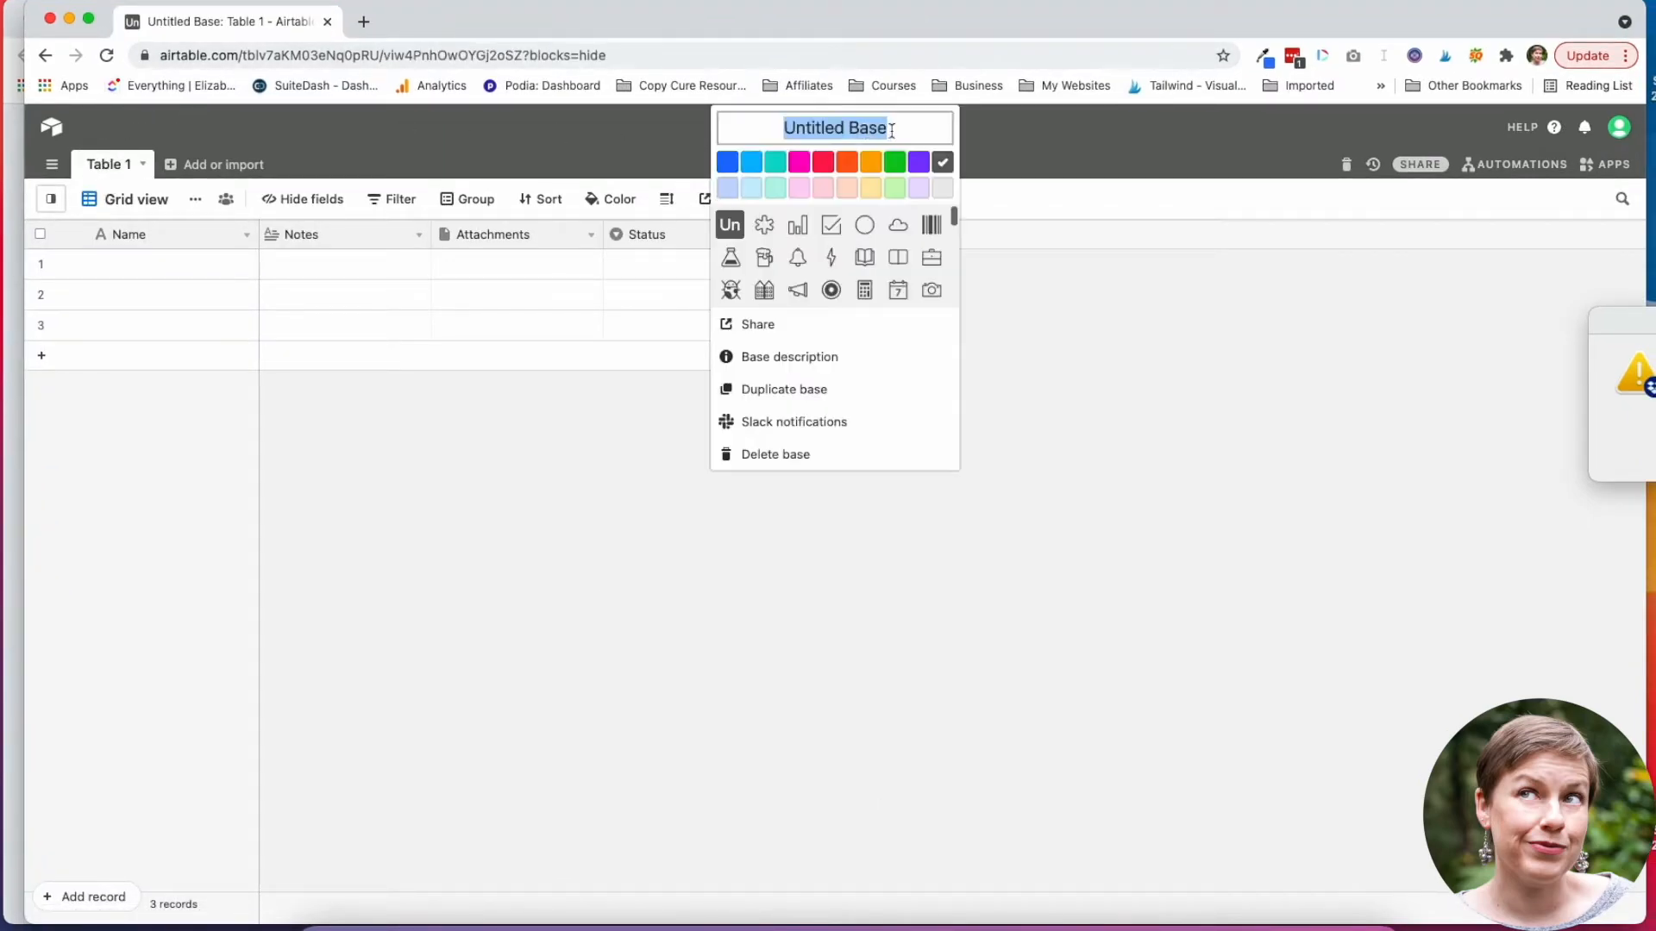
pyautogui.write('Email Mark')
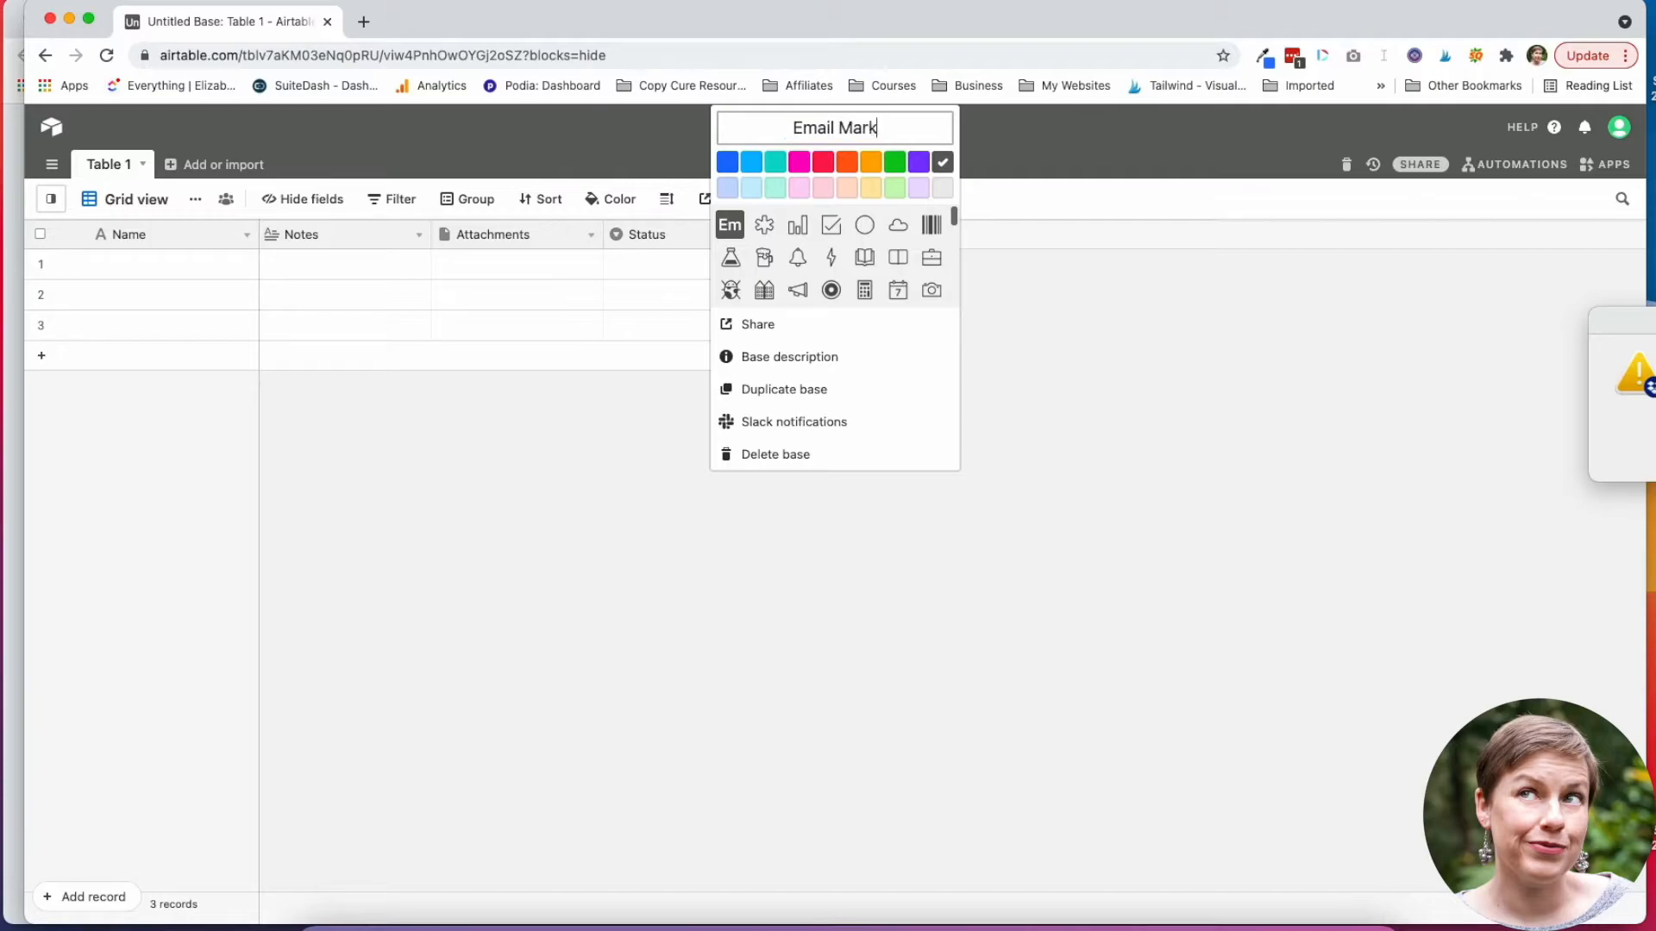
pyautogui.write('eting')
pyautogui.scroll(-5, 832, 274)
pyautogui.scroll(2, 832, 274)
pyautogui.click(798, 253)
pyautogui.click(798, 162)
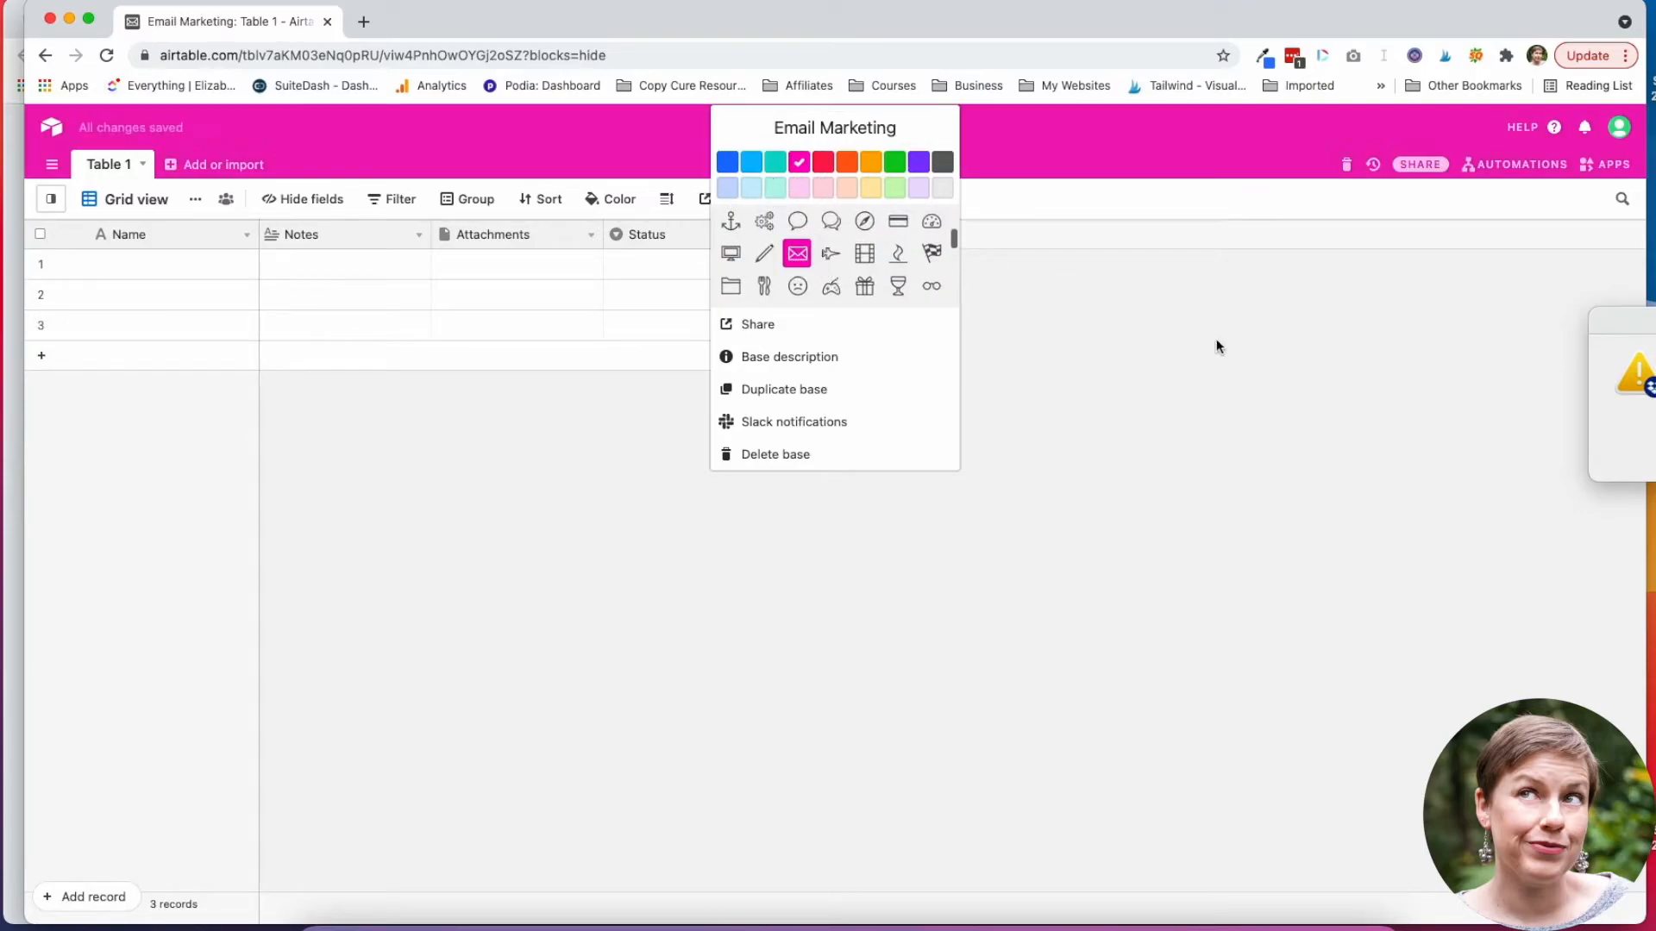
pyautogui.click(1216, 346)
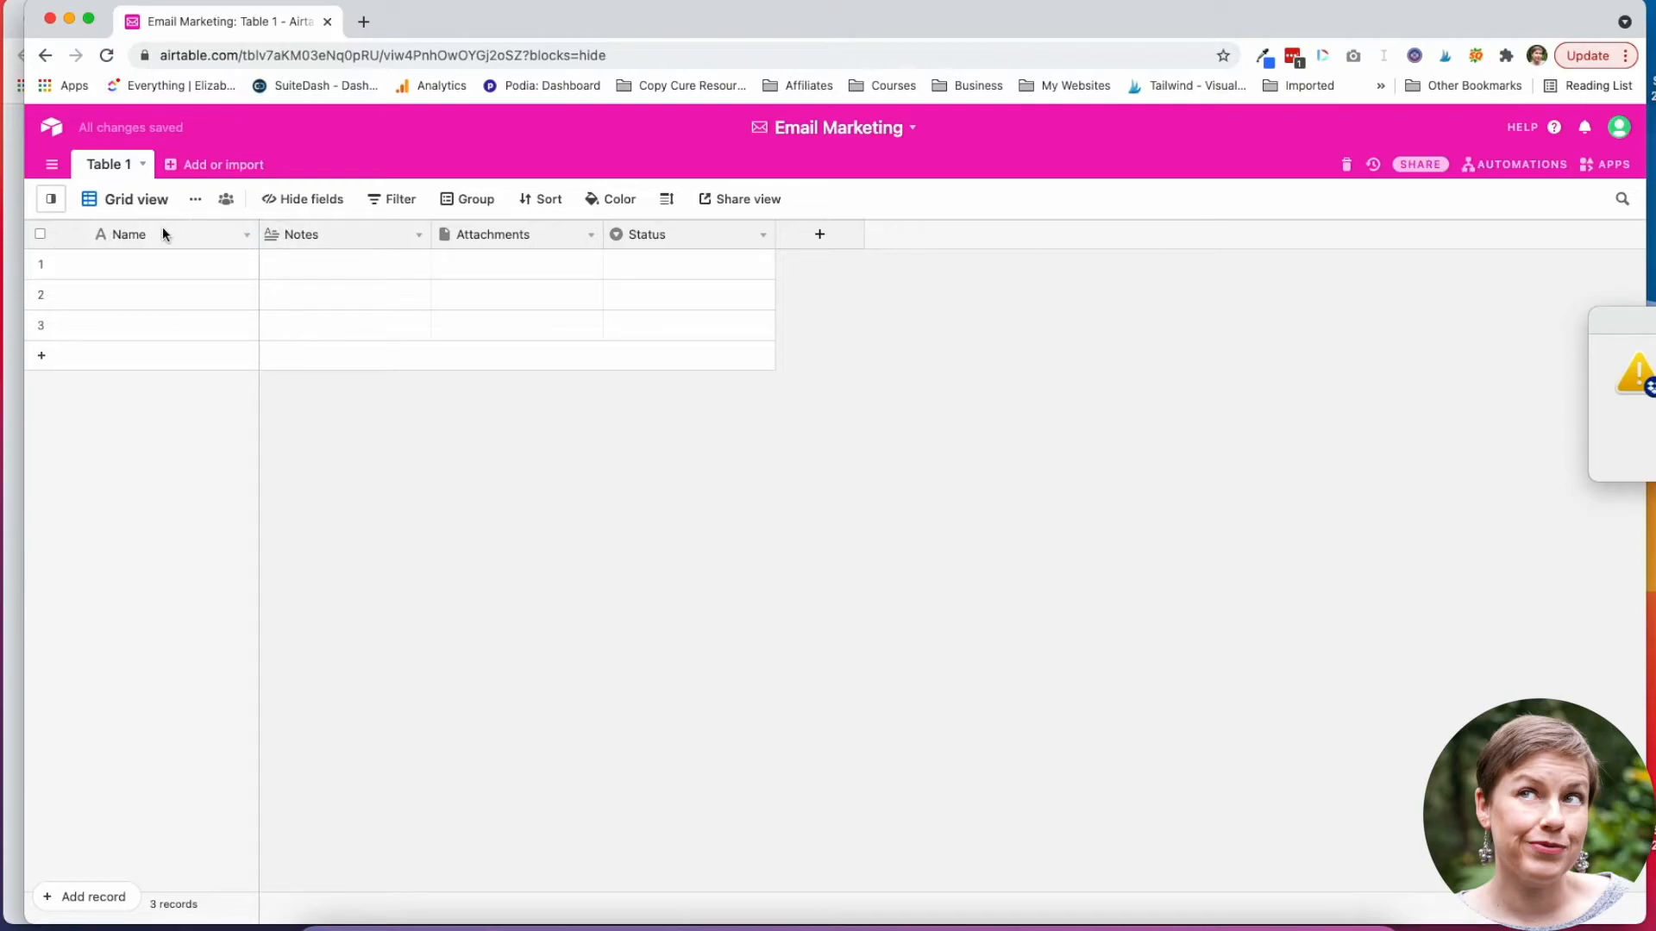
# Rename the Name field of Table 1 as "Freebie".
pyautogui.click(246, 235)
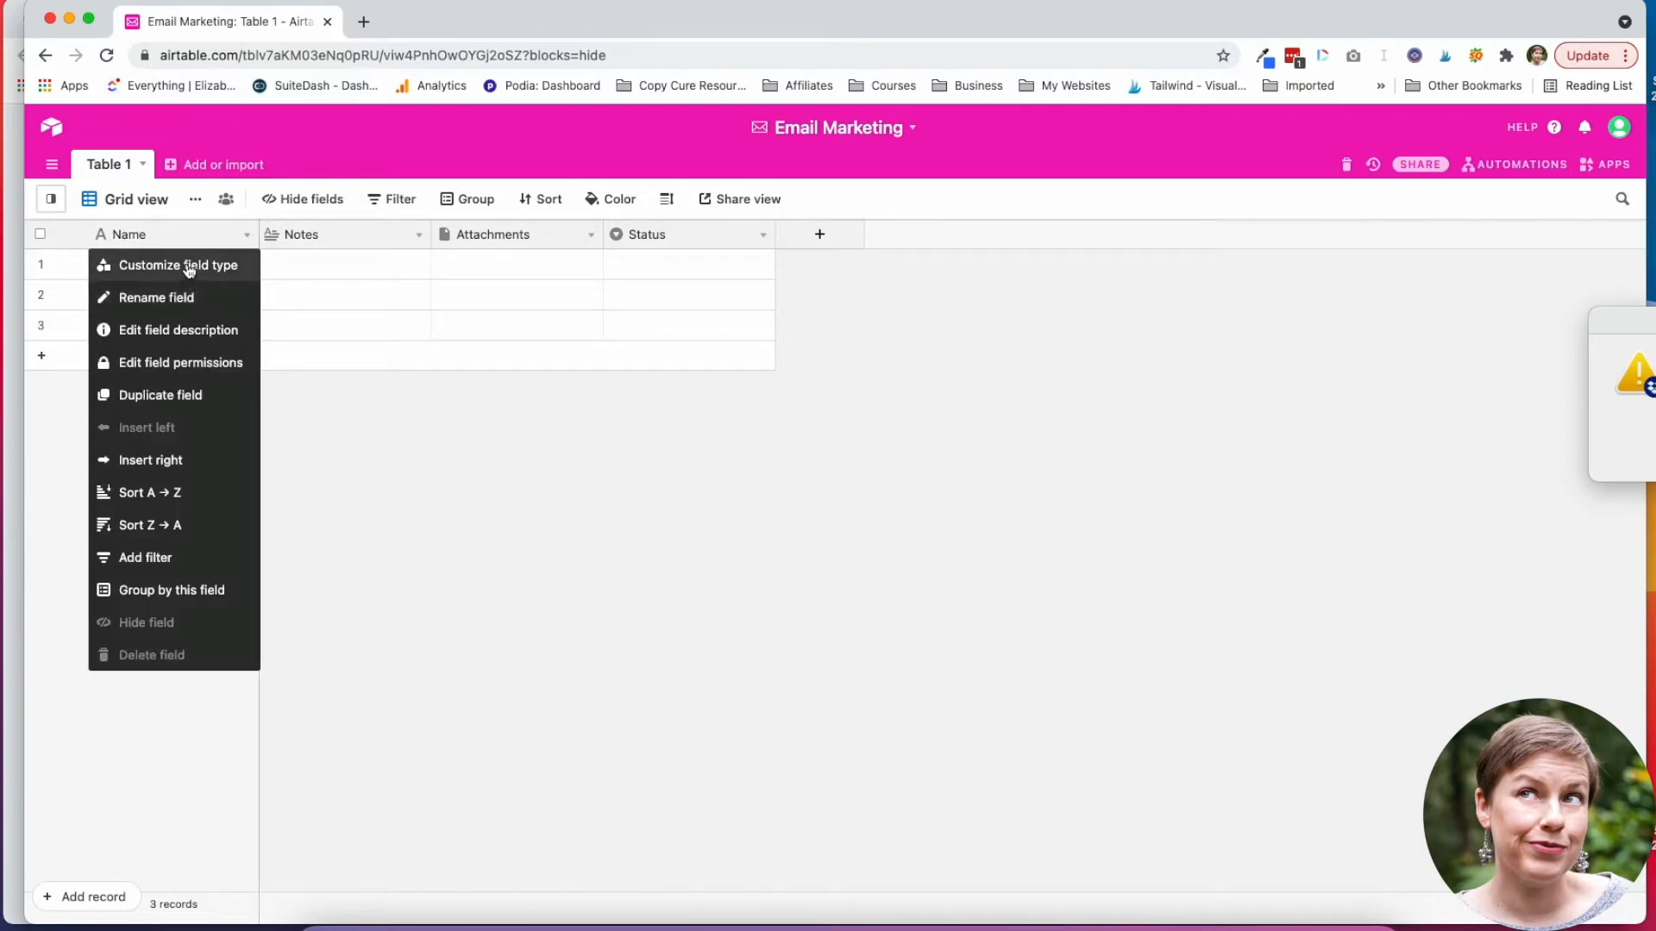
pyautogui.click(178, 297)
pyautogui.write('F')
pyautogui.click(406, 240)
# Customize the Notes field by naming it "Funnel" and choosing Single select as its field type.
pyautogui.click(419, 235)
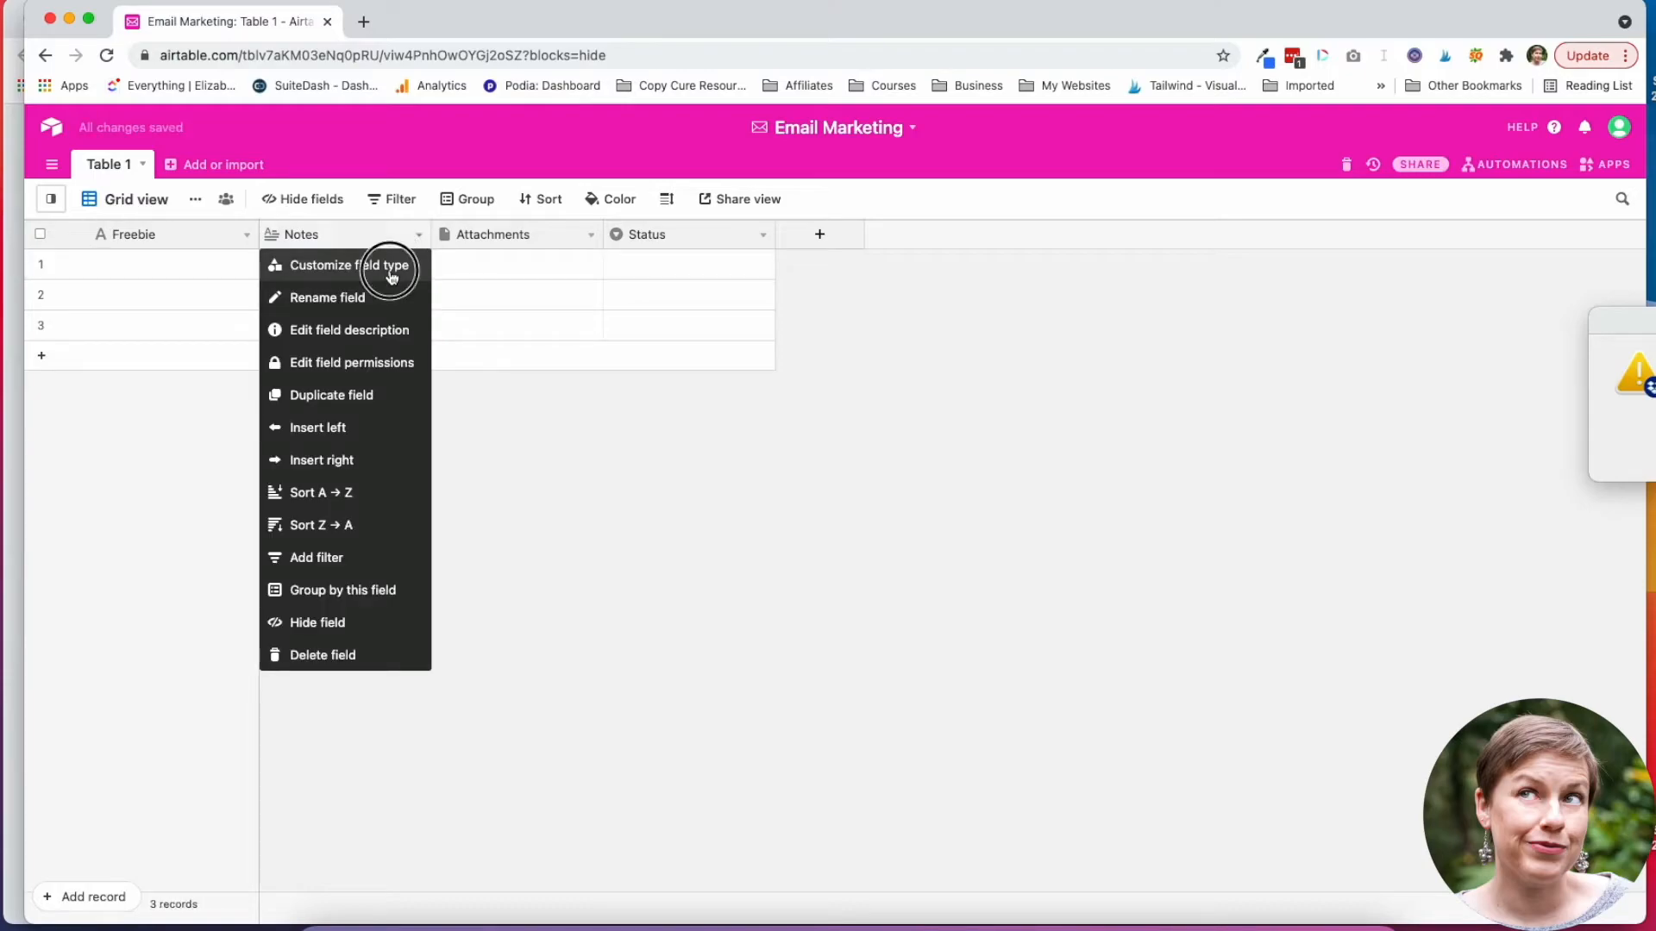
pyautogui.click(390, 276)
pyautogui.doubleClick(428, 286)
pyautogui.write('Funnel')
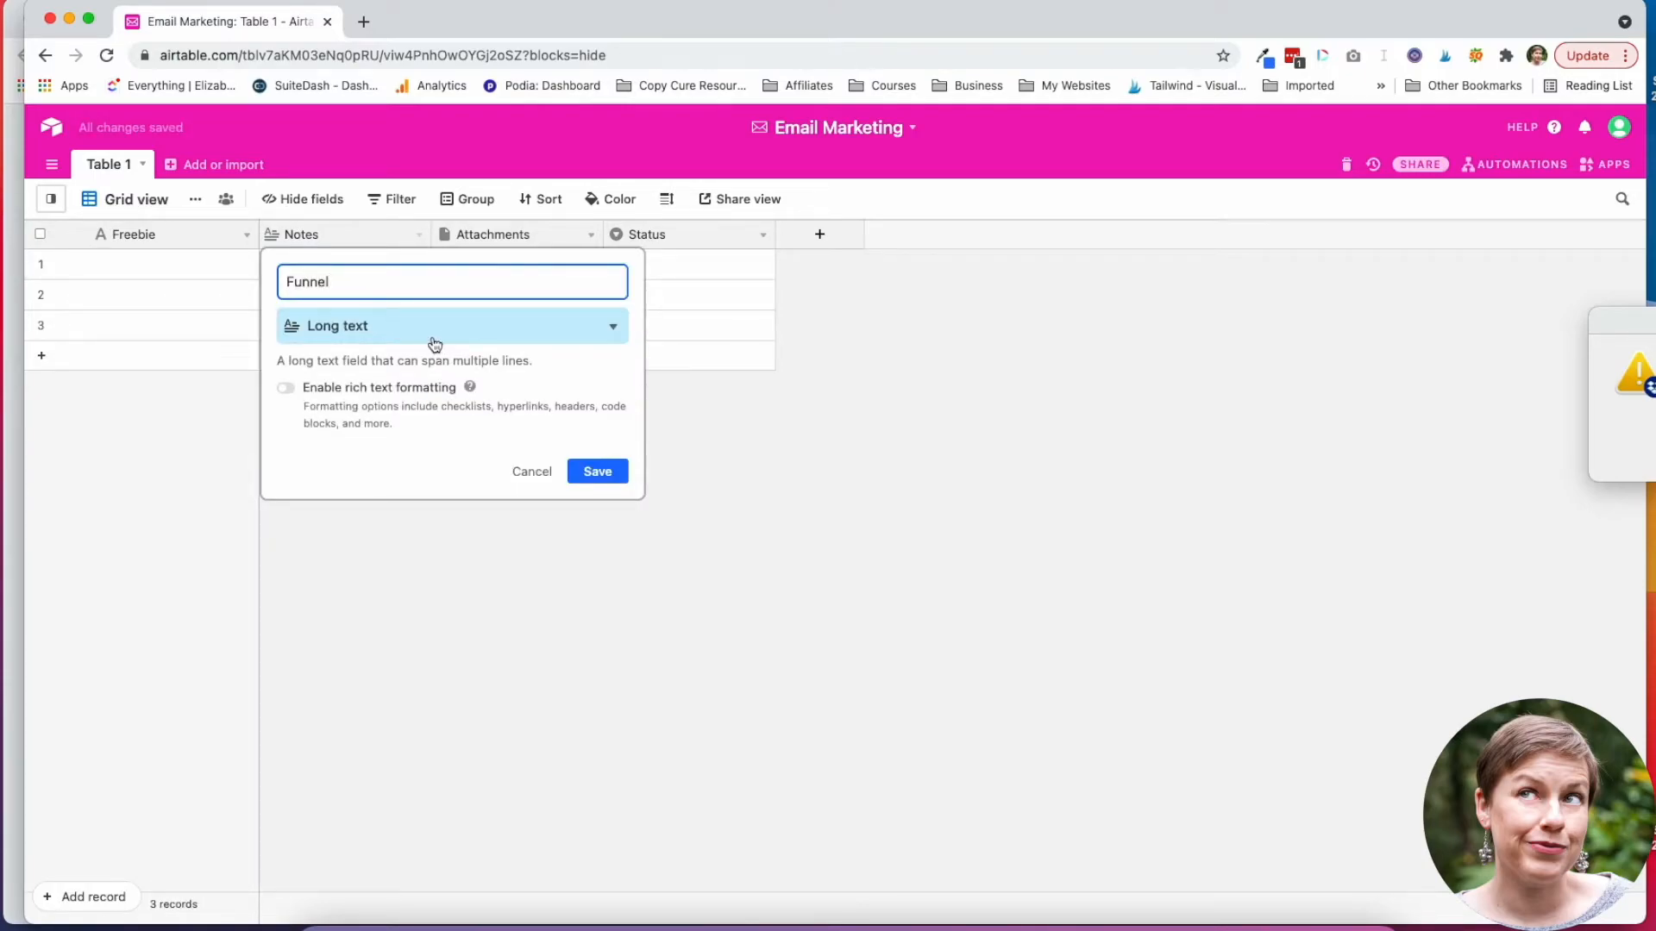
pyautogui.click(435, 332)
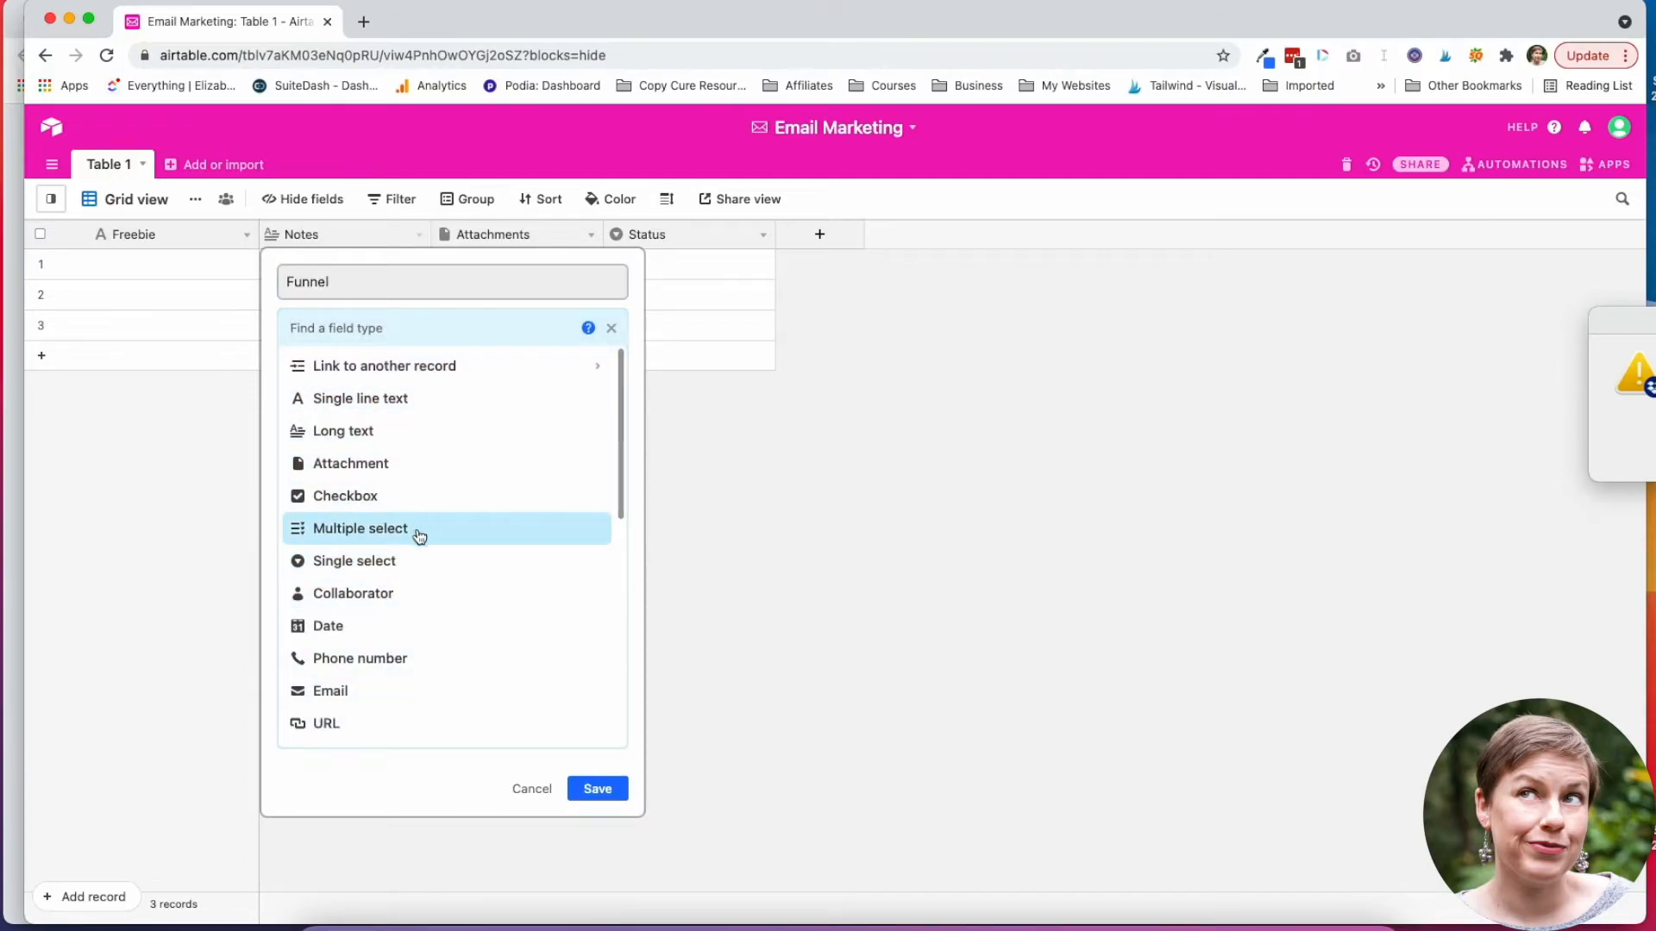
pyautogui.scroll(-1, 448, 629)
pyautogui.scroll(-2, 448, 629)
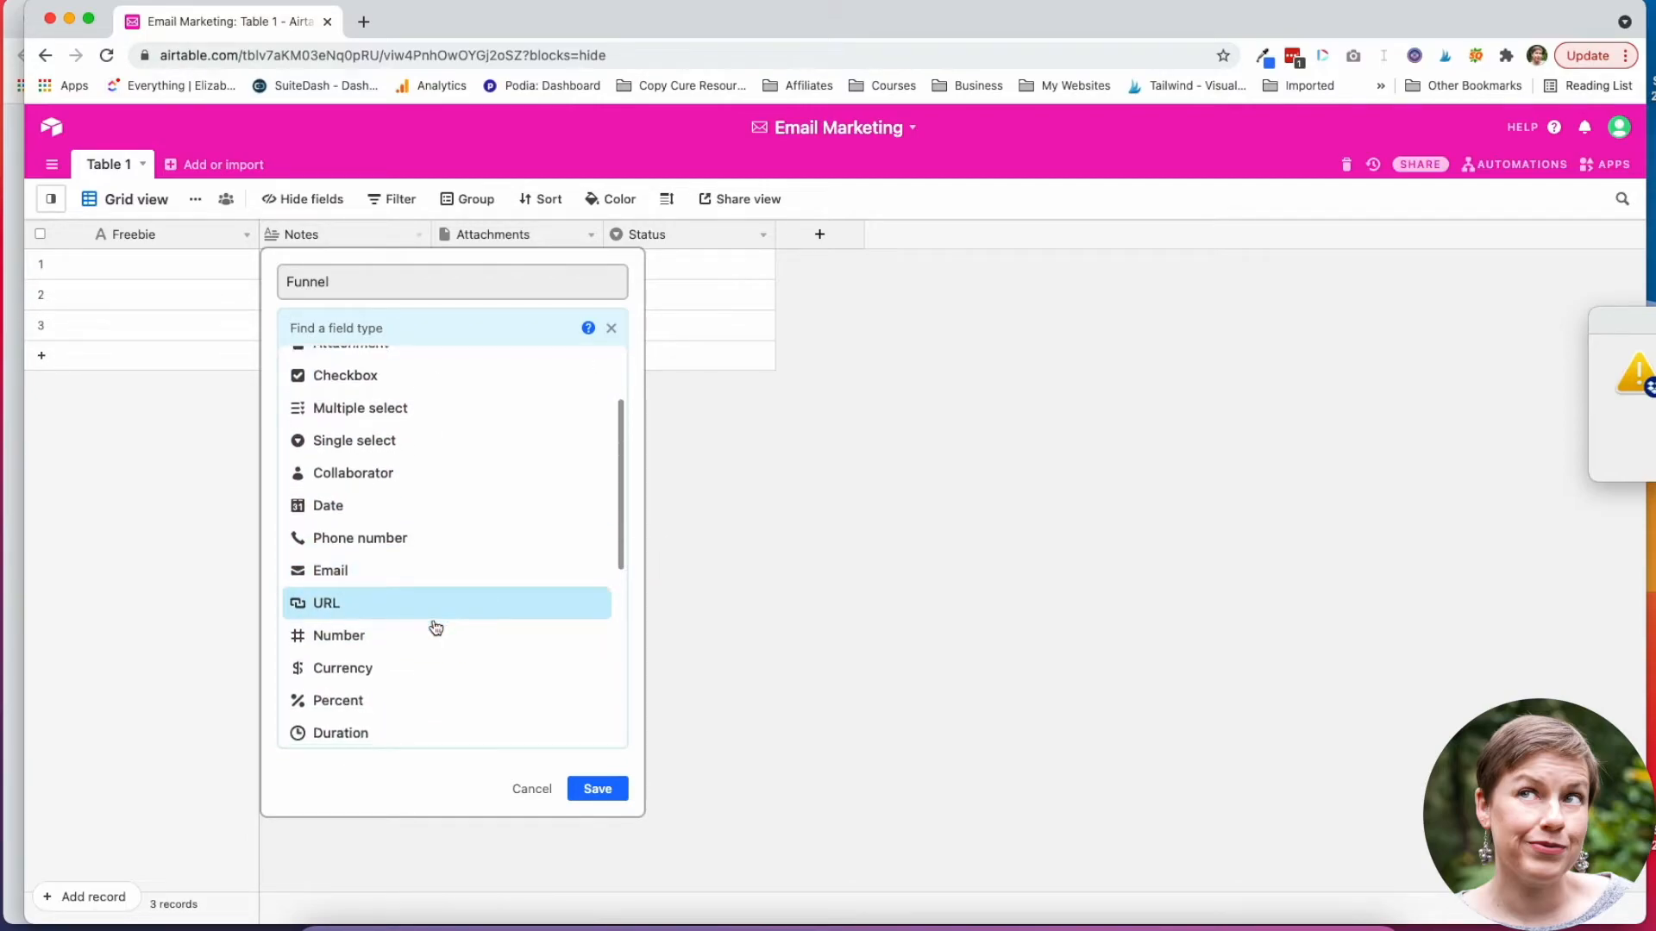
pyautogui.scroll(-3, 427, 621)
pyautogui.scroll(-4, 426, 623)
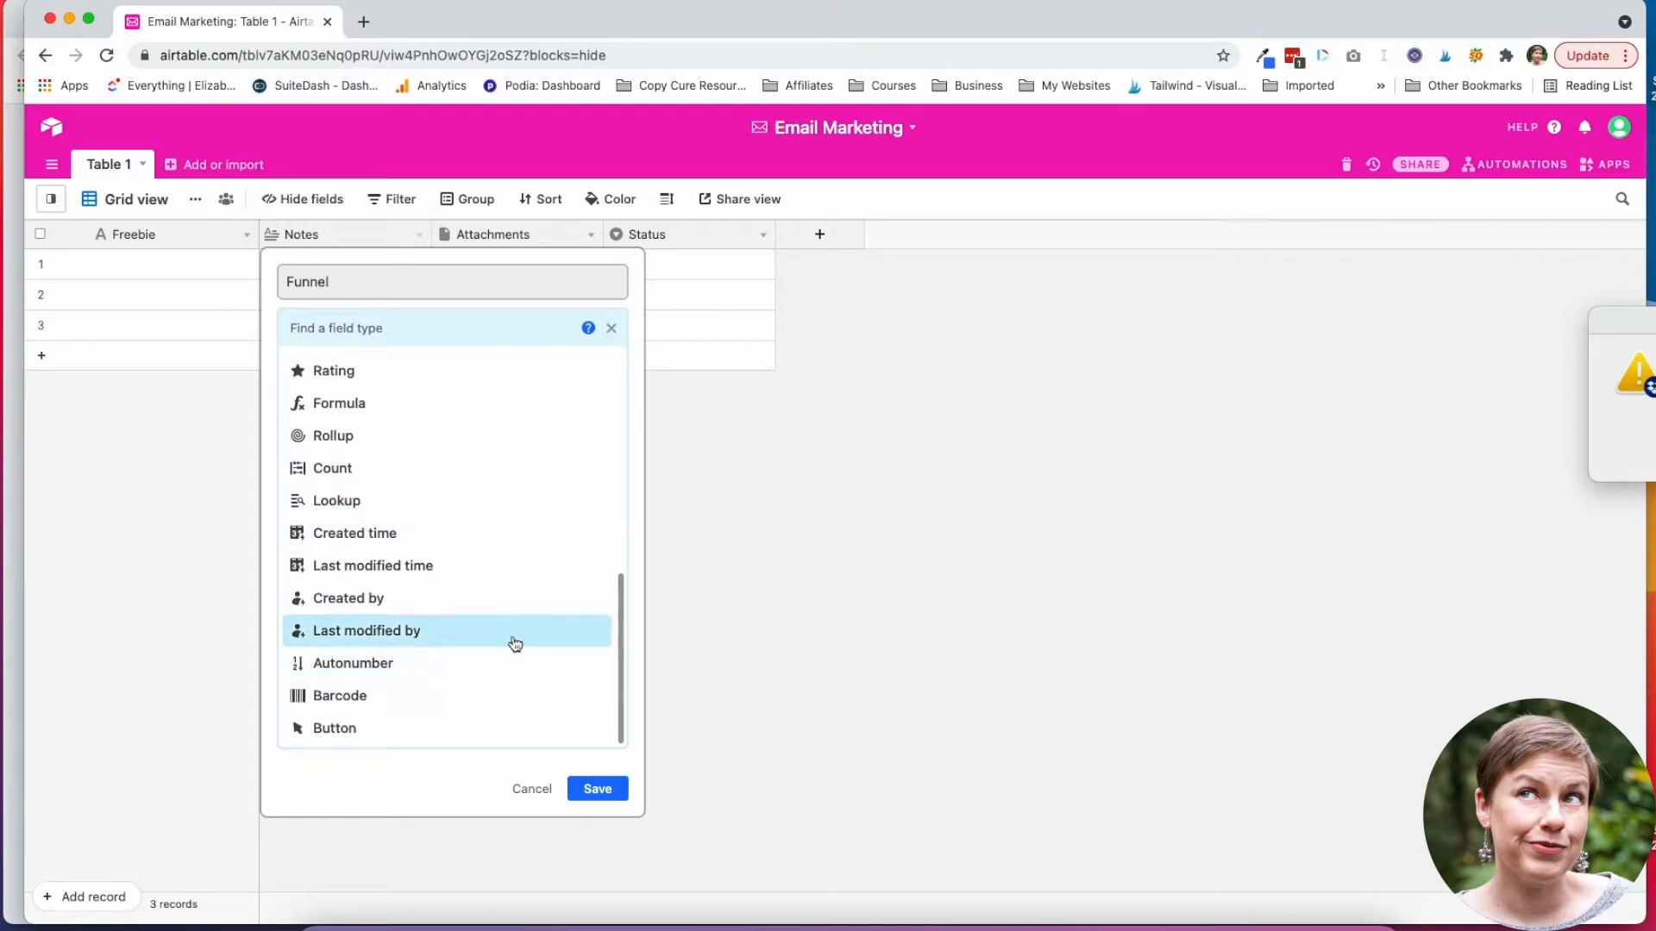
pyautogui.scroll(6, 451, 573)
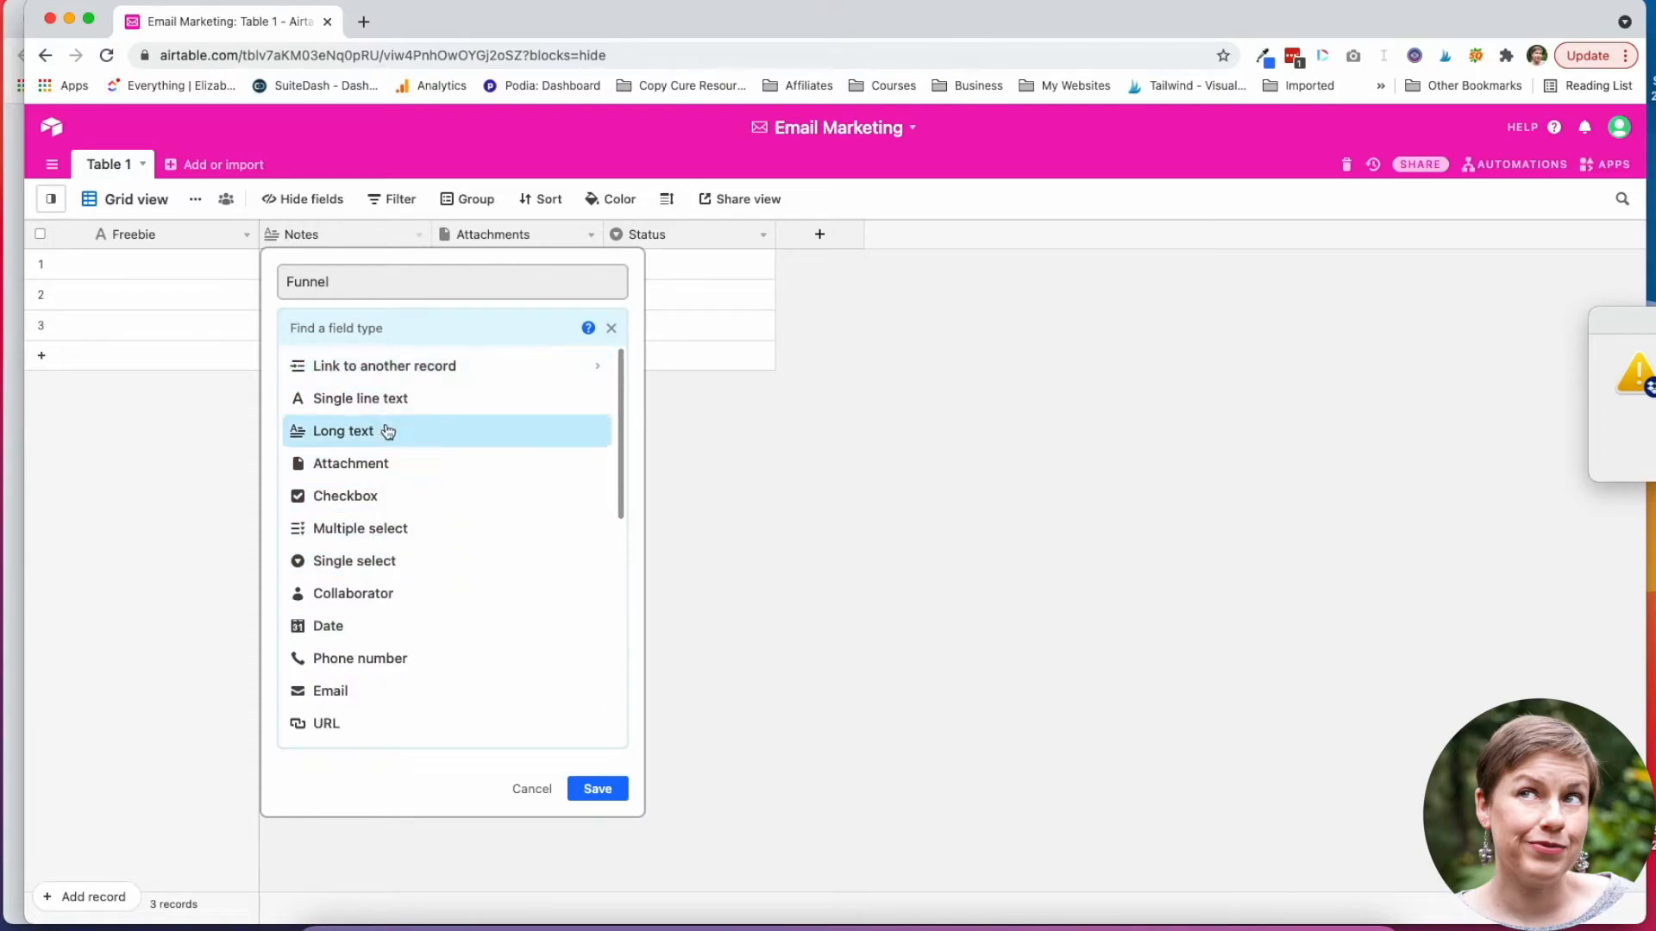
pyautogui.click(419, 565)
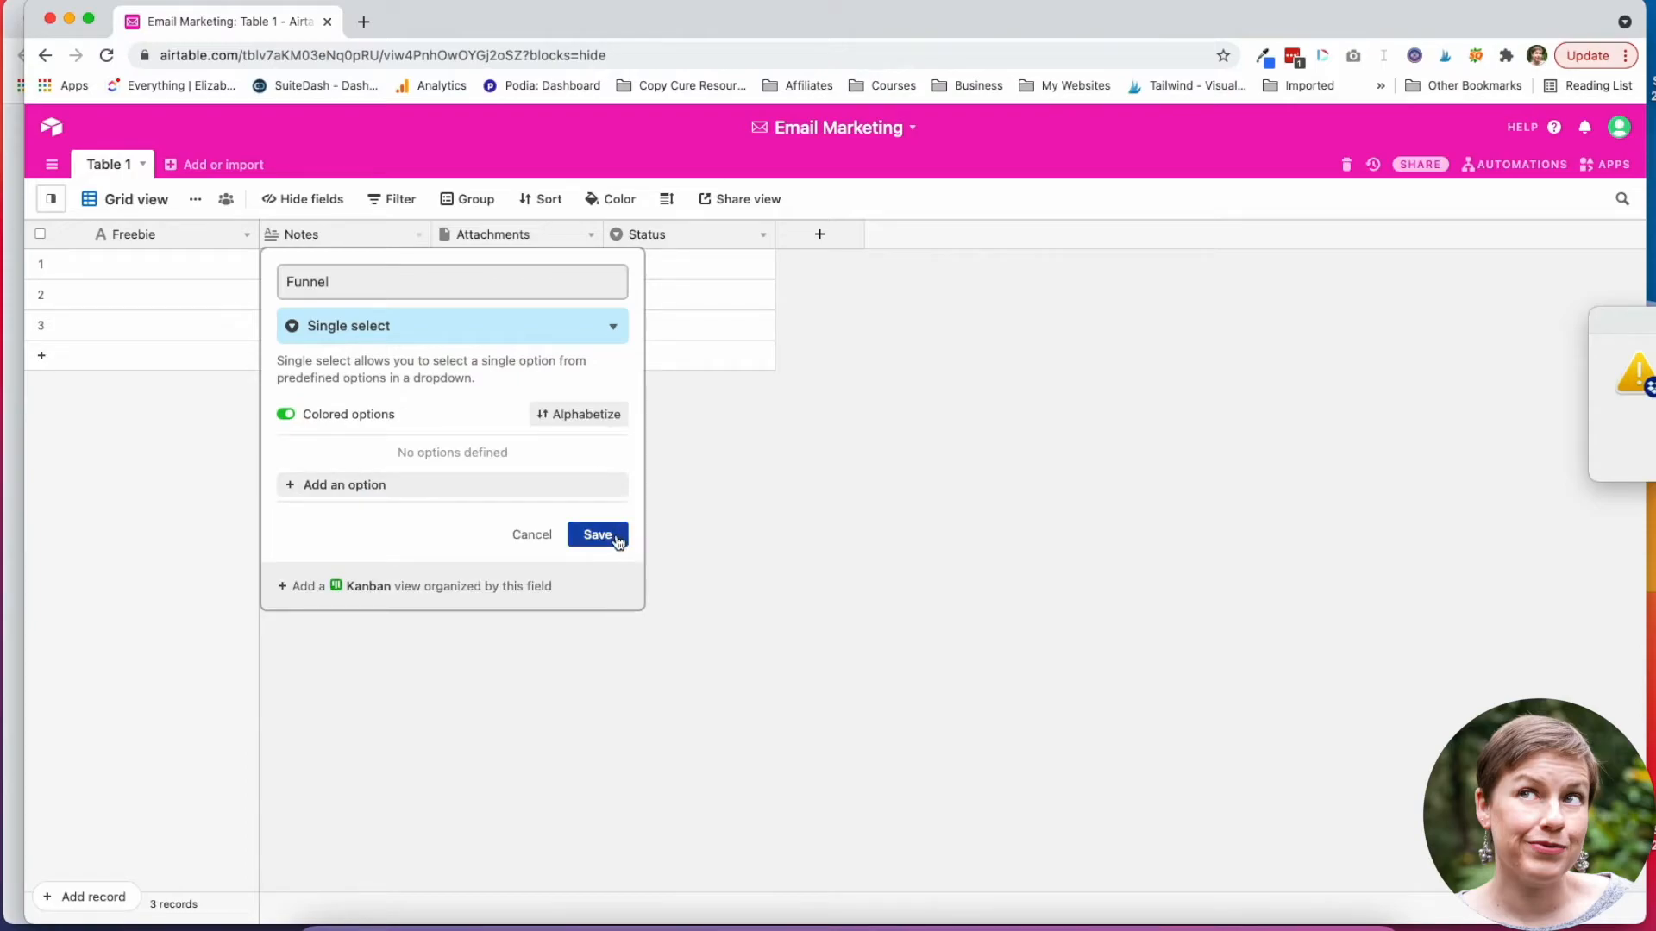
# Add the options Funnel 1, Funnel 2 and Funnel 3 to the Funnel field and save it.
pyautogui.click(399, 486)
pyautogui.write('Funnel 1')
pyautogui.press('Return')
pyautogui.write('Funnel 2')
pyautogui.press('Return')
pyautogui.write('Funnel 3')
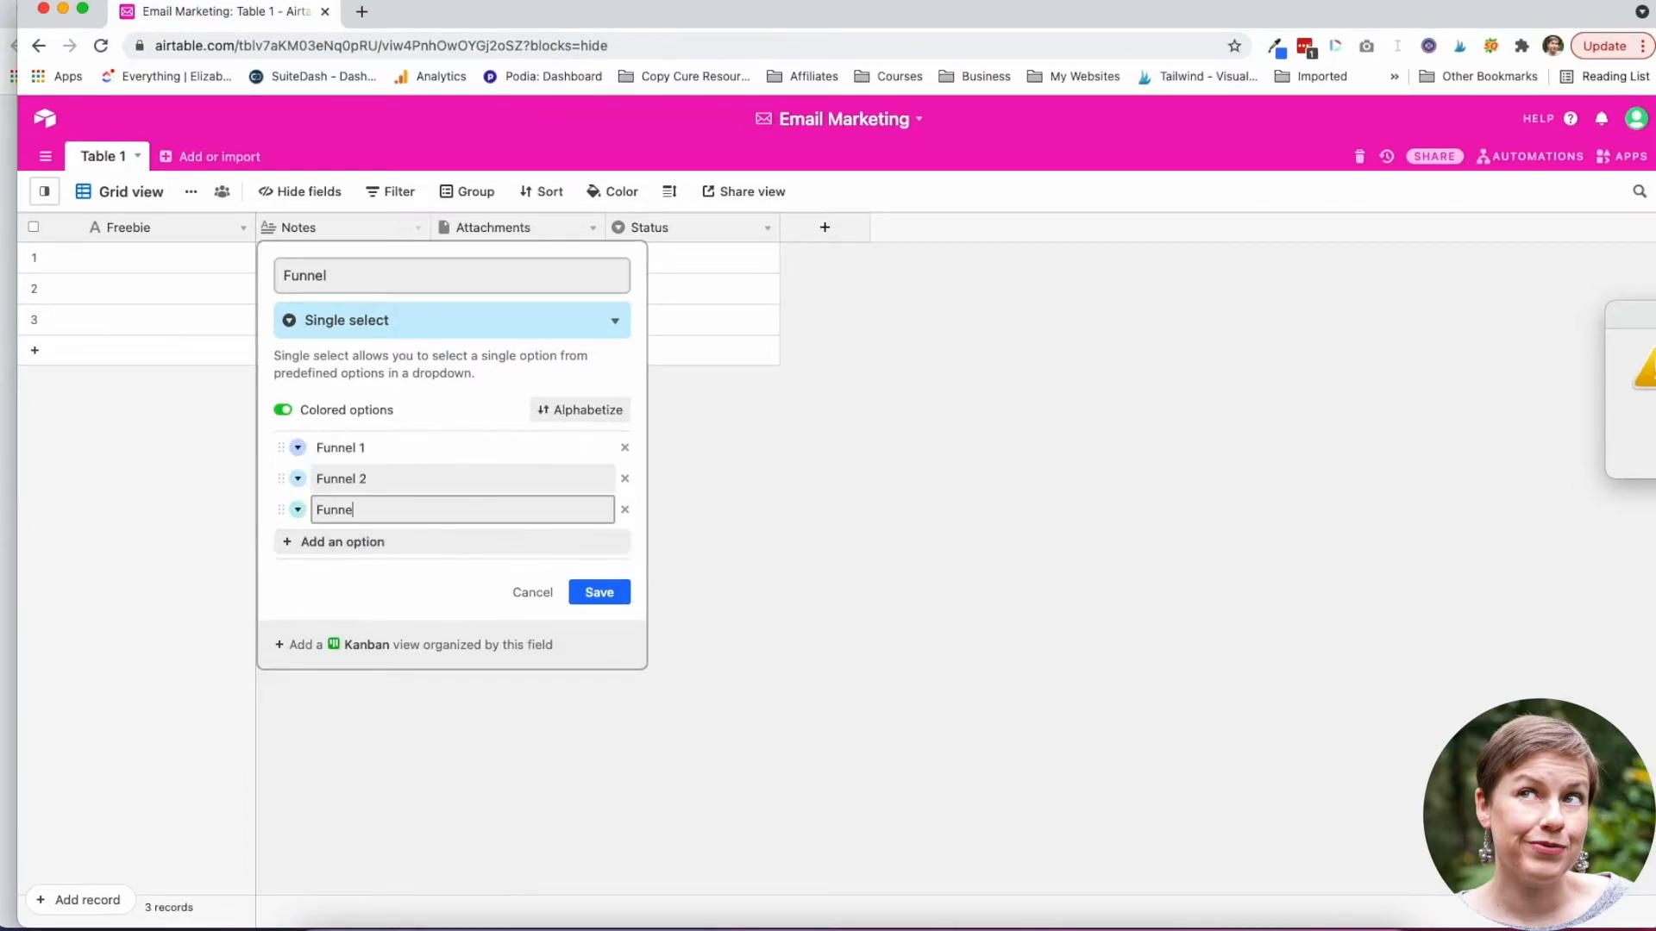
pyautogui.press('Return')
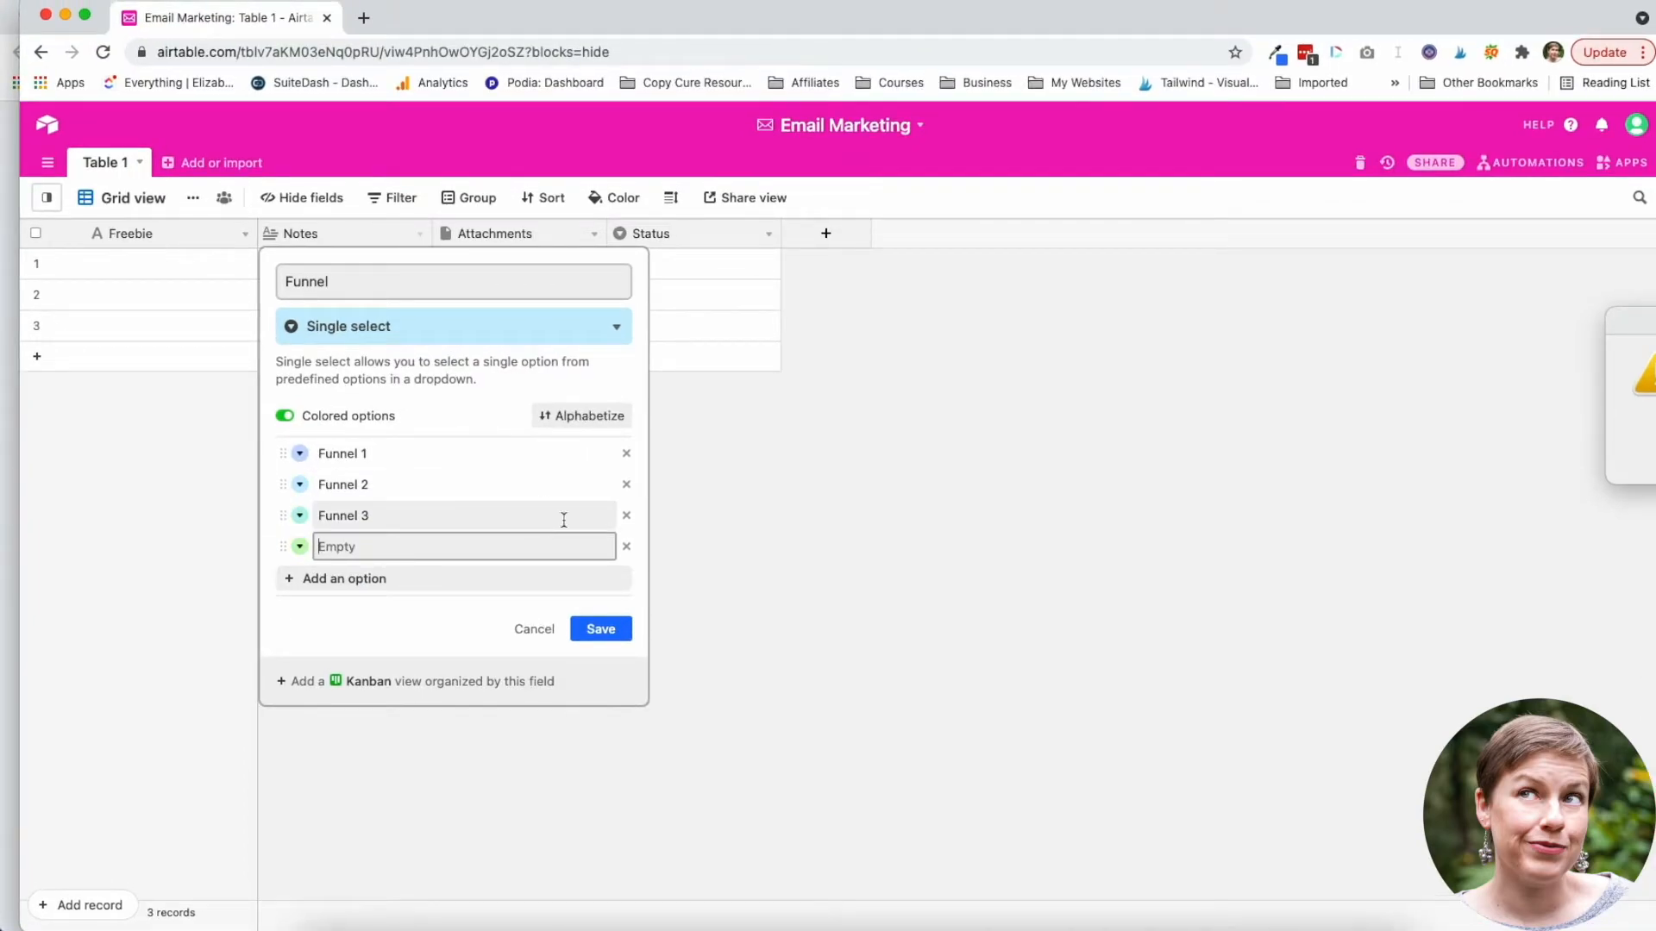
pyautogui.click(627, 546)
pyautogui.click(628, 600)
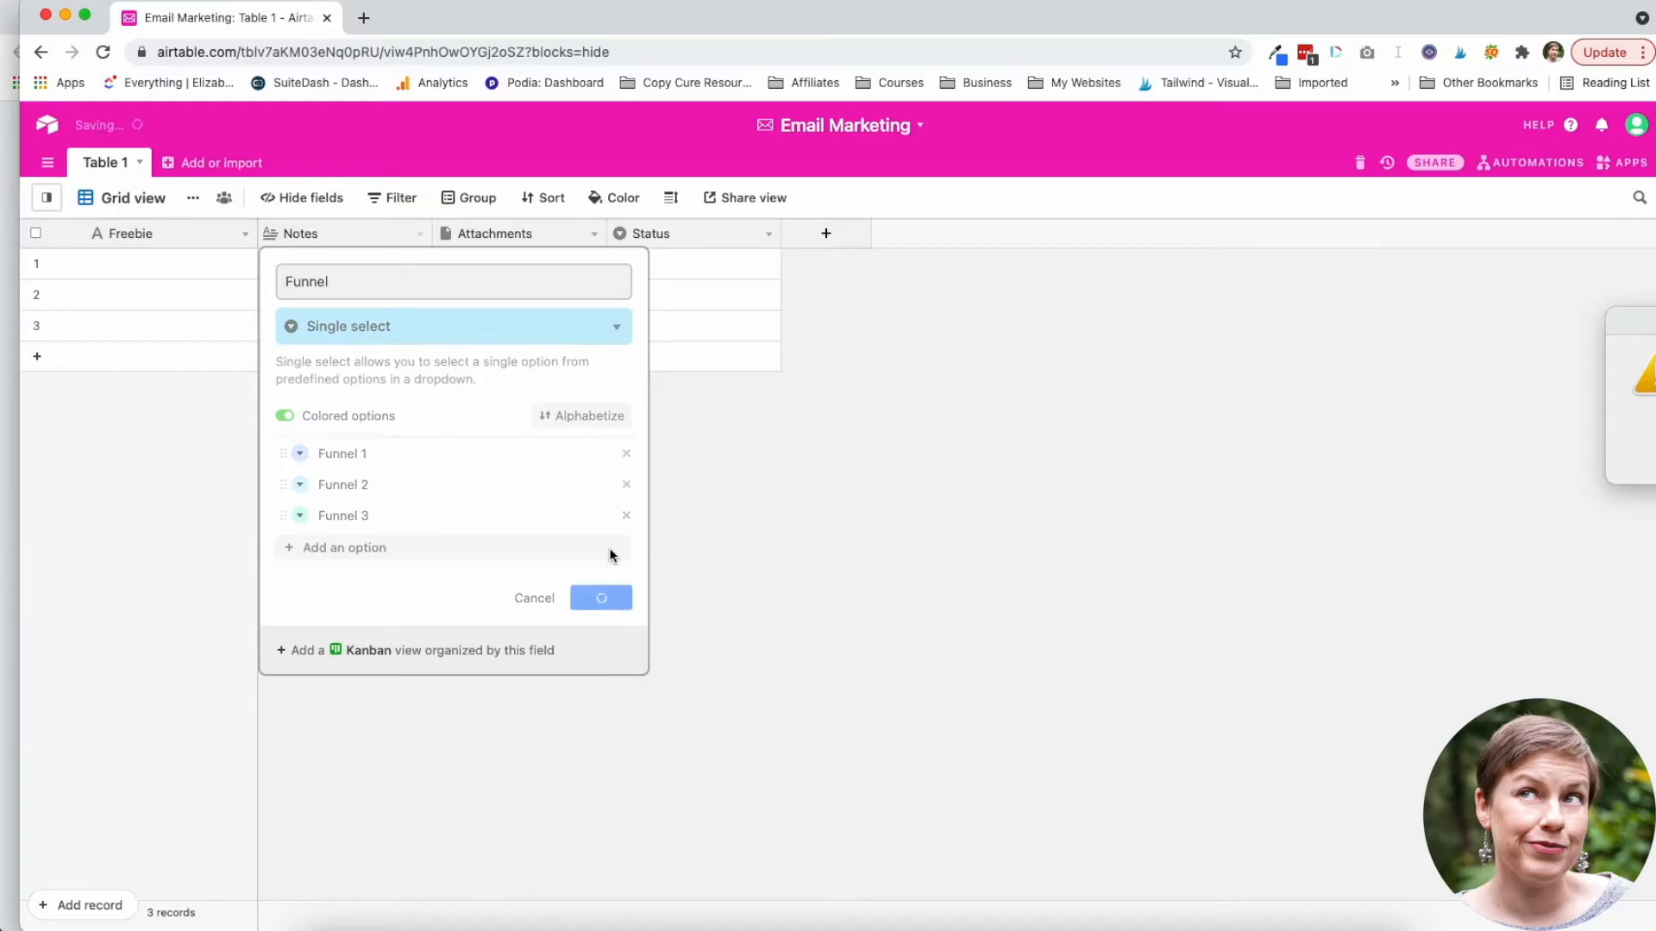
# Rename the Status field of Table 1 as "Sequences".
pyautogui.click(594, 235)
pyautogui.click(581, 235)
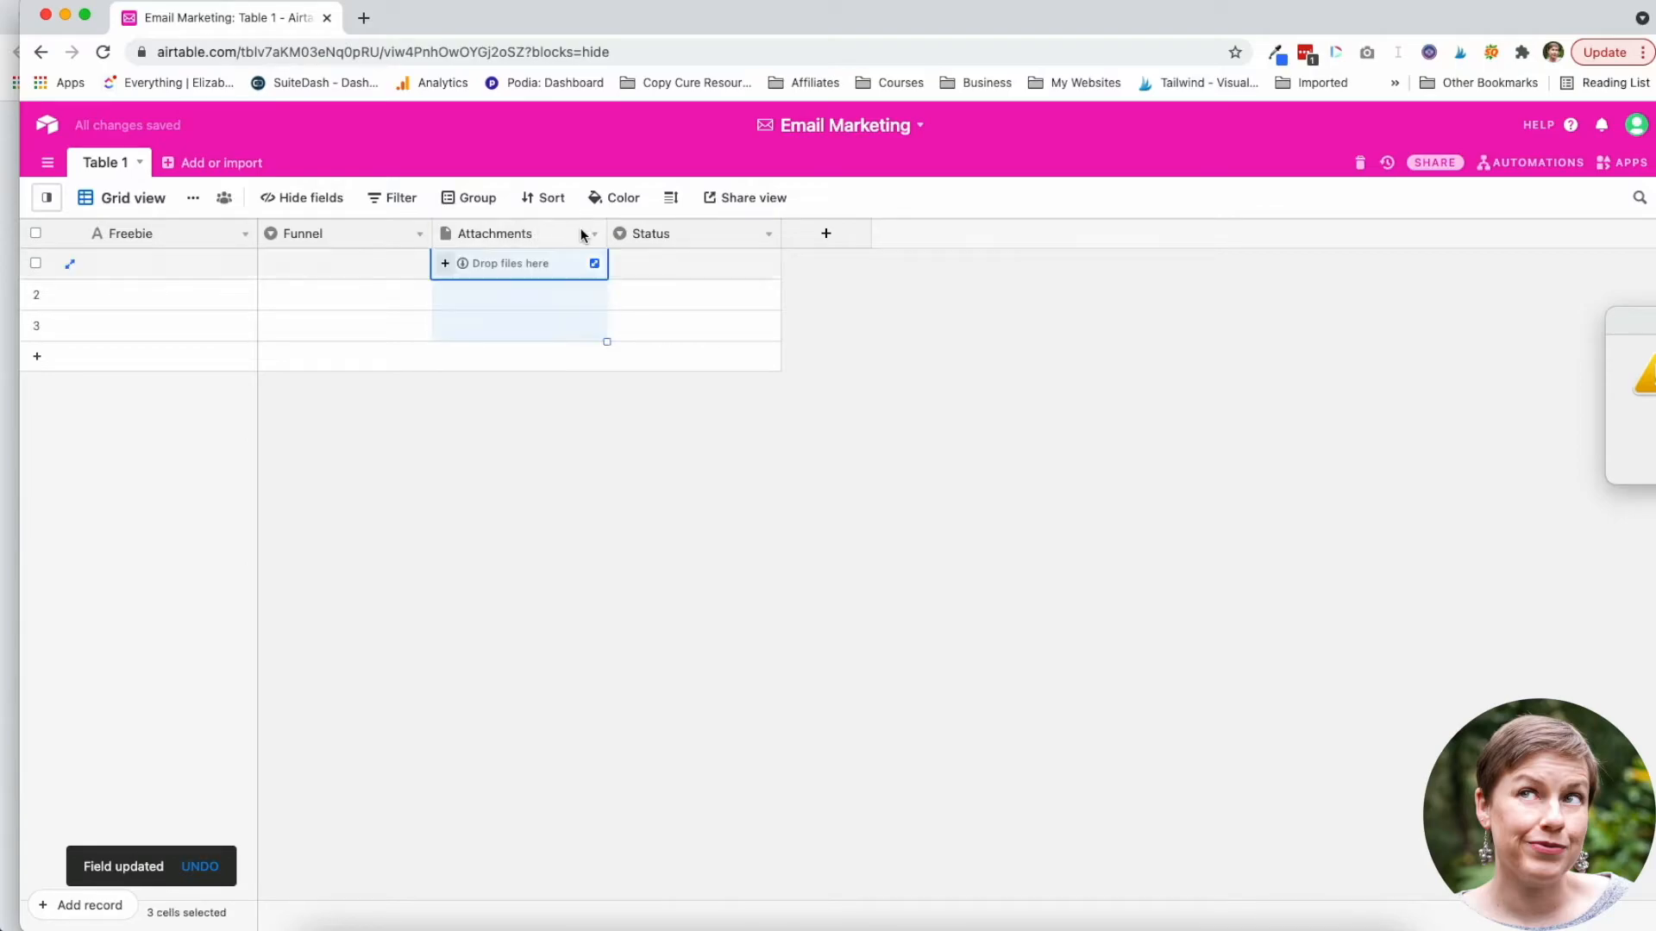
pyautogui.click(770, 235)
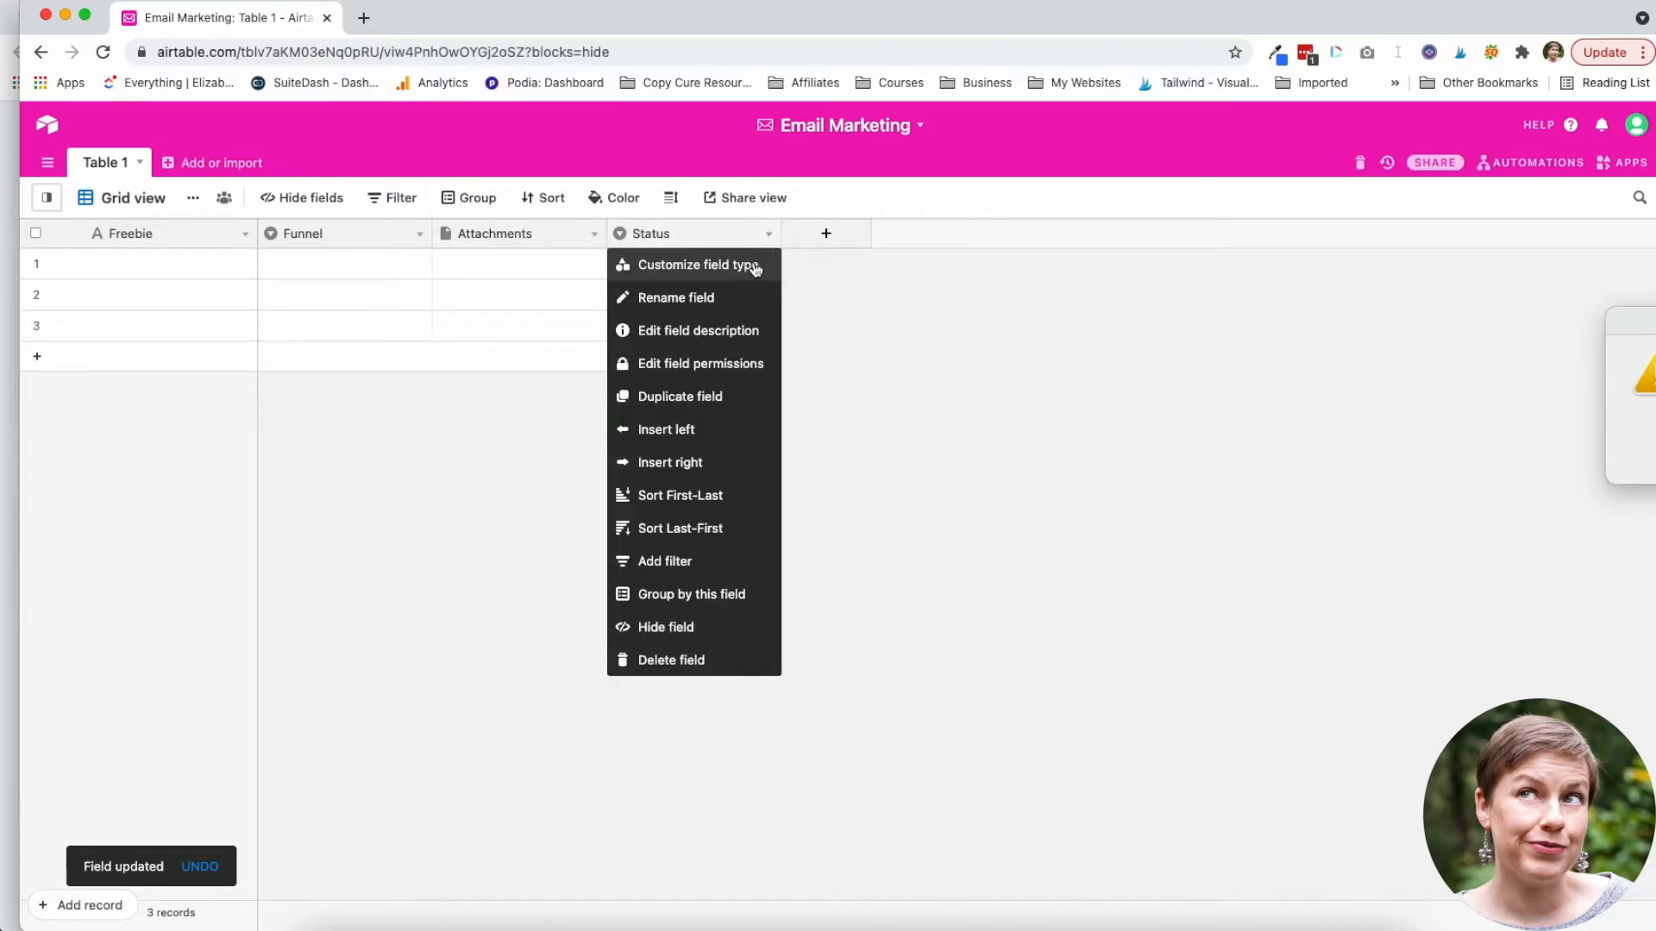
pyautogui.click(756, 269)
pyautogui.write('Sewu')
pyautogui.press('Return')
# Add a single line text field named "Blog Posts" to Table 1.
pyautogui.click(827, 232)
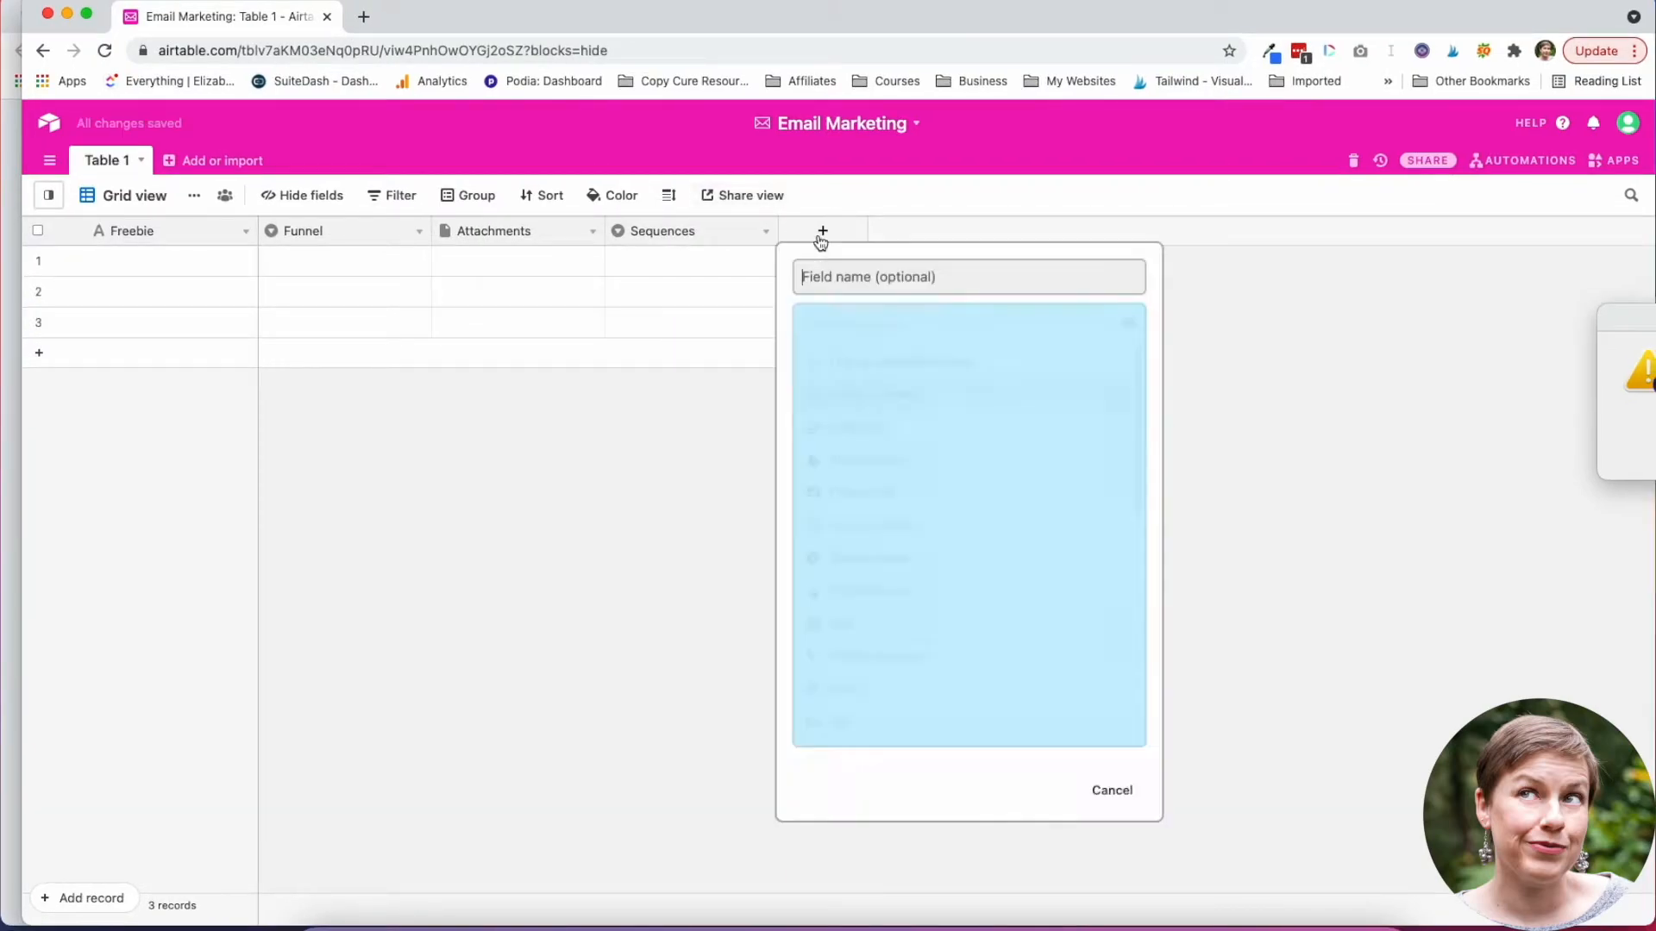
pyautogui.write('Blog Posts')
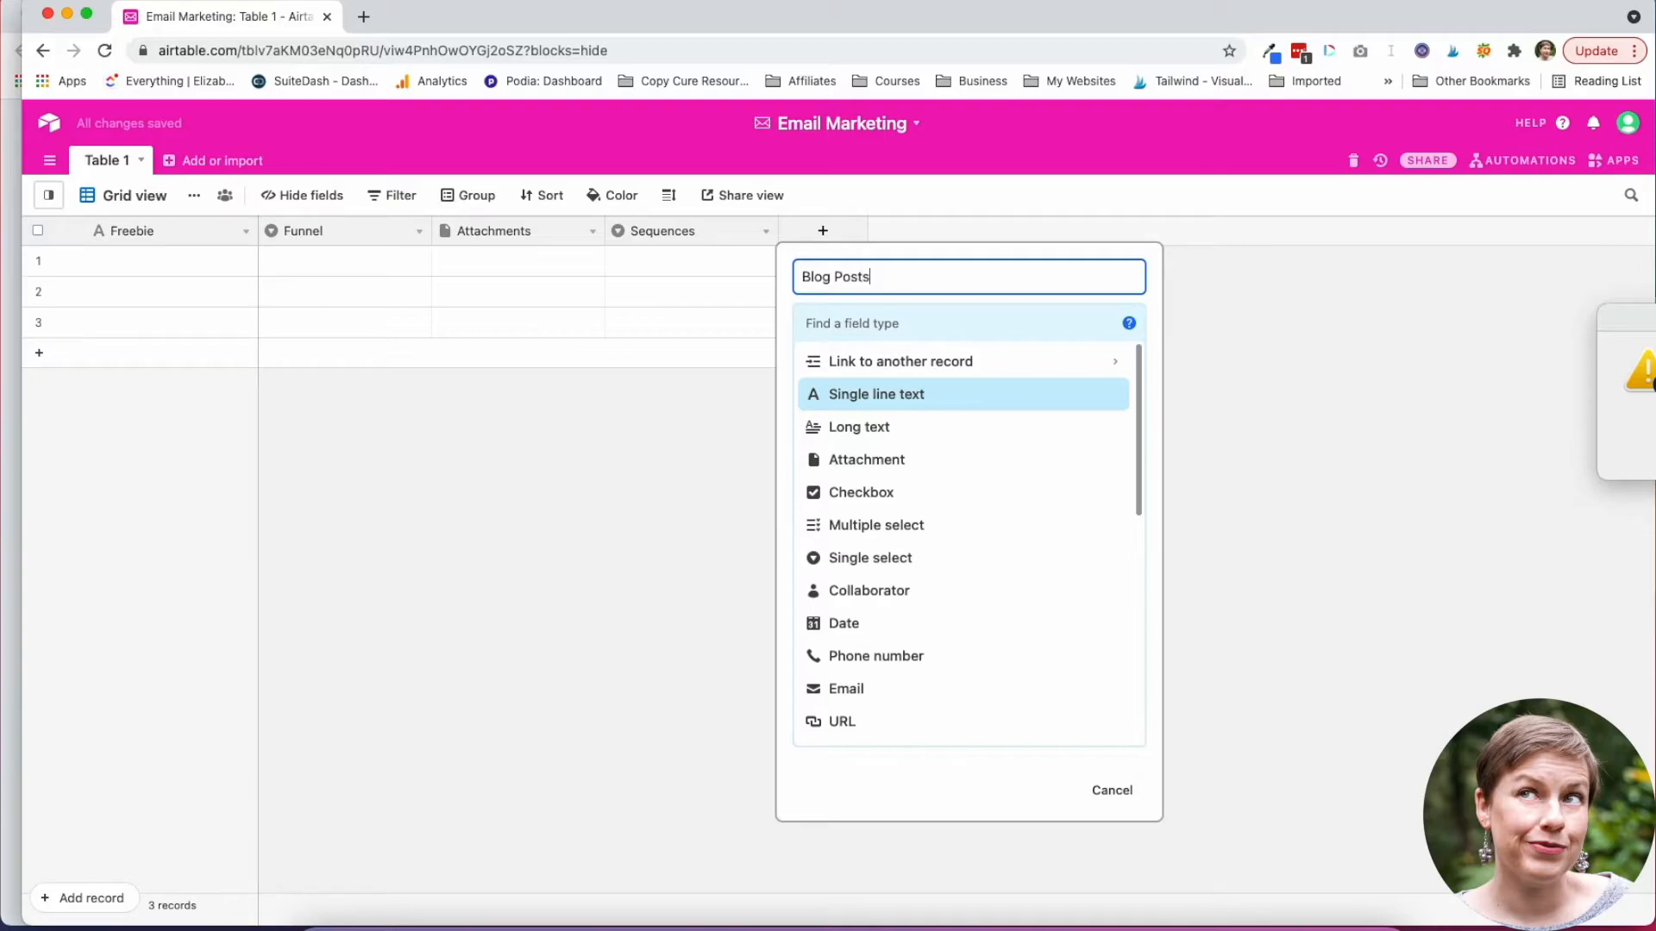
pyautogui.press('Return')
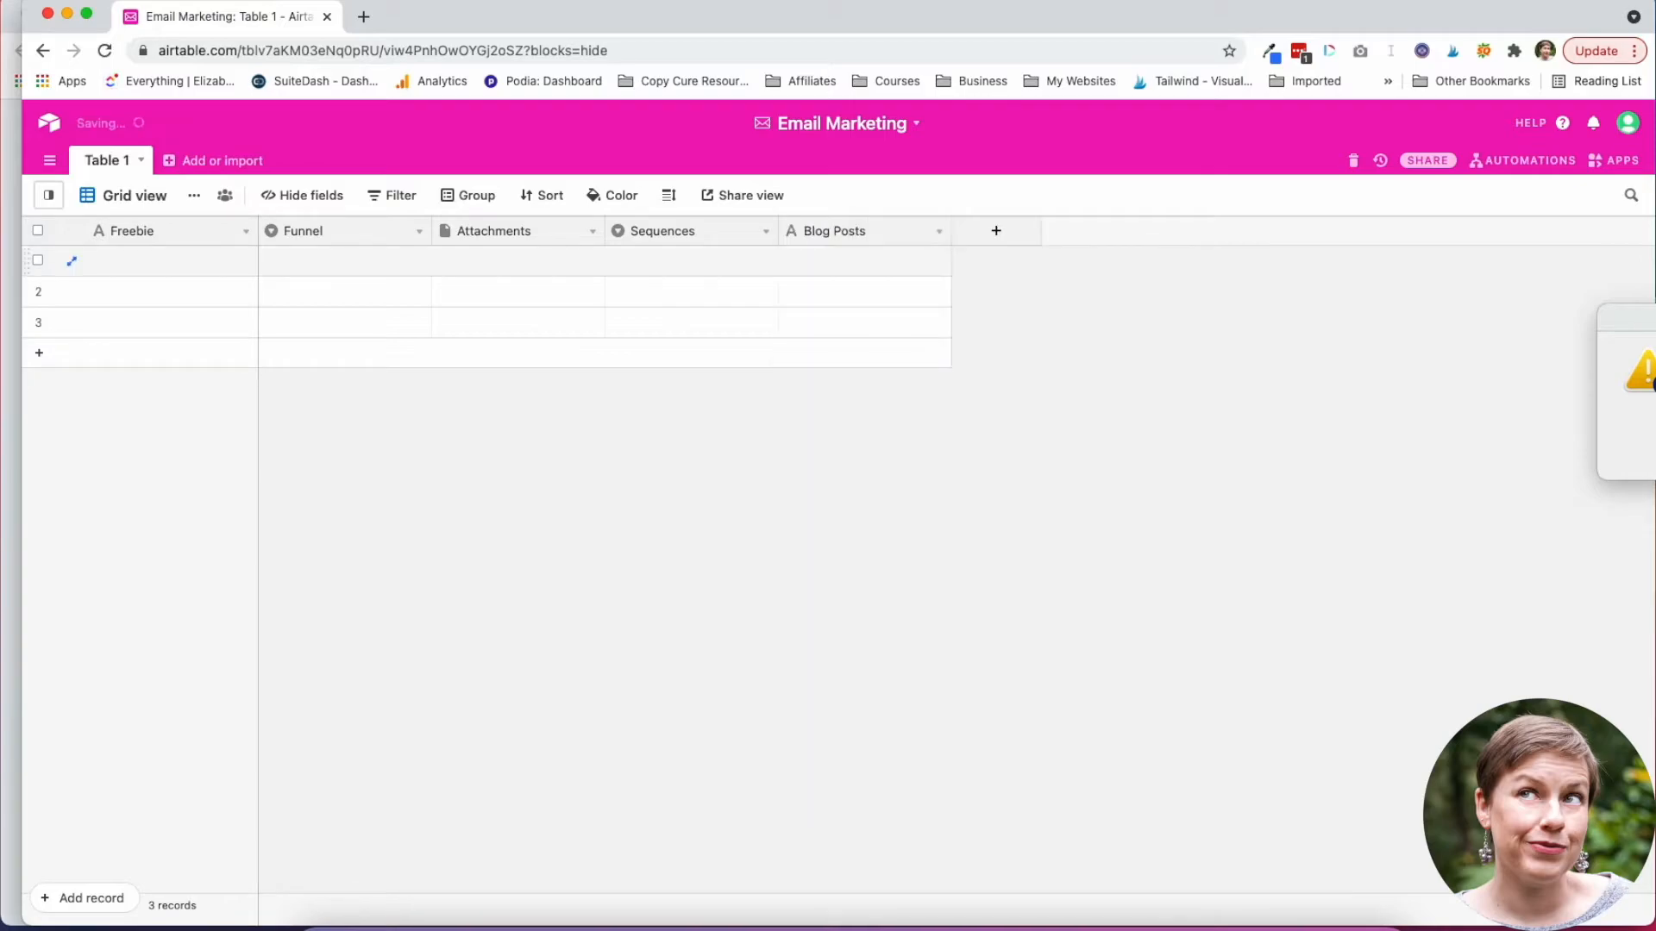
# Create an empty table in the Email Marketing base and name it "Sequences".
pyautogui.click(169, 160)
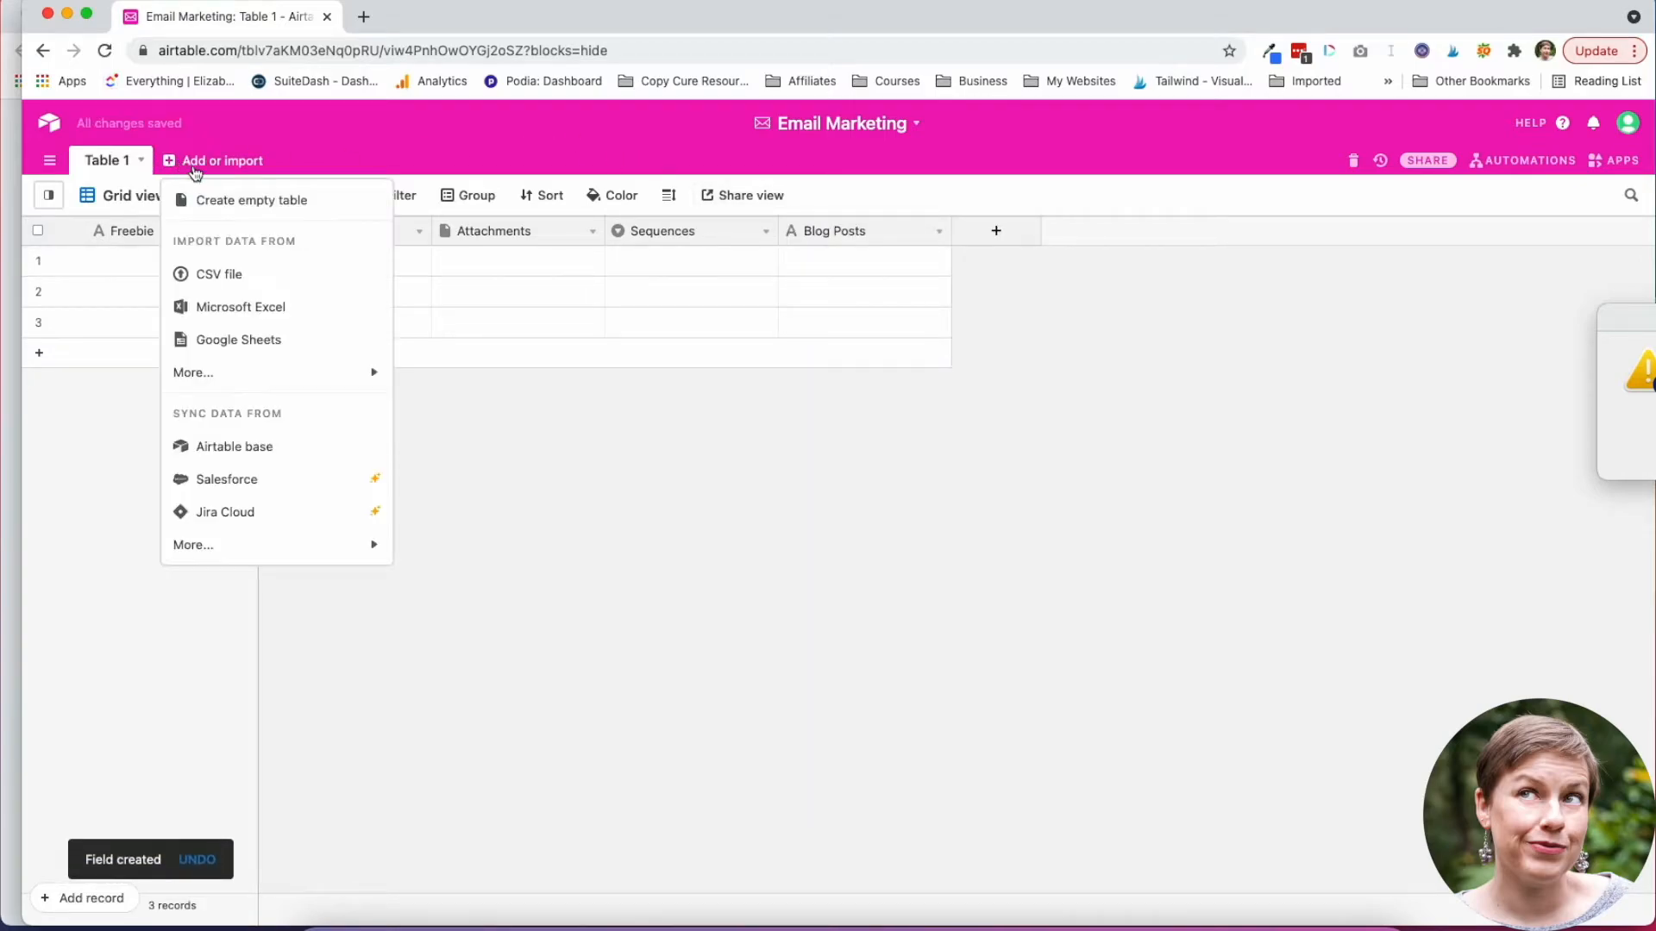
pyautogui.click(238, 204)
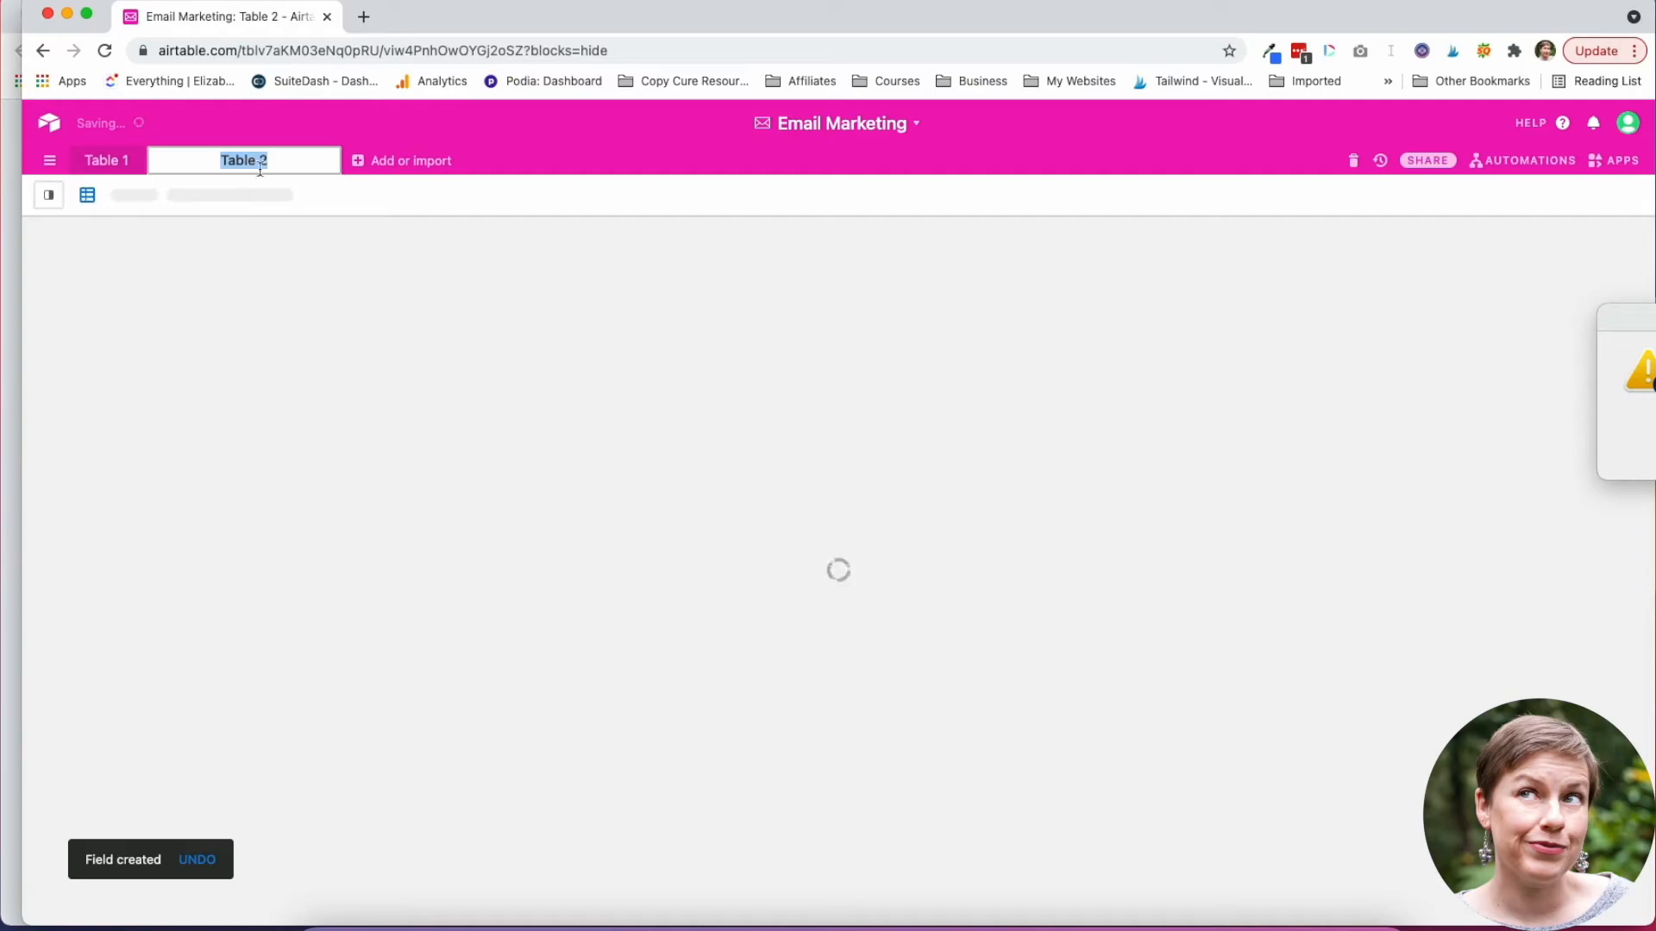
pyautogui.write('Sequences')
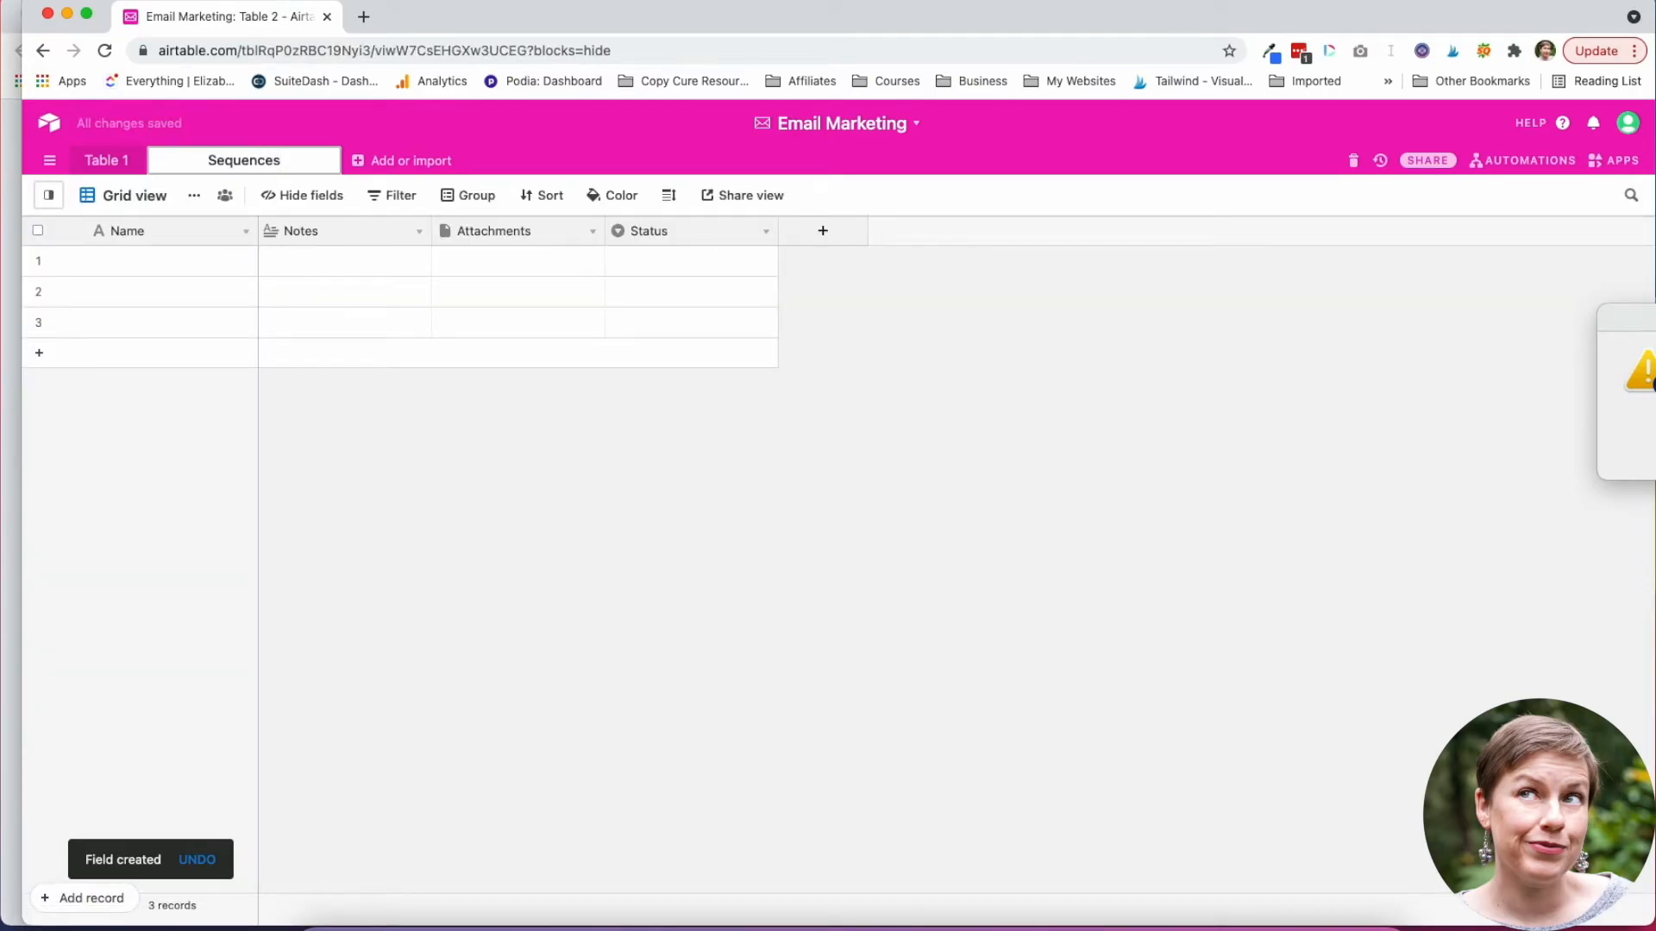
pyautogui.press('Return')
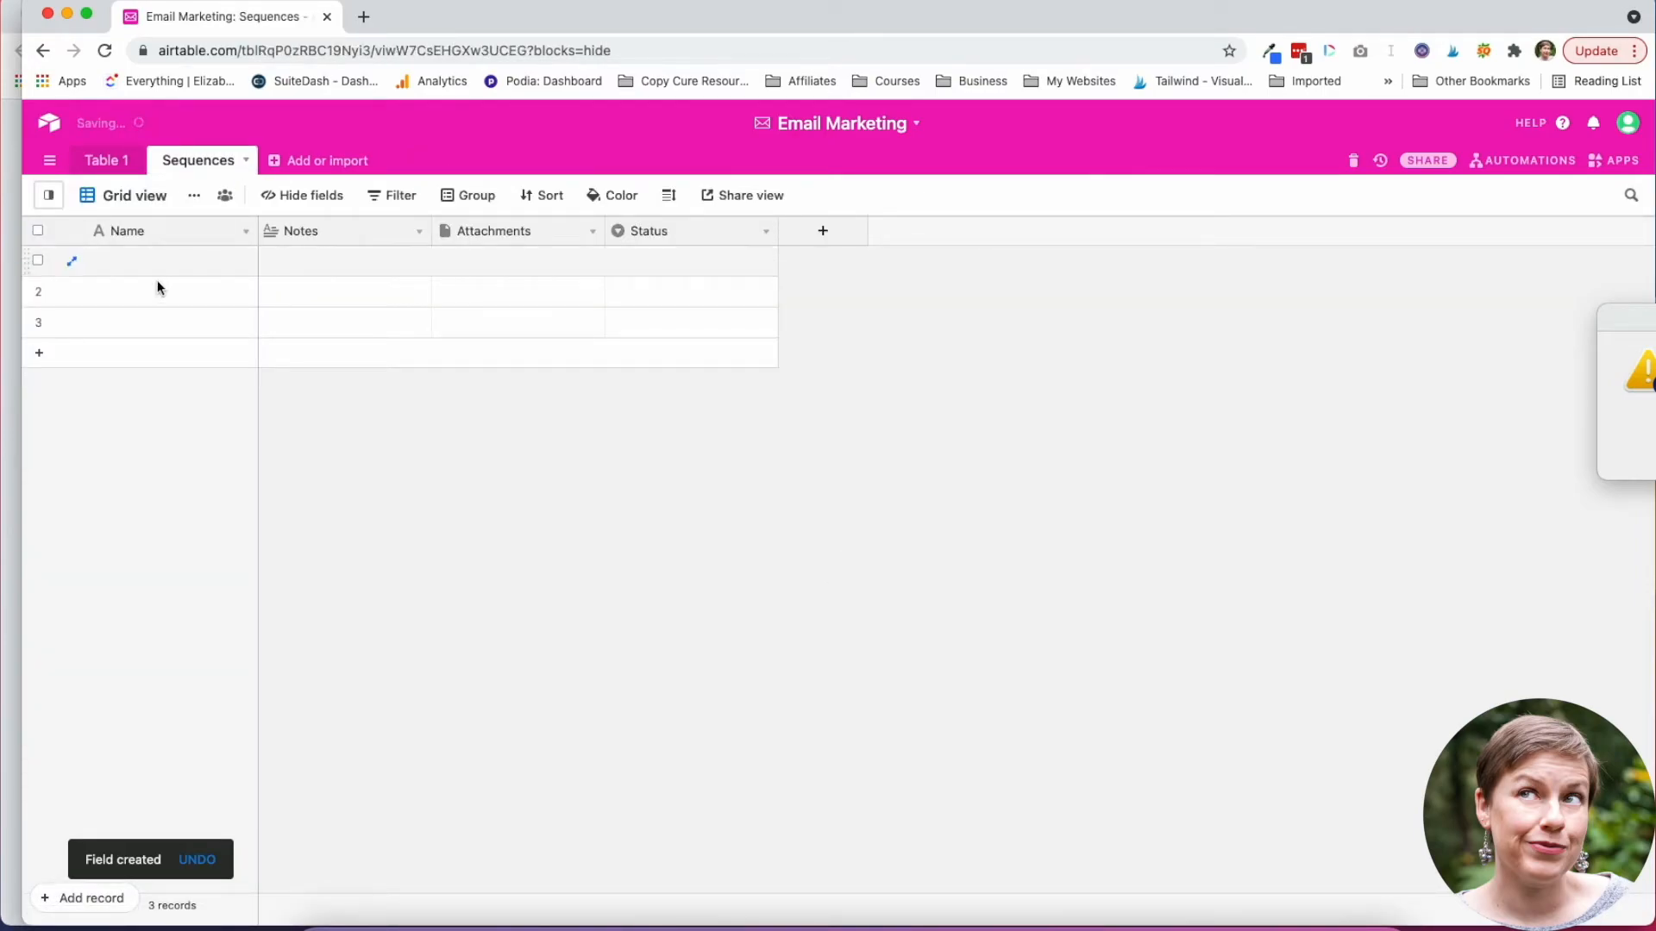
# Customize the Attachments field of the Sequences table by naming it "URL" and choosing URL as its field type.
pyautogui.click(592, 231)
pyautogui.click(562, 270)
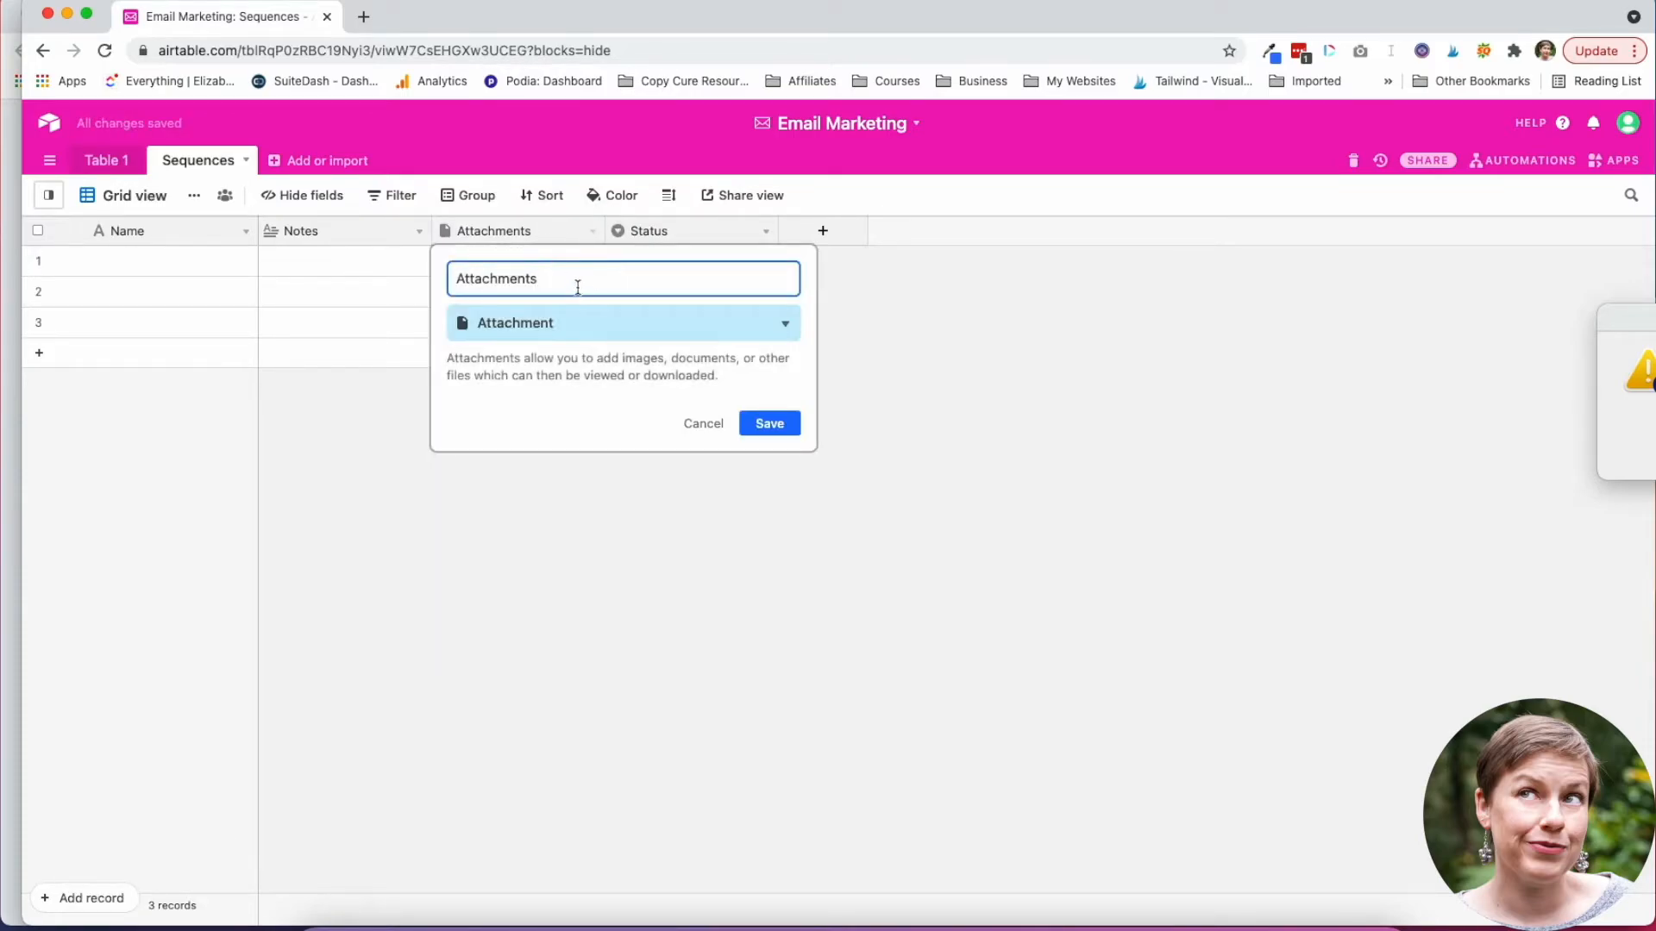
pyautogui.doubleClick(577, 288)
pyautogui.write('URL')
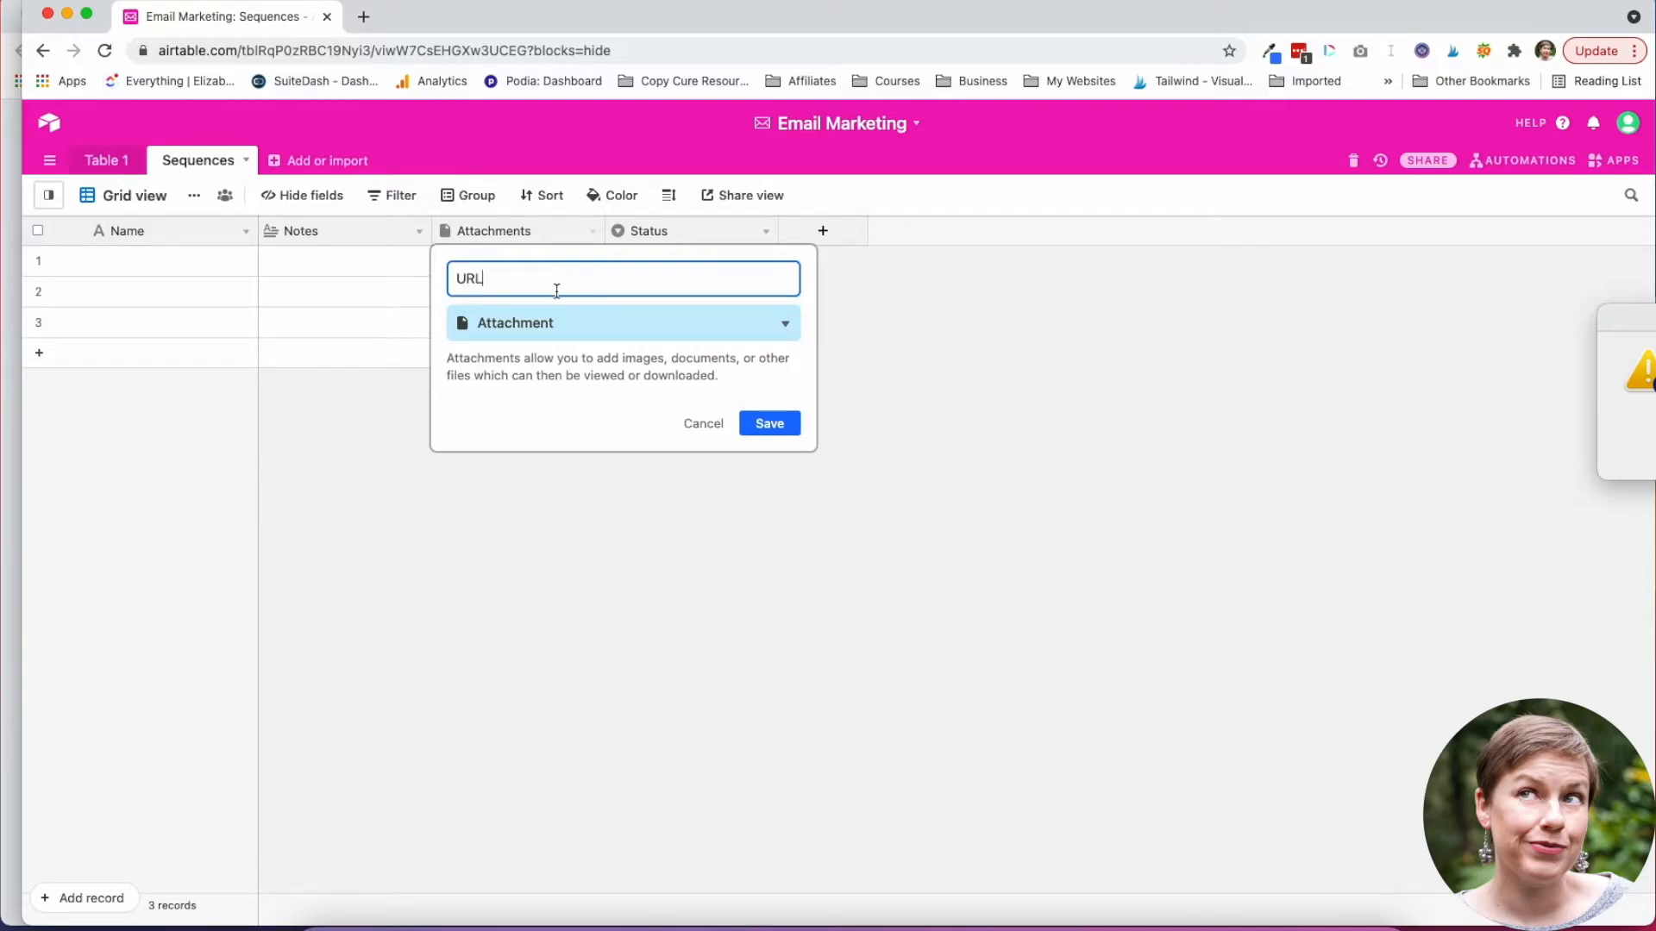
pyautogui.click(554, 324)
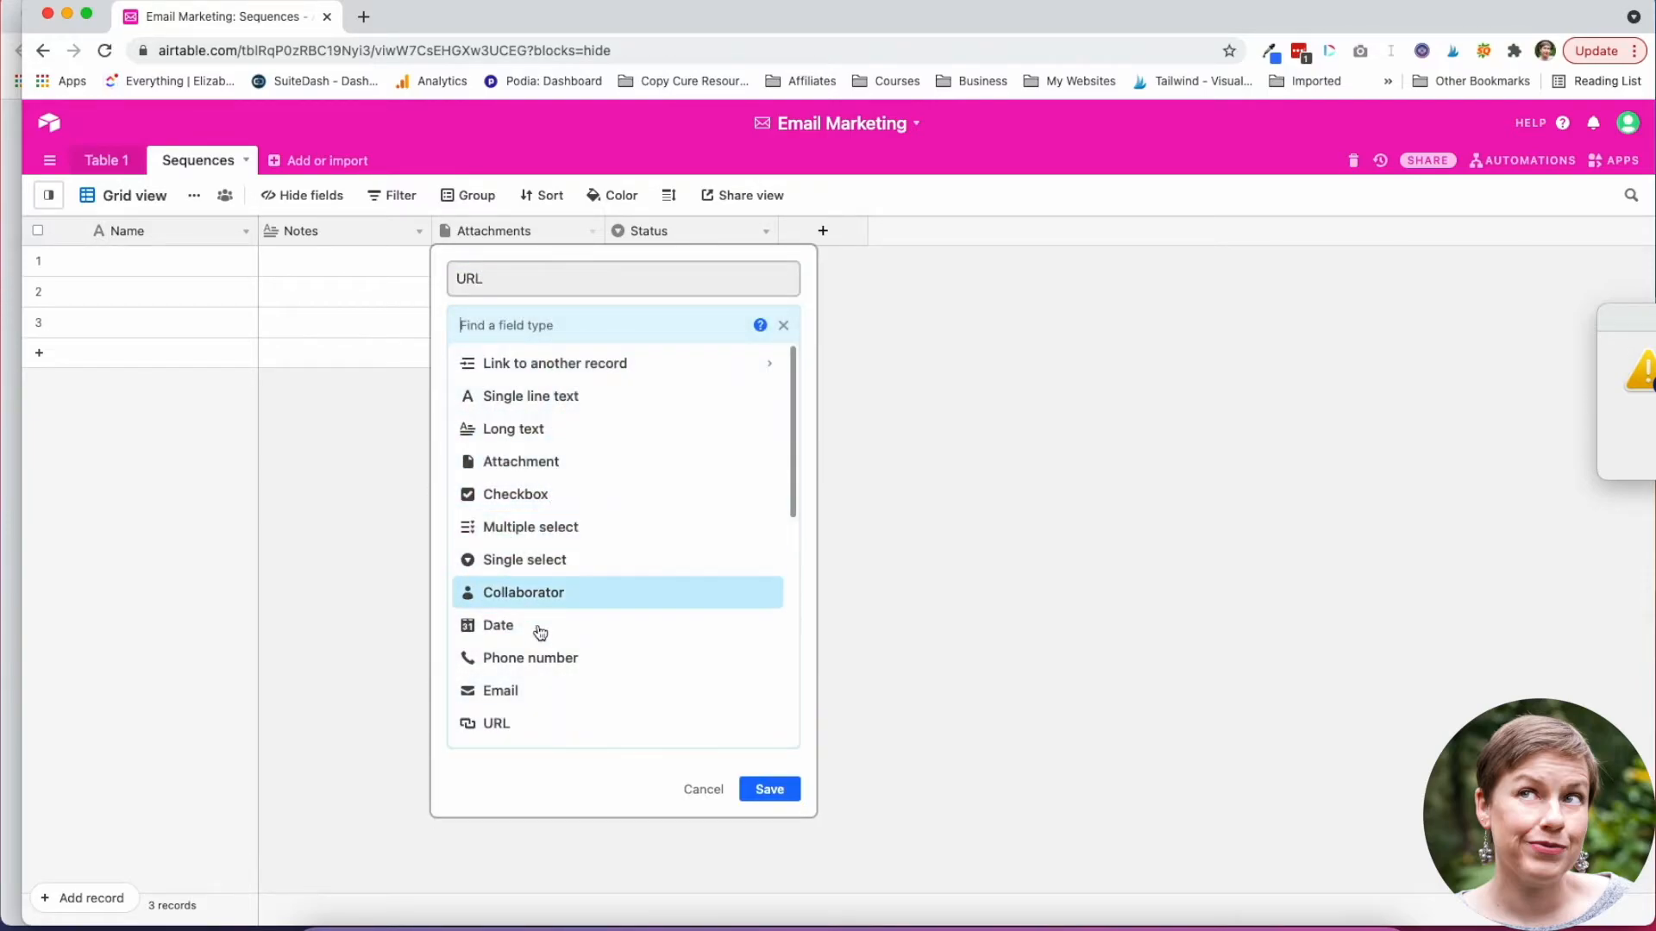
pyautogui.click(540, 727)
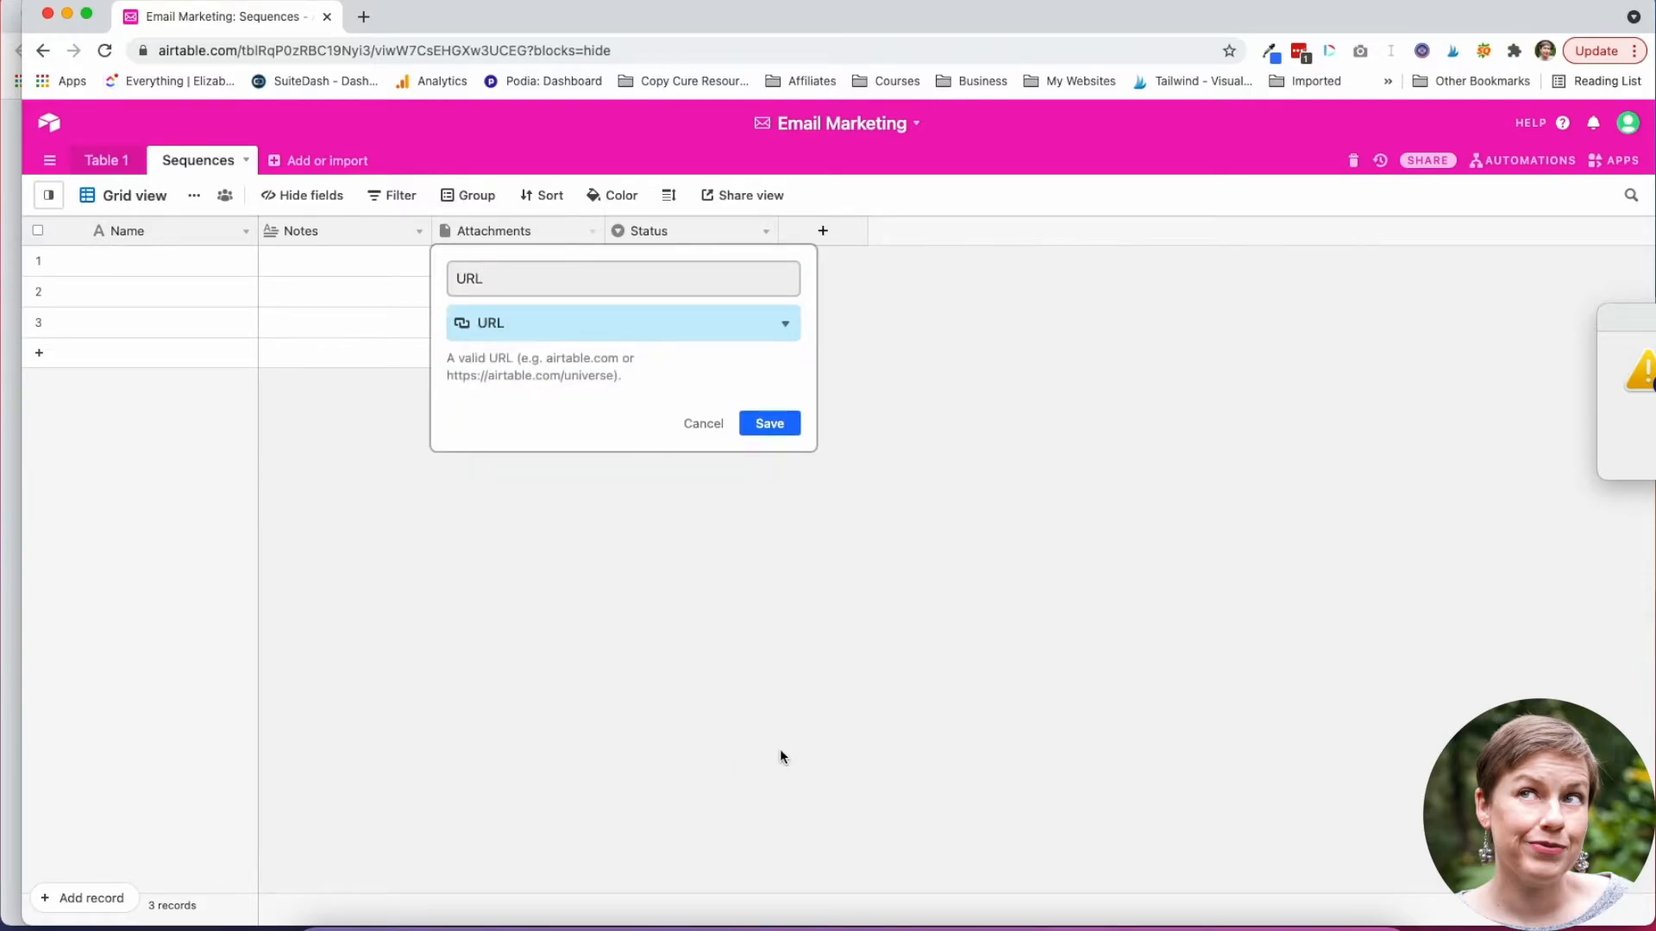
pyautogui.click(768, 424)
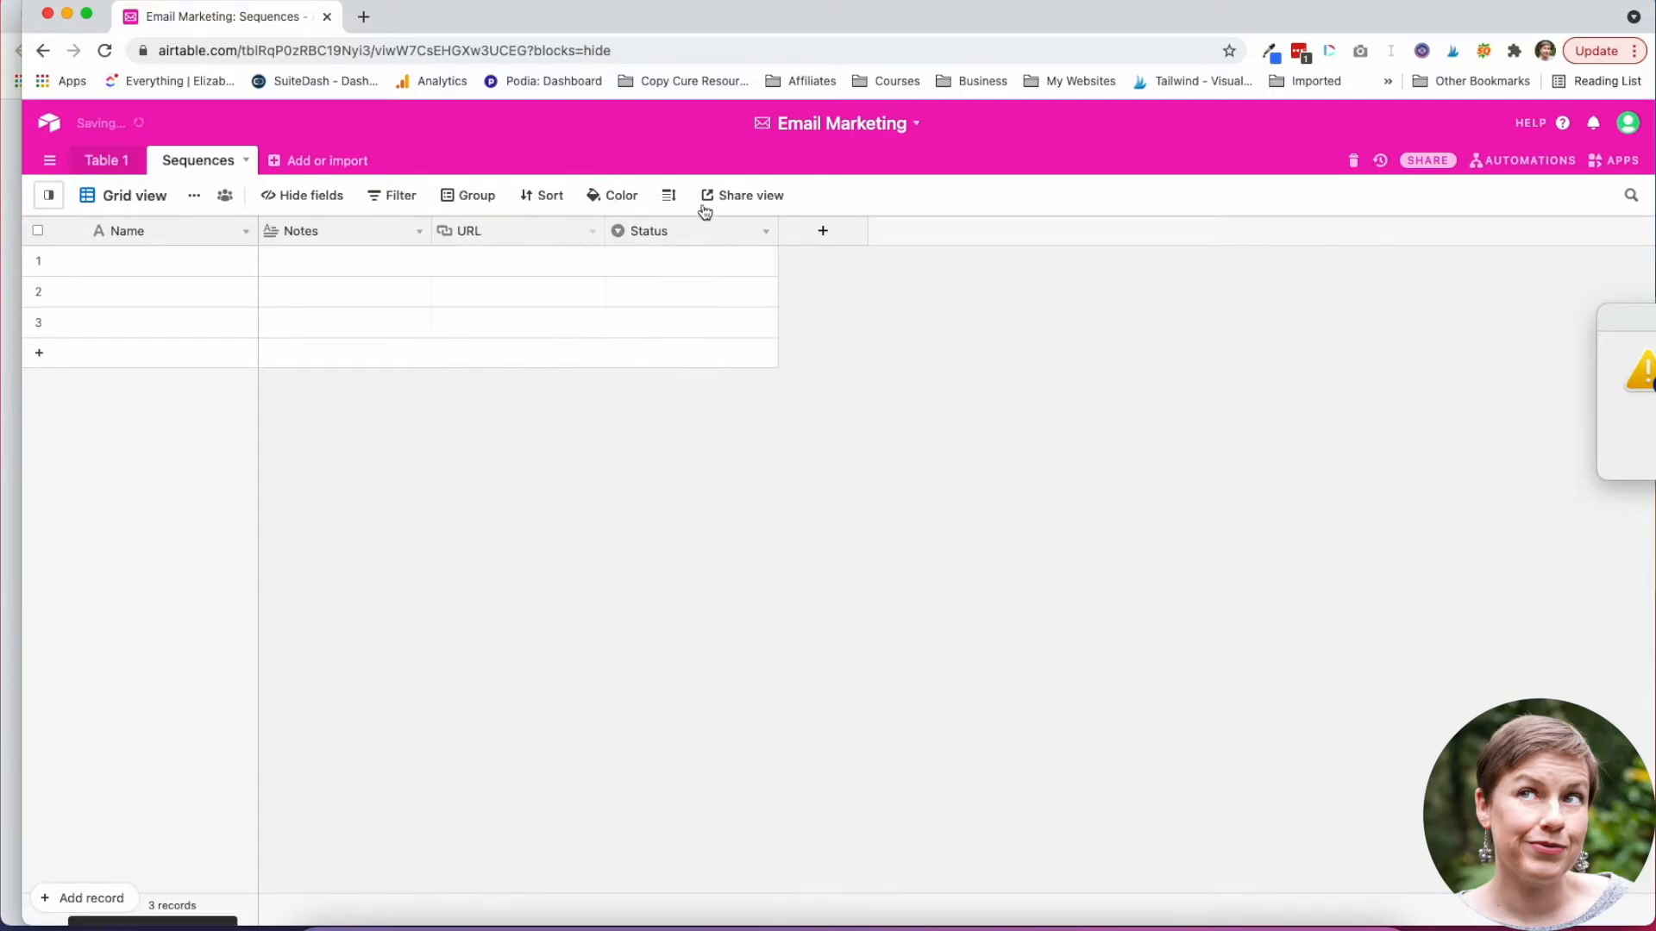
# Review the single-select options of the Status field in the Sequences table and save the field.
pyautogui.click(767, 233)
pyautogui.click(699, 261)
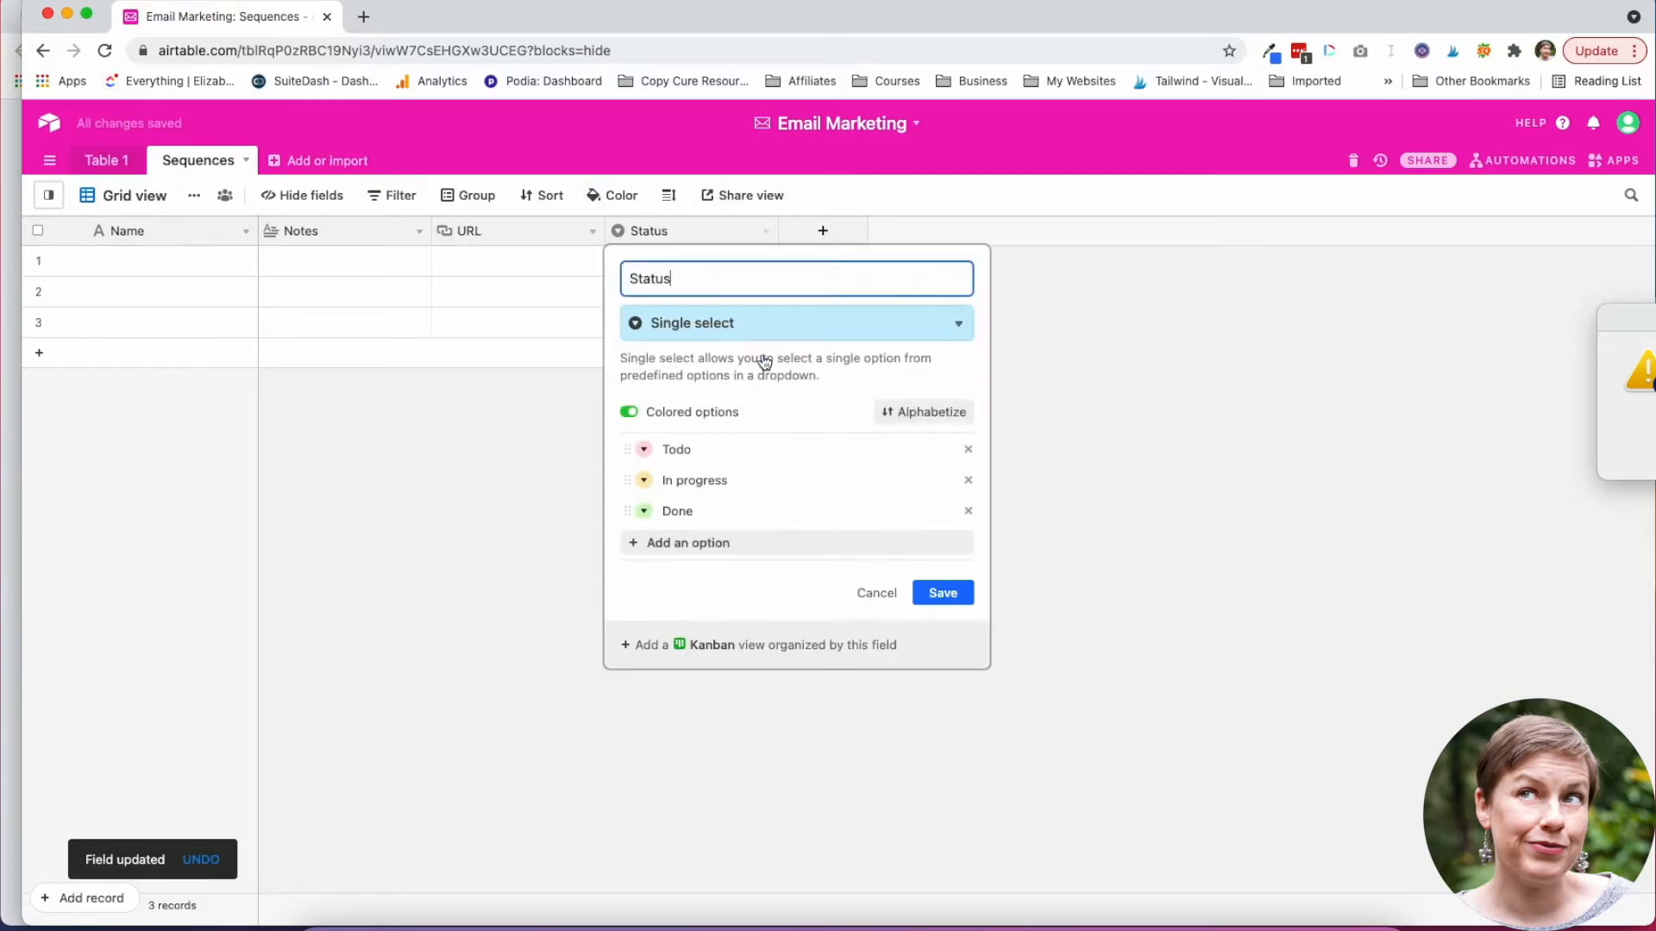
pyautogui.click(933, 596)
# Add a field named "Sequence" that links to Table 1, together with a lookup of the Freebie field.
pyautogui.click(822, 230)
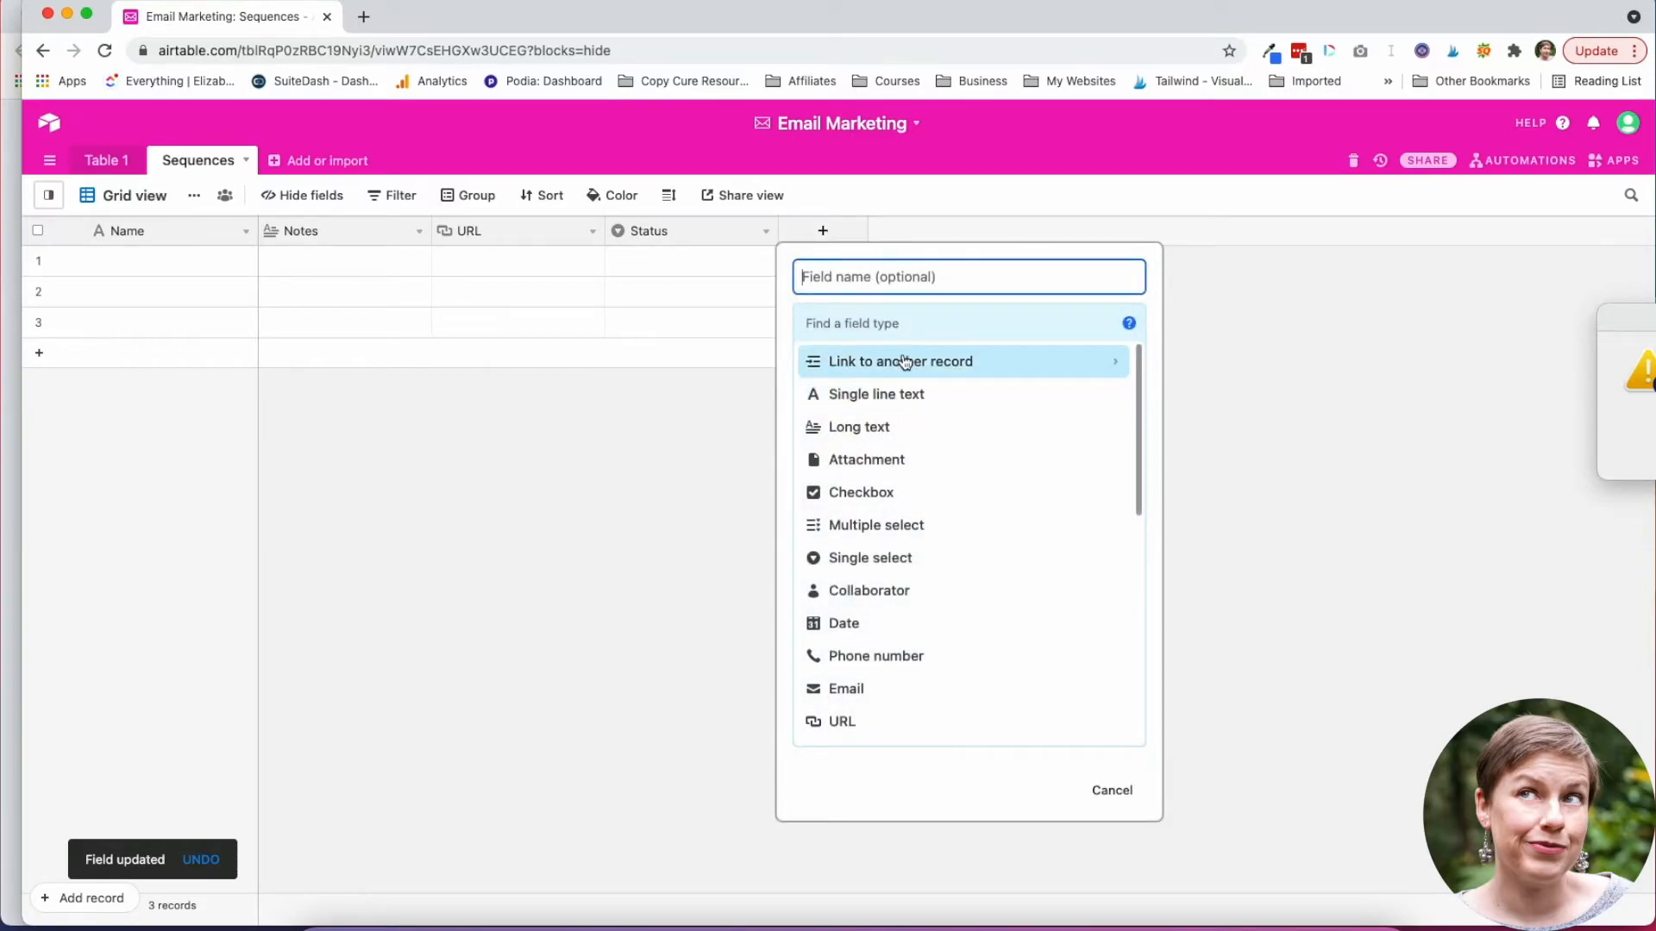
pyautogui.click(896, 361)
pyautogui.click(844, 369)
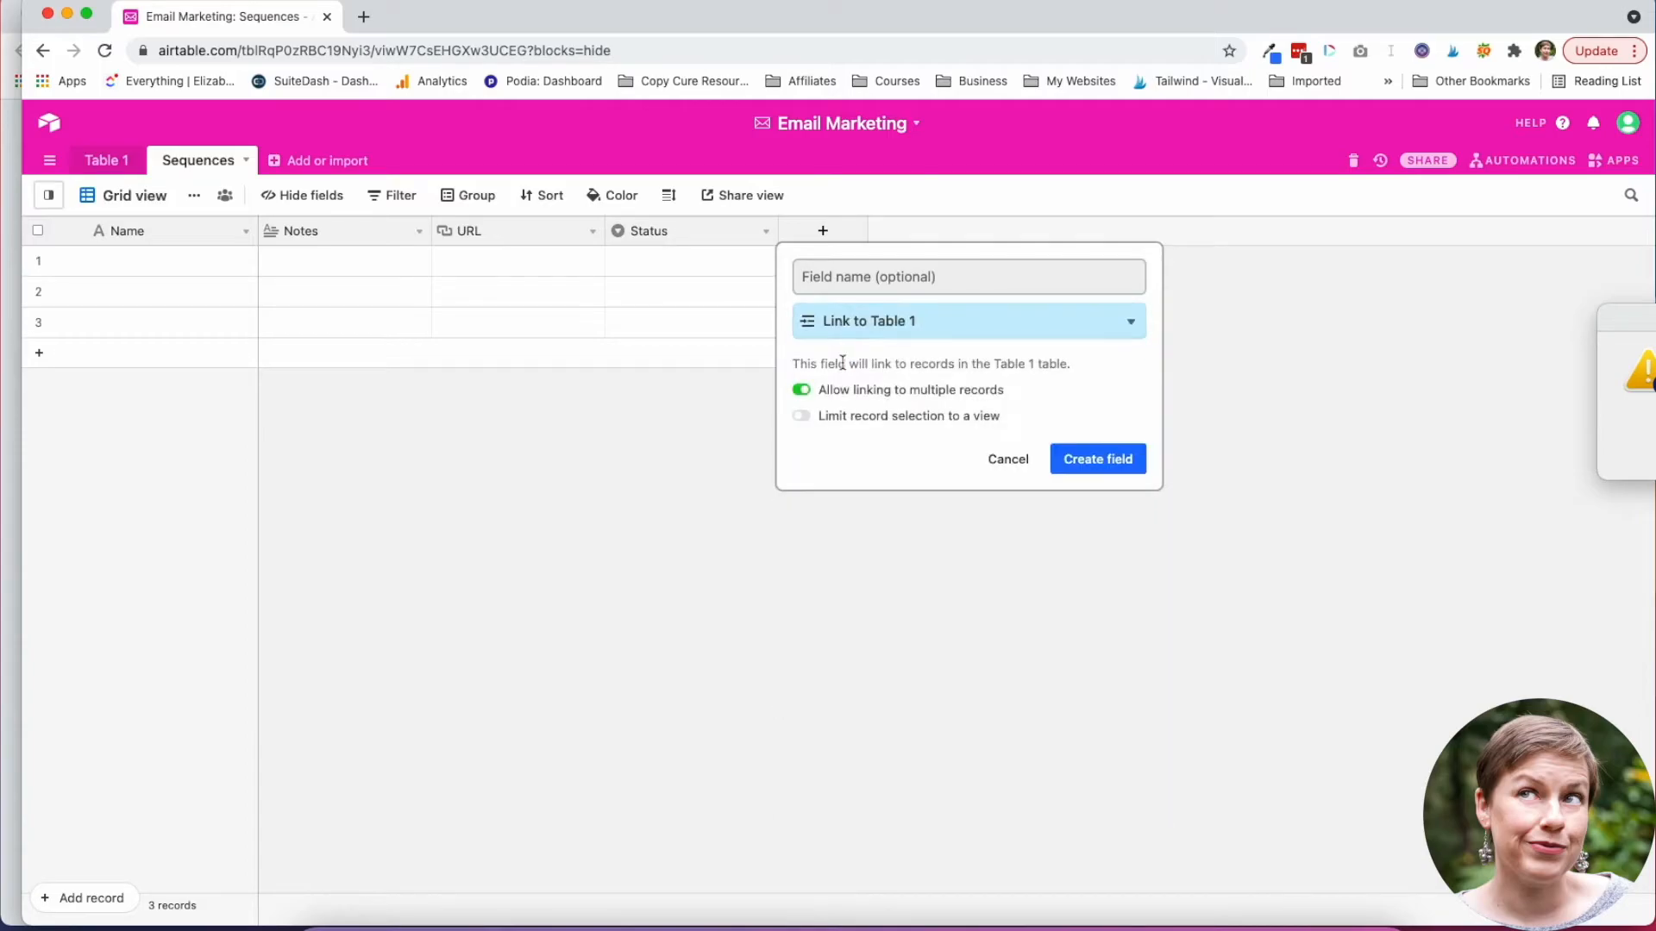
pyautogui.click(914, 278)
pyautogui.write('Sequence')
pyautogui.press('Return')
pyautogui.click(723, 508)
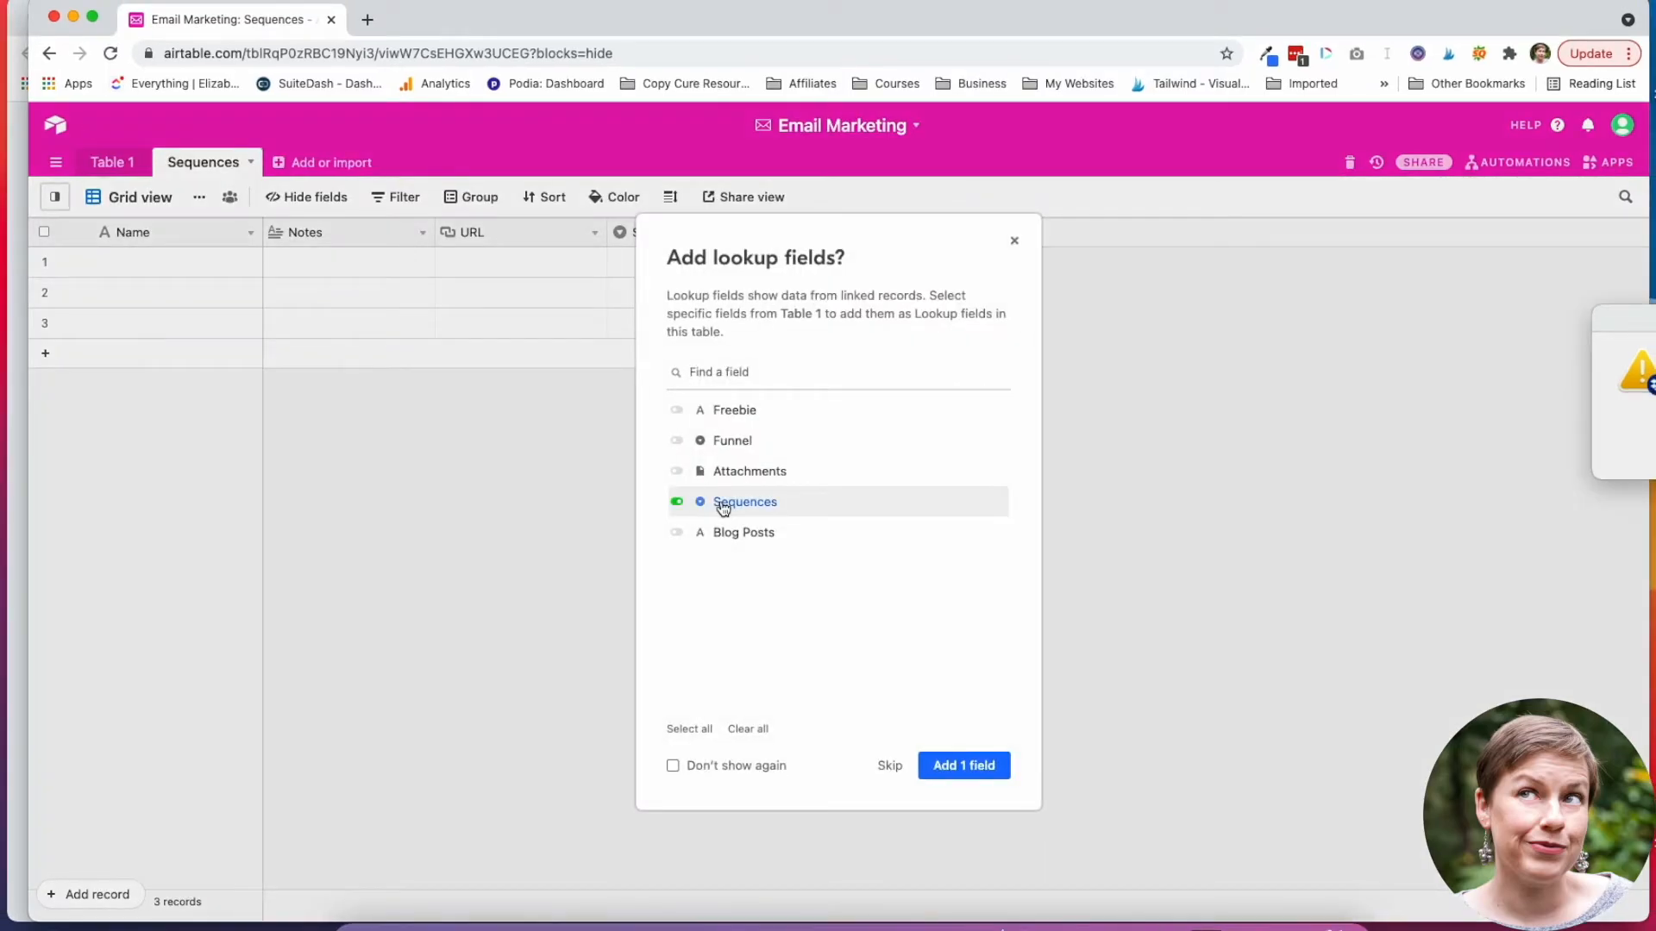
pyautogui.click(971, 766)
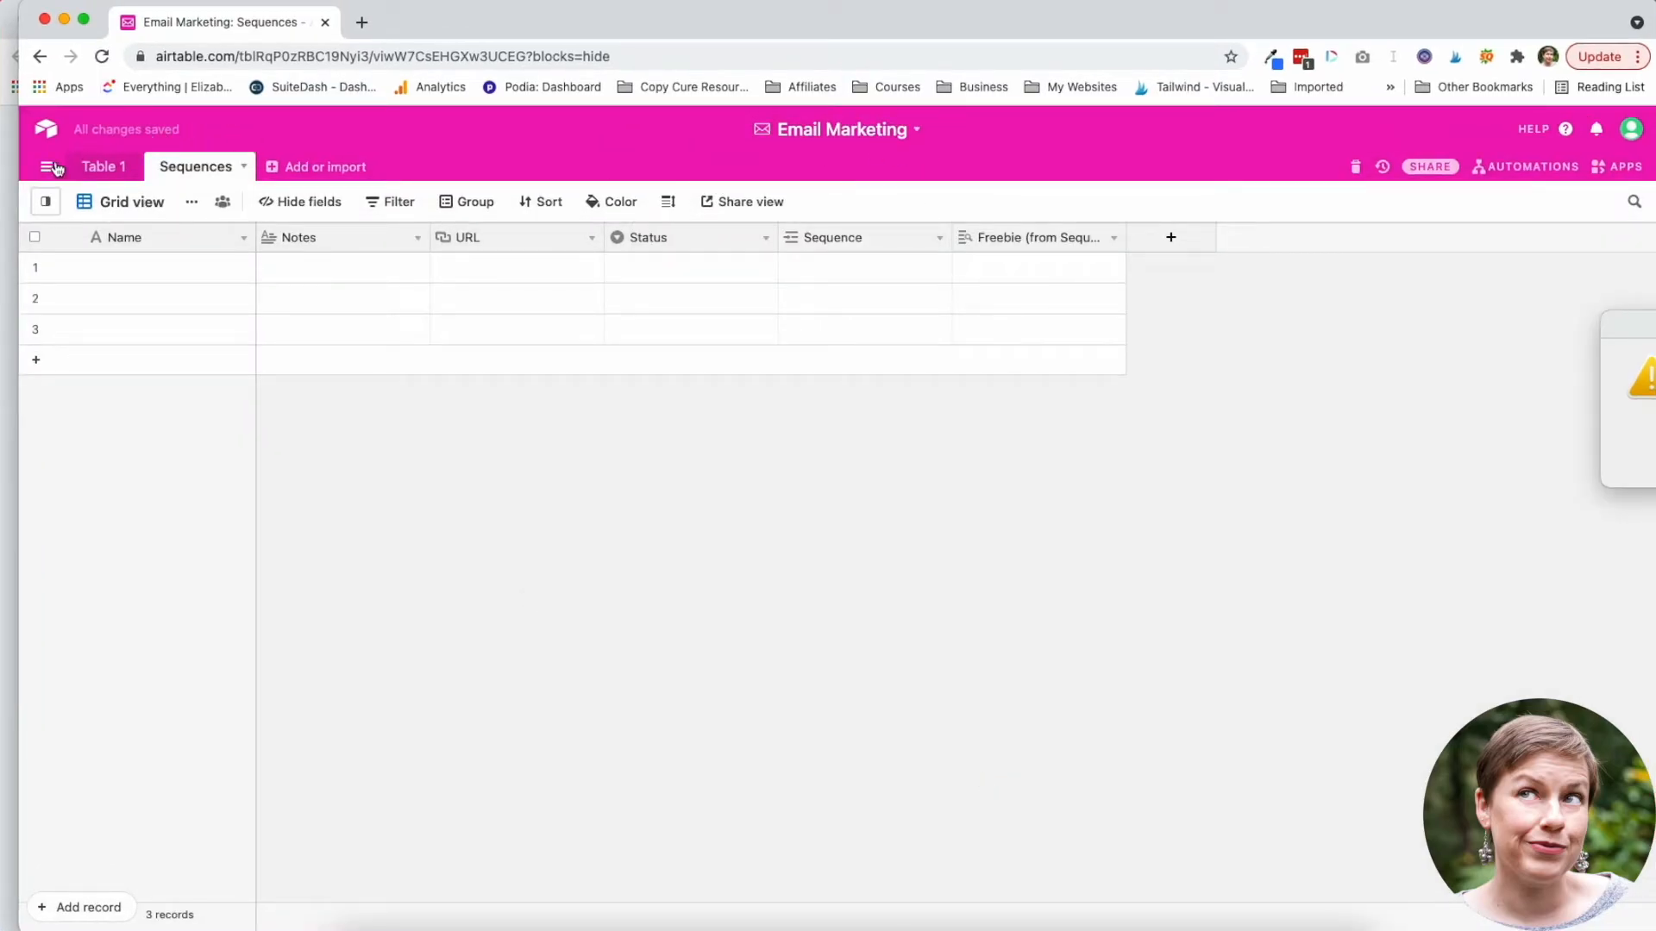
# Rename Table 1 as "Freebie" and delete its single-select Sequences field.
pyautogui.click(101, 167)
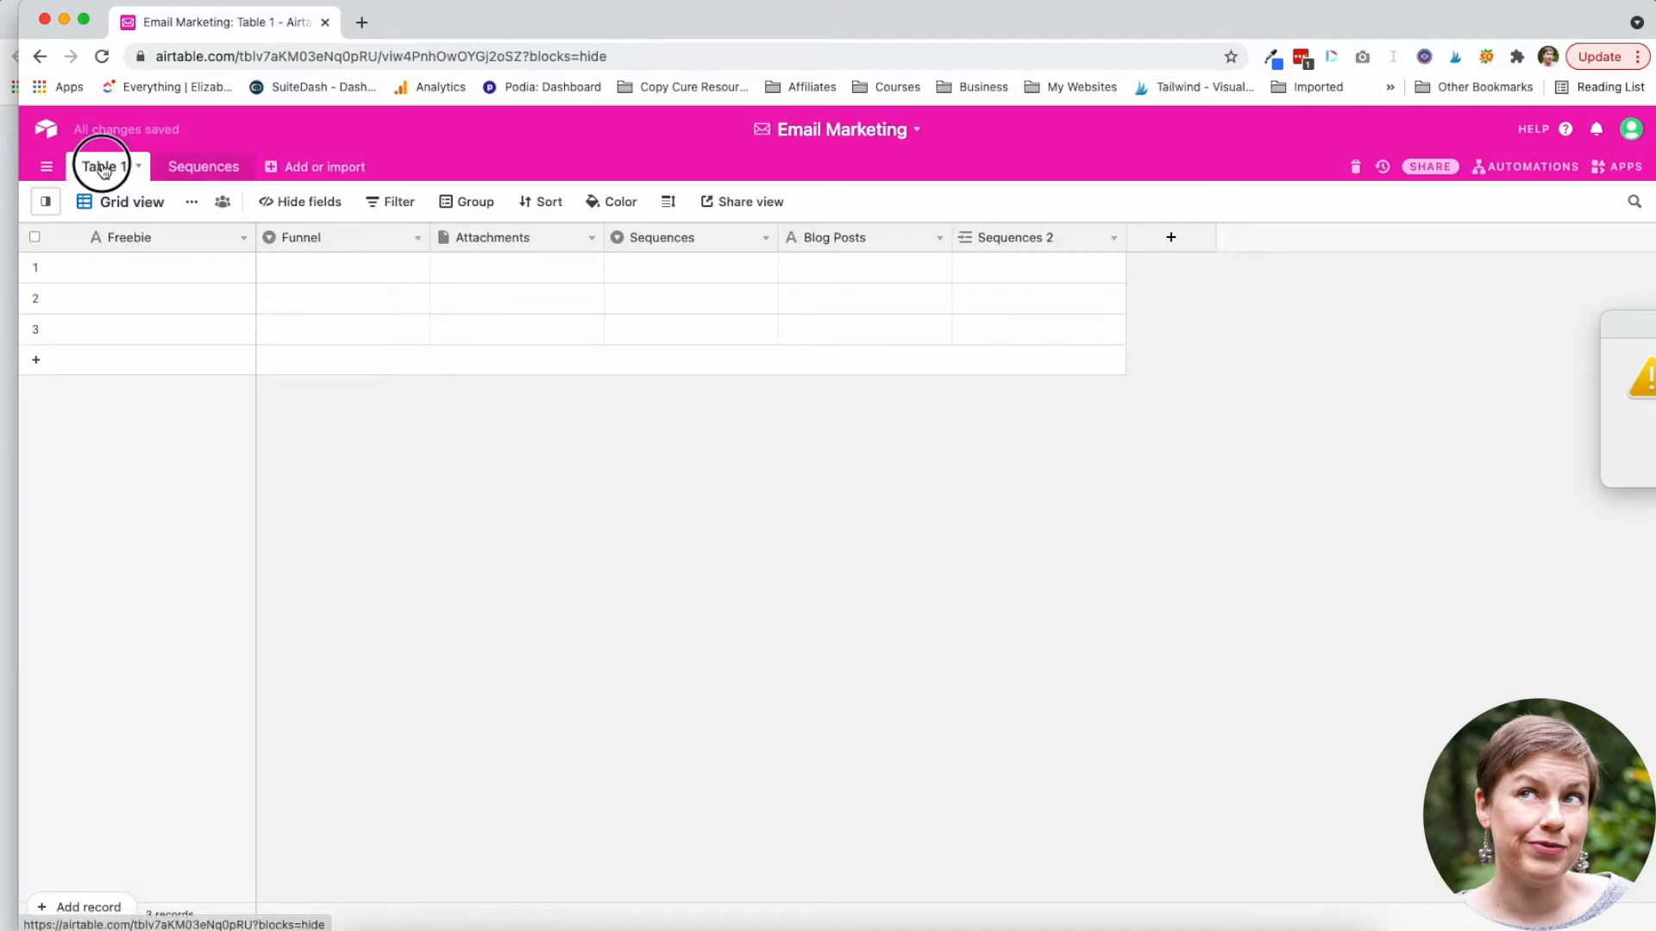
pyautogui.doubleClick(142, 168)
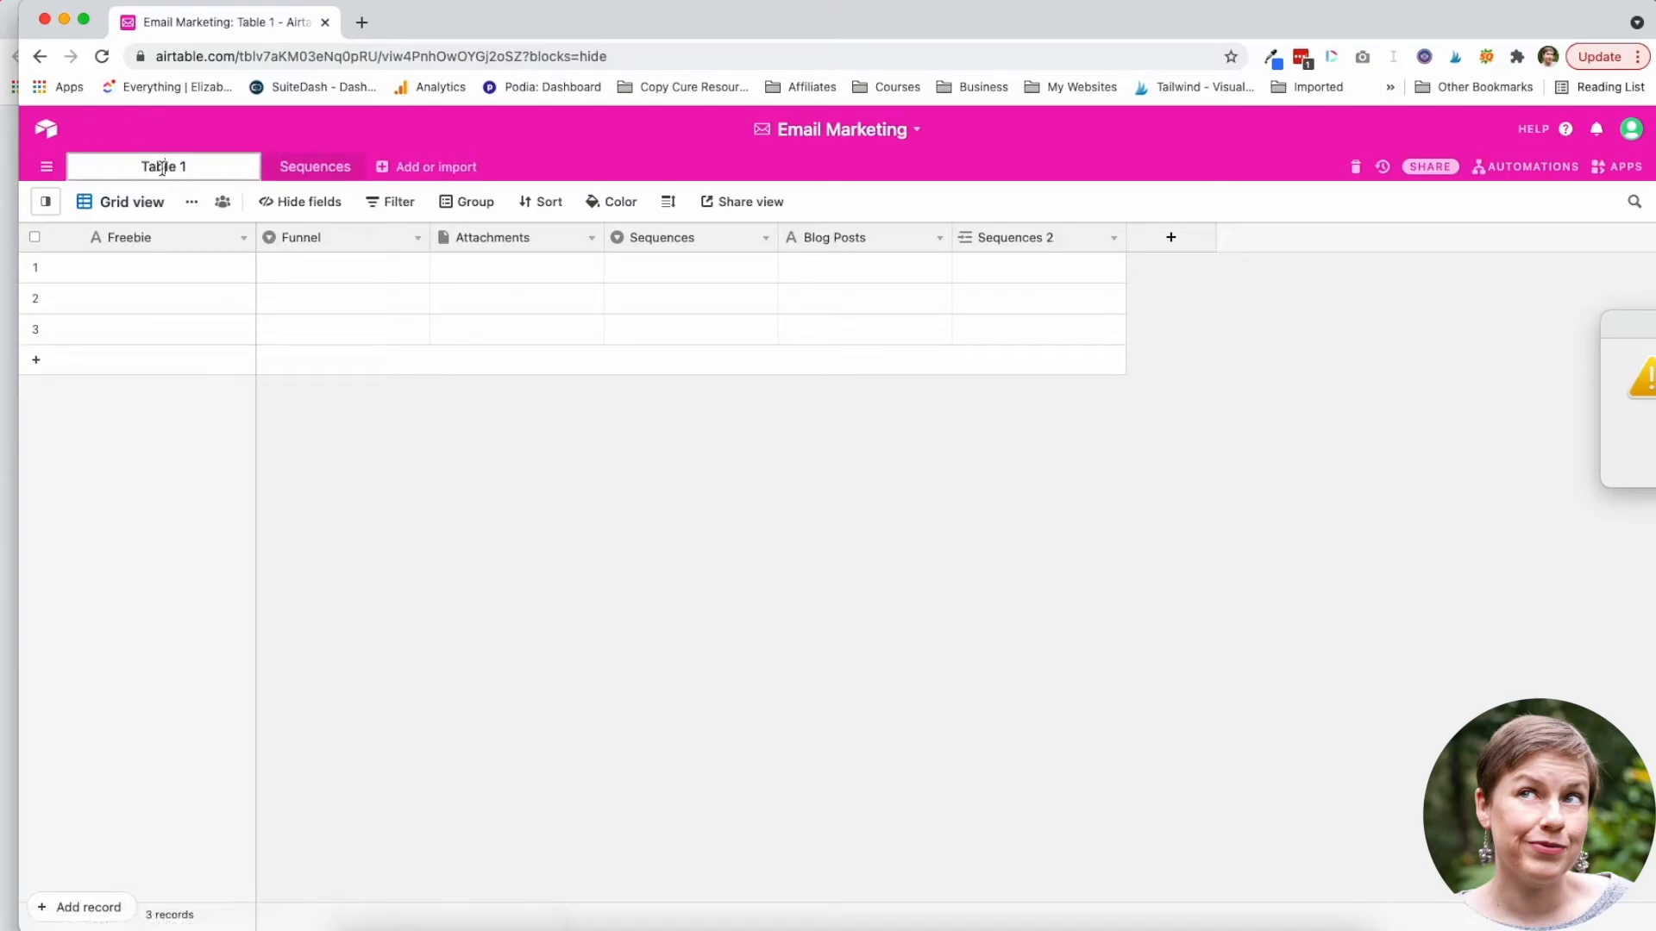
pyautogui.write('Freebie')
pyautogui.press('Return')
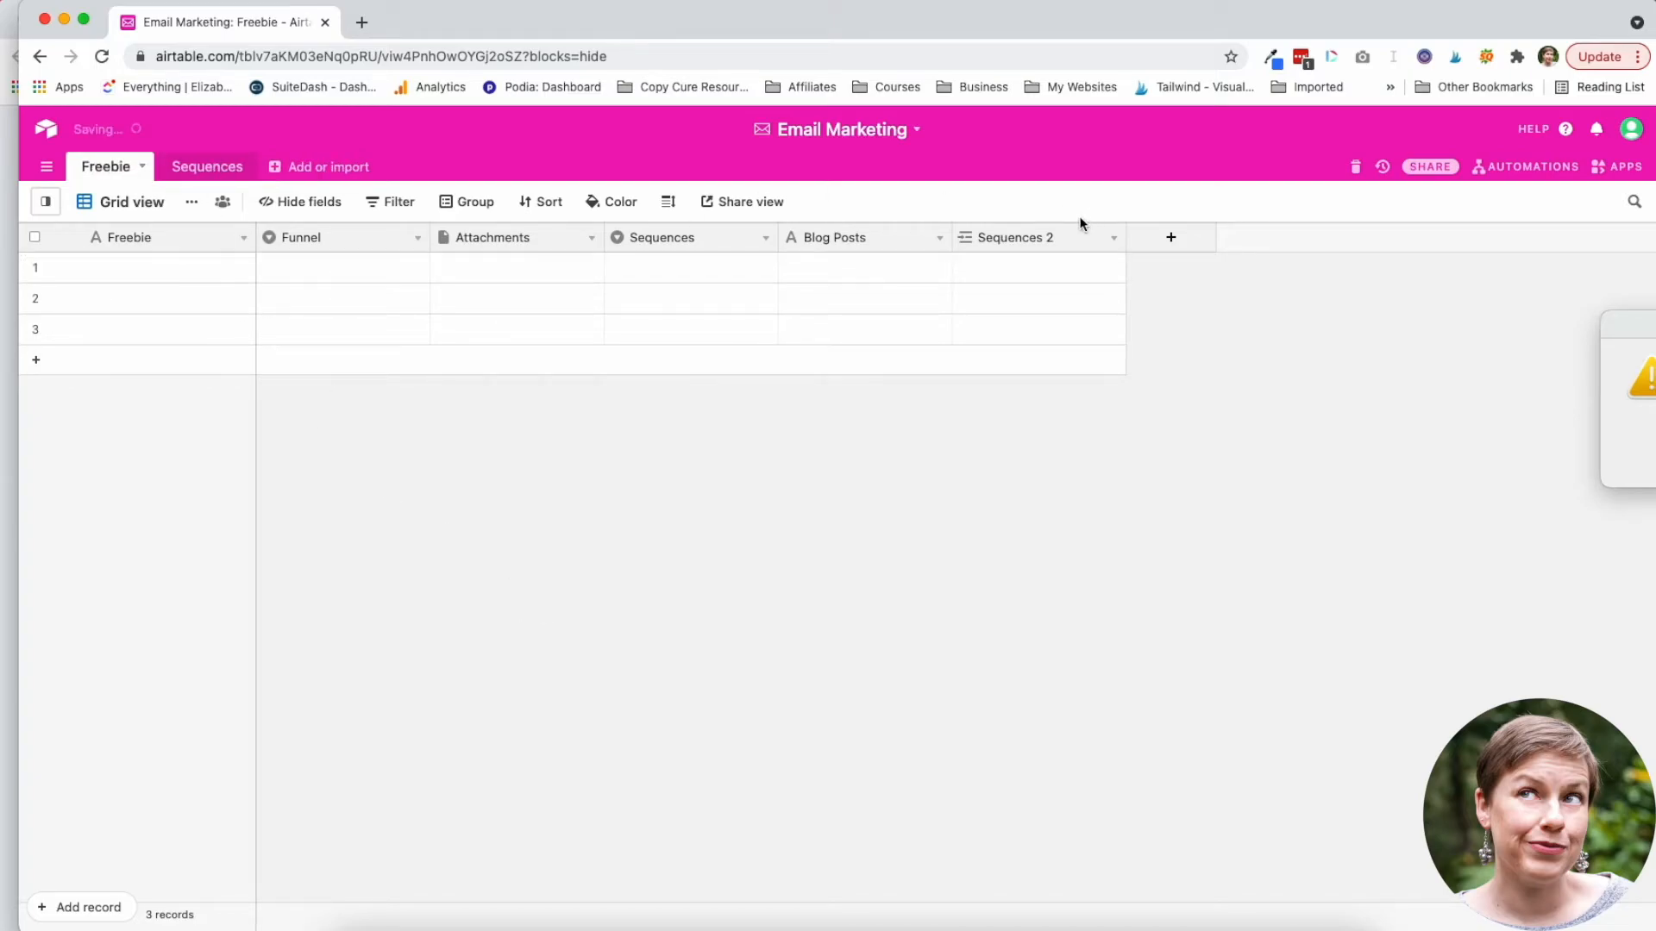
pyautogui.click(764, 246)
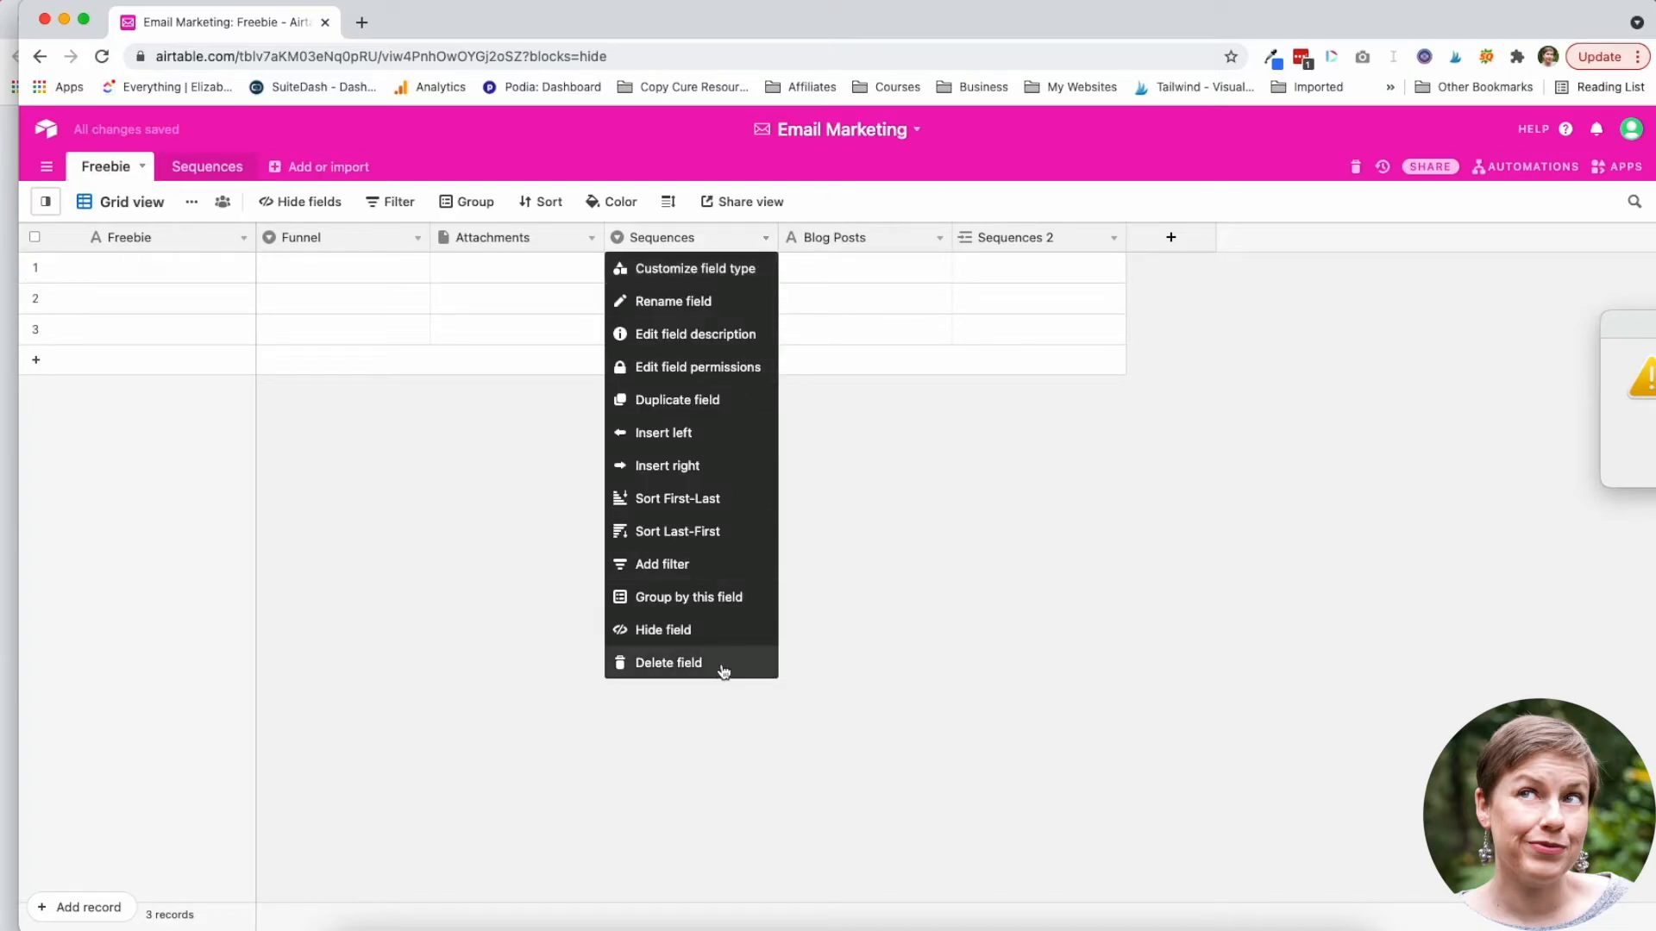
pyautogui.click(724, 670)
# Create another empty table in the base and name it "Blog Posts".
pyautogui.click(207, 167)
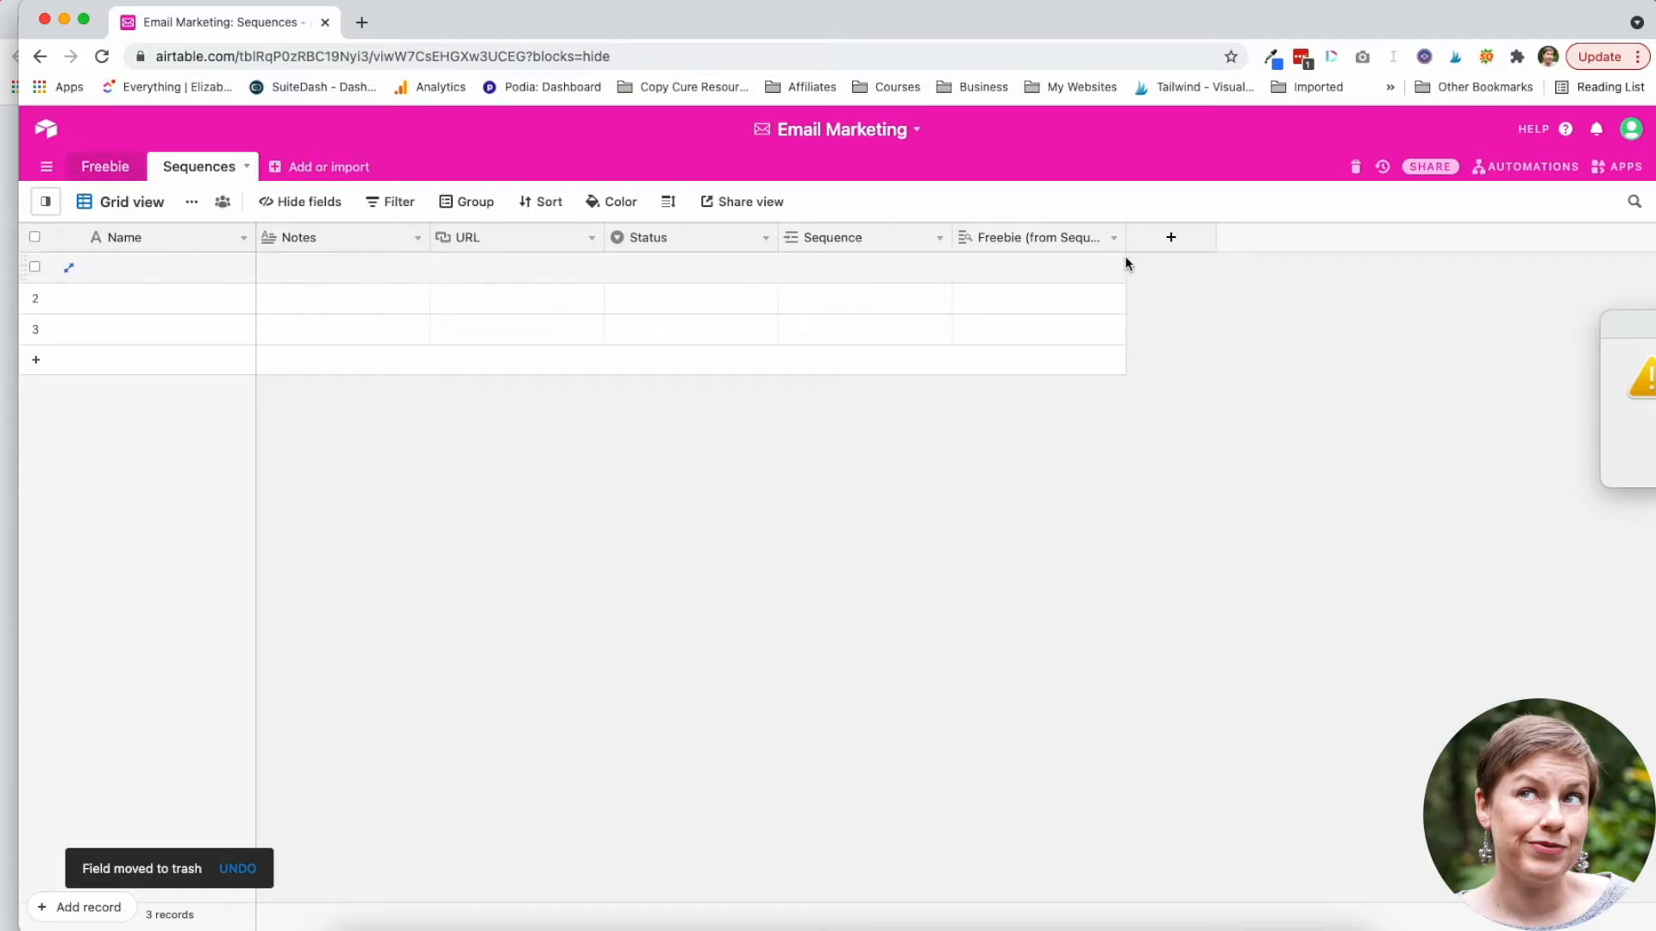
pyautogui.click(316, 166)
pyautogui.click(331, 207)
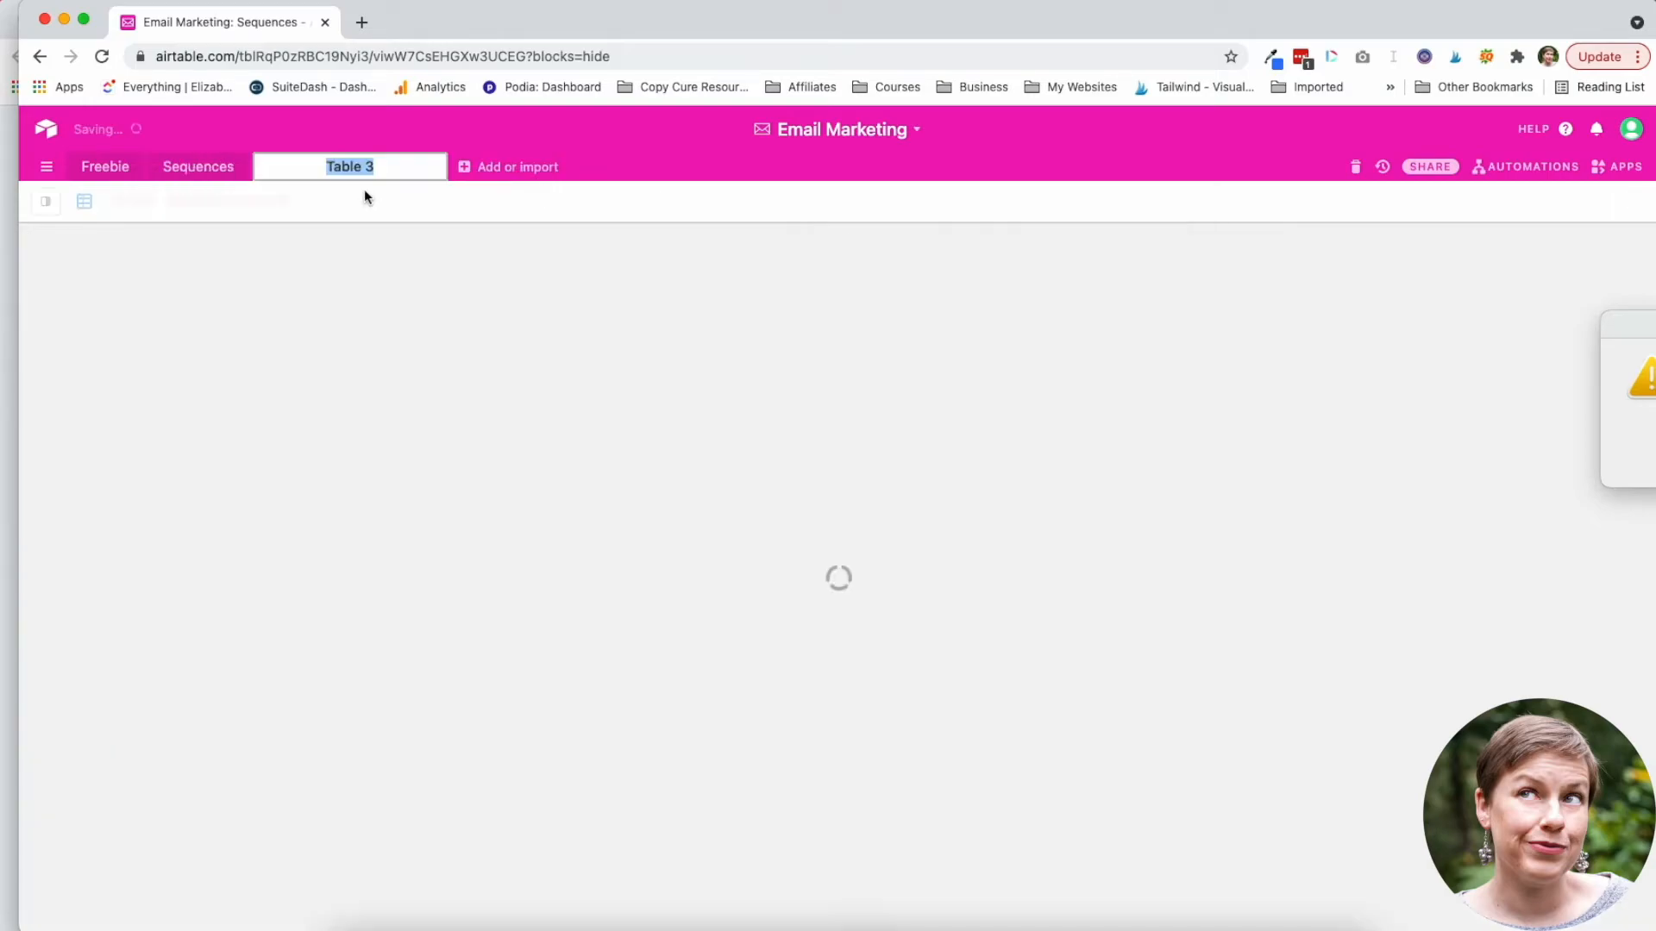
pyautogui.write('Blog Po')
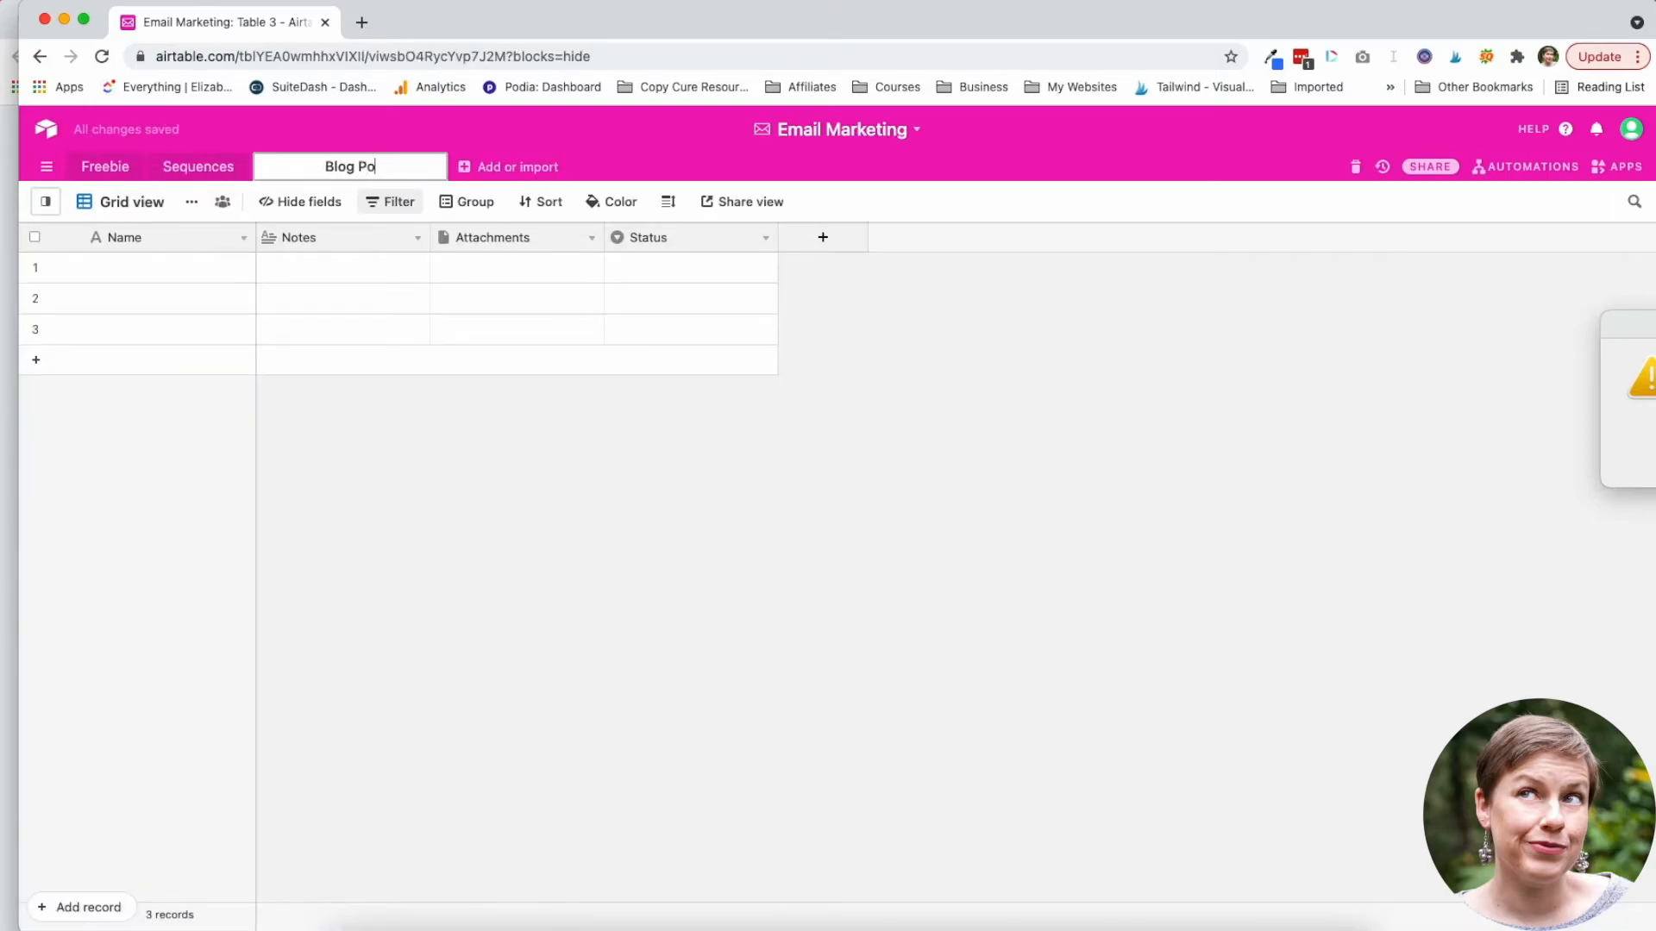
pyautogui.write('sts')
# Set up the Blog Posts table with Title and URL fields and a Freebie field linked to the Freebie table.
pyautogui.click(183, 263)
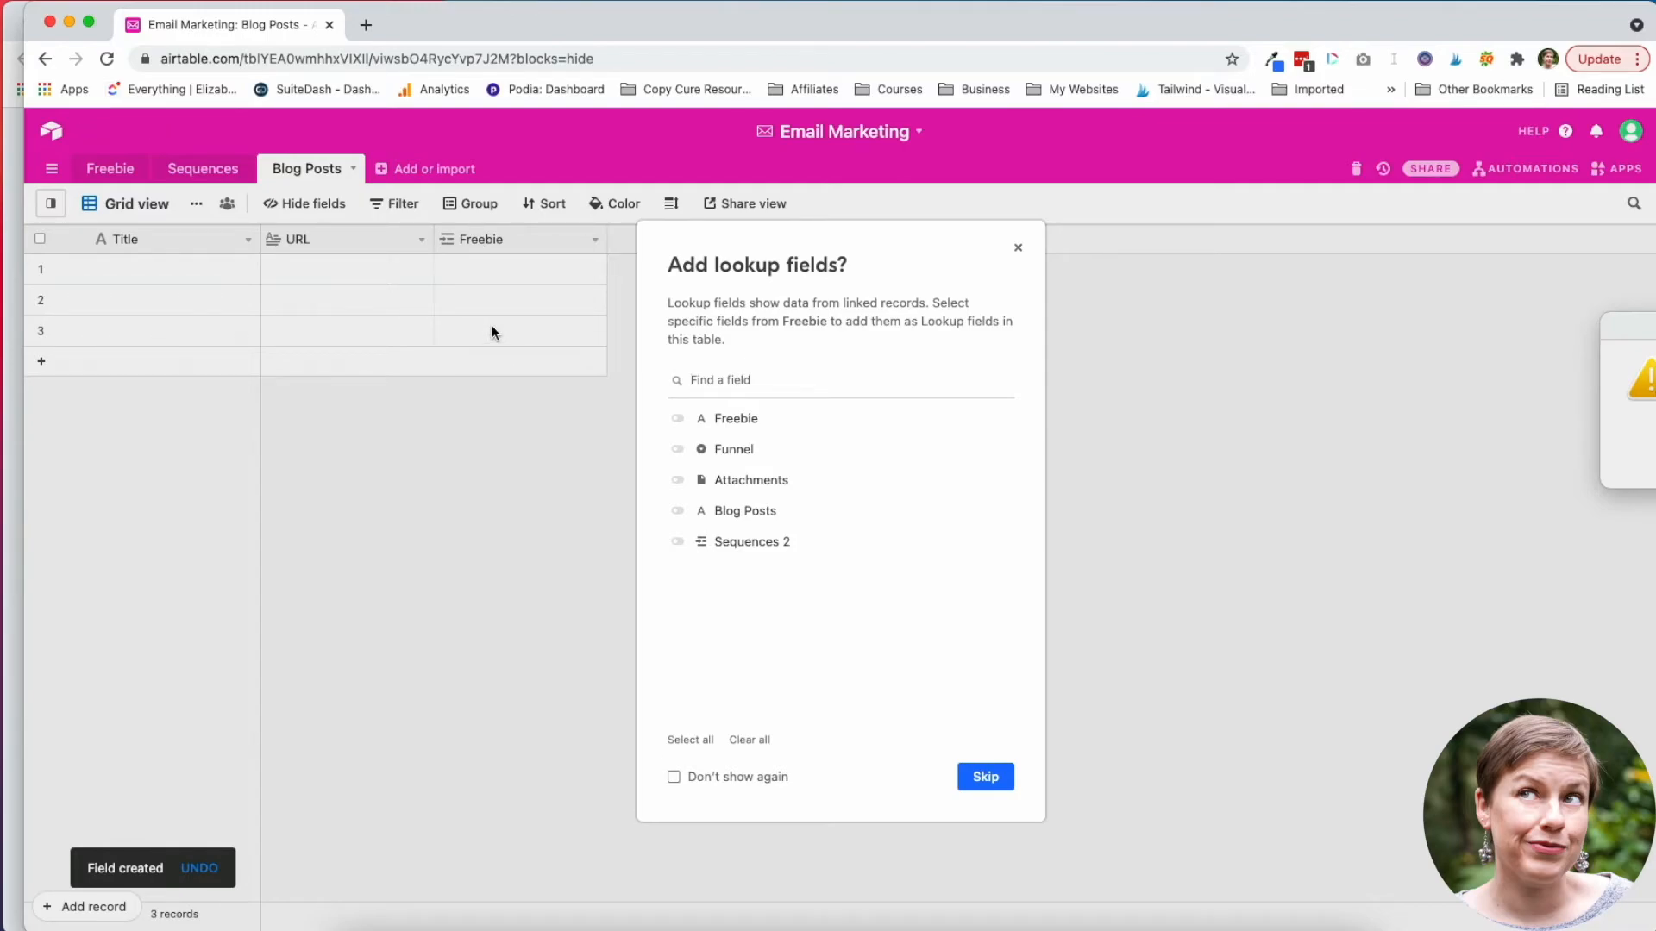
pyautogui.click(729, 419)
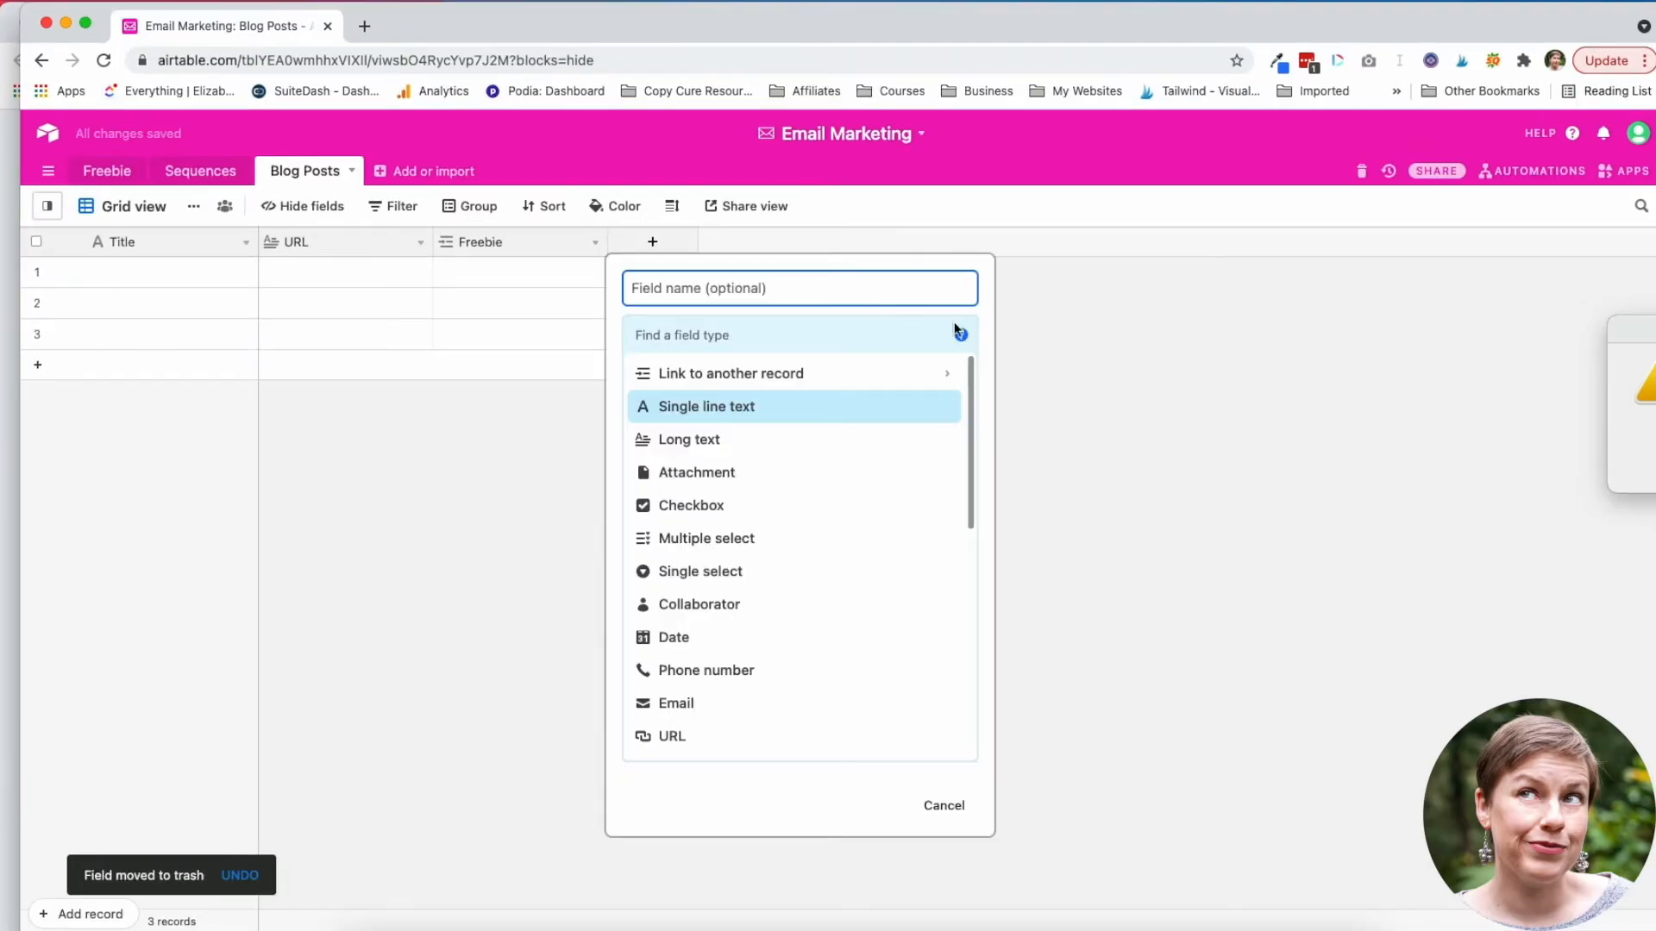
pyautogui.press('Escape')
# Delete the single line text Blog Posts field from the Freebie table.
pyautogui.click(107, 172)
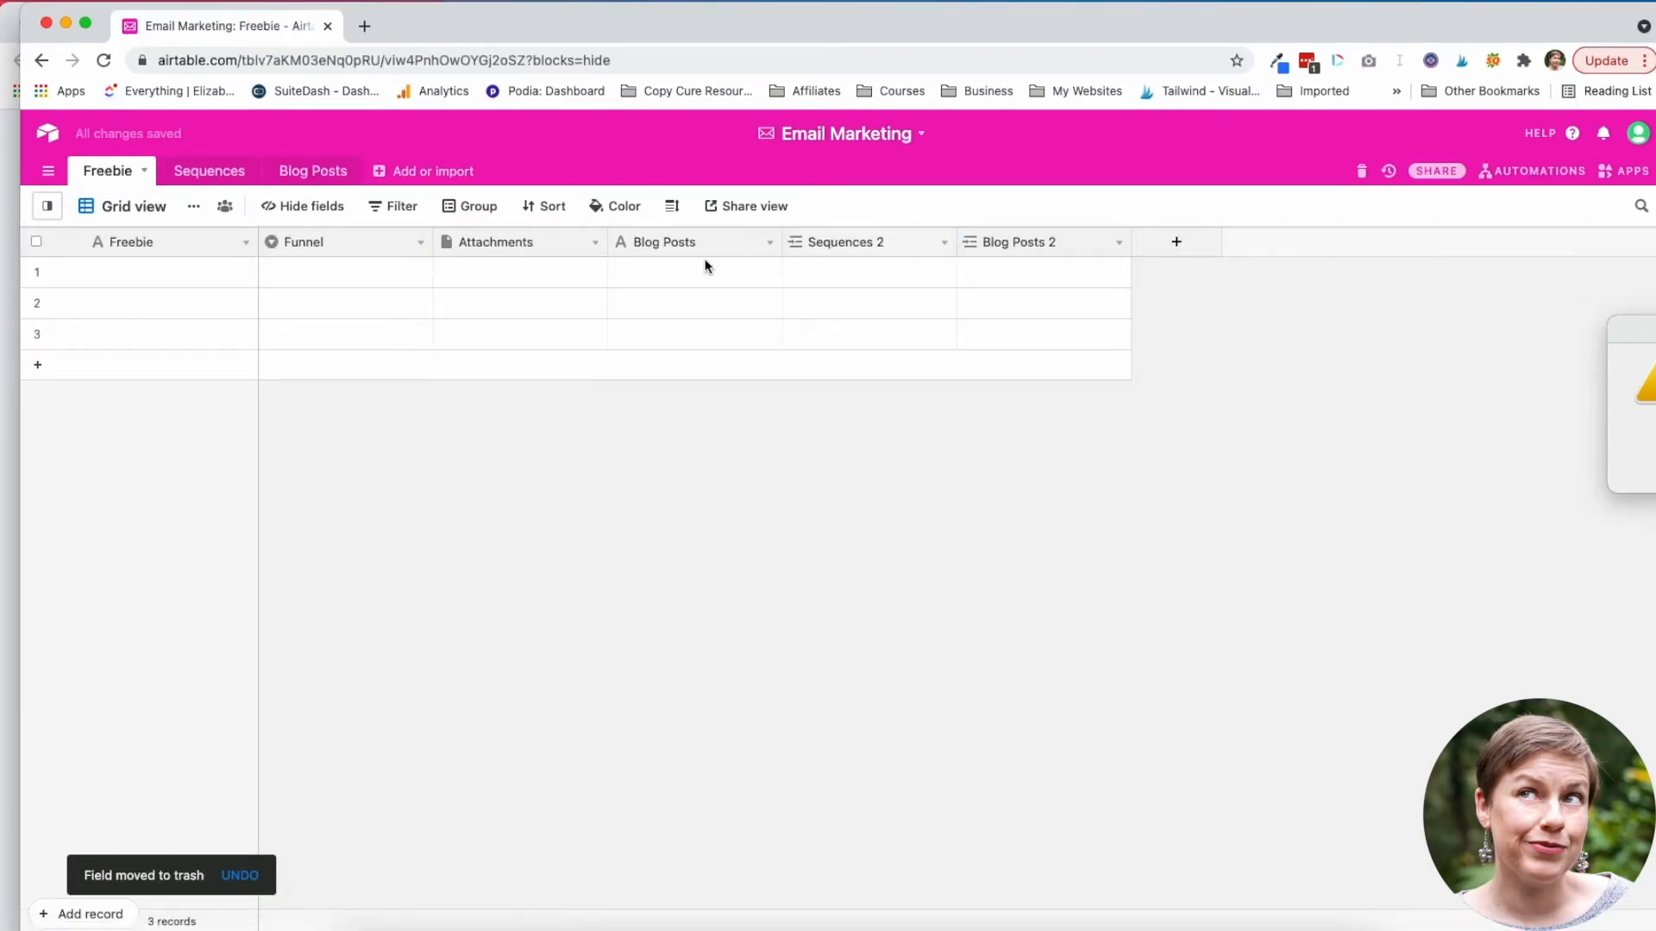
pyautogui.click(770, 243)
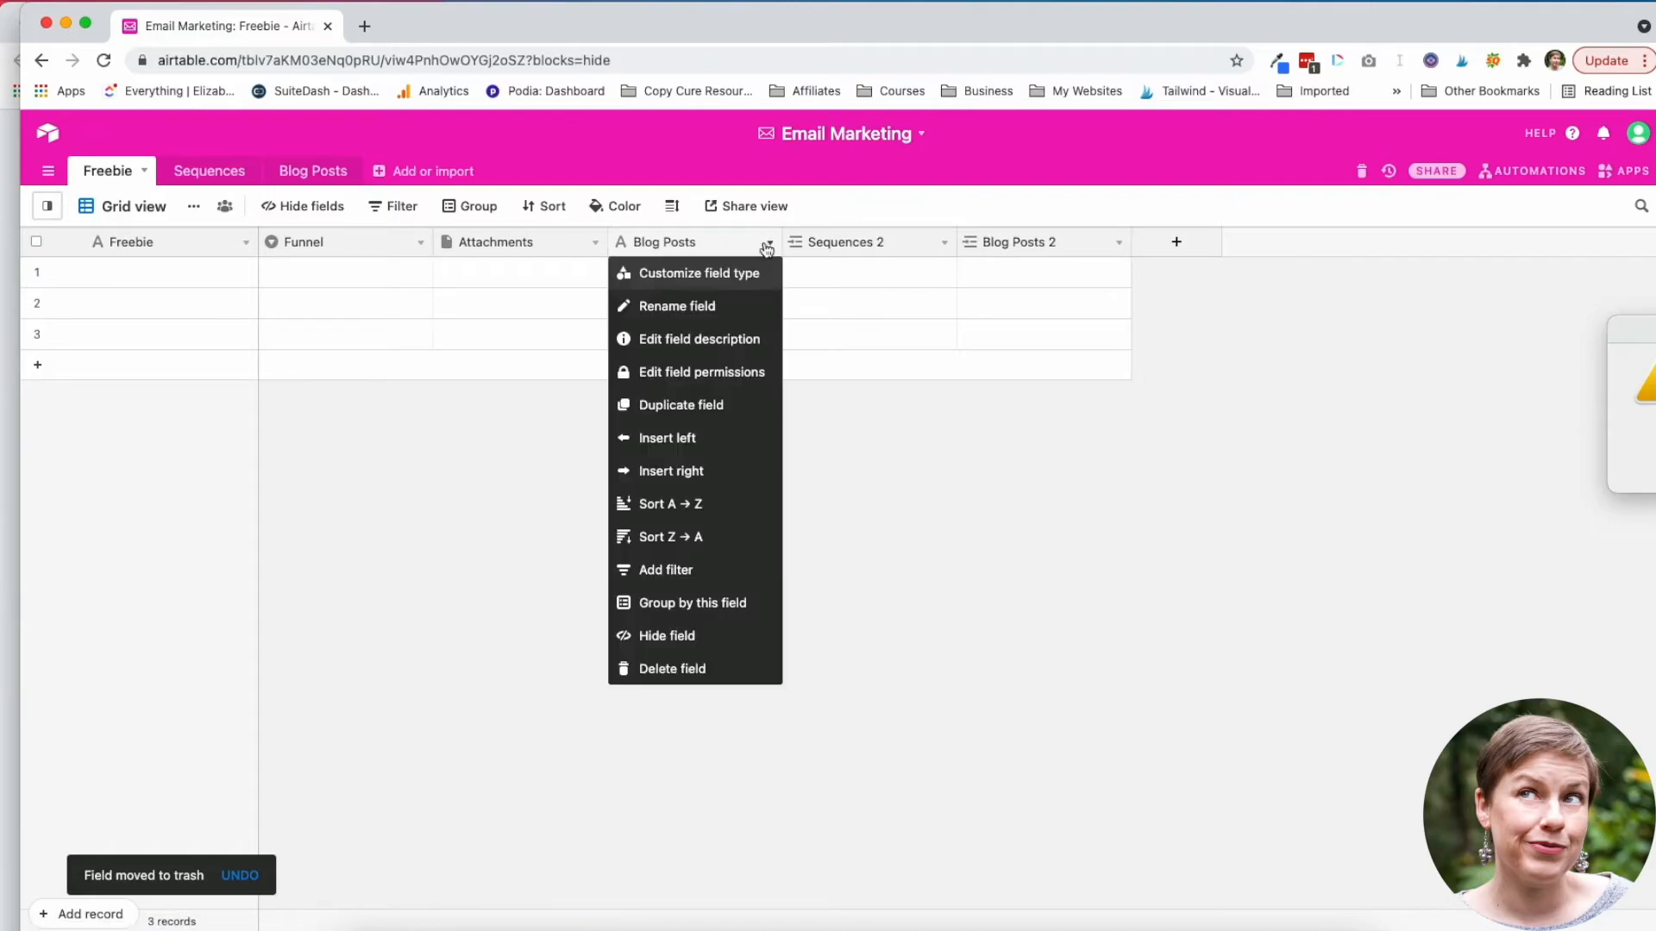
pyautogui.click(737, 670)
pyautogui.click(307, 177)
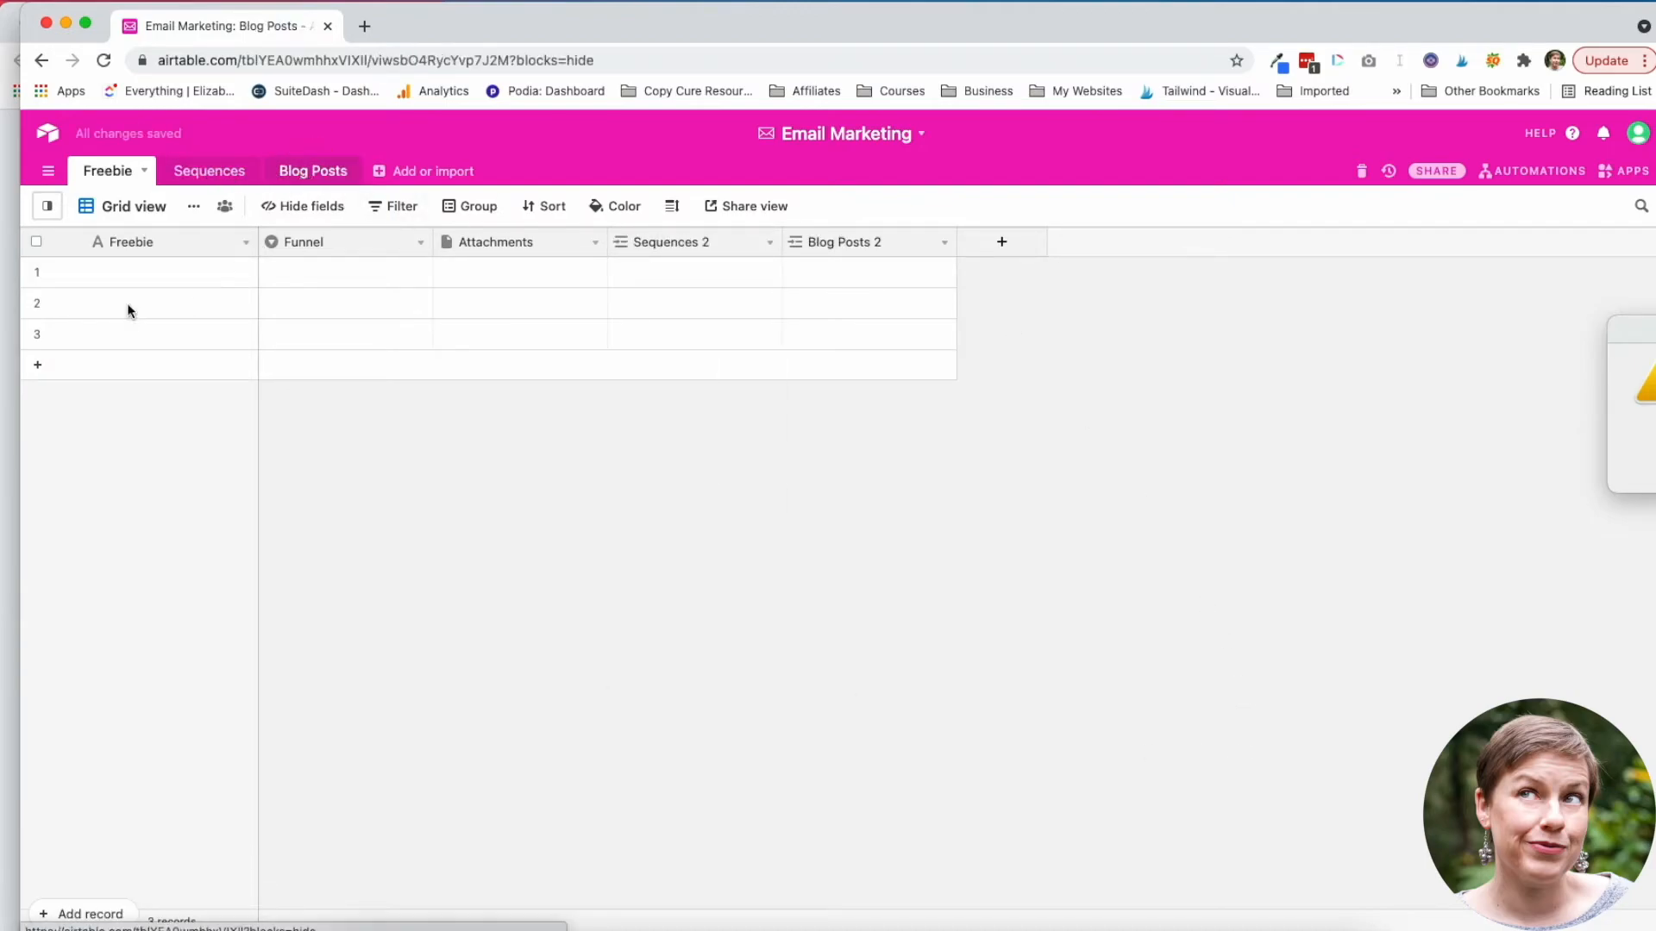
pyautogui.click(147, 277)
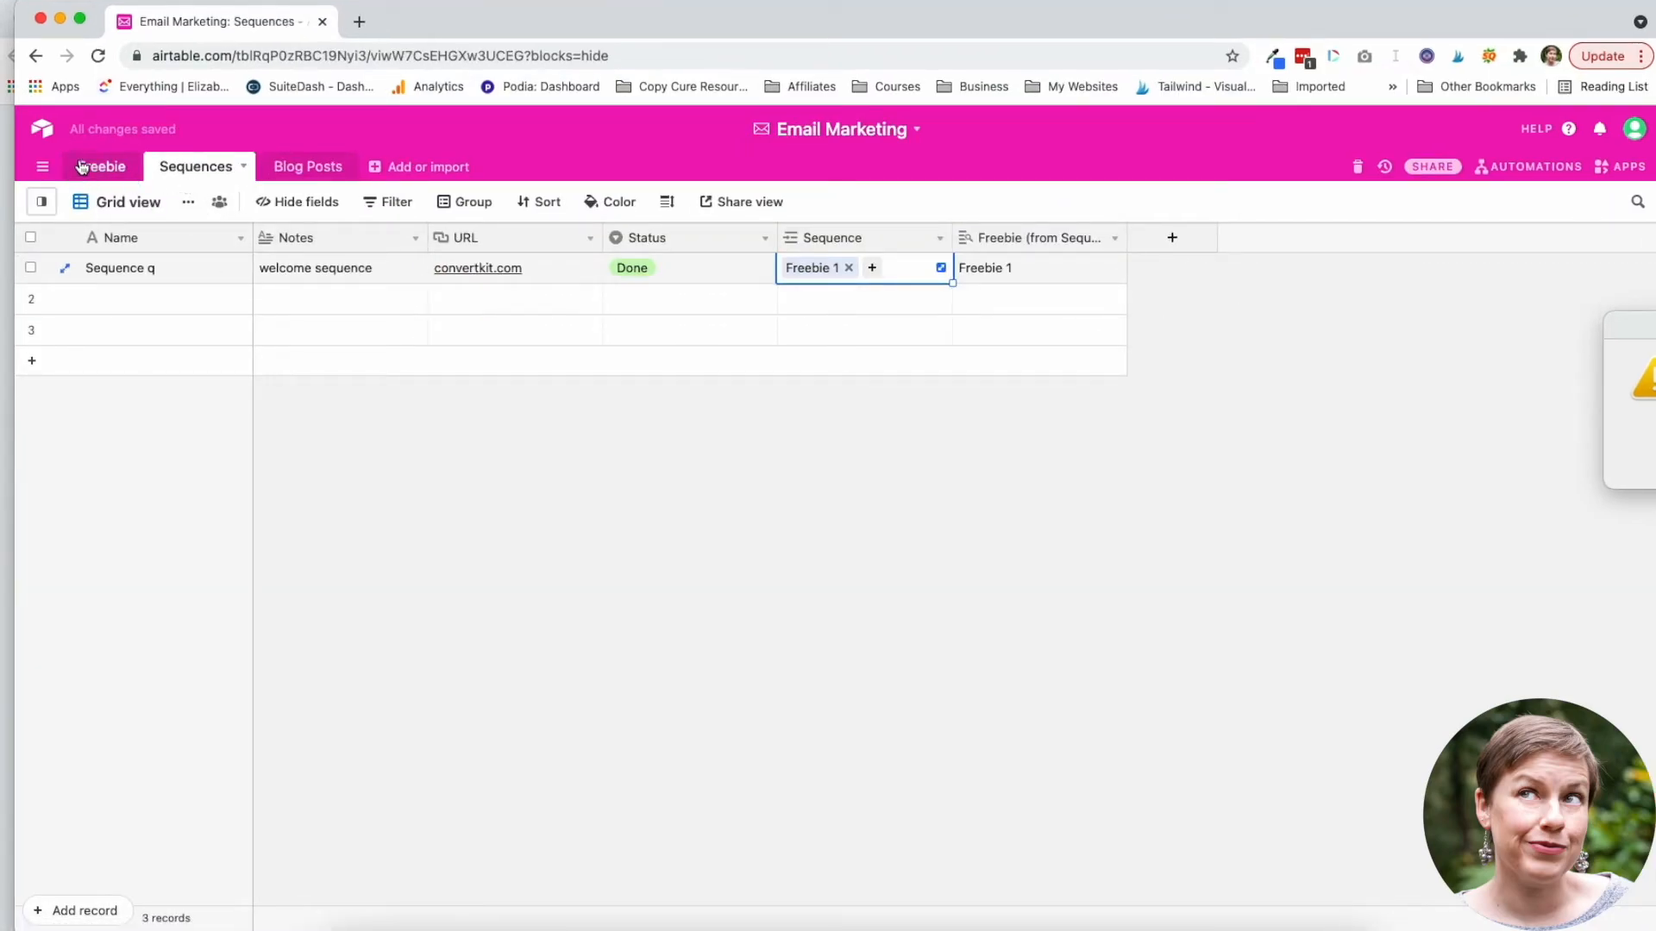
pyautogui.click(82, 166)
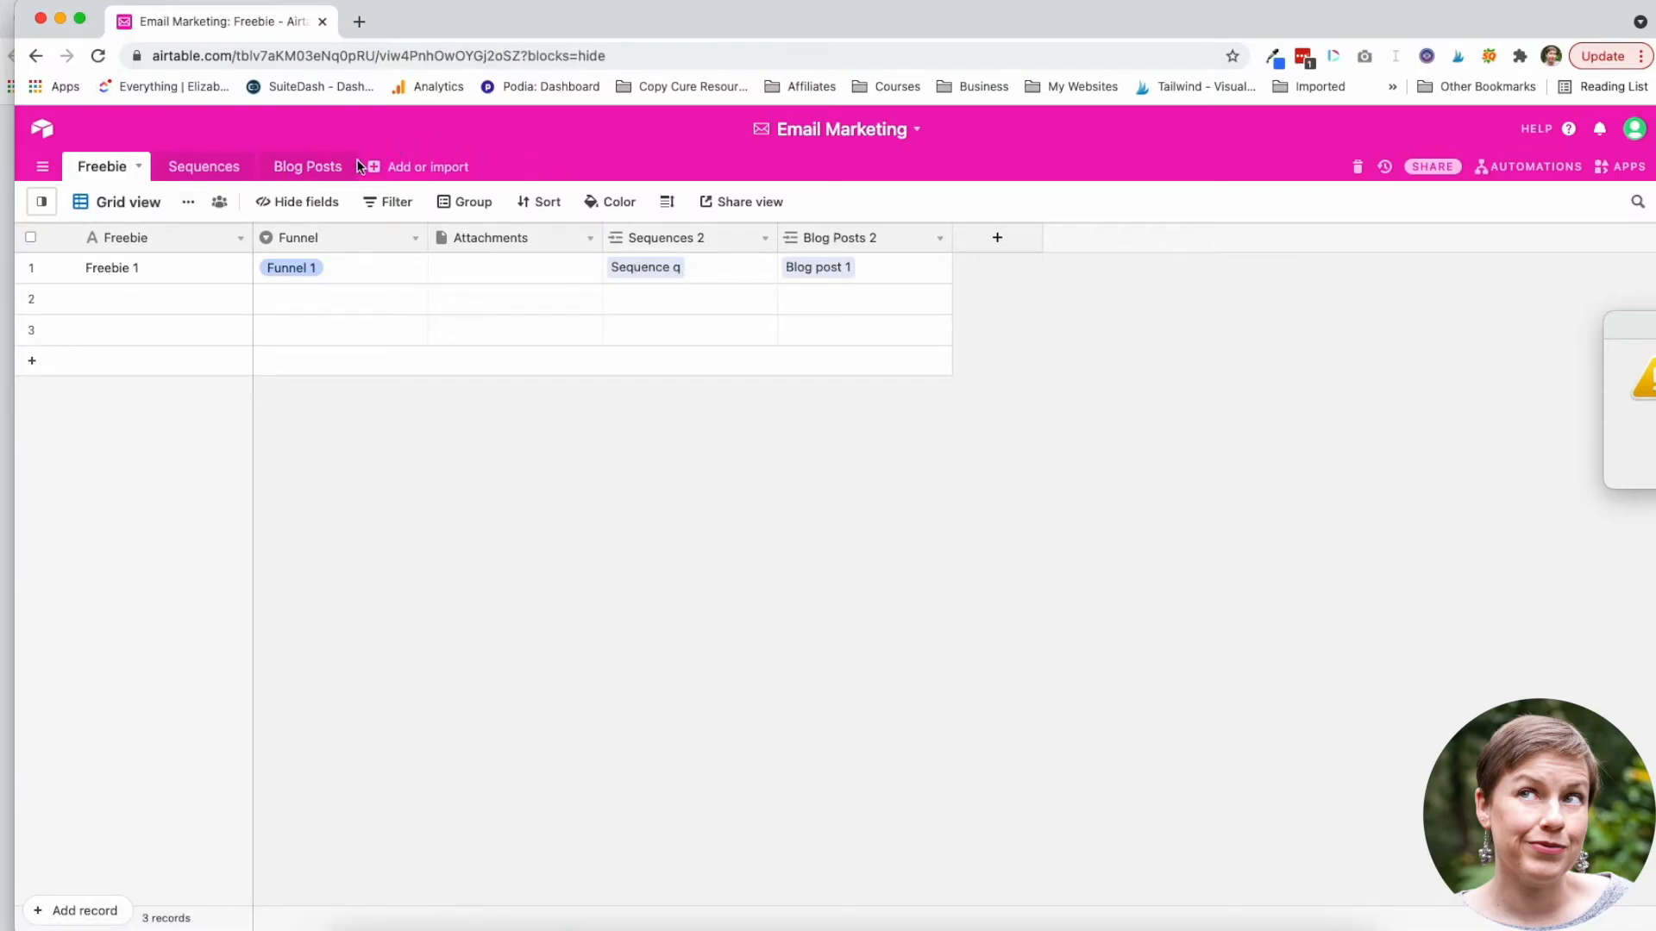
# Add a second Blog Posts record named "Blog post 2" linked to Freebie 1, and return to the Freebie table.
pyautogui.click(293, 167)
pyautogui.click(143, 304)
pyautogui.write('Blog post 2')
pyautogui.press('Tab')
pyautogui.press('Tab')
pyautogui.write('f')
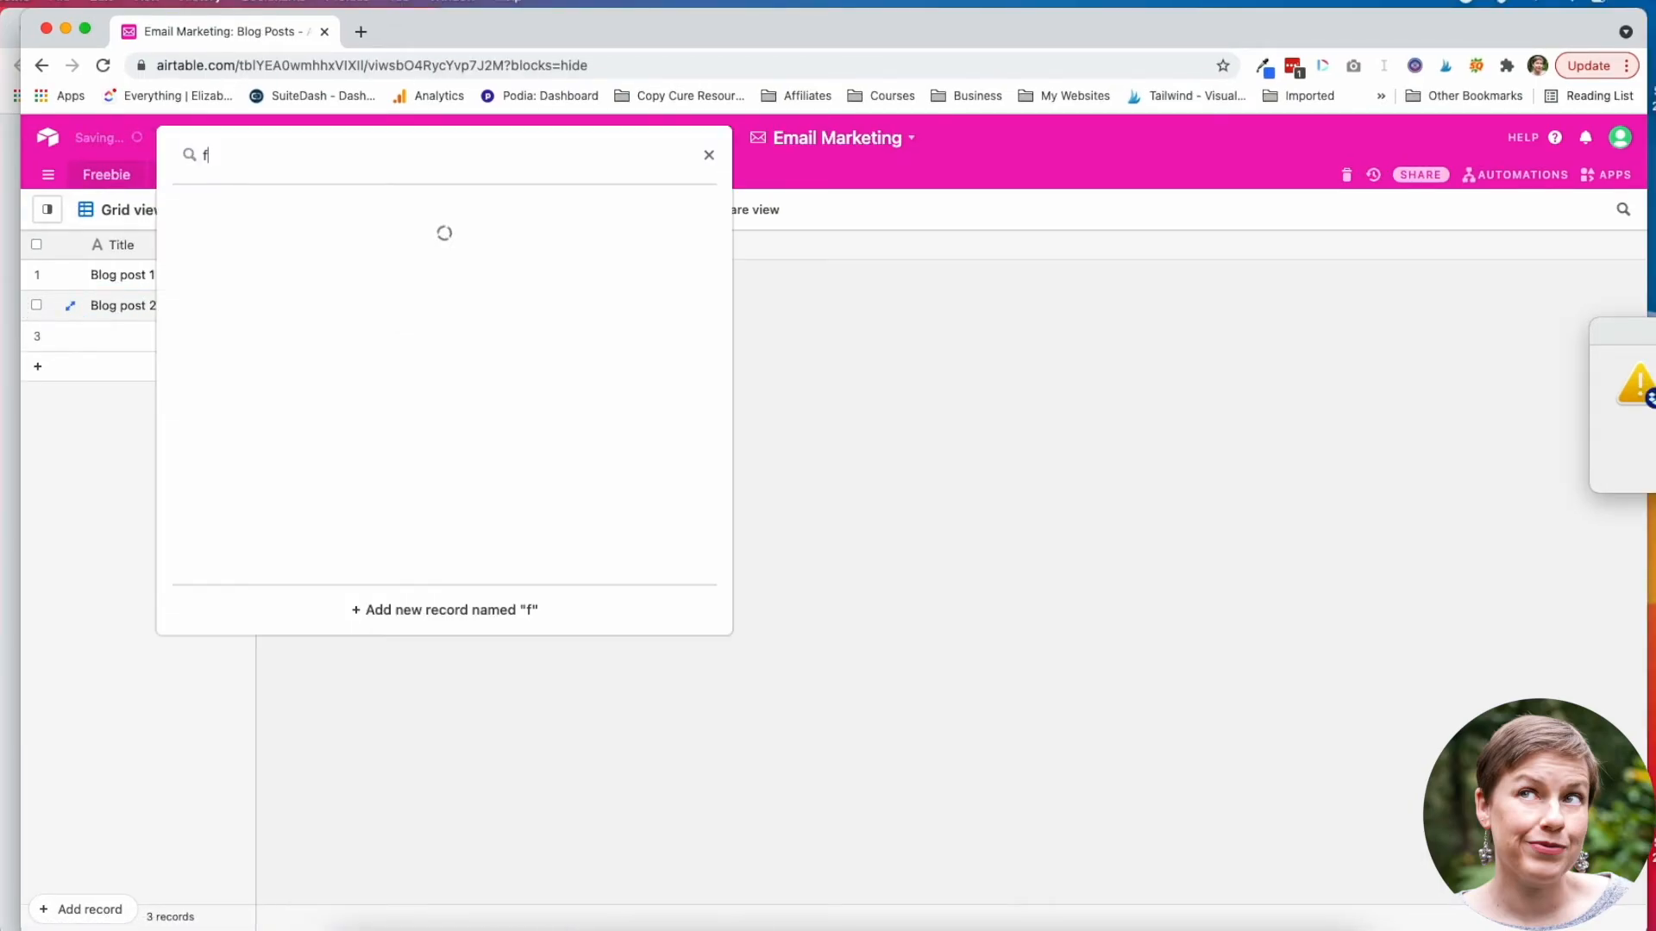
pyautogui.click(250, 246)
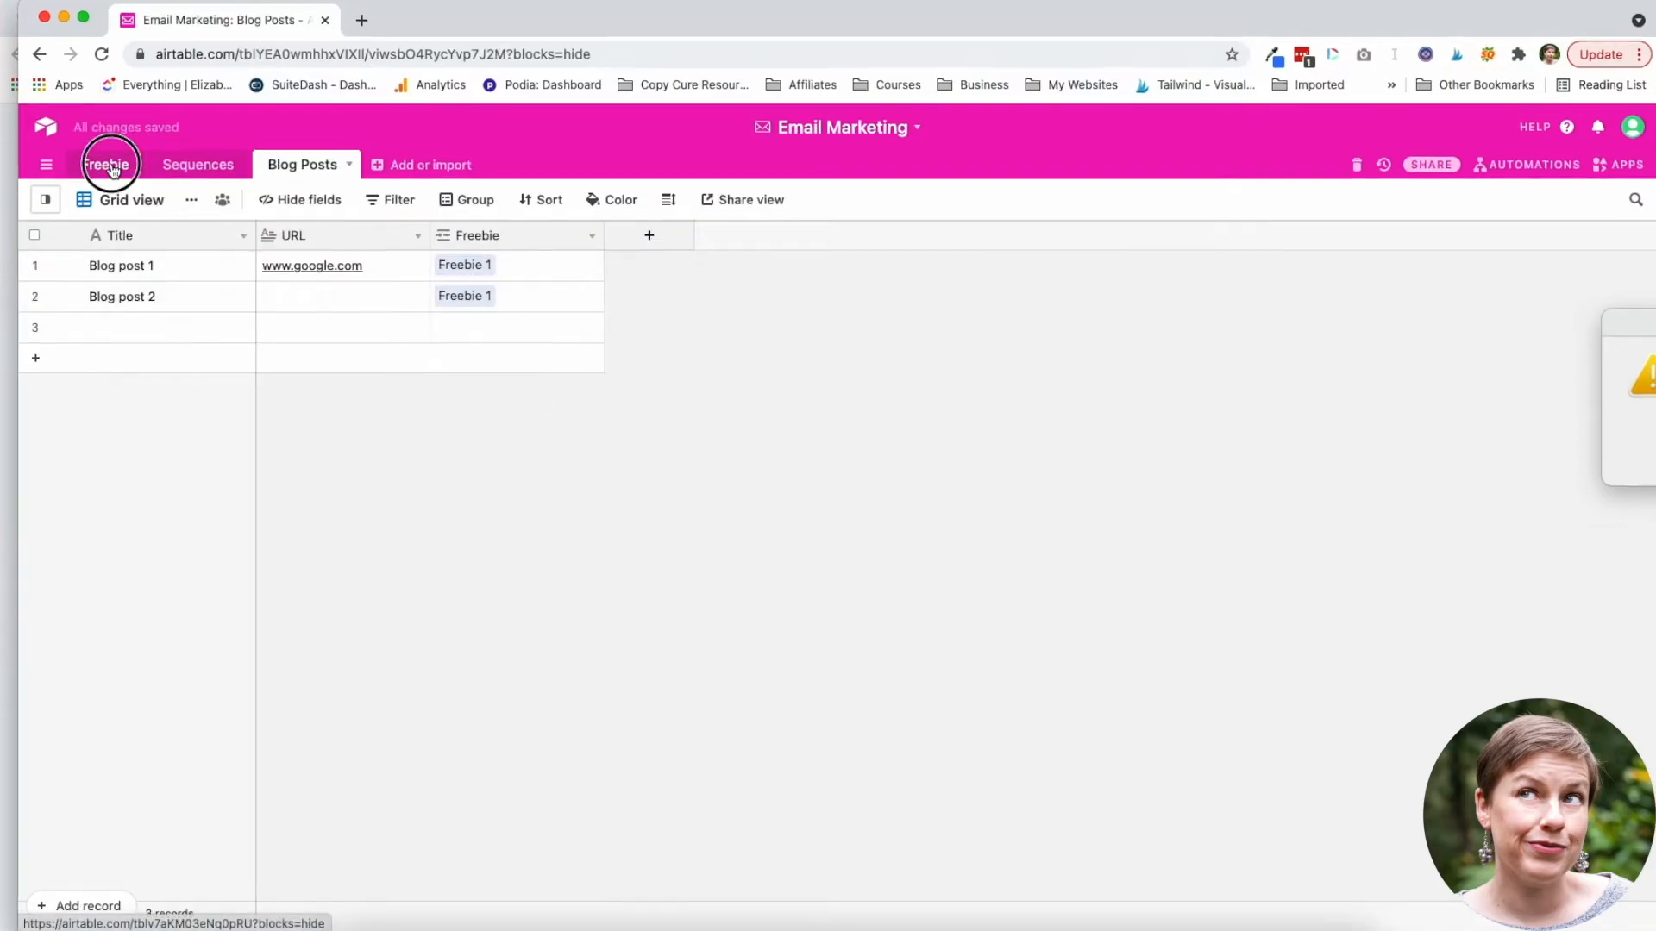
pyautogui.click(111, 178)
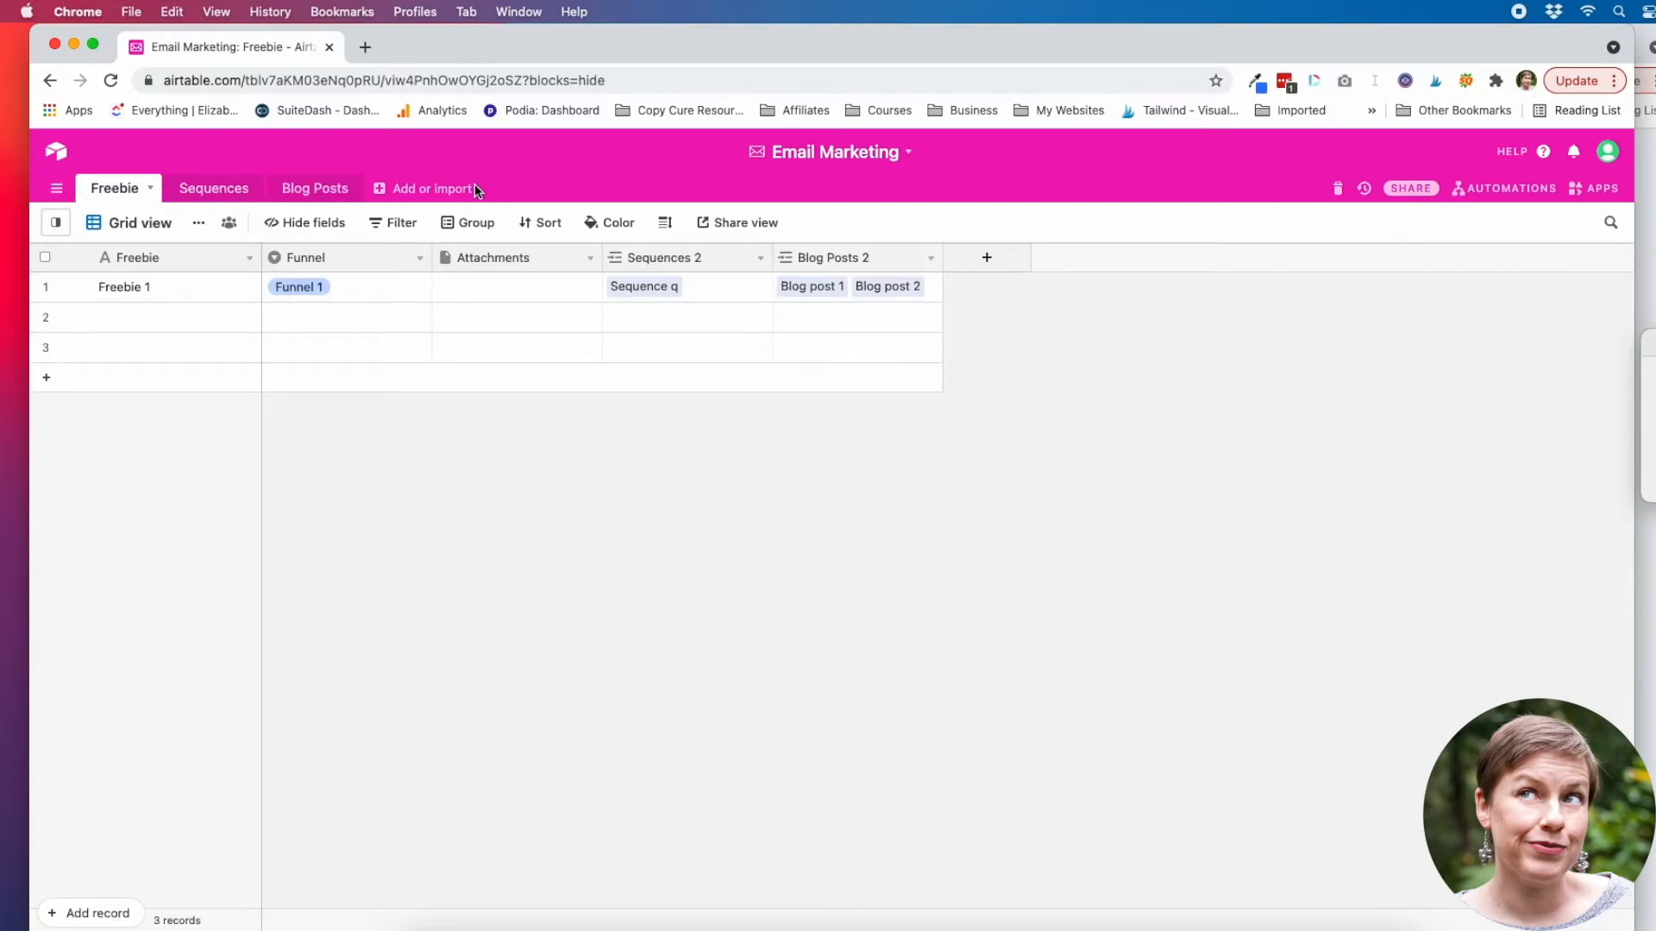
pyautogui.click(406, 188)
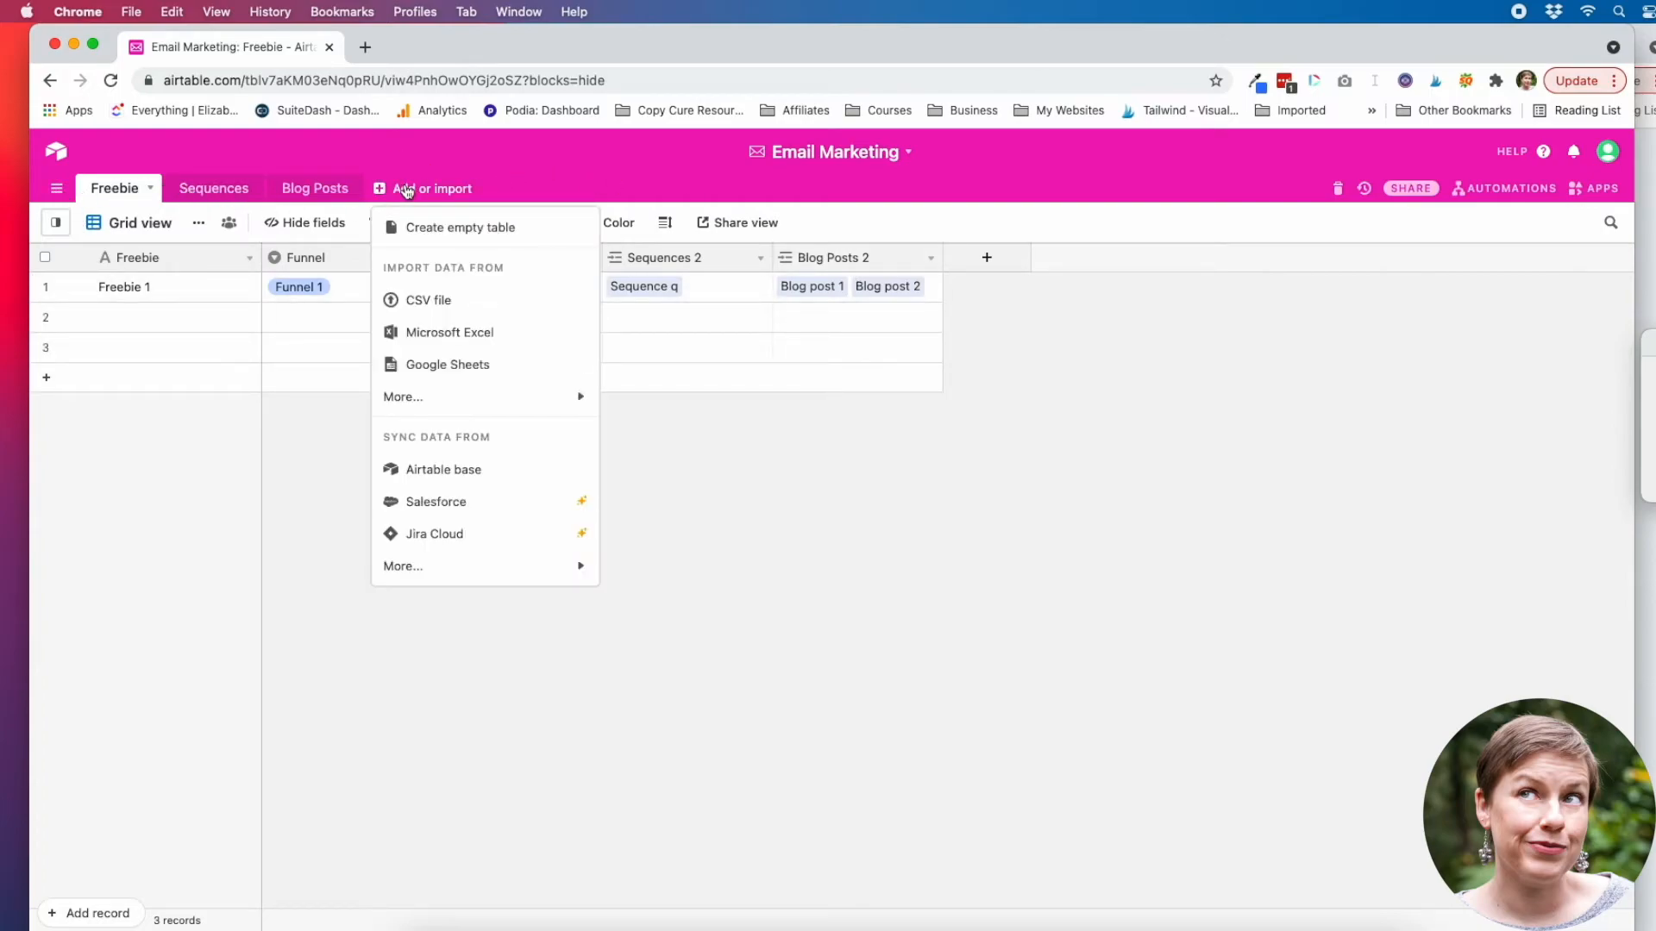
pyautogui.click(1084, 468)
# Show the Freebie table's list of views and create a Gallery view, keeping its default name.
pyautogui.click(56, 224)
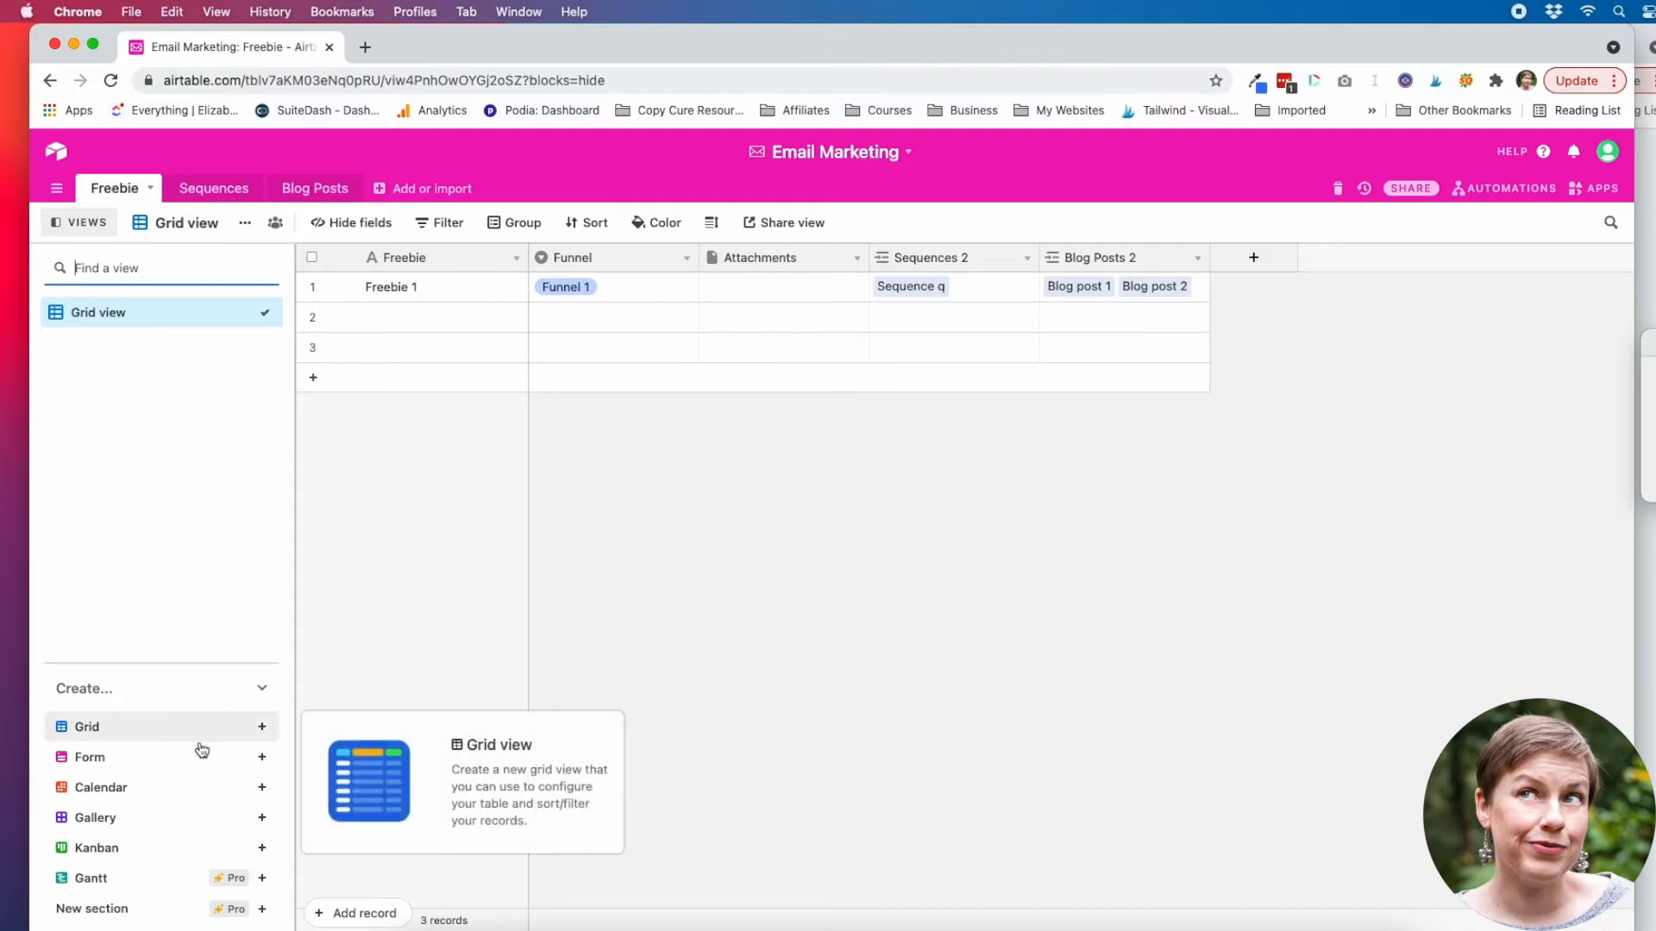
pyautogui.moveTo(162, 849)
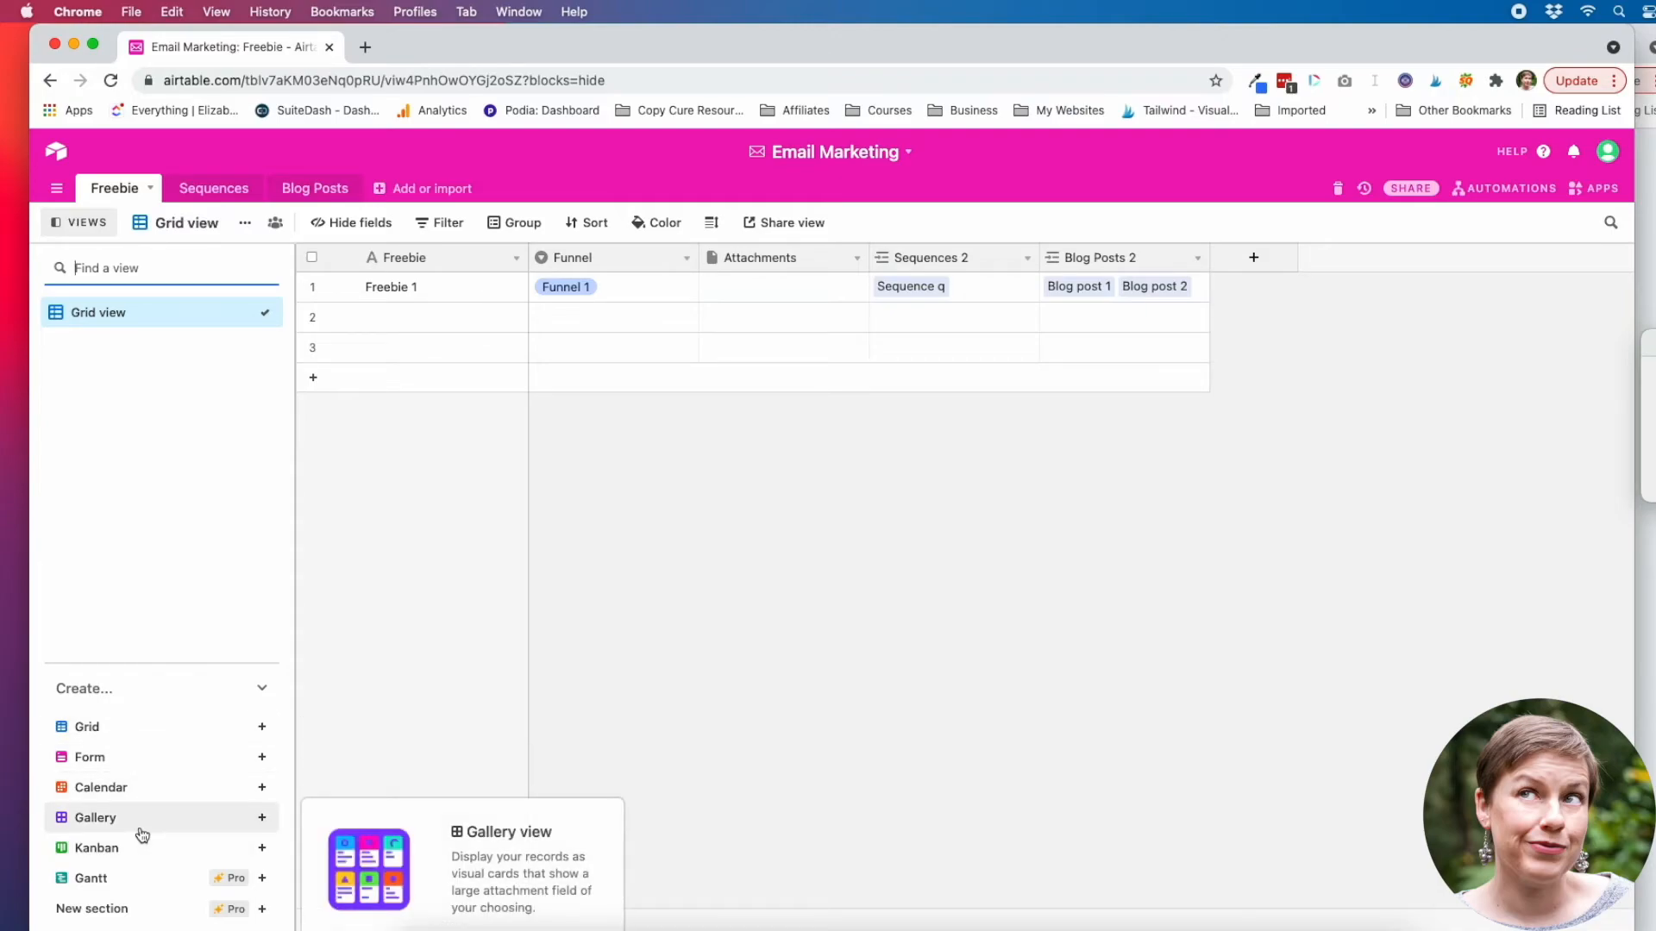
pyautogui.click(183, 818)
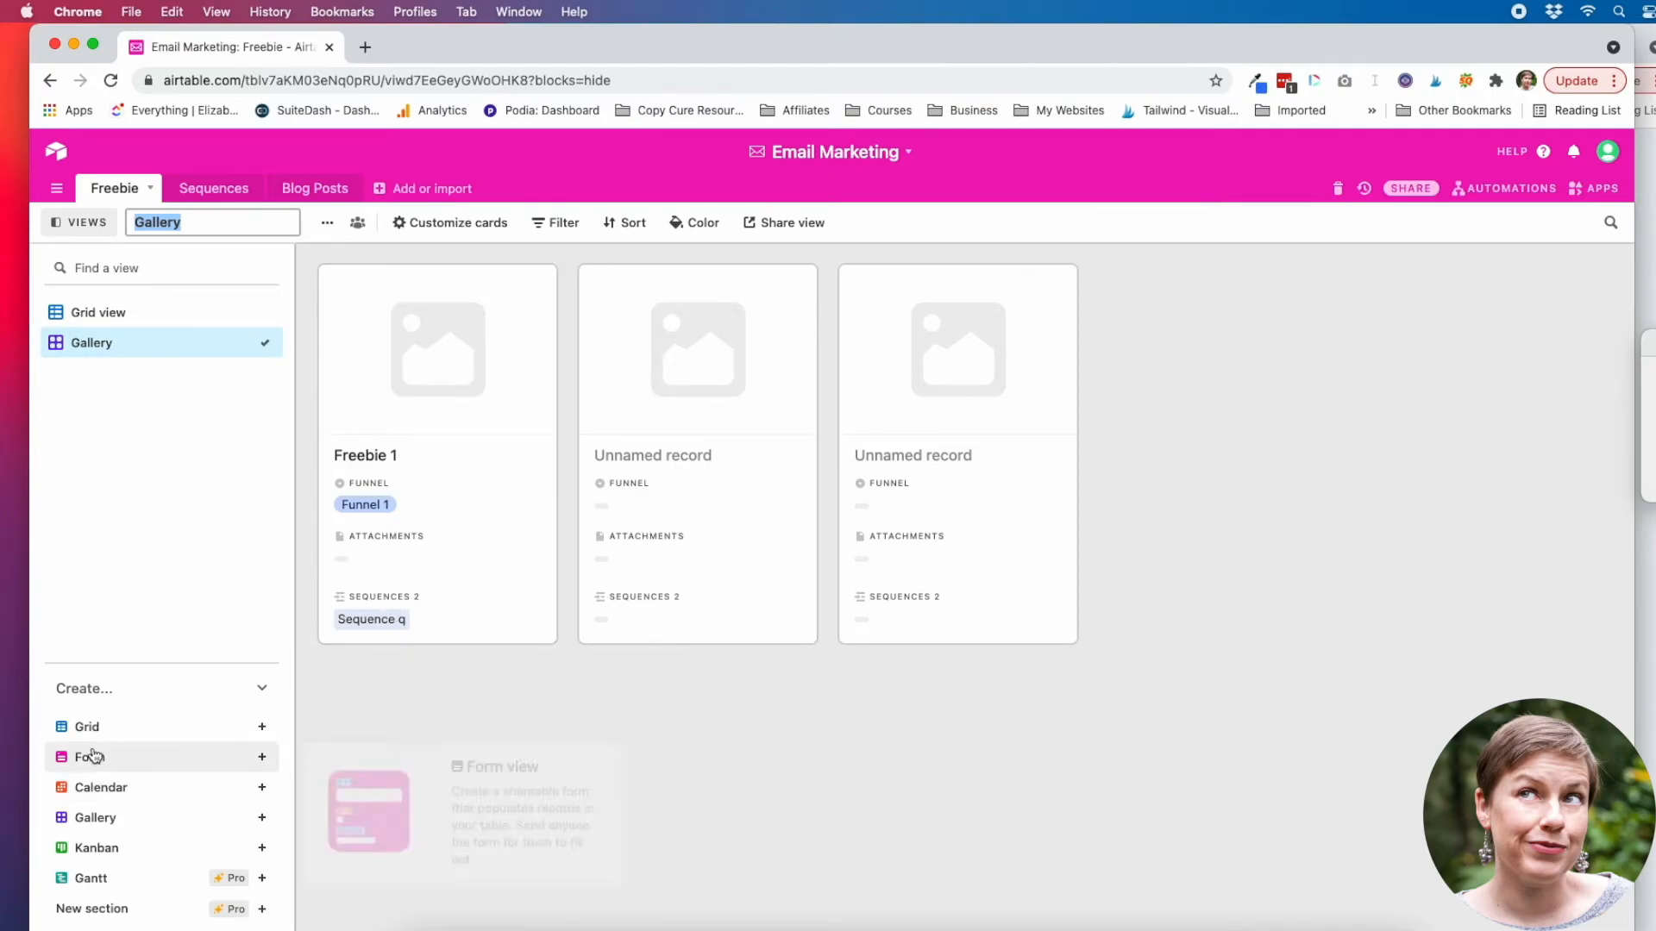
pyautogui.press('Escape')
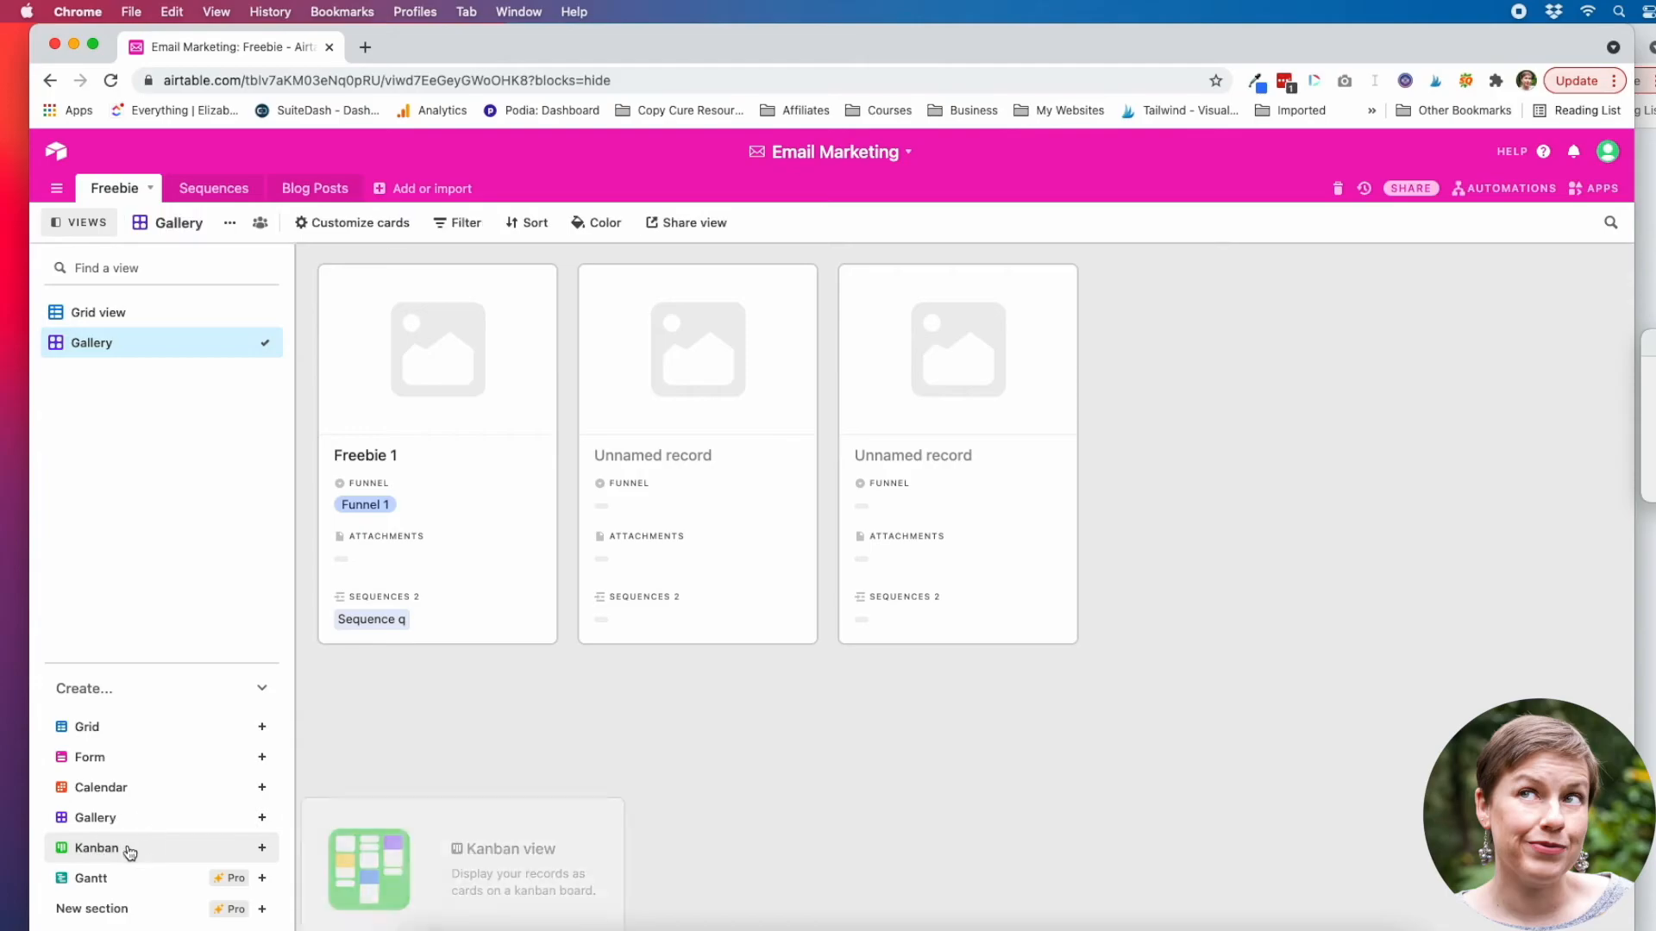
# Create a Kanban view of the Freebie table, stacked by the Funnel field.
pyautogui.click(130, 850)
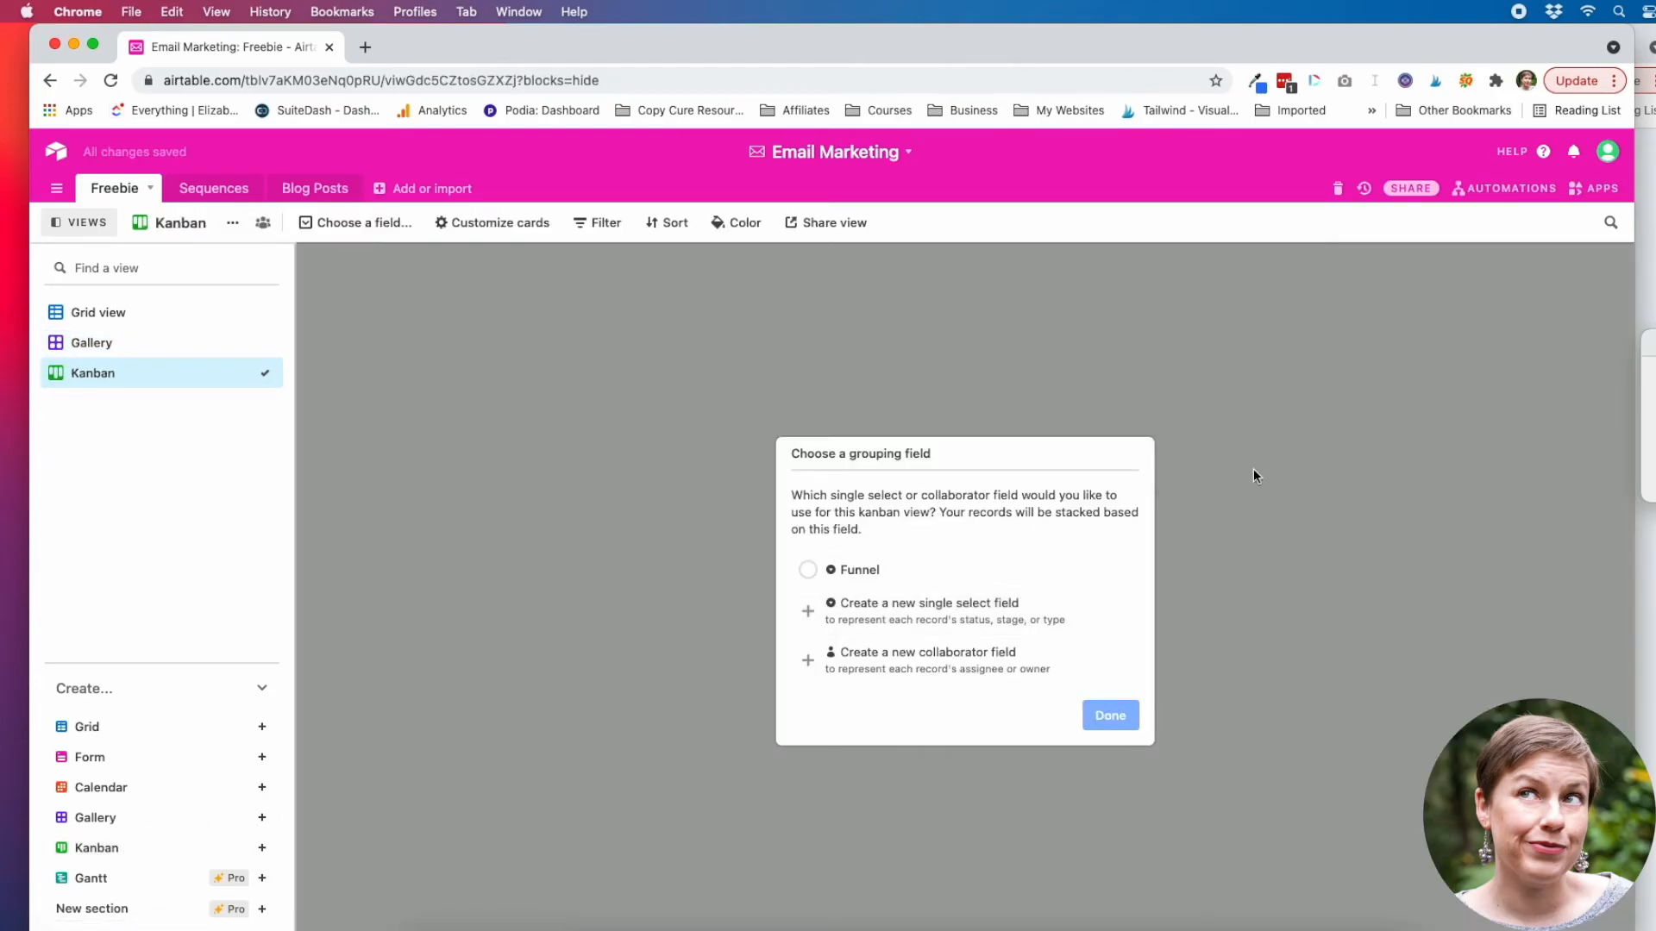
pyautogui.click(863, 570)
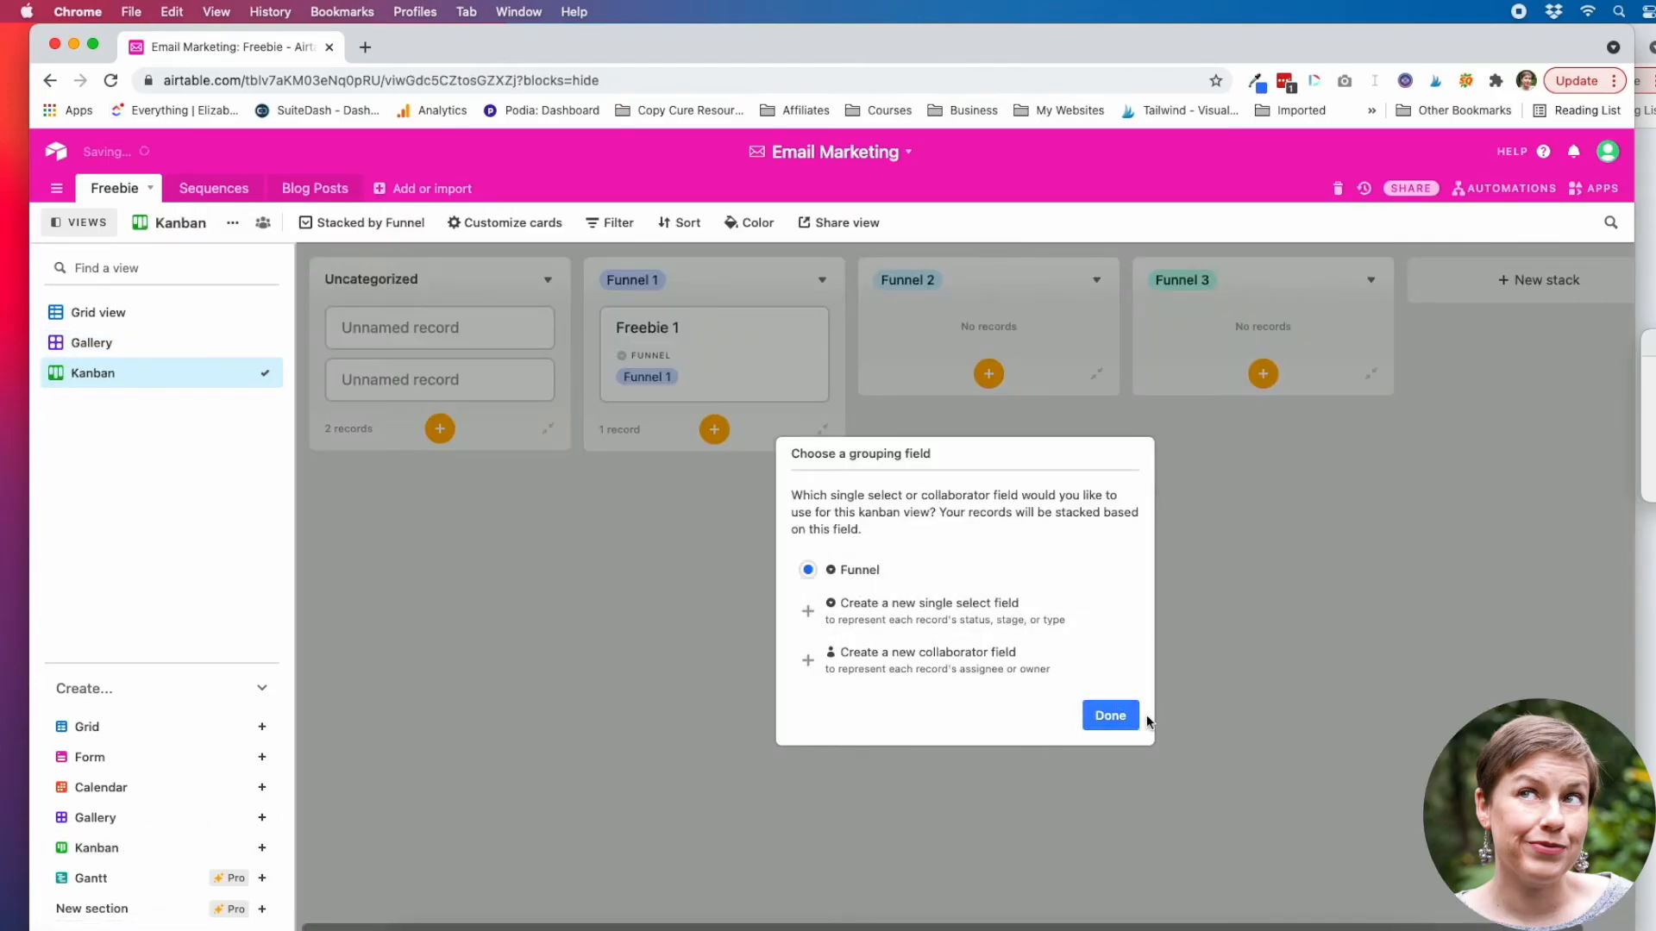
pyautogui.click(1112, 715)
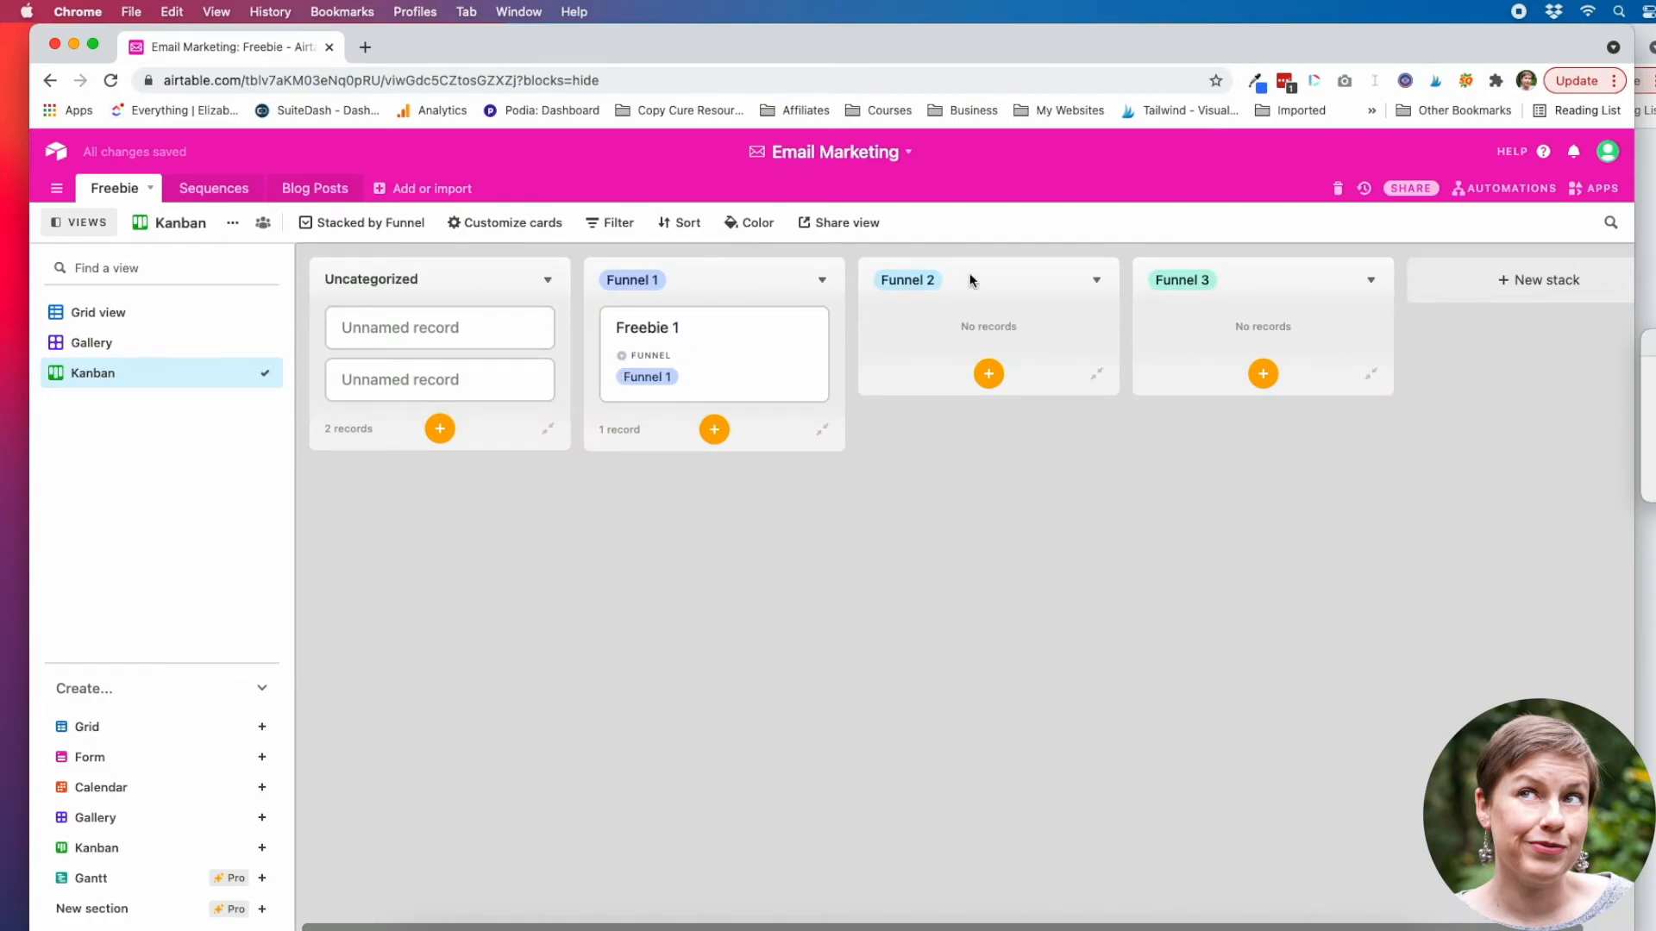
# Create a Calendar view of the Freebie table based on a new date field named "Published" with 12 hour time included.
pyautogui.click(205, 787)
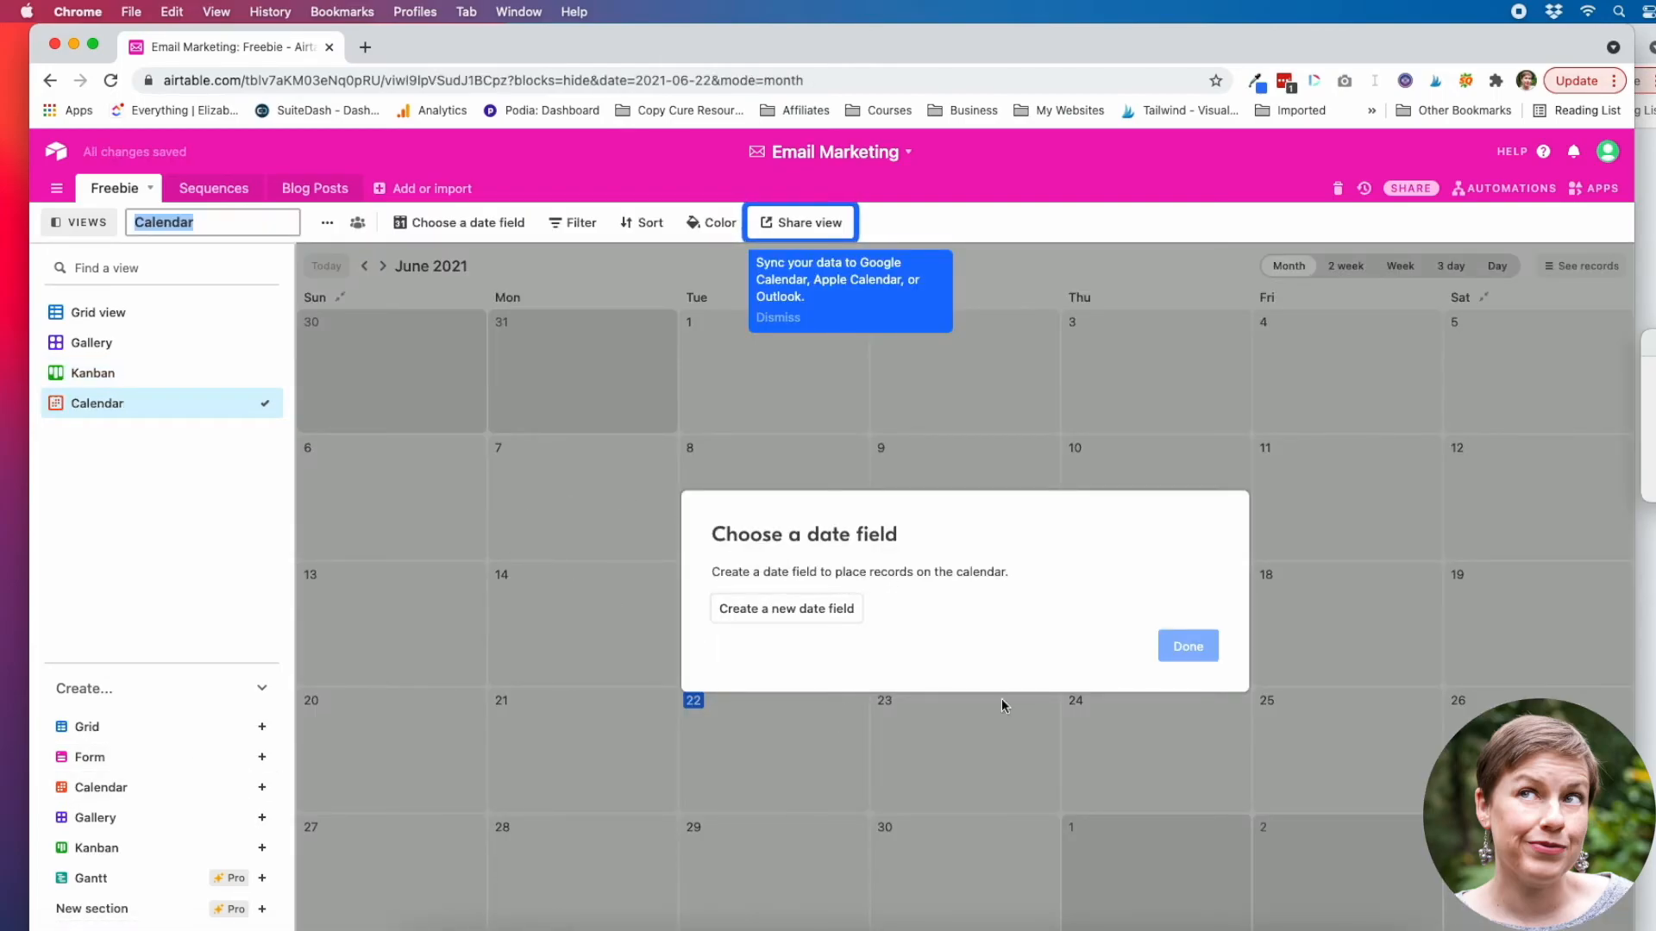
pyautogui.click(760, 610)
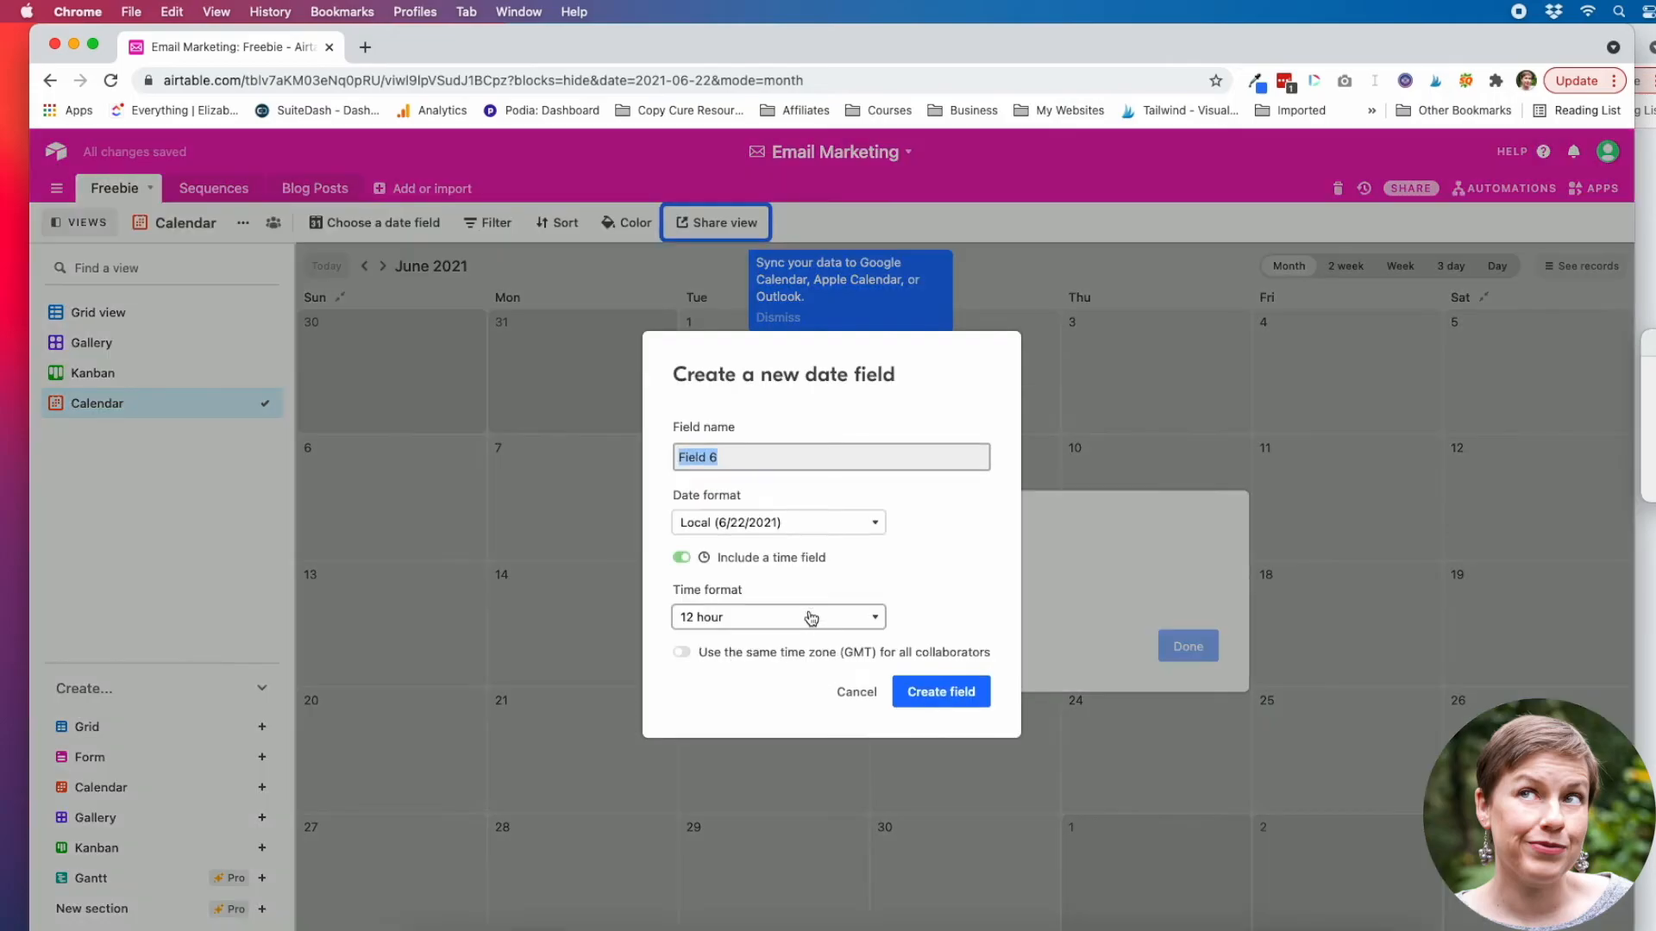
pyautogui.write('Published')
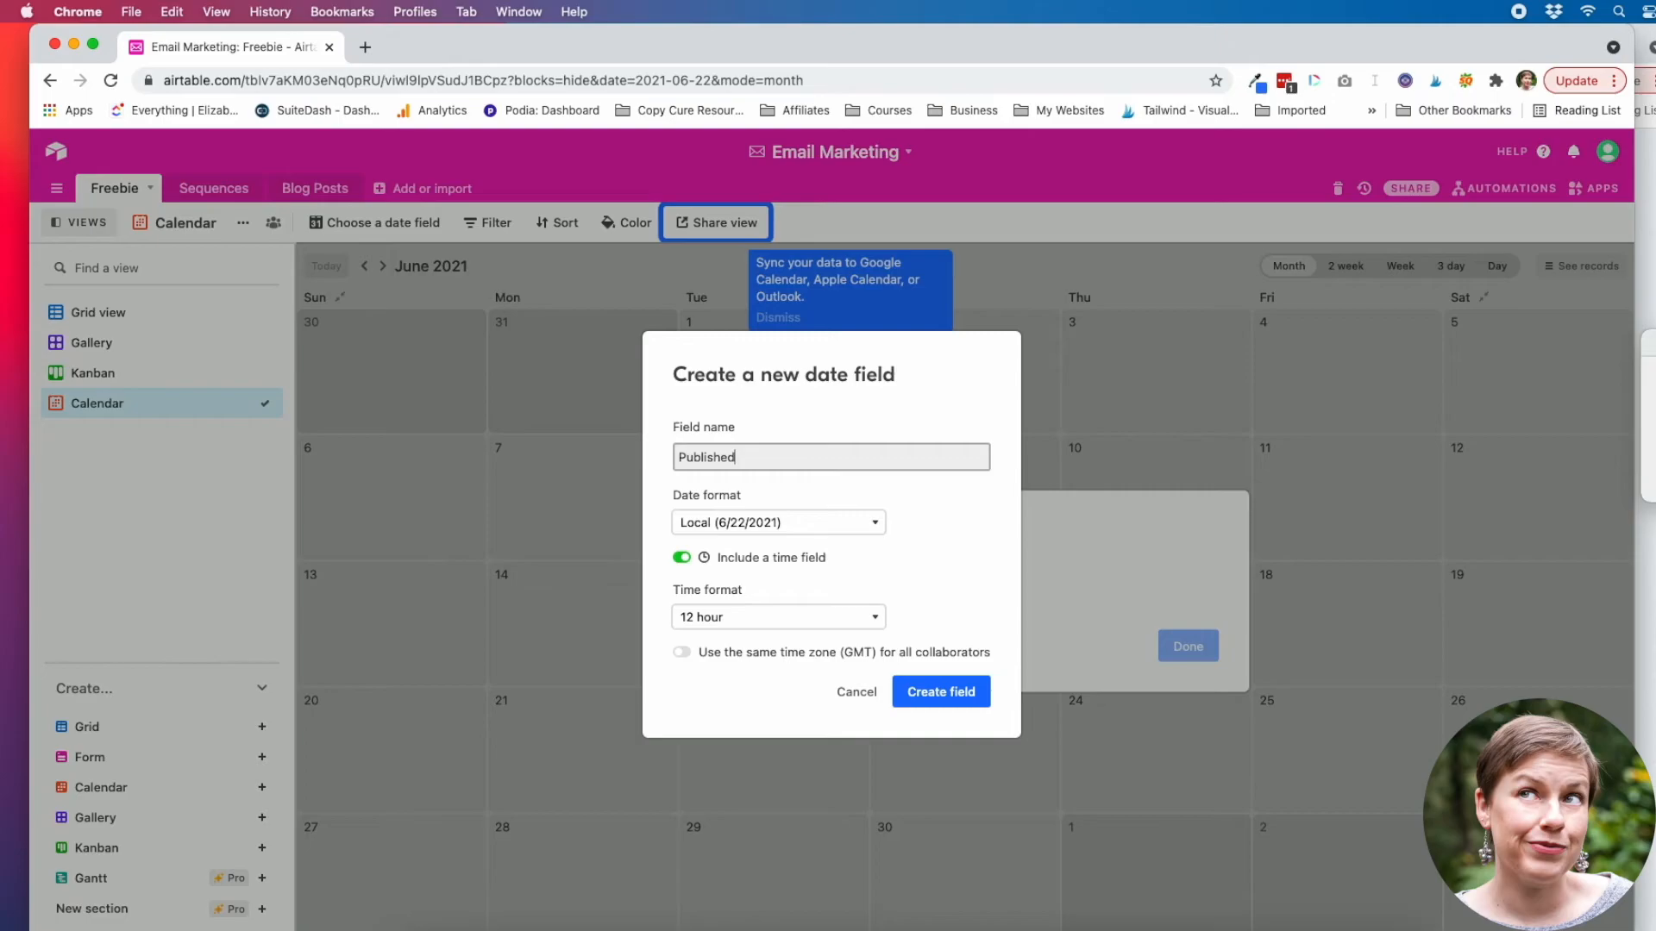
pyautogui.click(934, 682)
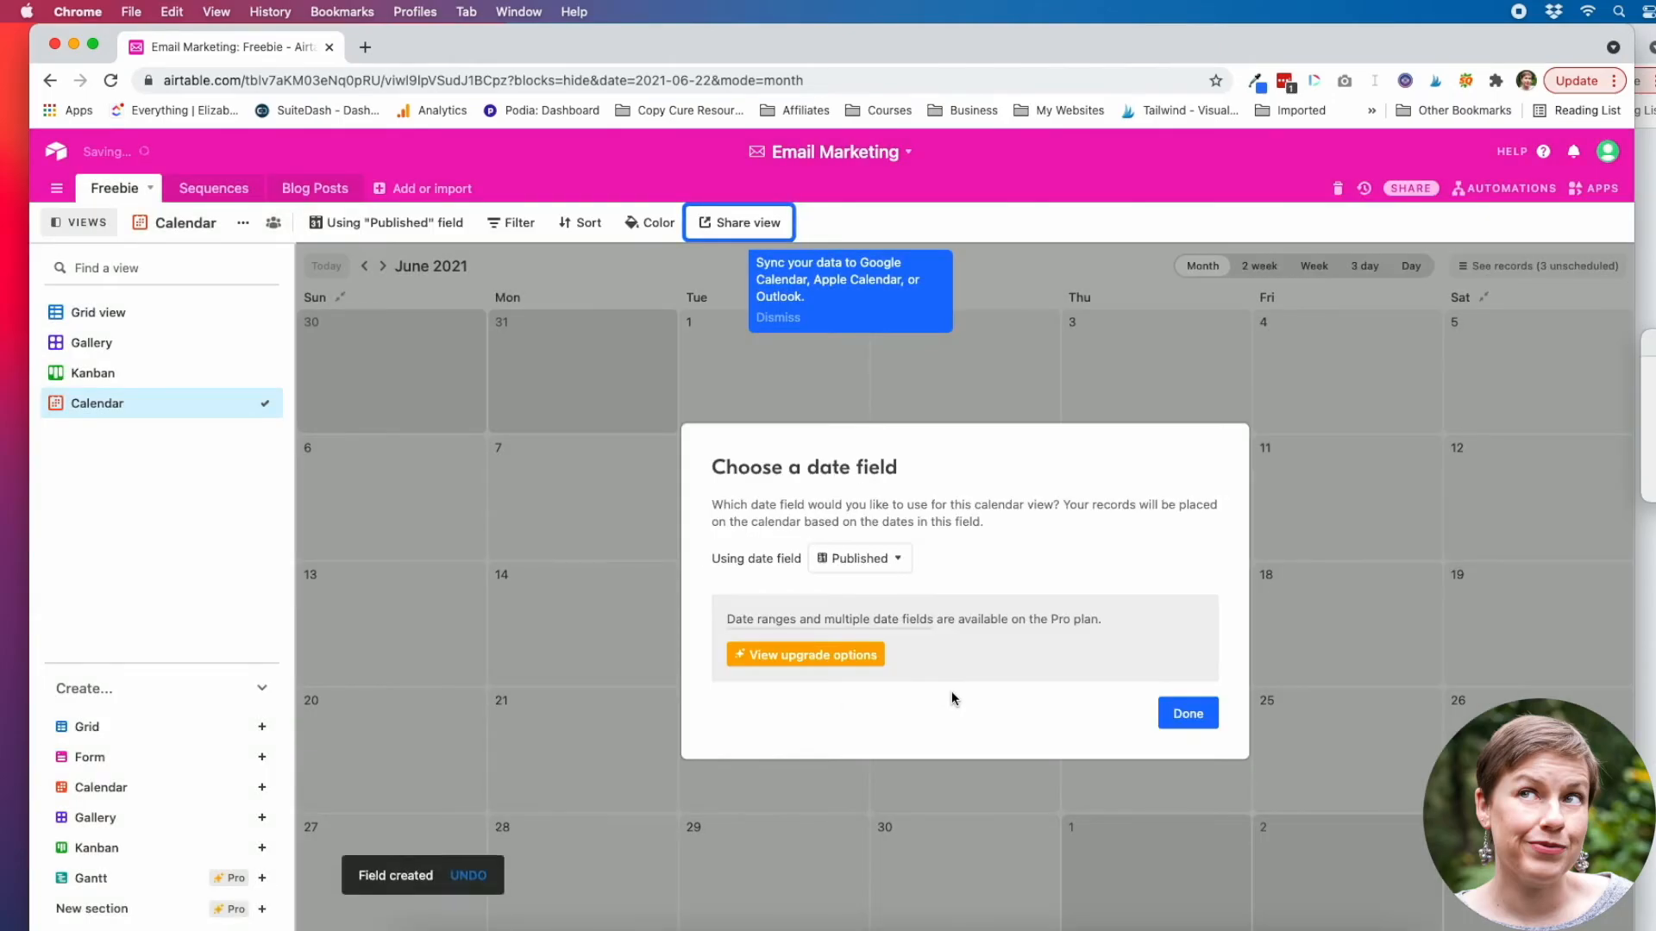
pyautogui.click(1187, 723)
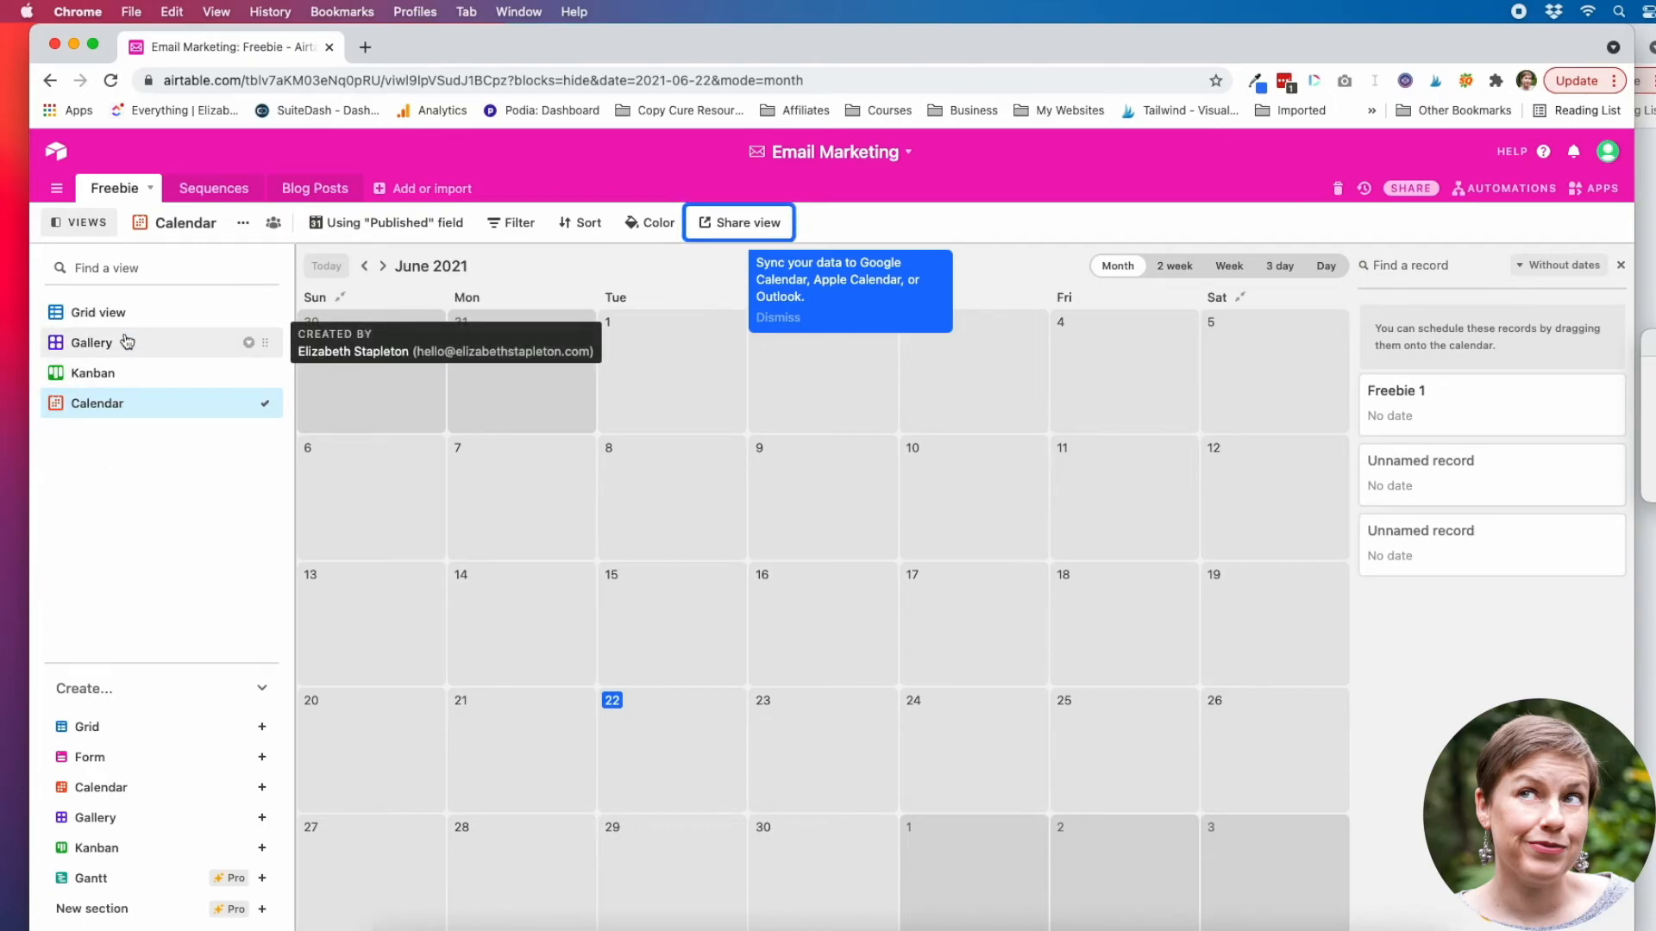
# Create a shareable link for the Calendar view, open its website embed page, and return to the base.
pyautogui.click(746, 226)
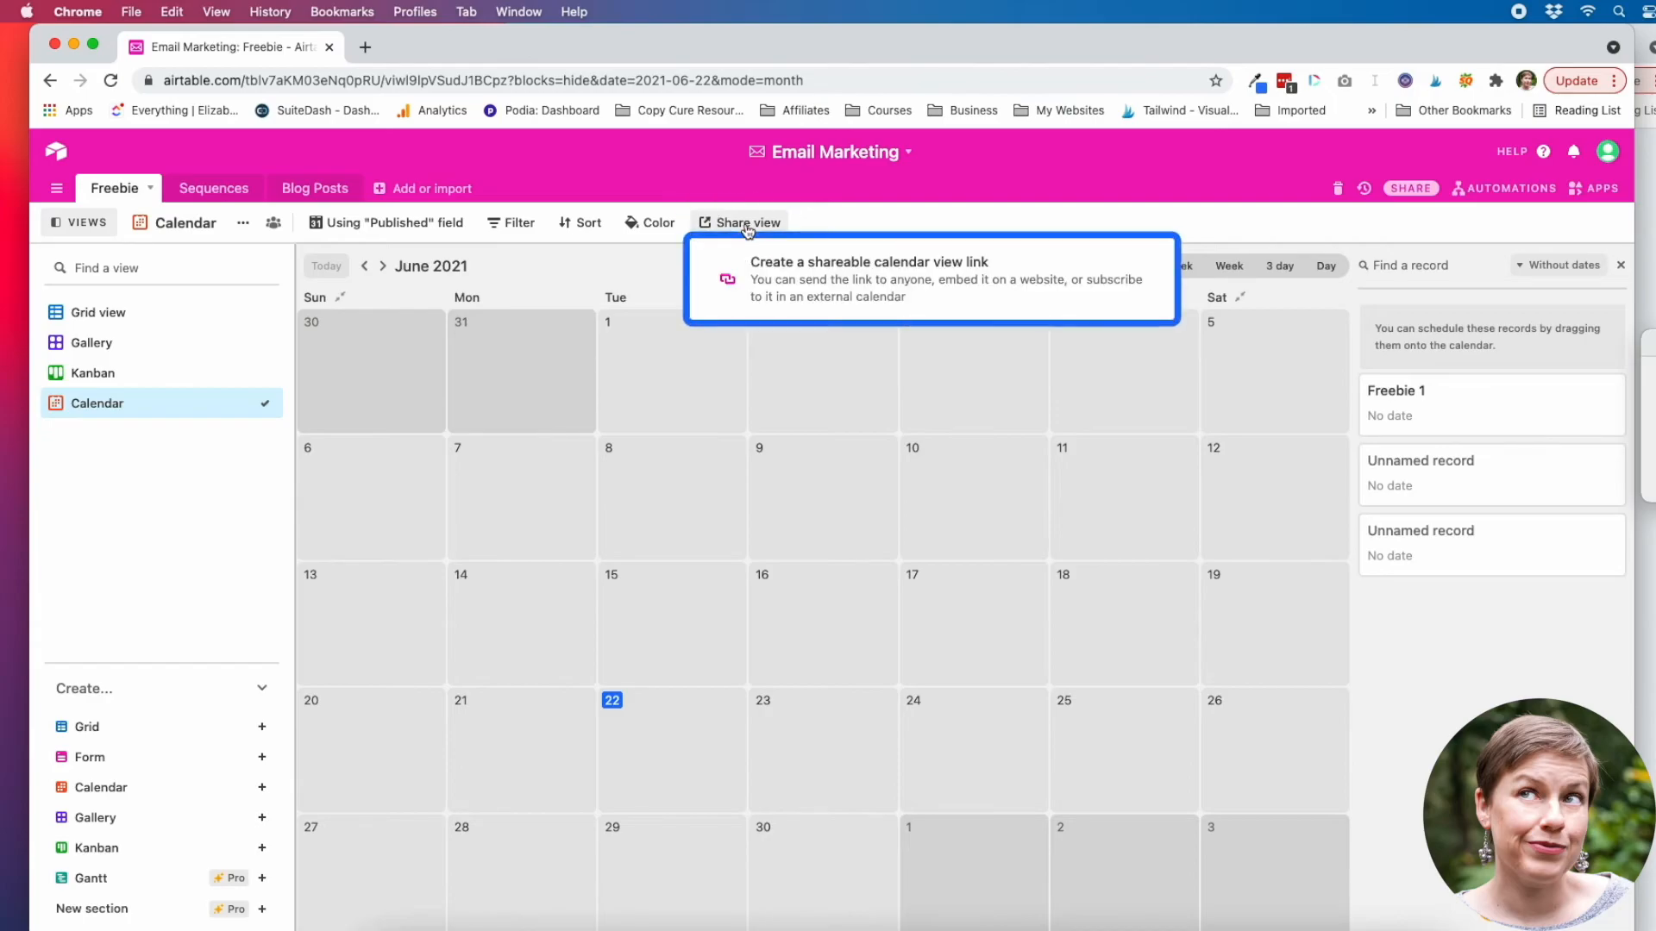
pyautogui.click(790, 273)
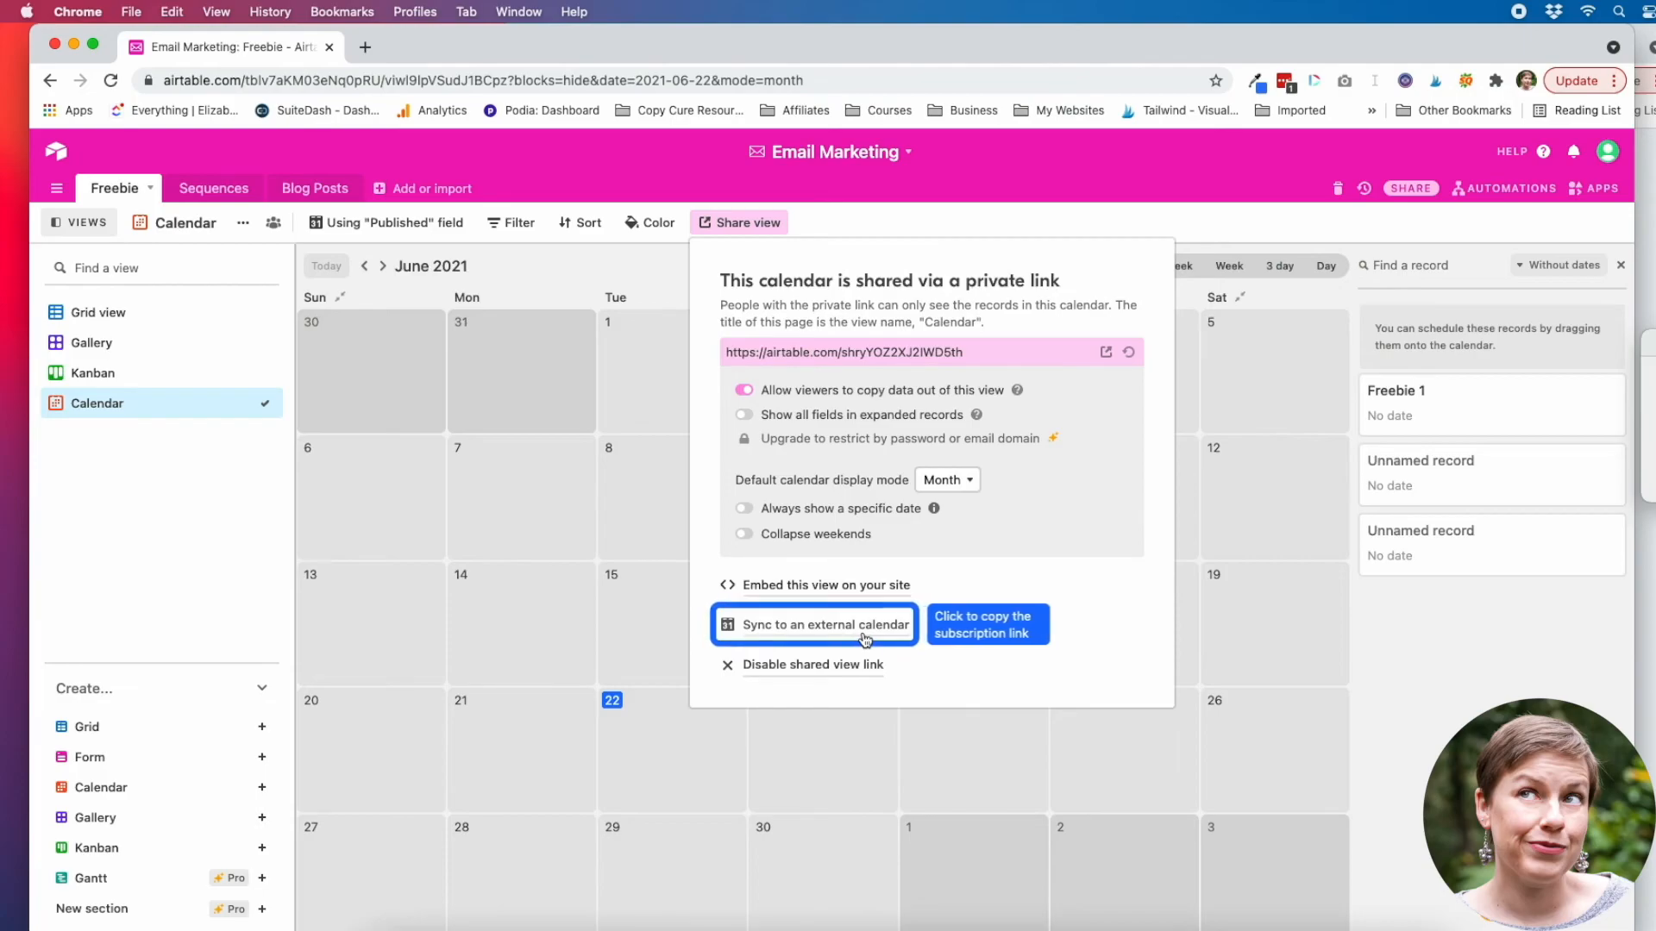
pyautogui.click(798, 586)
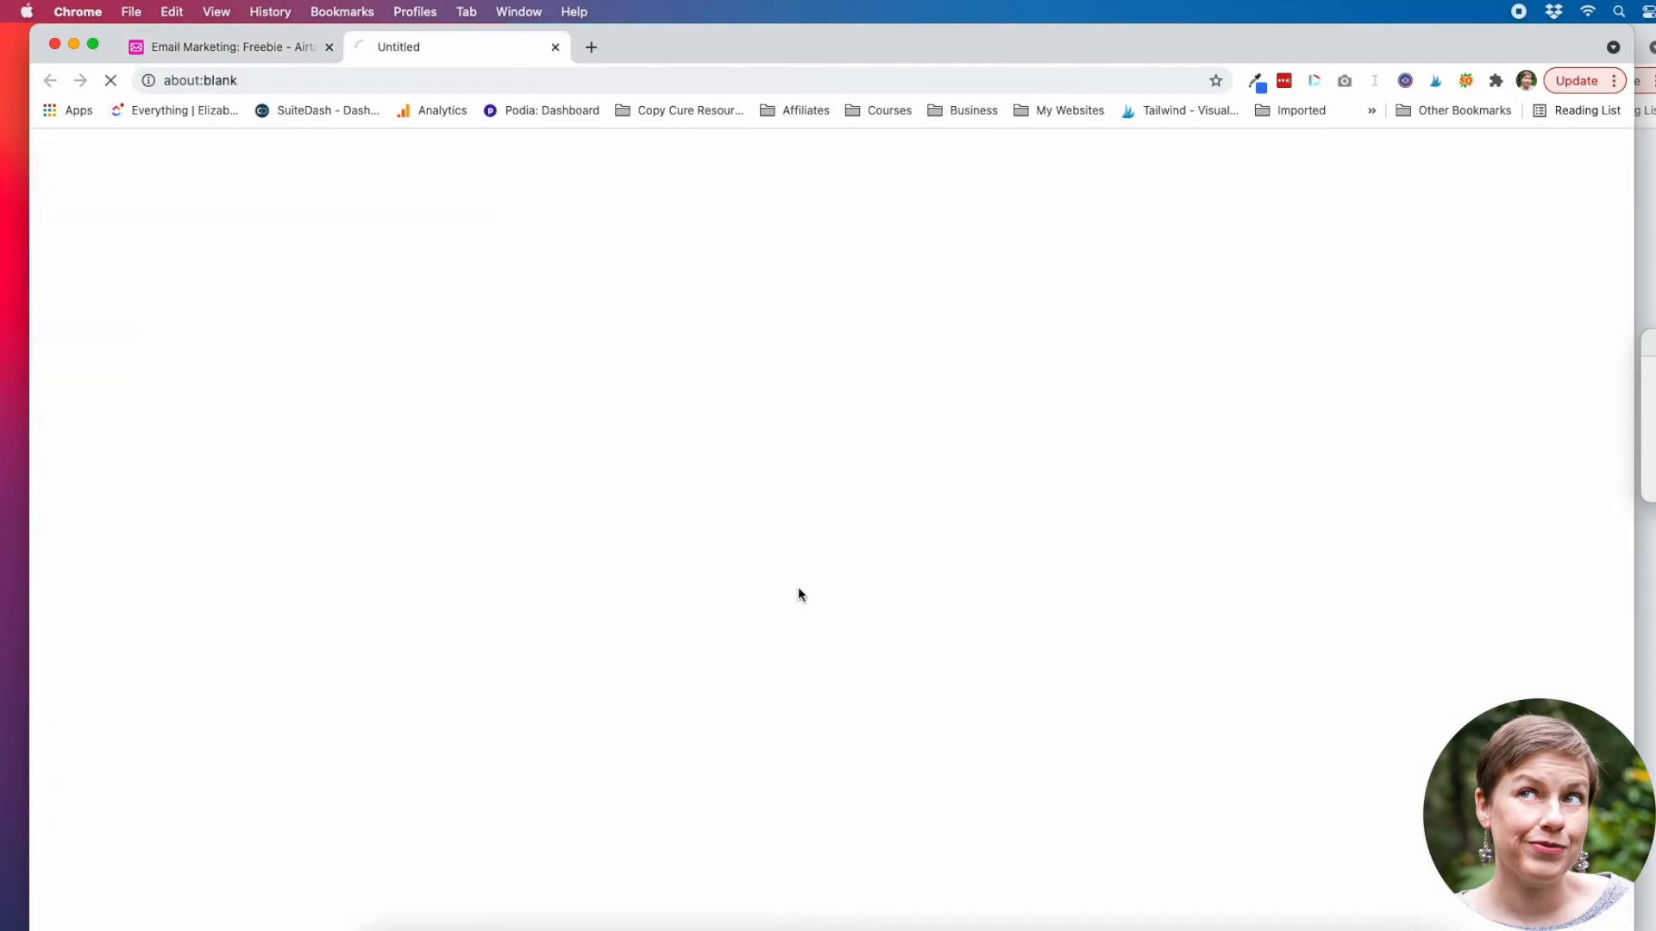
pyautogui.click(193, 57)
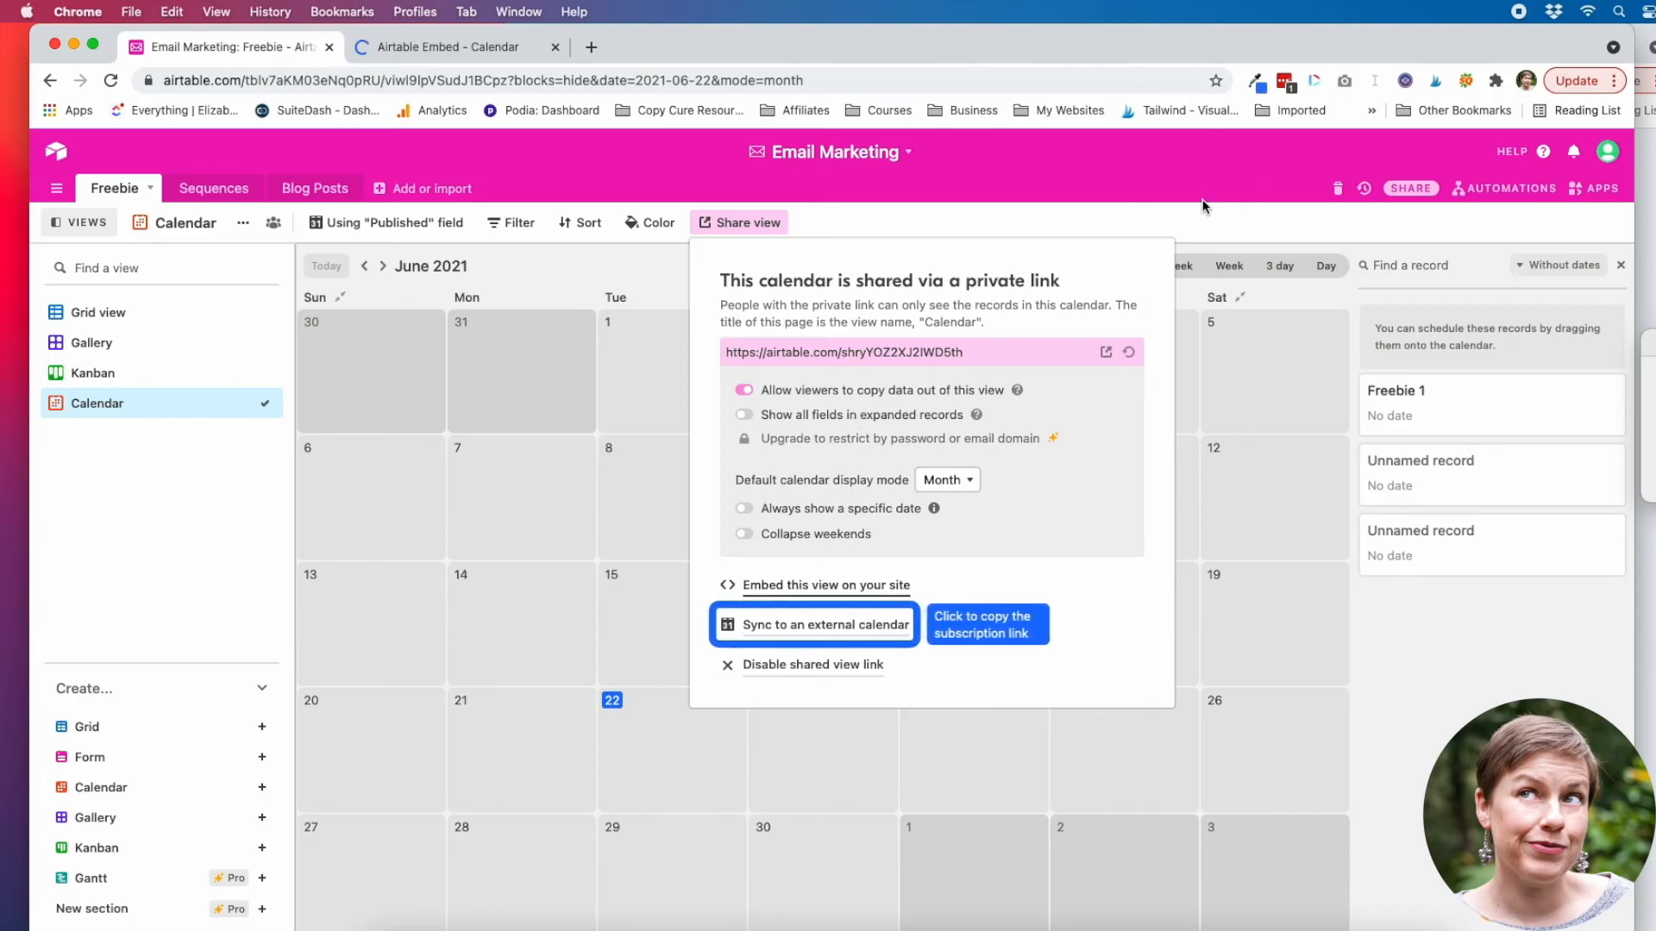
# Examine the sharing settings of the Email Marketing base and the permission levels available to invited collaborators, leaving them as they are.
pyautogui.click(1415, 190)
pyautogui.click(1419, 191)
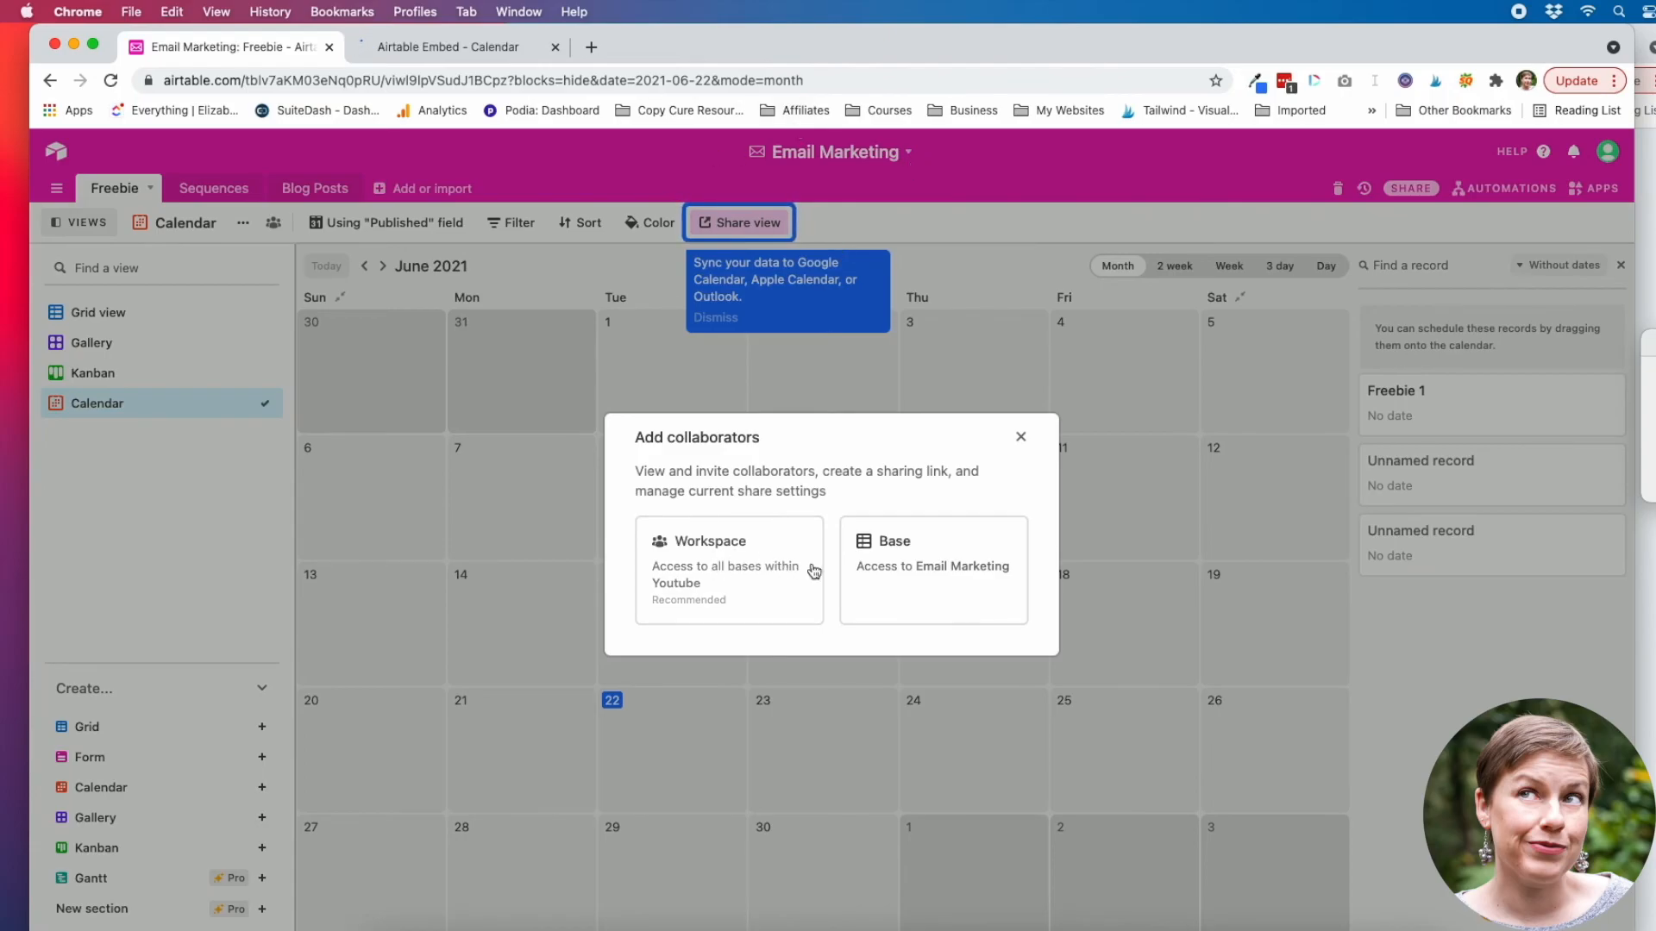
pyautogui.click(870, 582)
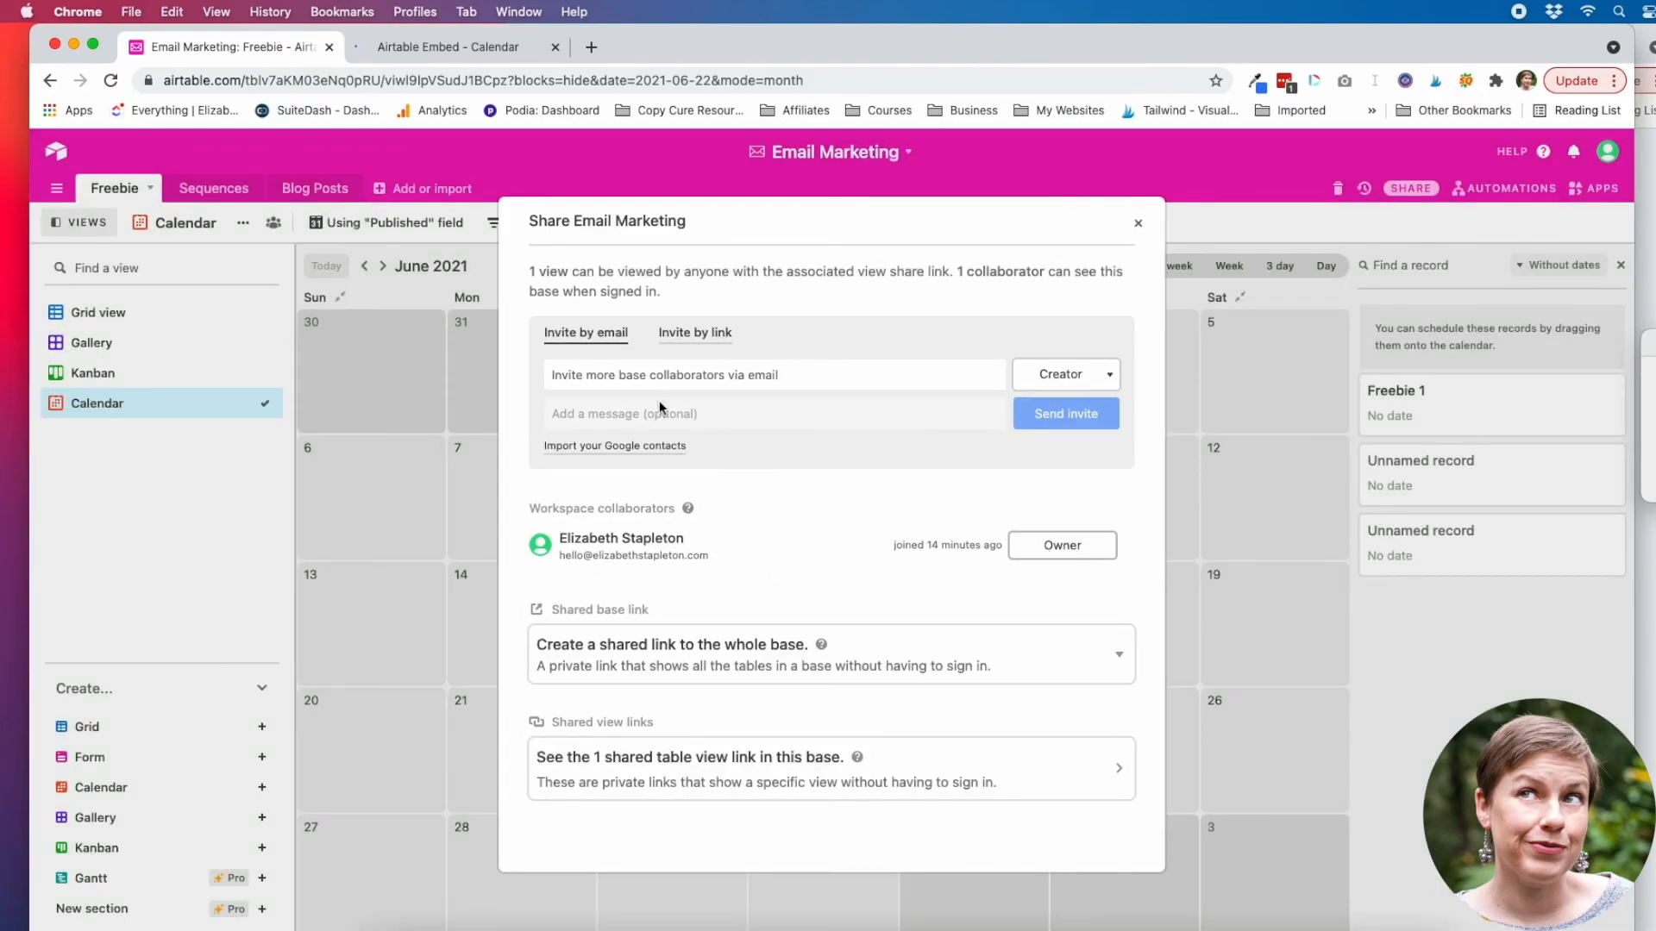
pyautogui.click(1068, 375)
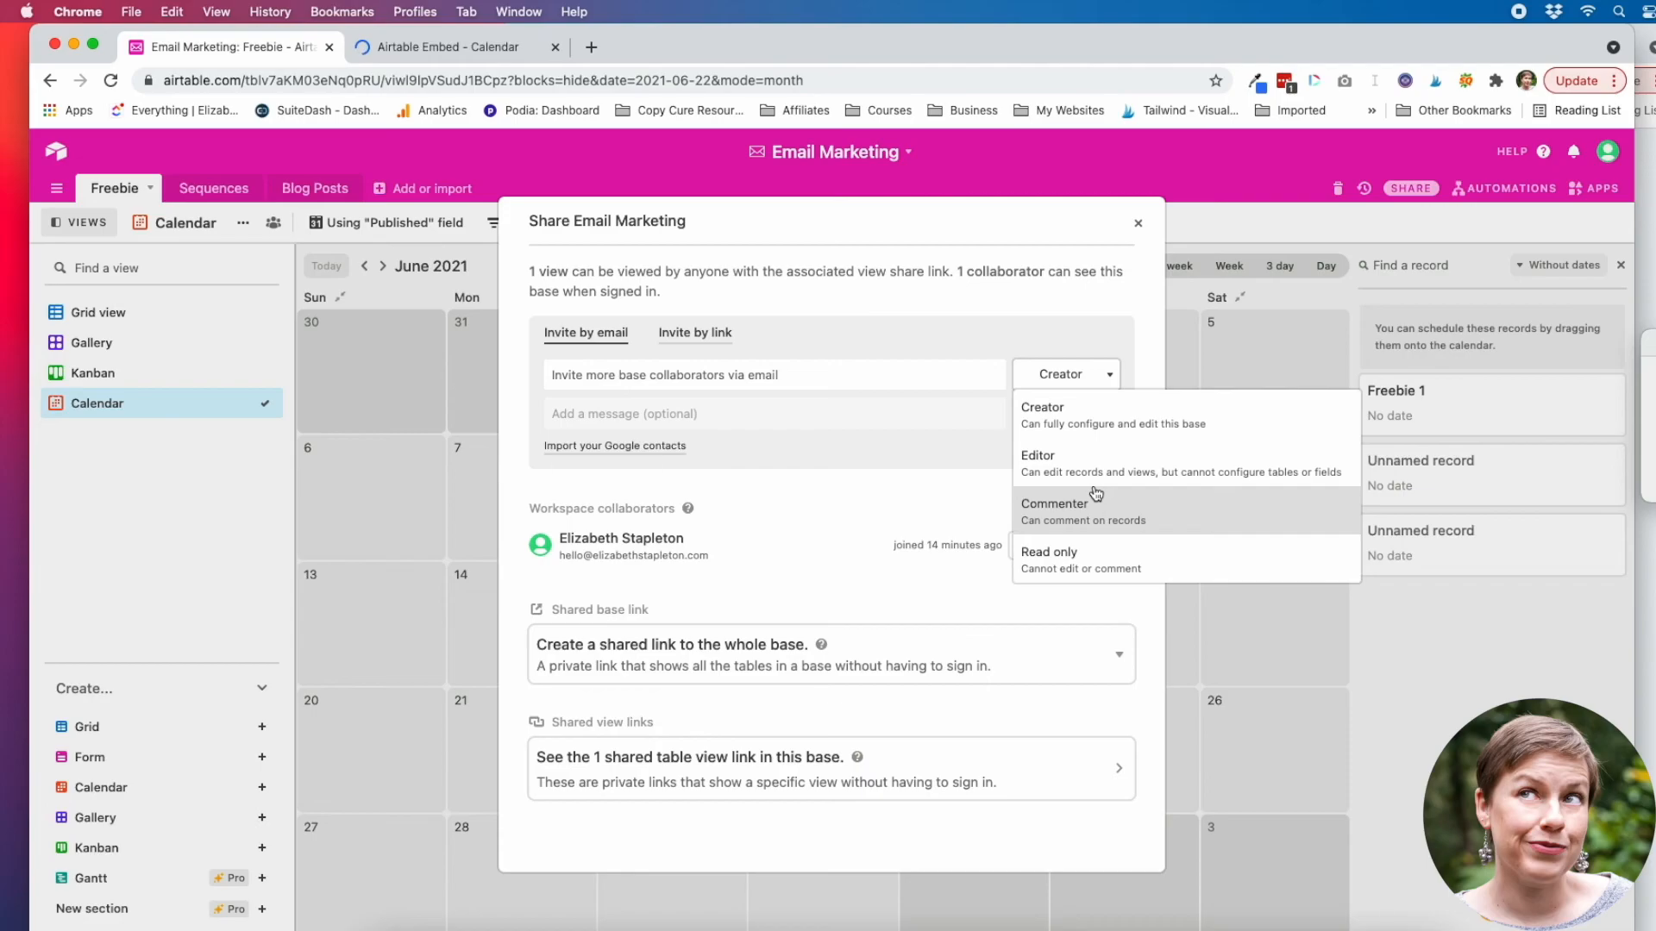
pyautogui.click(856, 543)
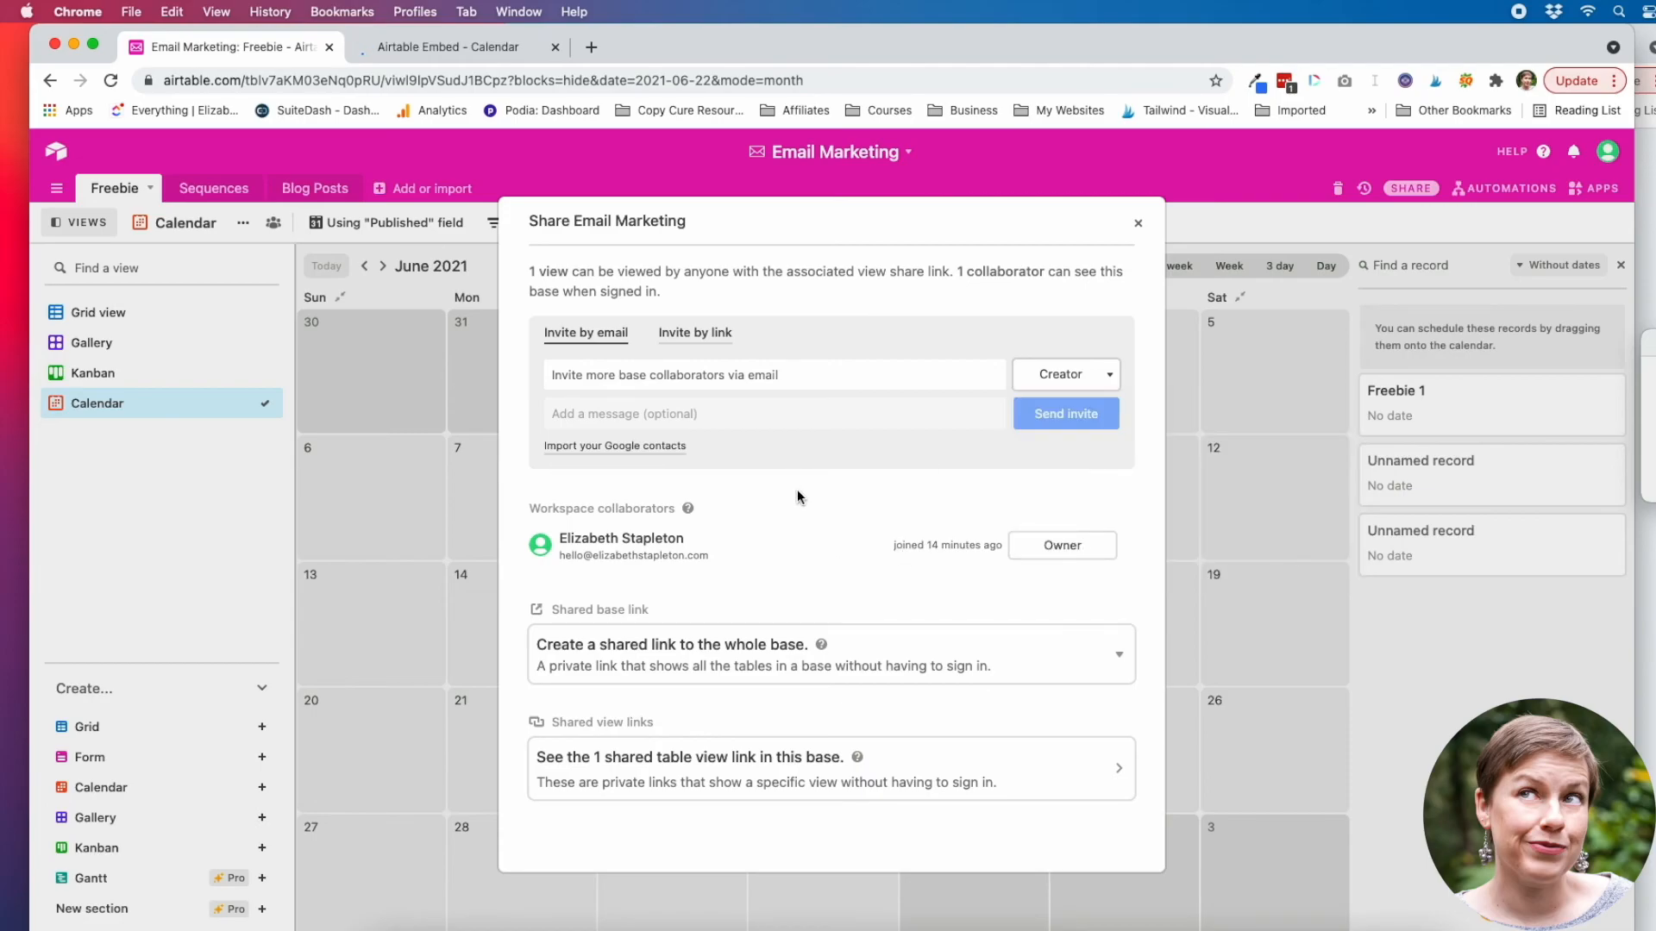
pyautogui.click(1139, 226)
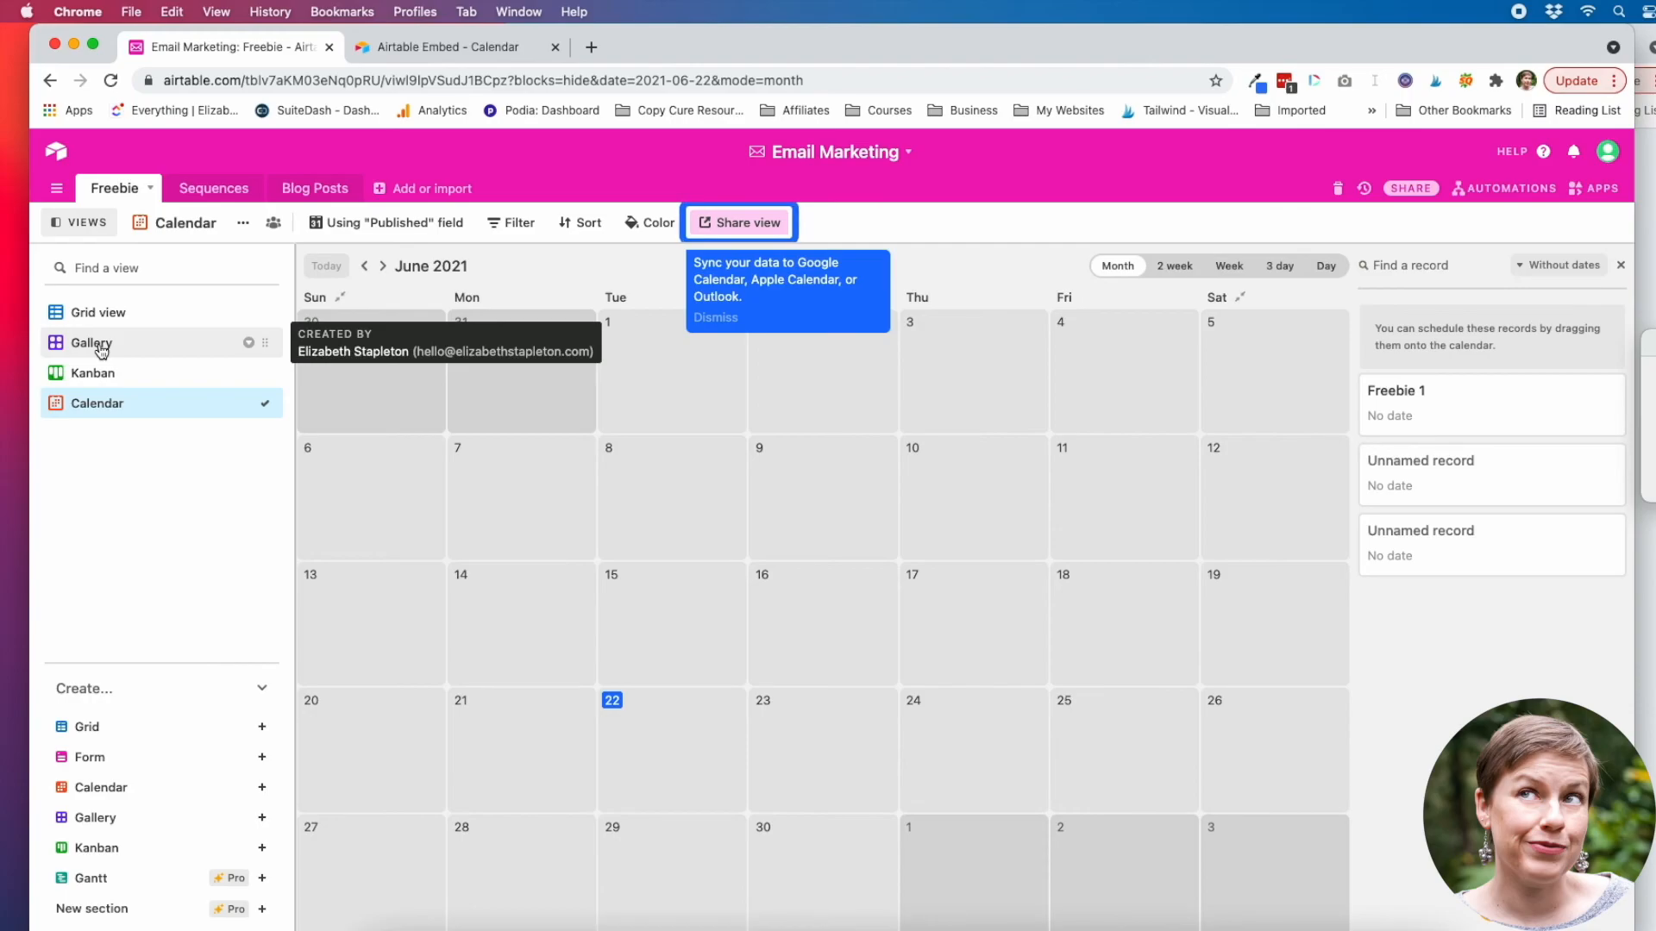
# Go to the bases overview, look through the workspaces, and reopen the Email Marketing base in the Youtube workspace.
pyautogui.click(58, 154)
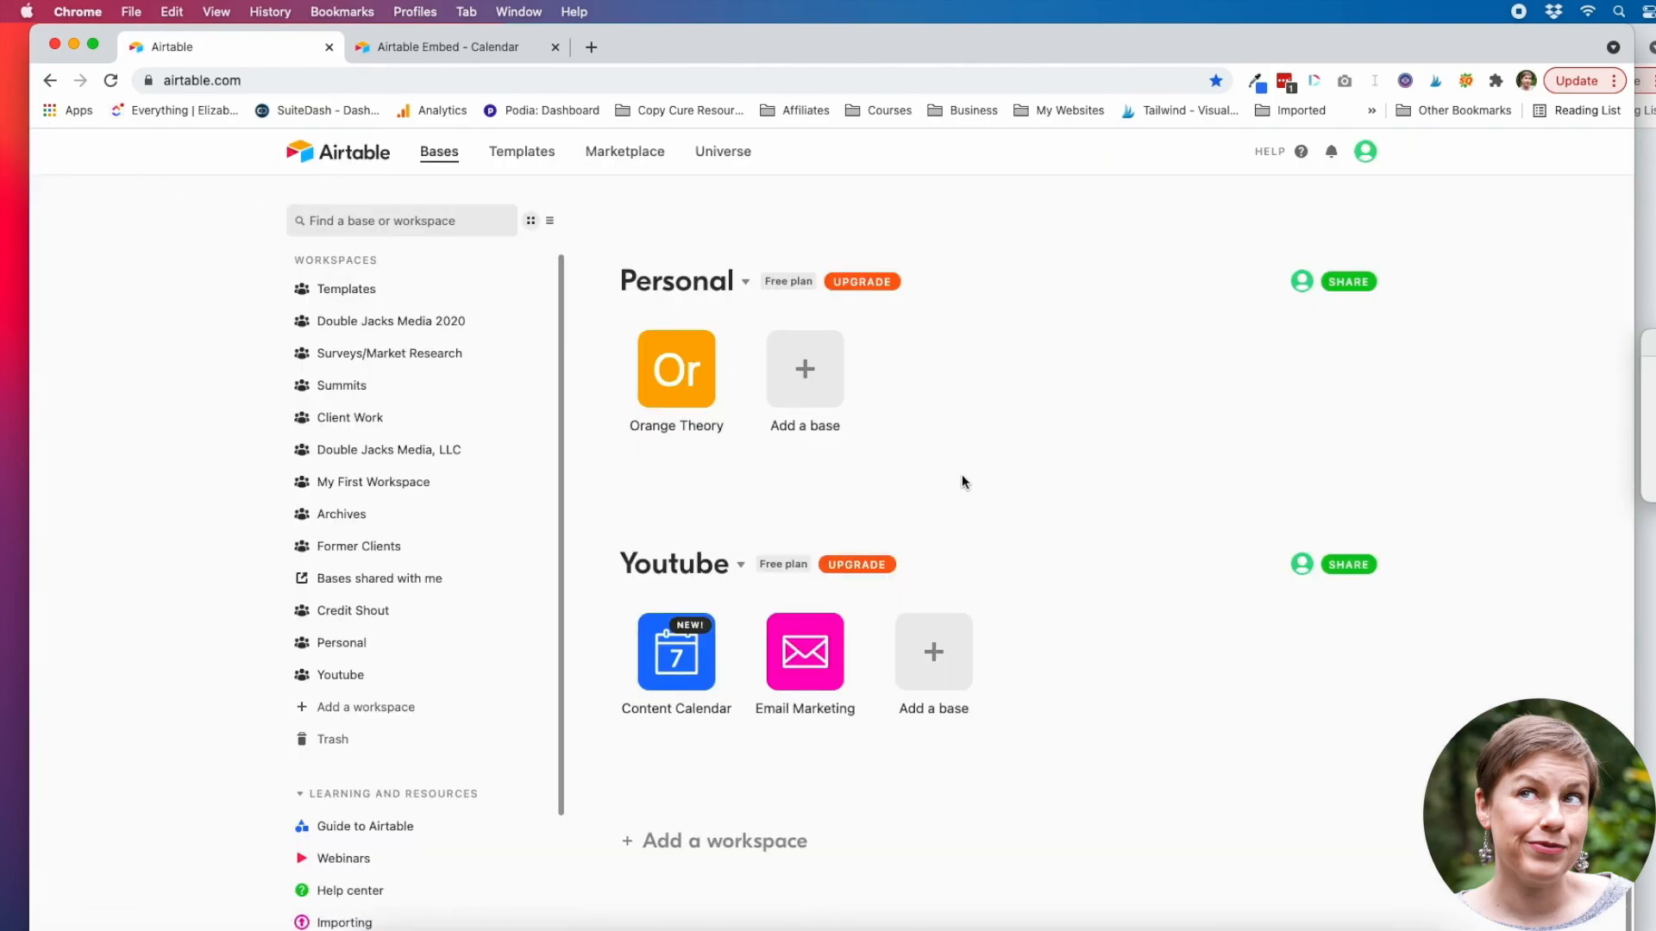
pyautogui.scroll(2, 960, 474)
pyautogui.scroll(15, 962, 481)
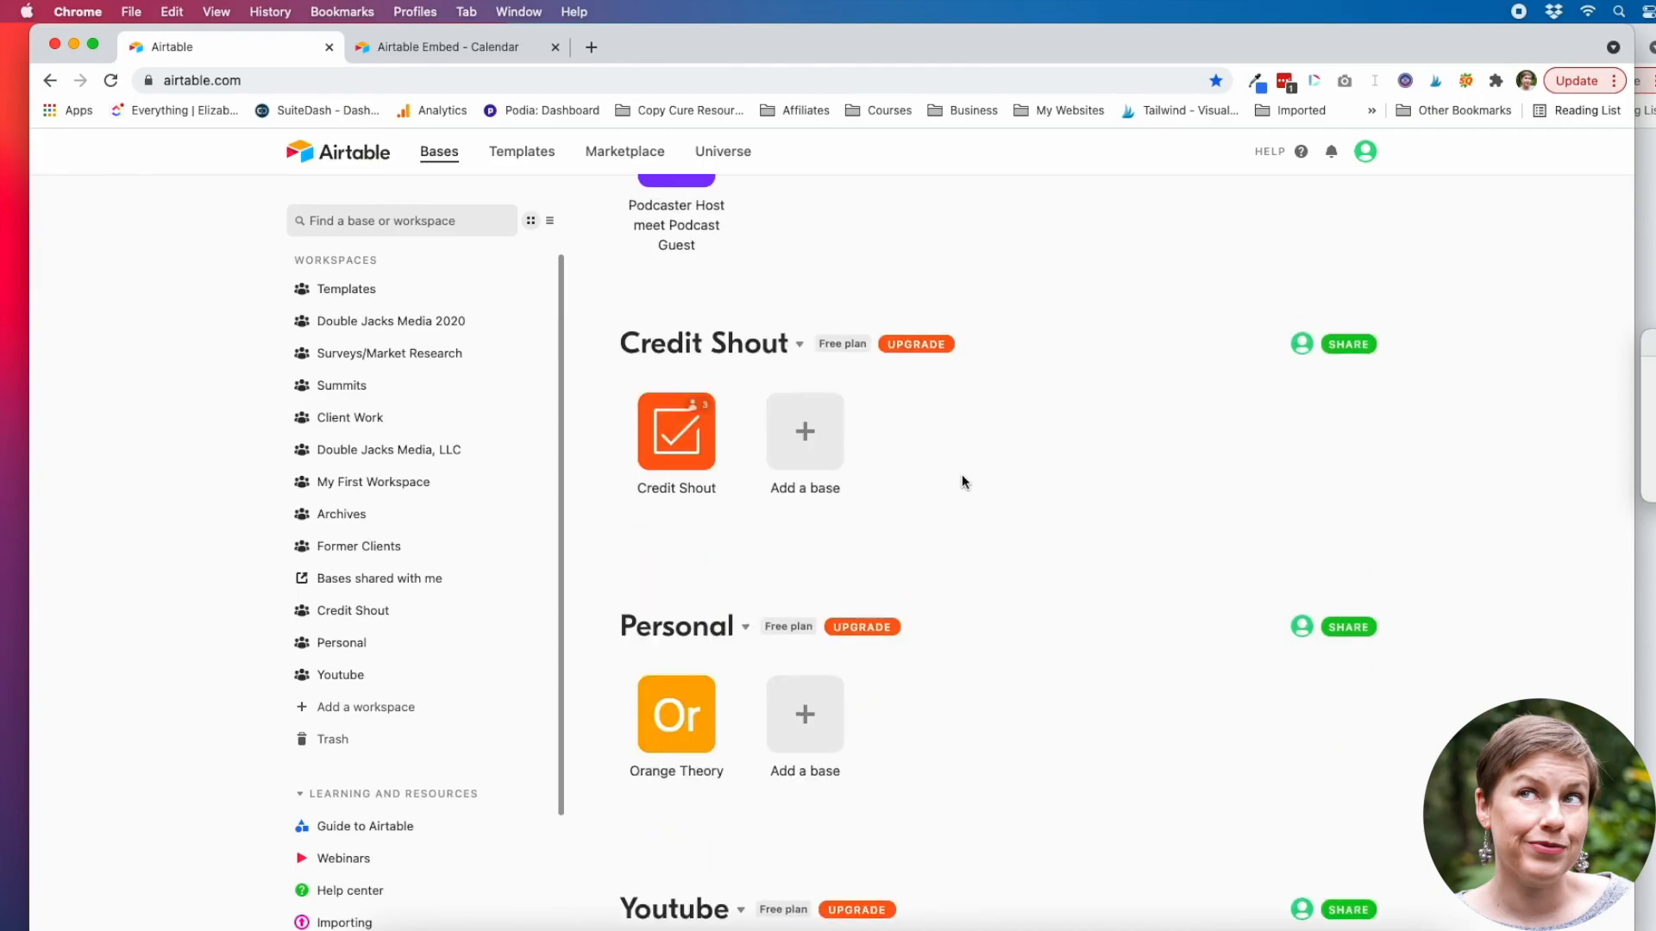
pyautogui.scroll(-12, 962, 480)
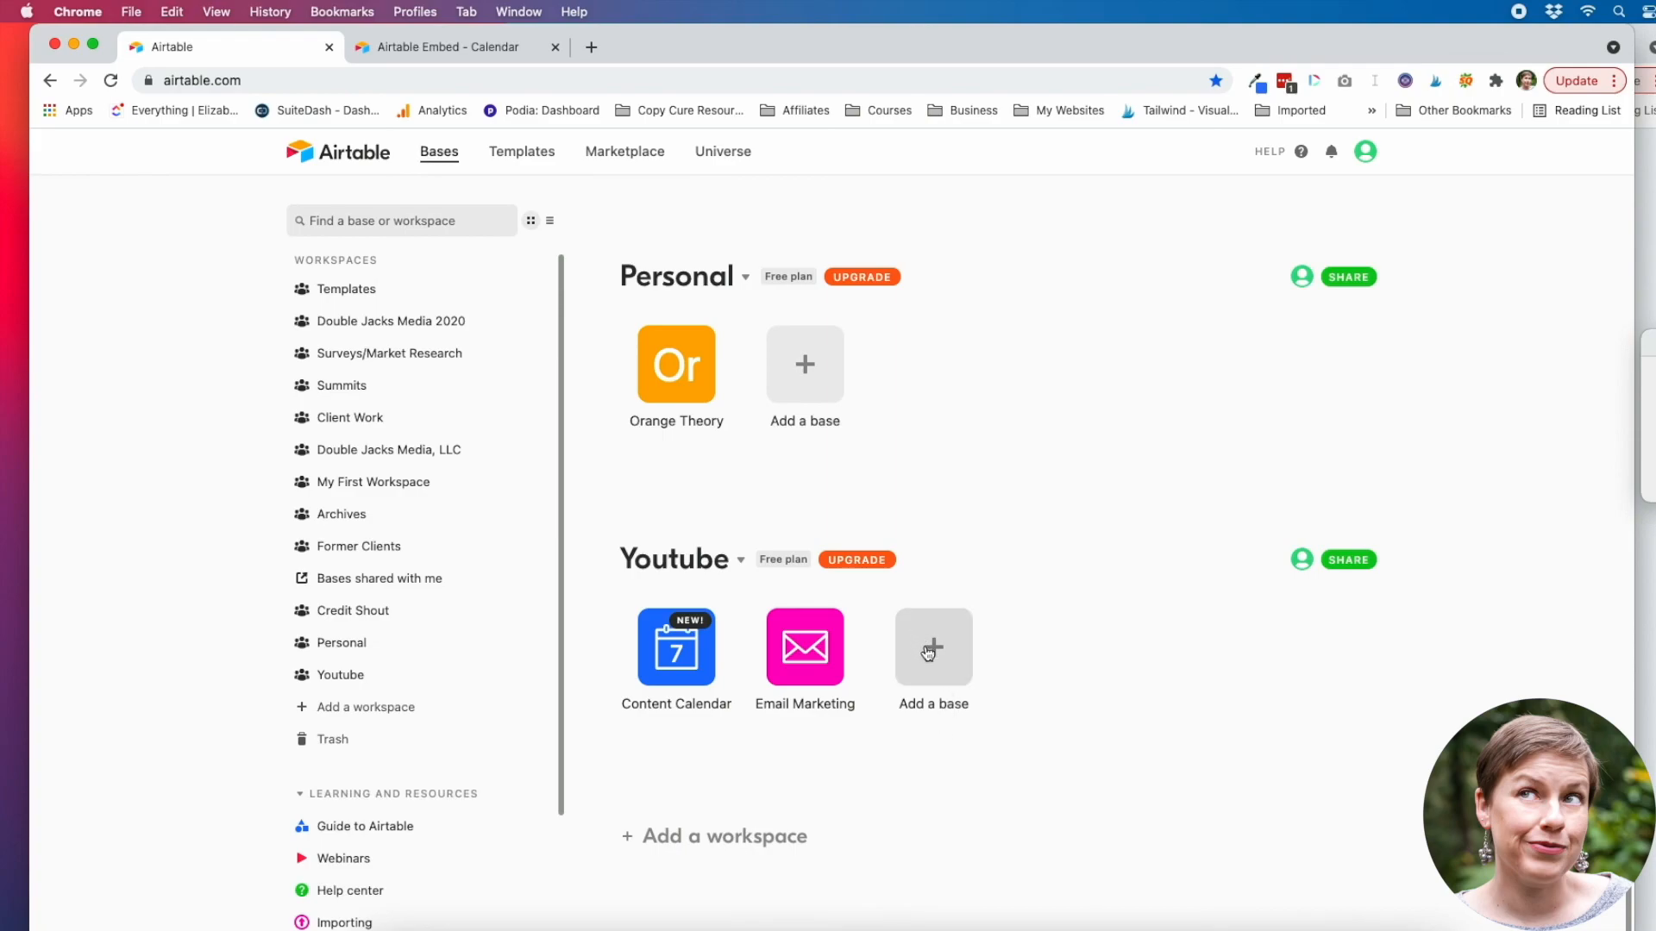
pyautogui.scroll(1, 762, 665)
pyautogui.click(815, 705)
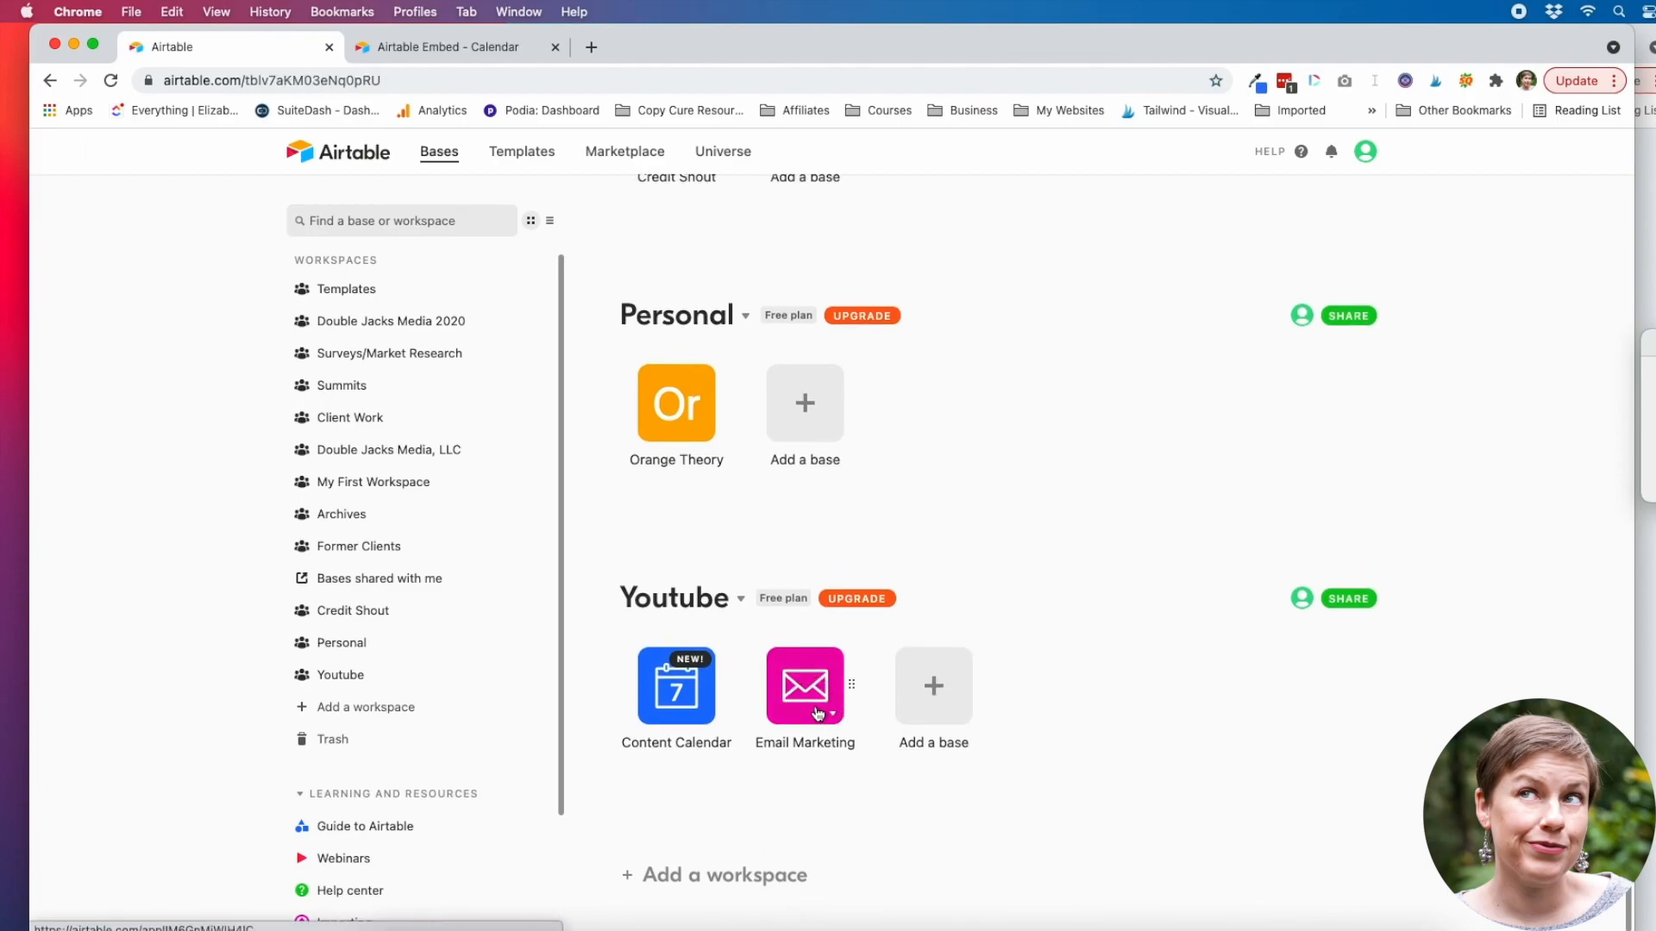